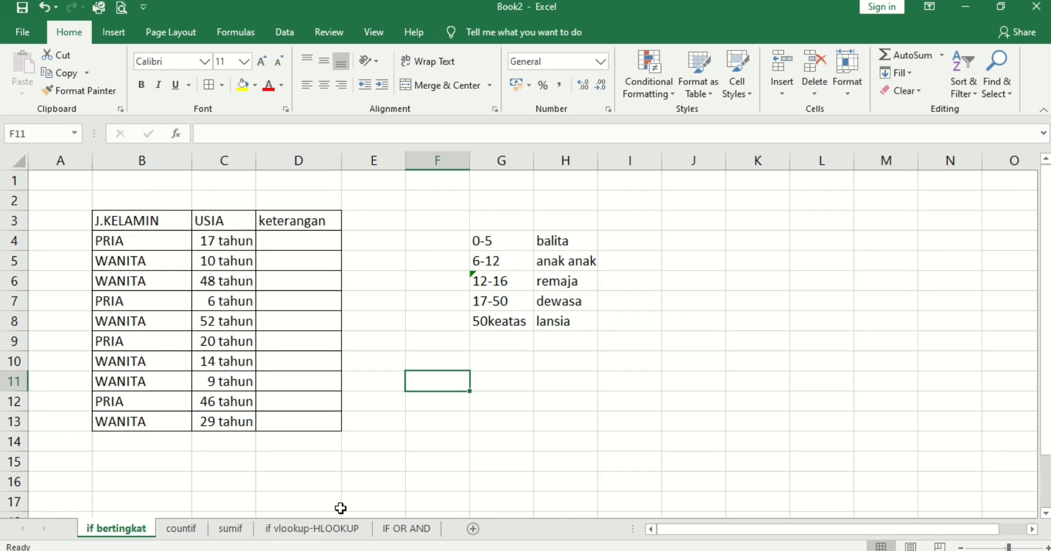
{"action": "left_click", "coordinate": [512, 463]}
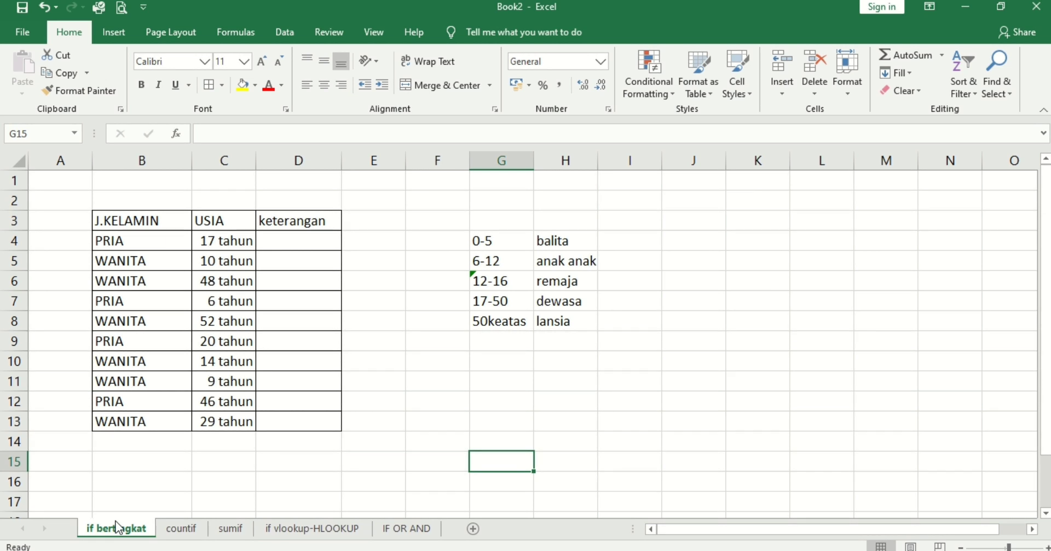
{"action": "left_click", "coordinate": [383, 420]}
{"action": "left_click", "coordinate": [403, 400]}
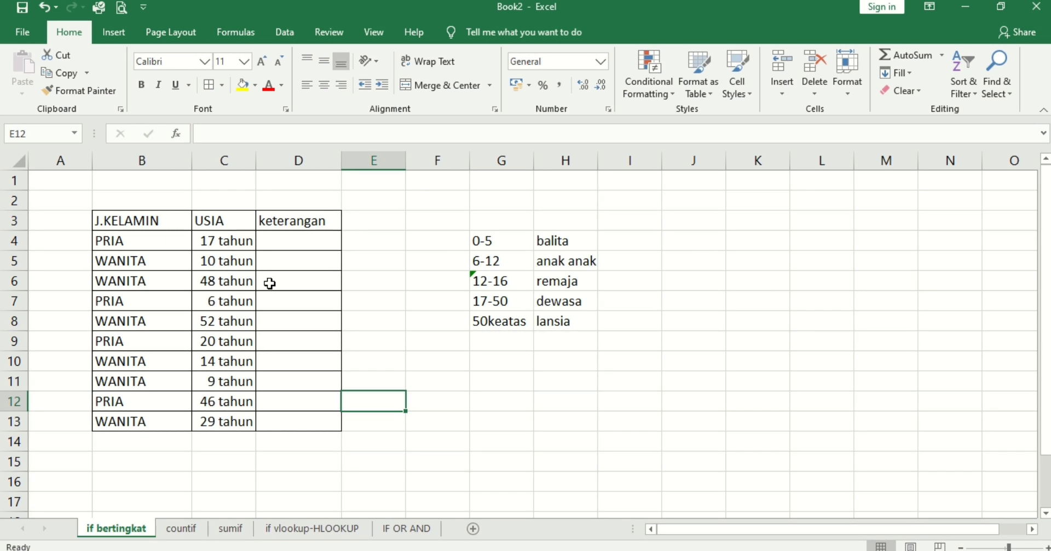
{"action": "left_click", "coordinate": [405, 326]}
{"action": "left_click", "coordinate": [546, 380]}
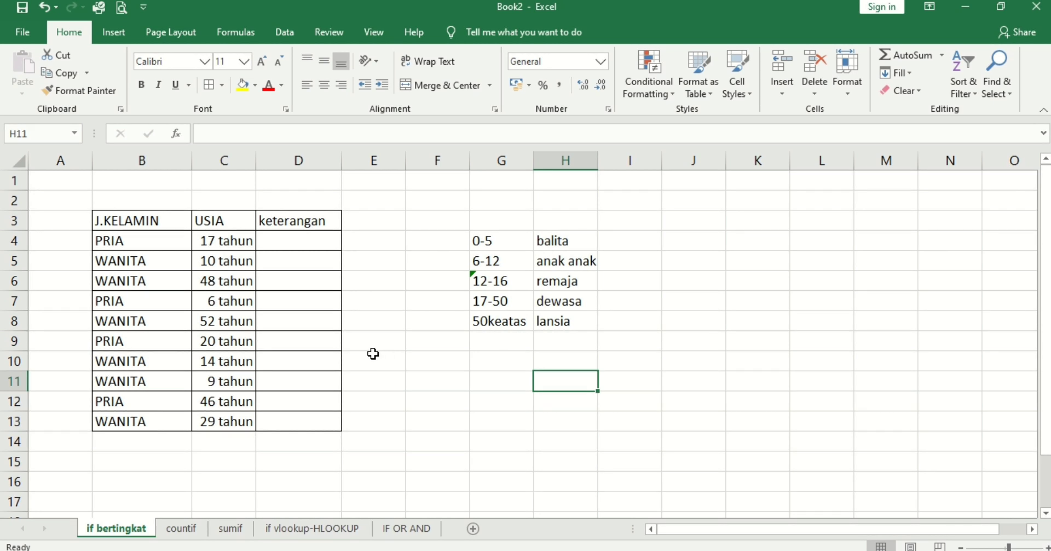
Examine the J.KELAMIN, USIA and keterangan table alongside the age ranges and categories in G4:H8.
{"action": "left_click", "coordinate": [222, 243]}
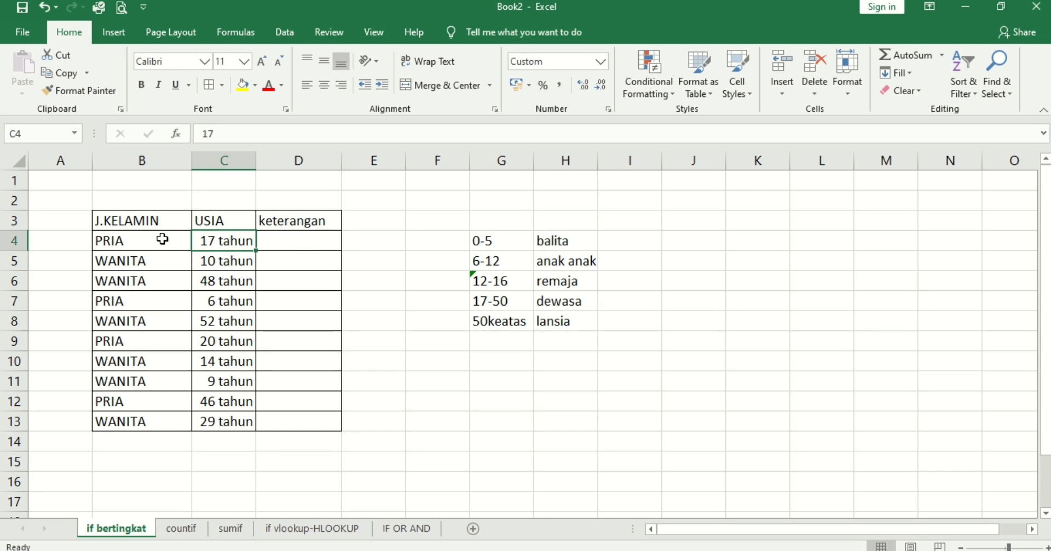
{"action": "left_click_drag", "start_coordinate": [130, 222], "coordinate": [274, 241]}
{"action": "left_click", "coordinate": [274, 242]}
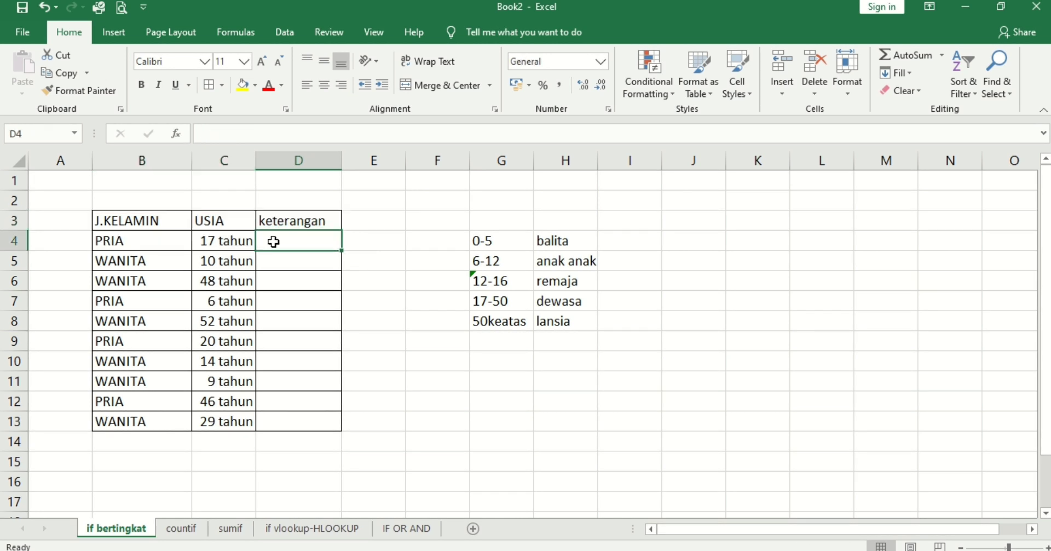
{"action": "left_click", "coordinate": [278, 295]}
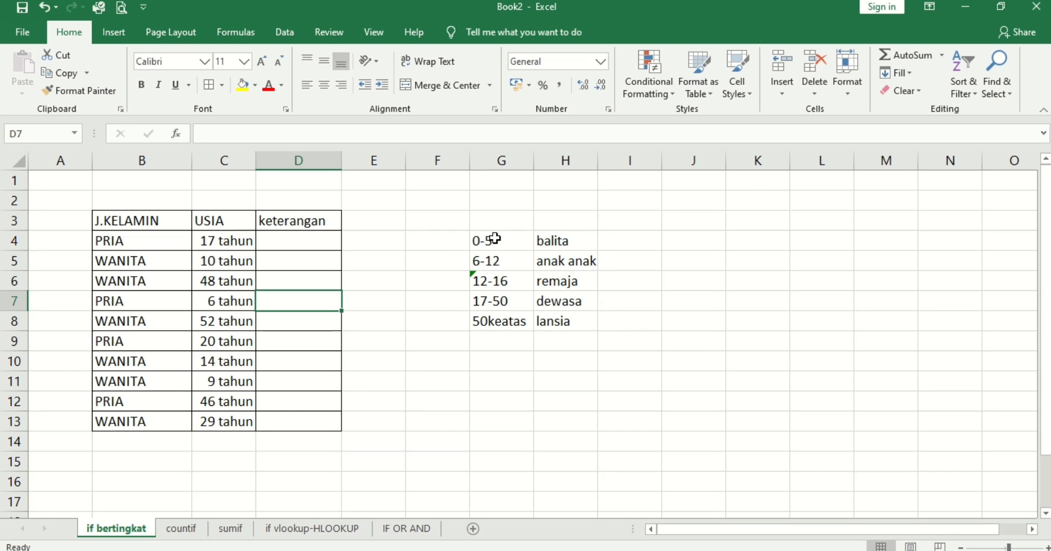
{"action": "left_click_drag", "start_coordinate": [484, 241], "coordinate": [542, 322]}
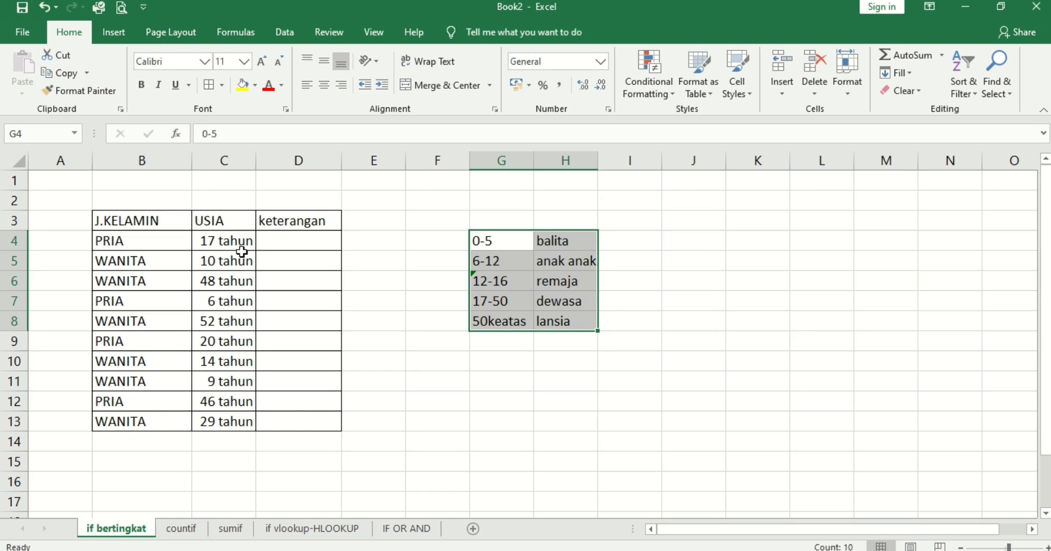
{"action": "left_click", "coordinate": [290, 241]}
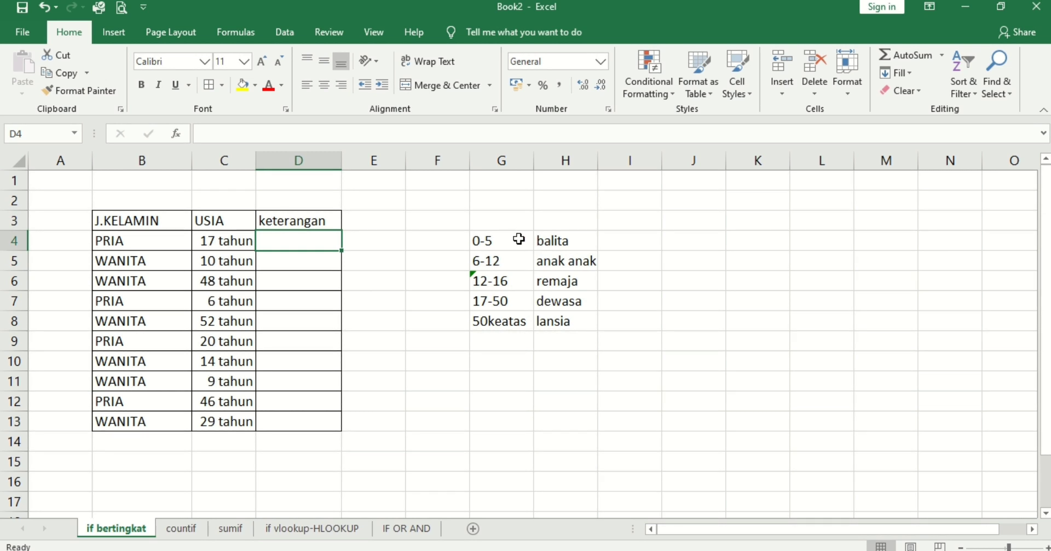
{"action": "left_click_drag", "start_coordinate": [519, 239], "coordinate": [507, 324]}
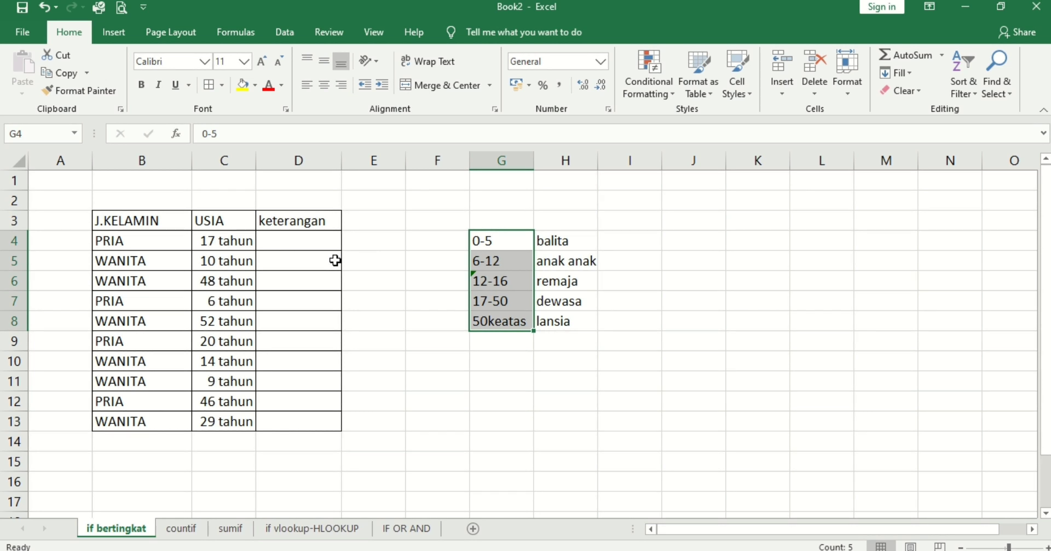
Begin an IF formula in D4 that tests C4<=5 and gives "balita" as the true value.
{"action": "left_click", "coordinate": [288, 239]}
{"action": "double_click", "coordinate": [290, 239]}
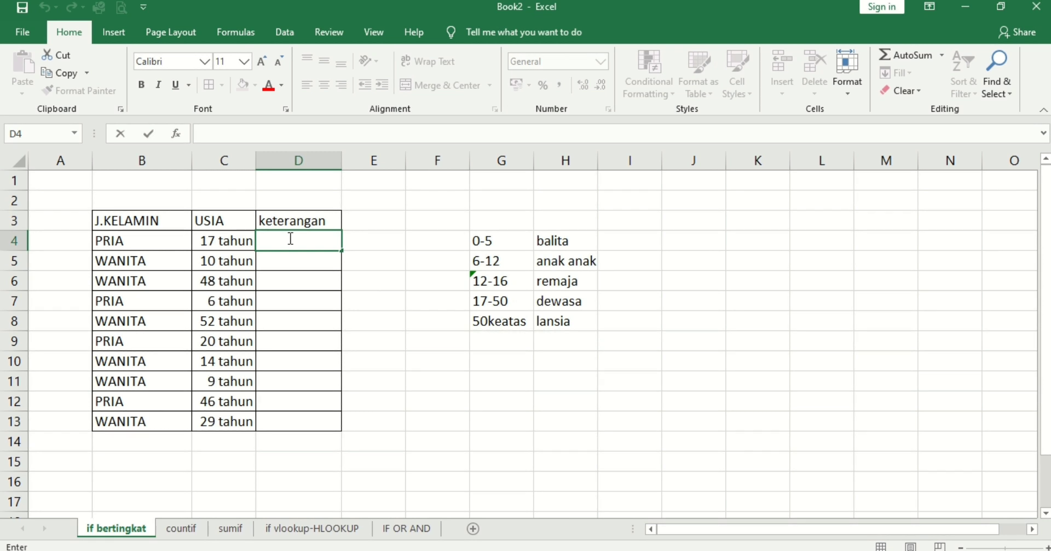
{"action": "type", "text": "="}
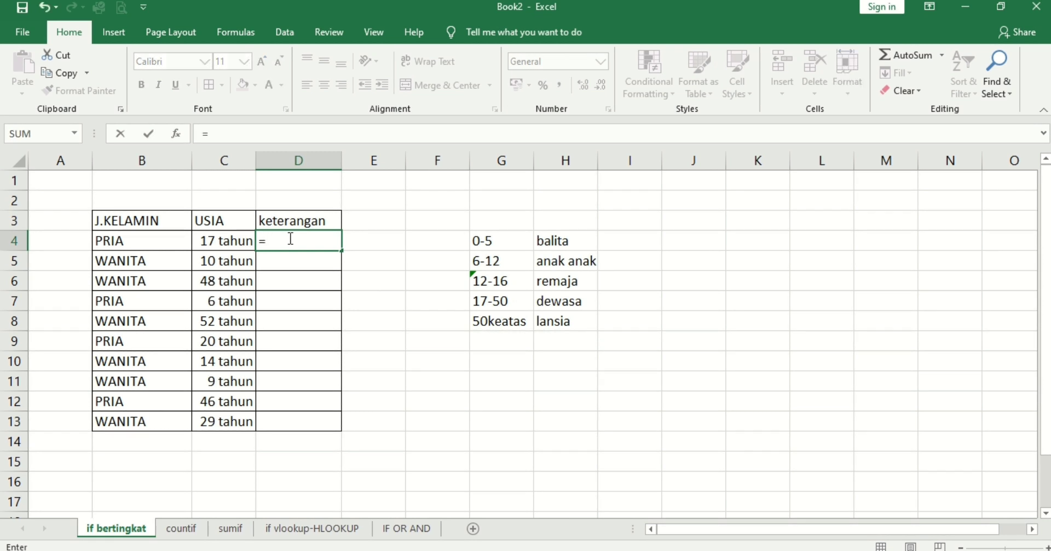
{"action": "type", "text": "if"}
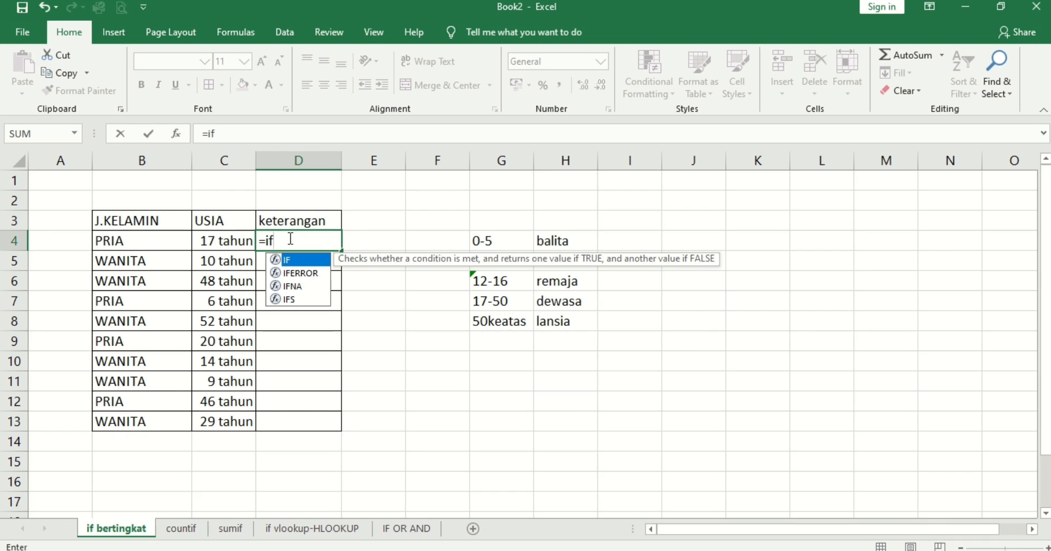
{"action": "double_click", "coordinate": [286, 257]}
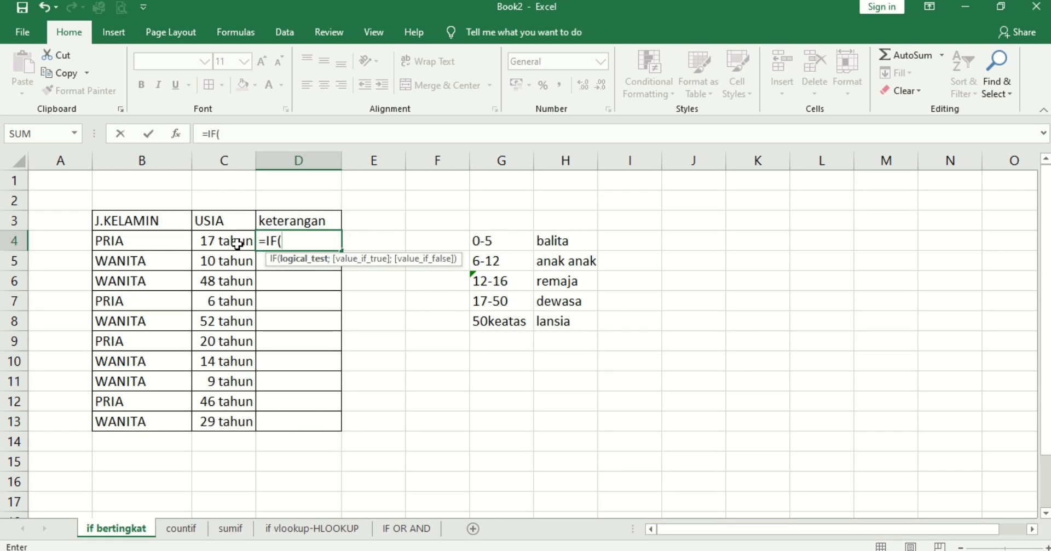
{"action": "left_click", "coordinate": [219, 239]}
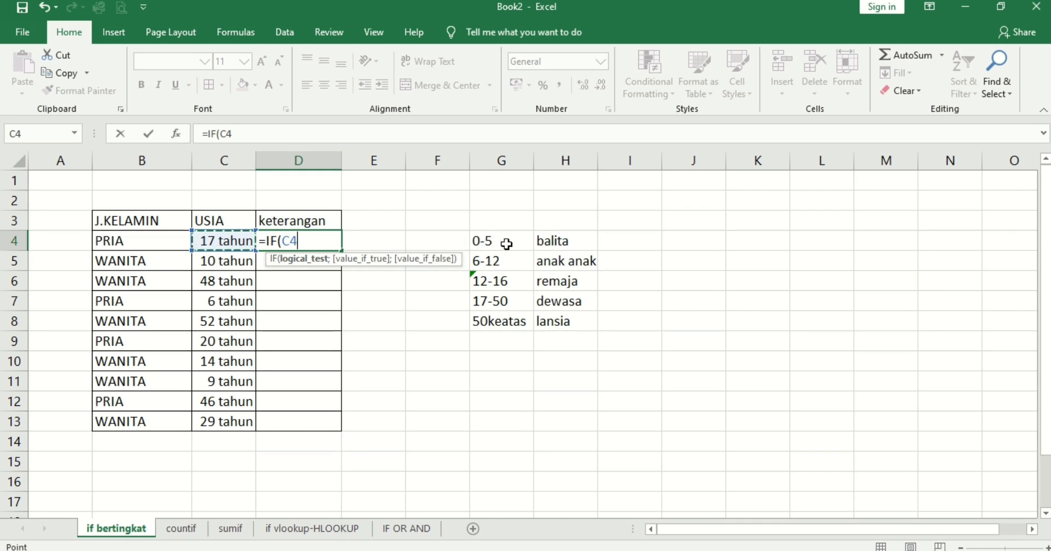
{"action": "left_click", "coordinate": [319, 241]}
{"action": "type", "text": "<"}
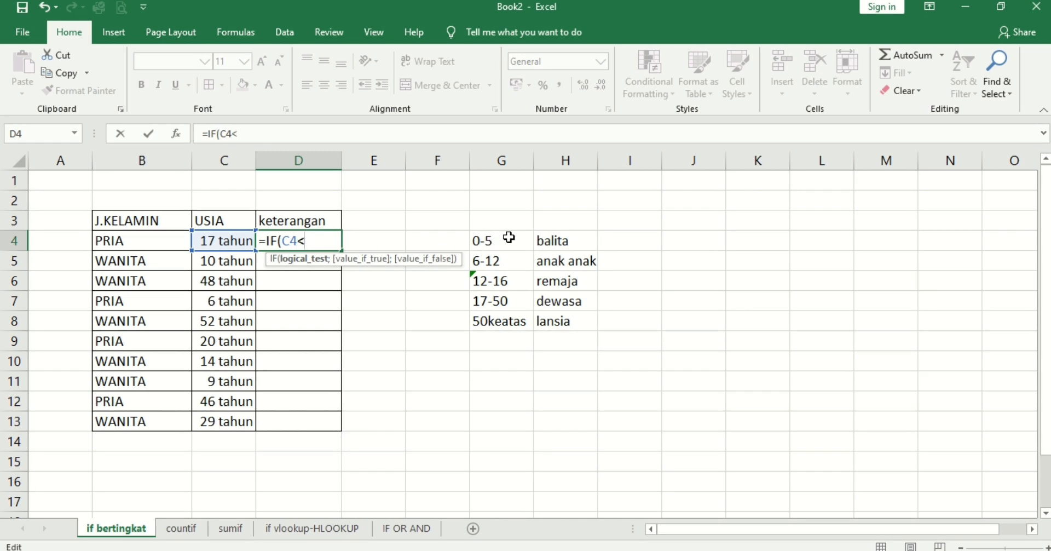
{"action": "type", "text": "=5;"}
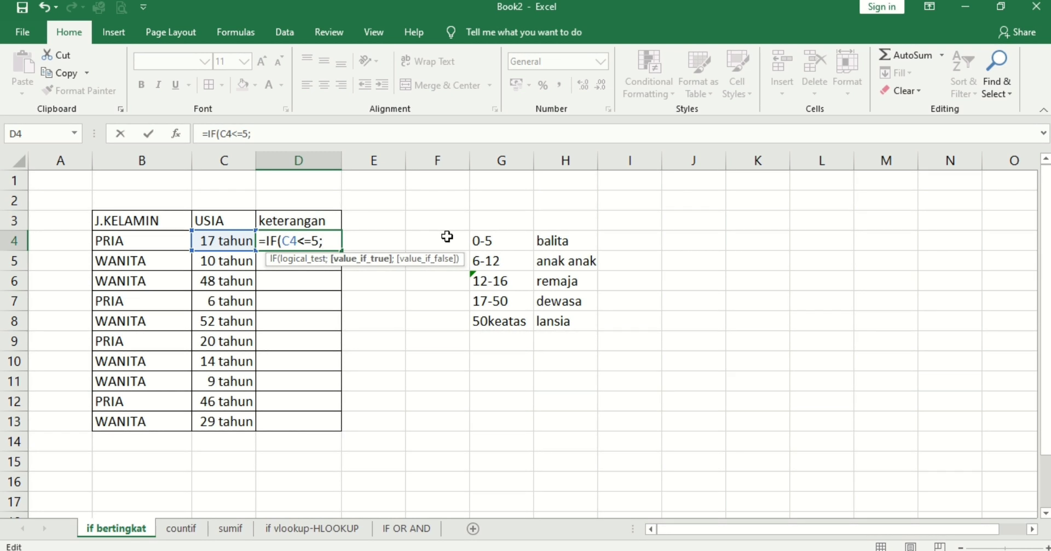
{"action": "type", "text": "\"balita"}
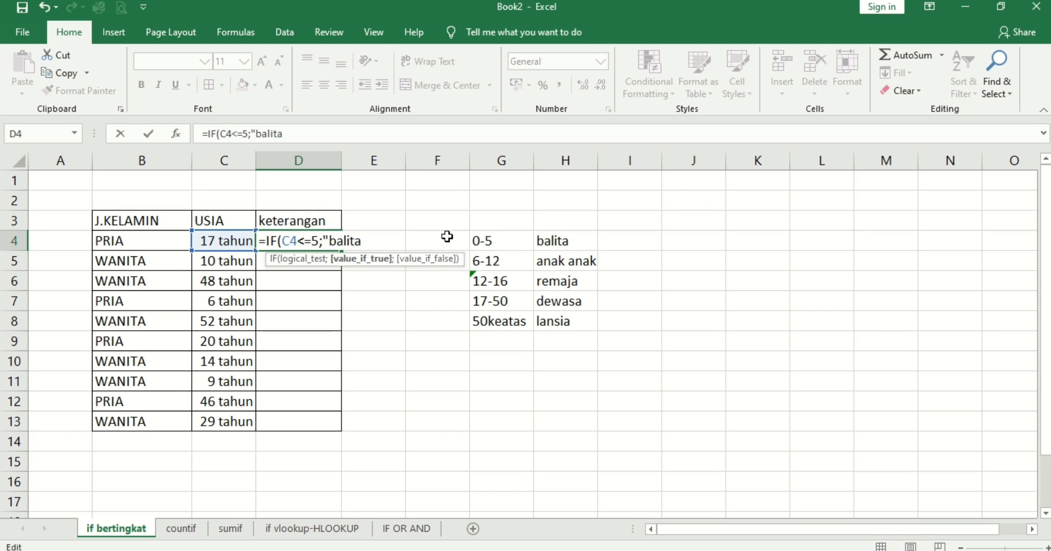
Close the "balita" text and open a second, nested IF as the false value, separated by a semicolon.
{"action": "type", "text": "\","}
{"action": "type", "text": "if("}
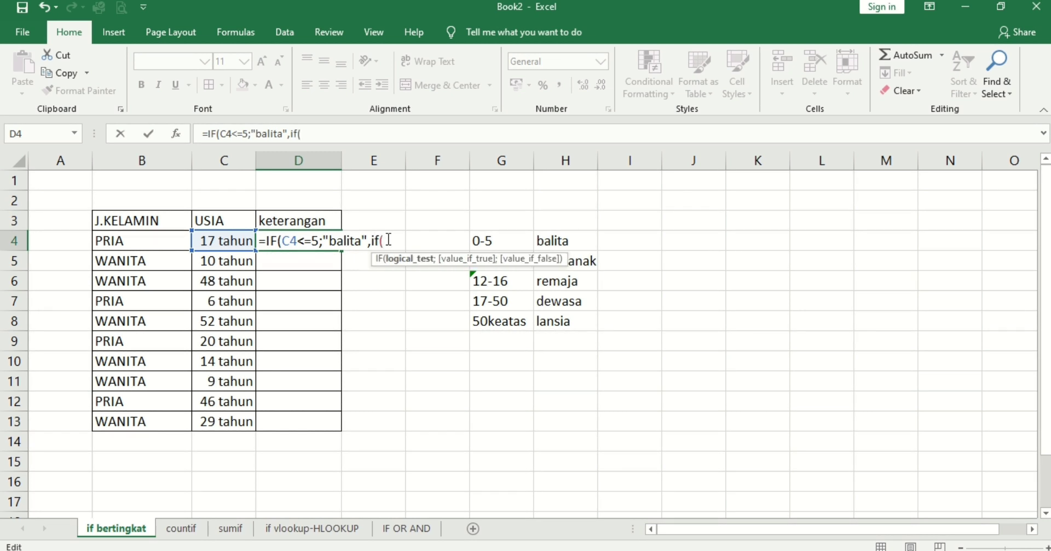
{"action": "left_click", "coordinate": [372, 239]}
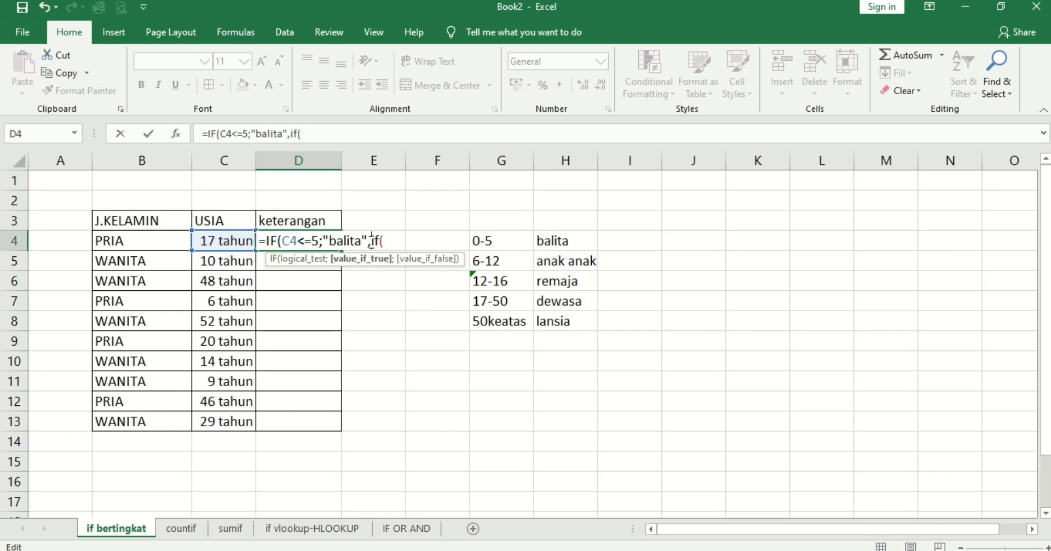
{"action": "key", "text": "BackSpace"}
{"action": "type", "text": ";"}
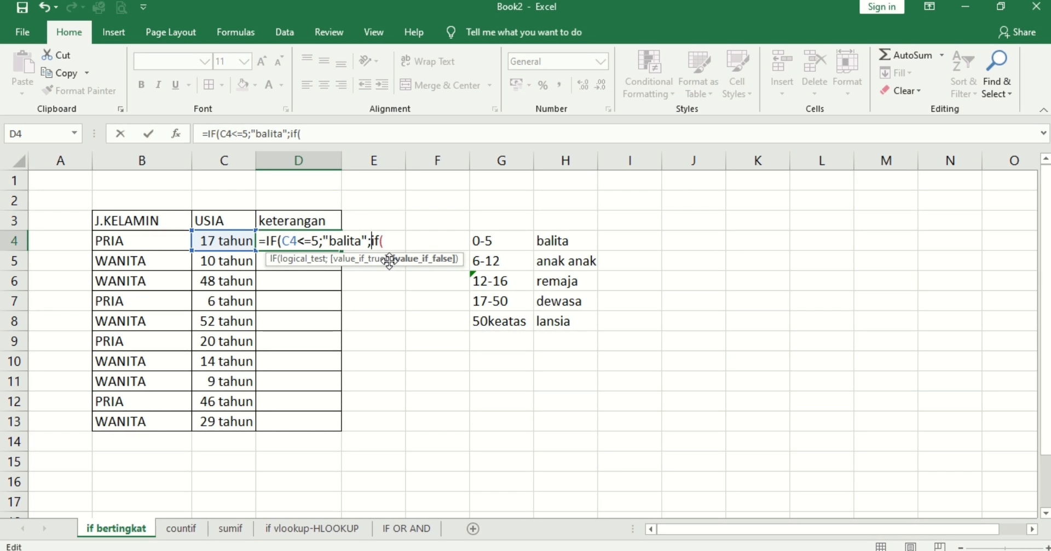
{"action": "left_click", "coordinate": [371, 240]}
{"action": "left_click", "coordinate": [397, 240]}
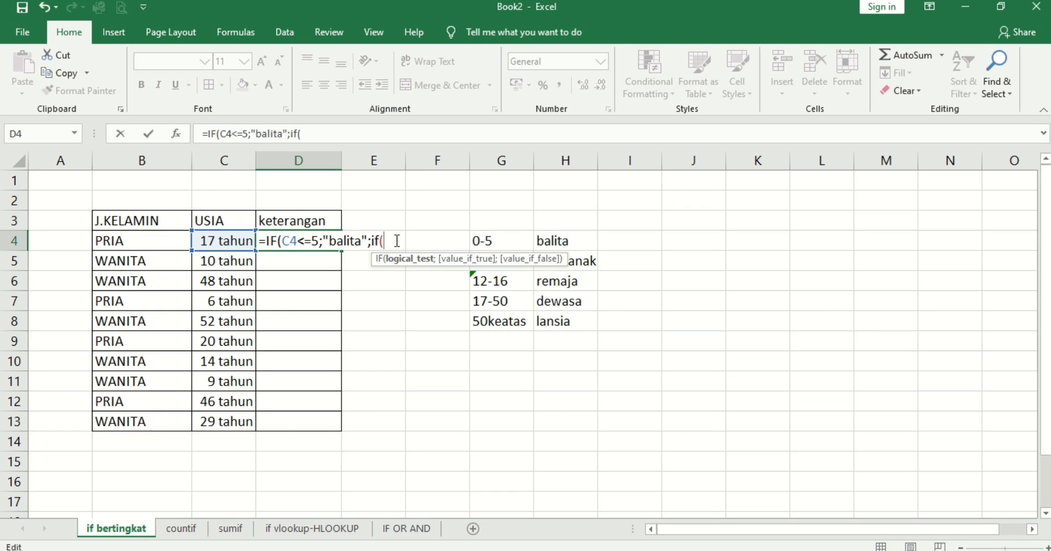
Make the second IF test C4<=12 and return "anak-anak", ending with a semicolon for its false value.
{"action": "left_click", "coordinate": [228, 241]}
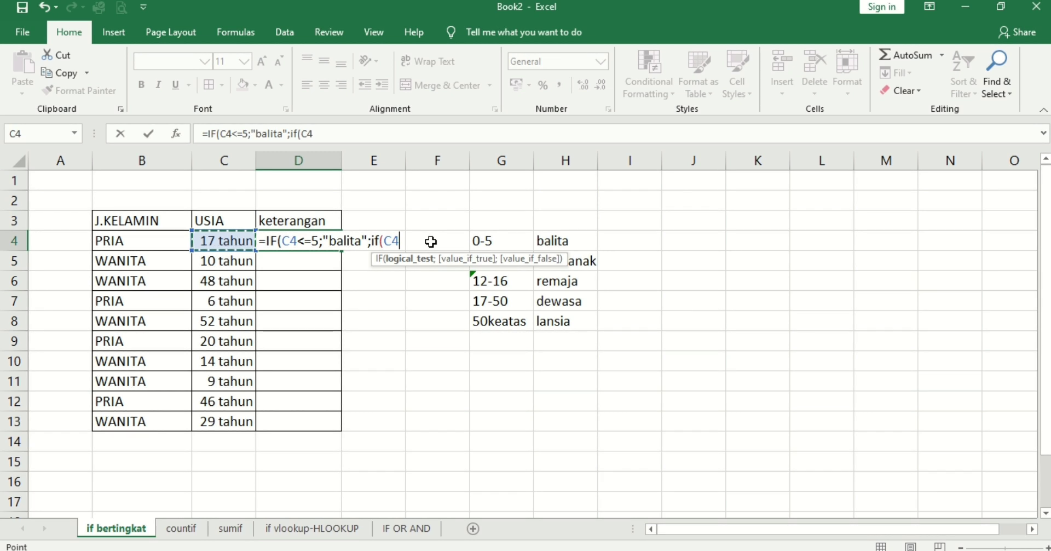
{"action": "type", "text": "<=1"}
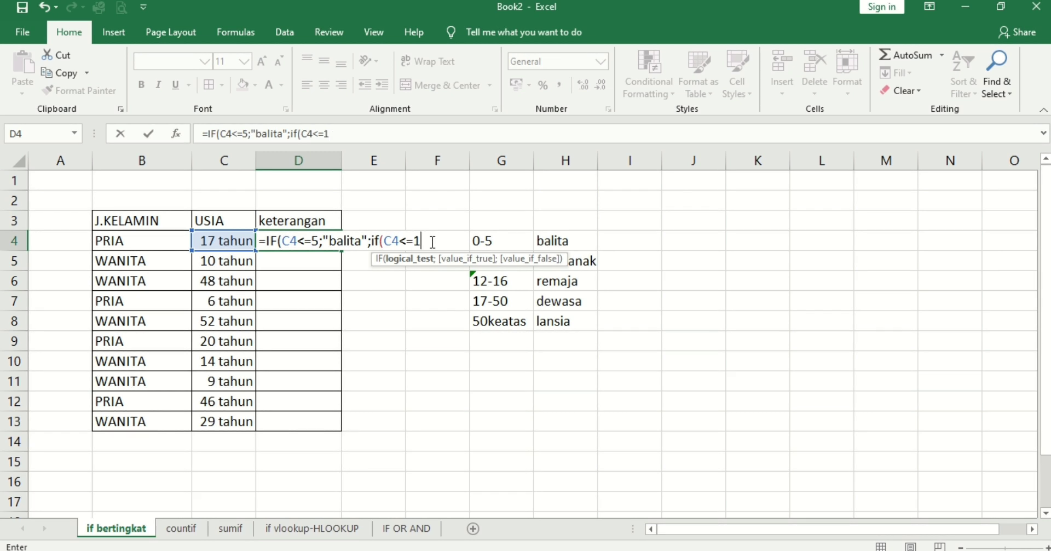
{"action": "type", "text": "2;\""}
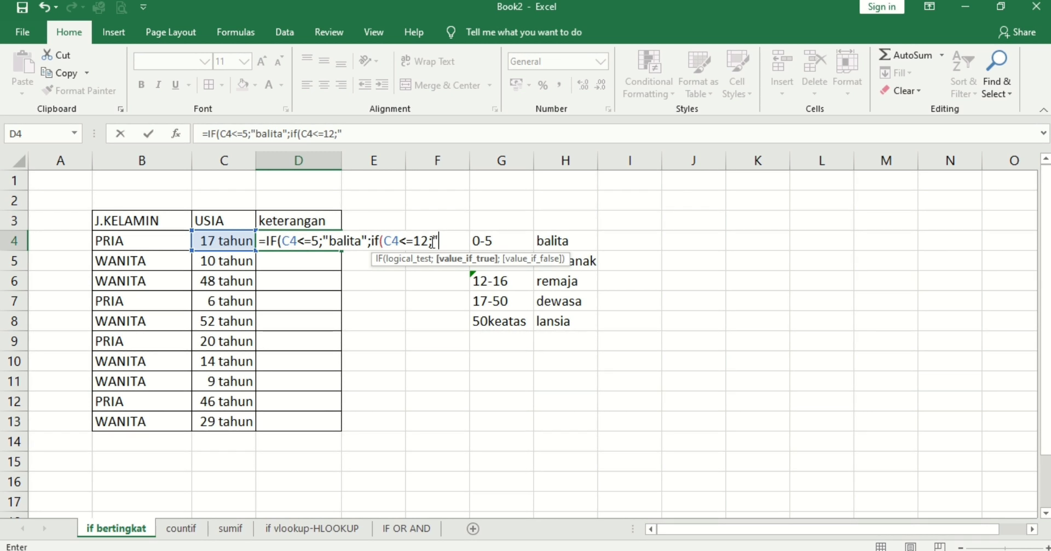
{"action": "type", "text": "anka"}
{"action": "key", "text": "BackSpace"}
{"action": "key", "text": "BackSpace"}
{"action": "type", "text": "ank"}
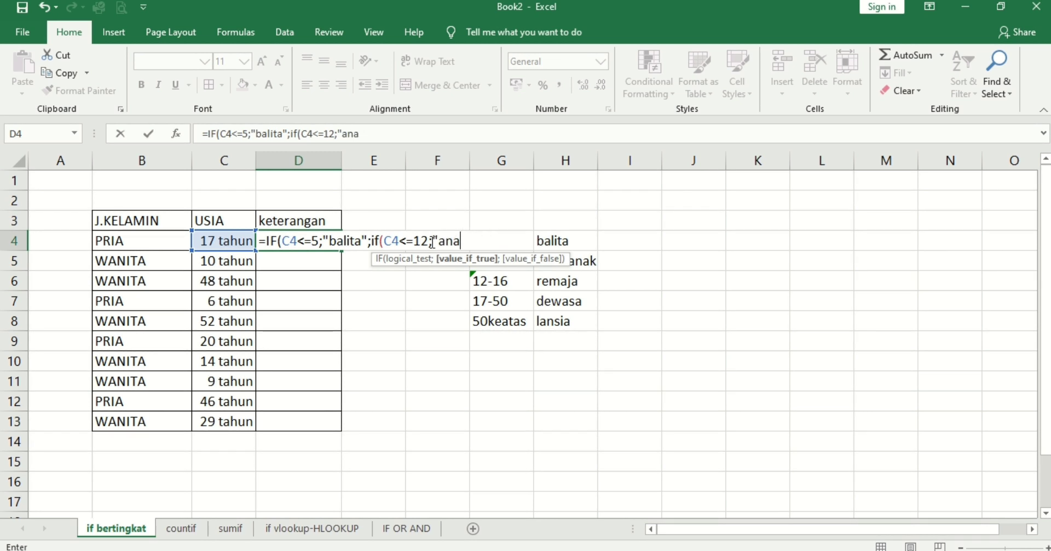
{"action": "key", "text": "BackSpace"}
{"action": "key", "text": "BackSpace"}
{"action": "key", "text": "BackSpace"}
{"action": "type", "text": "ak-anak\""}
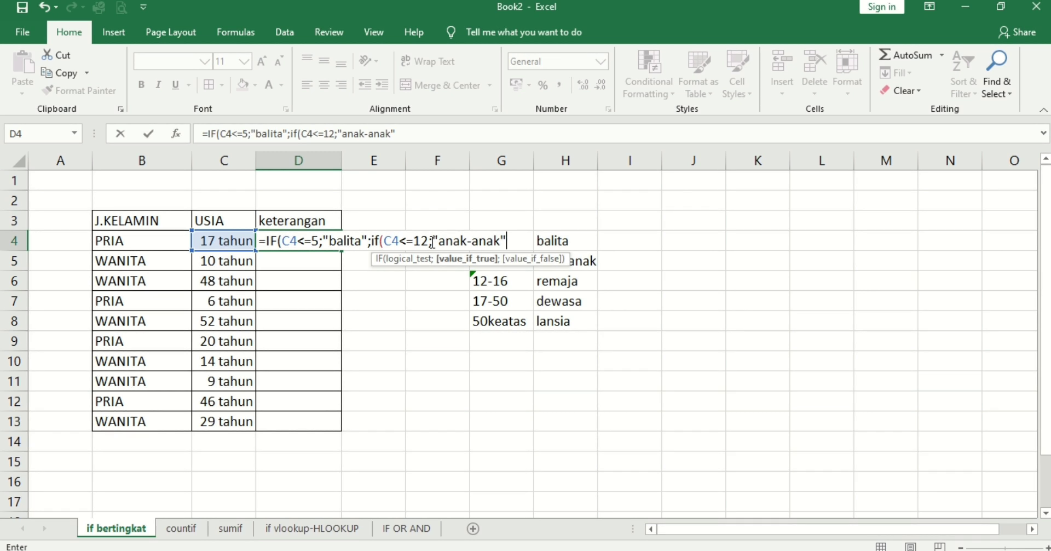
{"action": "type", "text": ";"}
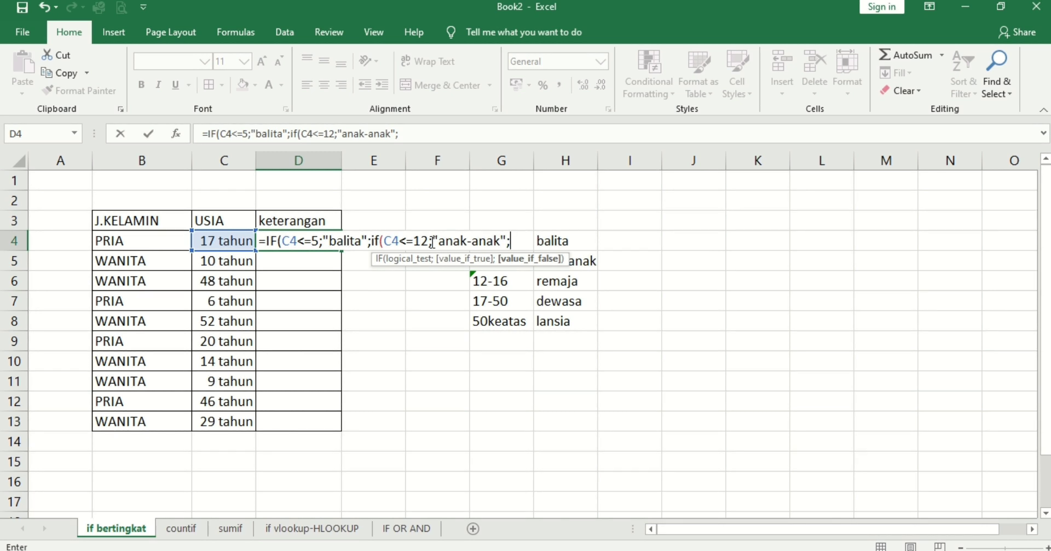
{"action": "key", "text": "ctrl+Page_Down"}
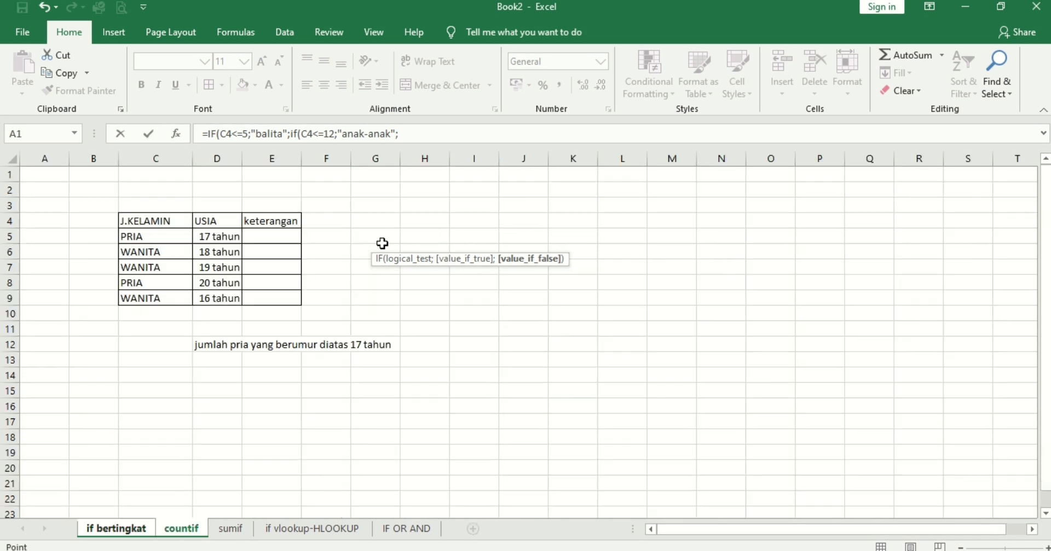
{"action": "left_click", "coordinate": [115, 529]}
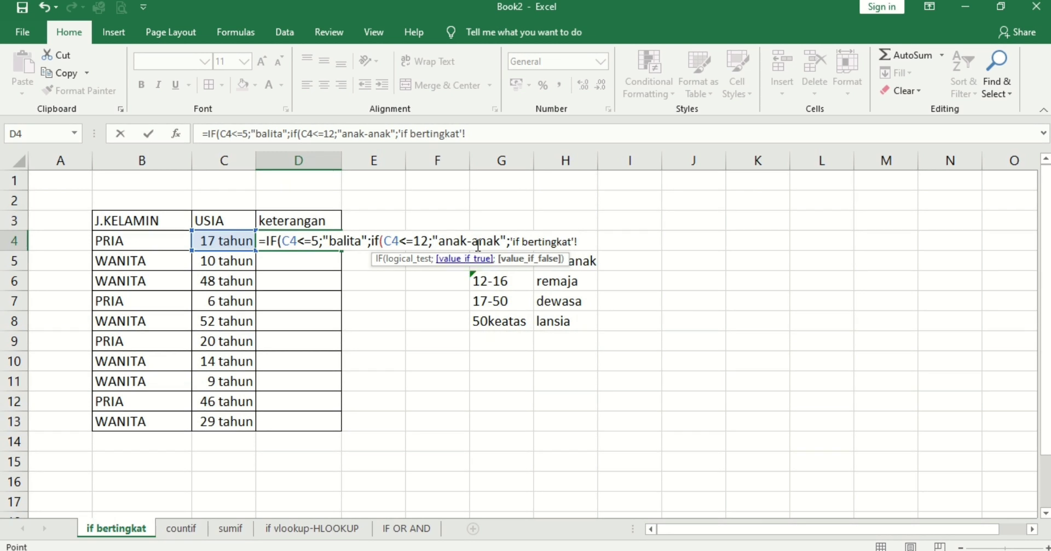
{"action": "key", "text": "BackSpace"}
{"action": "key", "text": "BackSpace"}
{"action": "key", "text": "BackSpace"}
{"action": "key", "text": "BackSpace"}
{"action": "key", "text": "BackSpace"}
{"action": "key", "text": "BackSpace"}
{"action": "key", "text": "BackSpace"}
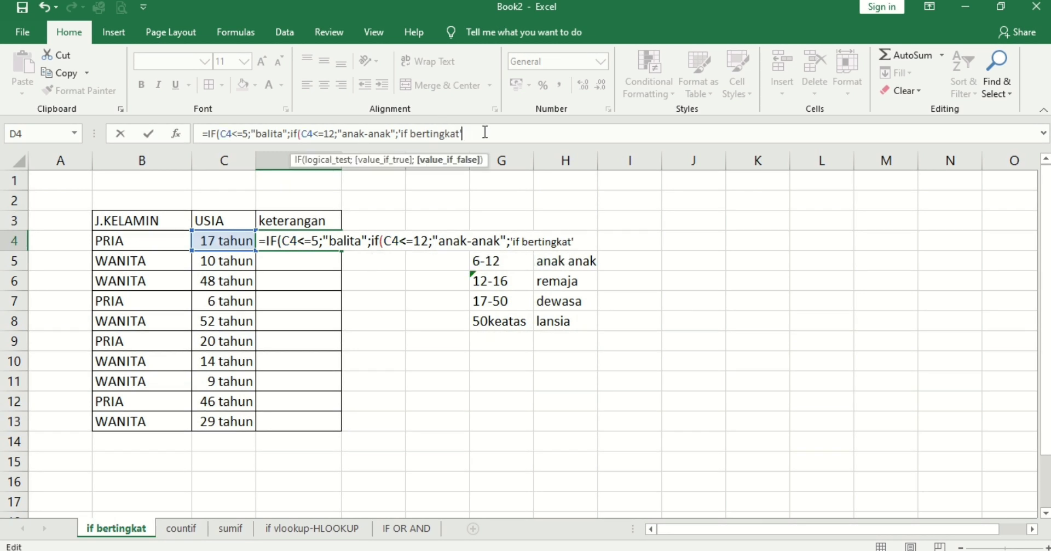
{"action": "key", "text": "BackSpace"}
{"action": "key", "text": "BackSpace"}
{"action": "key", "text": "BackSpace"}
{"action": "key", "text": "BackSpace"}
{"action": "key", "text": "BackSpace"}
{"action": "key", "text": "BackSpace"}
{"action": "key", "text": "BackSpace"}
{"action": "key", "text": "BackSpace"}
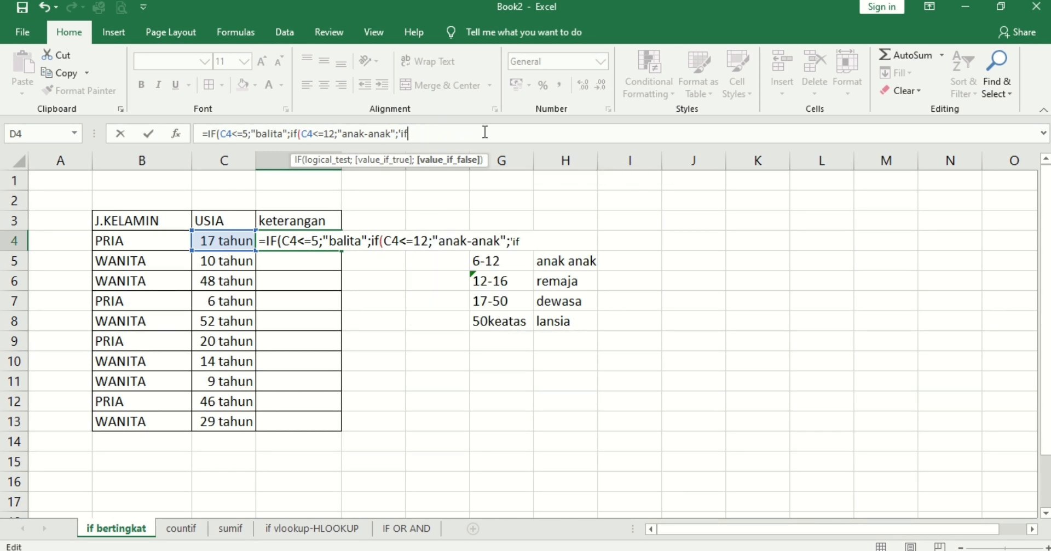
{"action": "key", "text": "BackSpace"}
Open a third nested IF after the "anak-anak" argument of the D4 formula.
{"action": "type", "text": "if("}
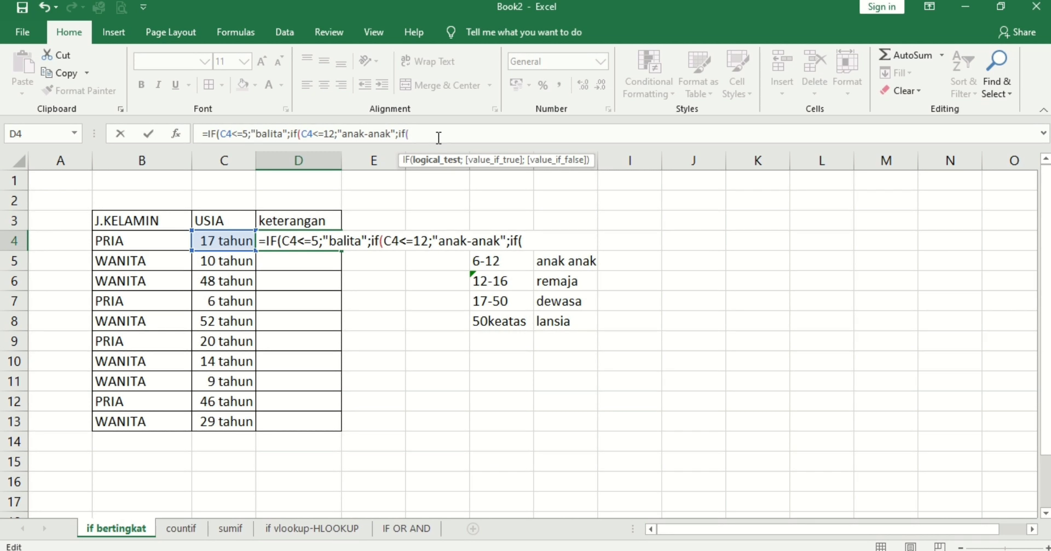
{"action": "left_click", "coordinate": [213, 241]}
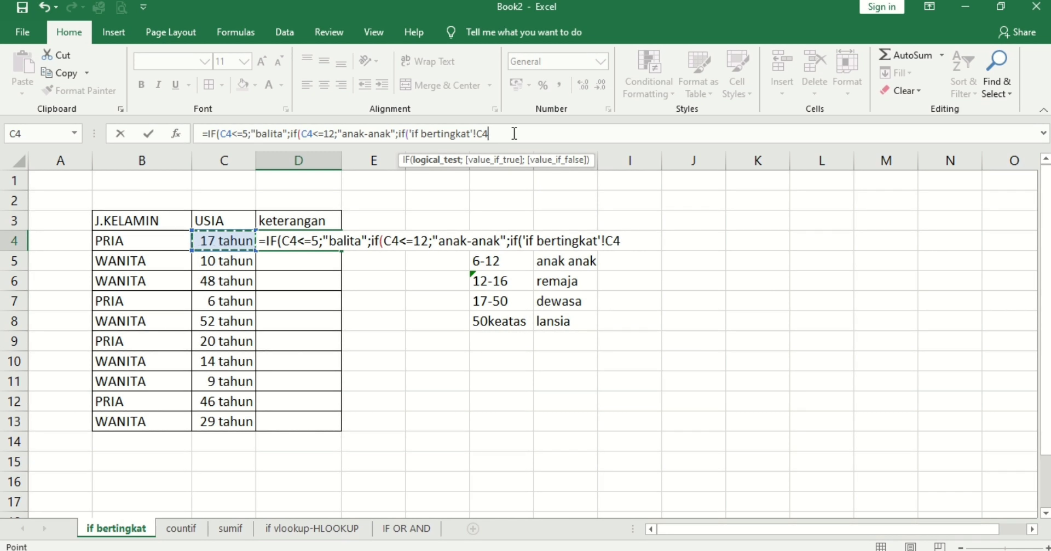
{"action": "key", "text": "BackSpace"}
{"action": "key", "text": "BackSpace"}
{"action": "key", "text": "BackSpace"}
{"action": "key", "text": "BackSpace"}
{"action": "key", "text": "BackSpace"}
{"action": "key", "text": "BackSpace"}
{"action": "key", "text": "BackSpace"}
{"action": "key", "text": "BackSpace"}
{"action": "key", "text": "BackSpace"}
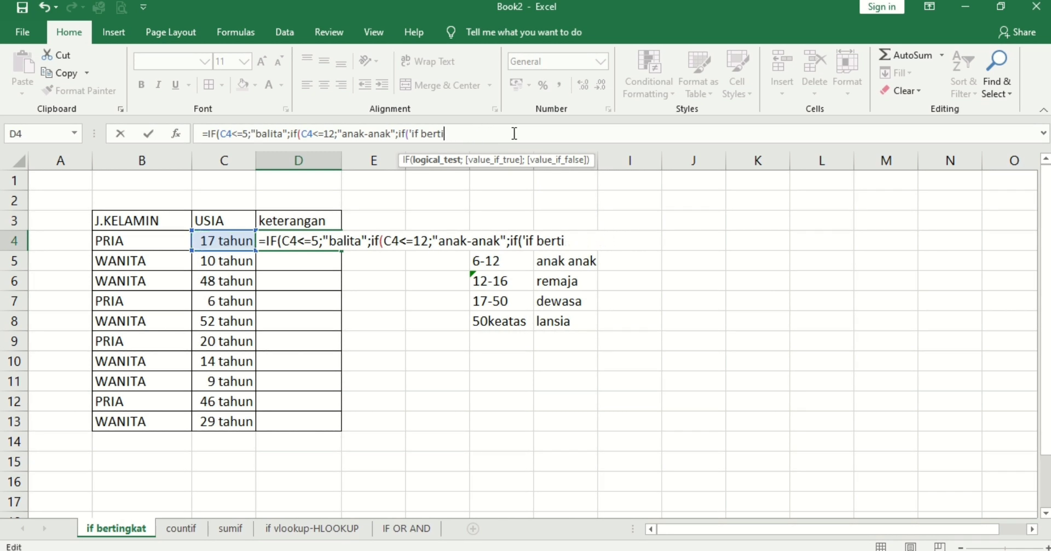
{"action": "key", "text": "BackSpace"}
{"action": "key", "text": "BackSpace"}
{"action": "key", "text": "BackSpace"}
{"action": "key", "text": "BackSpace"}
{"action": "key", "text": "BackSpace"}
{"action": "key", "text": "BackSpace"}
{"action": "key", "text": "BackSpace"}
{"action": "key", "text": "BackSpace"}
{"action": "key", "text": "BackSpace"}
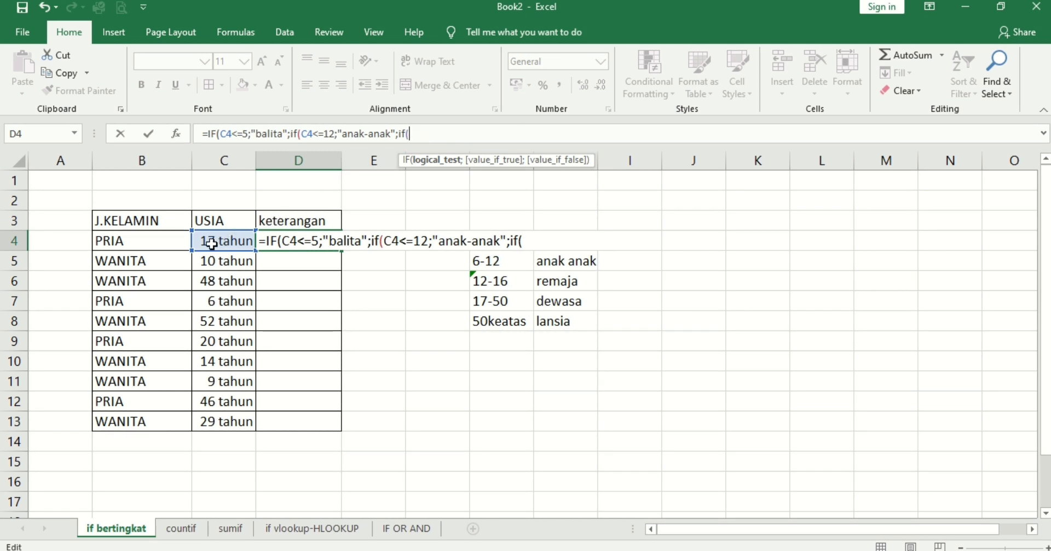
Make the third IF test C4<=16 and enter "remaja" as its true value.
{"action": "type", "text": "c4"}
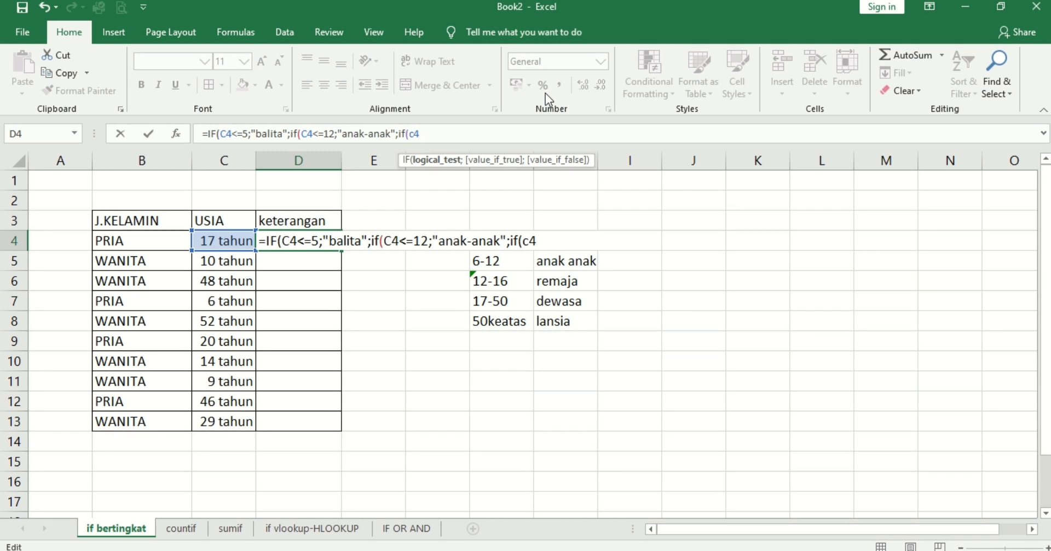
{"action": "type", "text": "<=16;"}
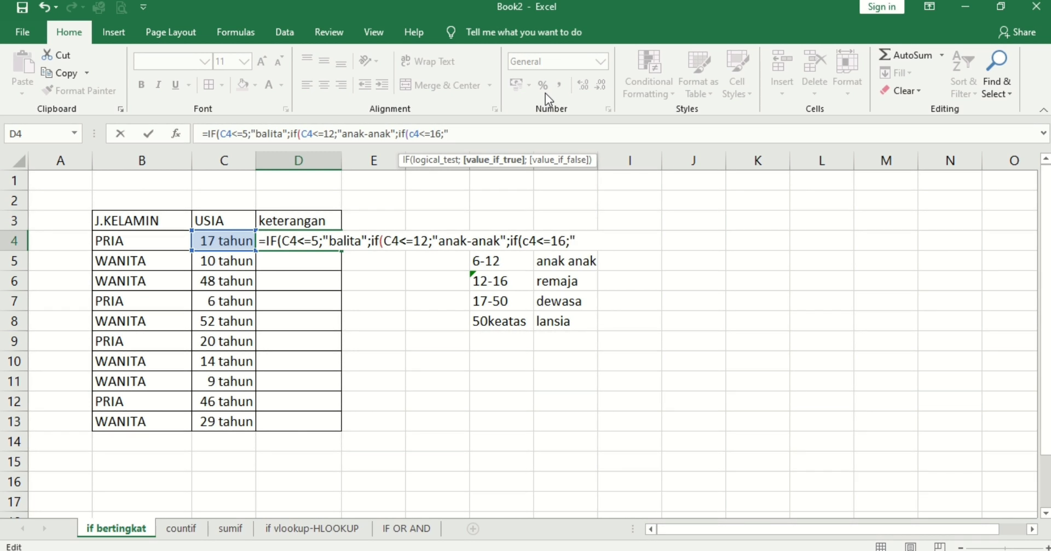
{"action": "type", "text": "\"d"}
{"action": "key", "text": "BackSpace"}
{"action": "type", "text": "remaja"}
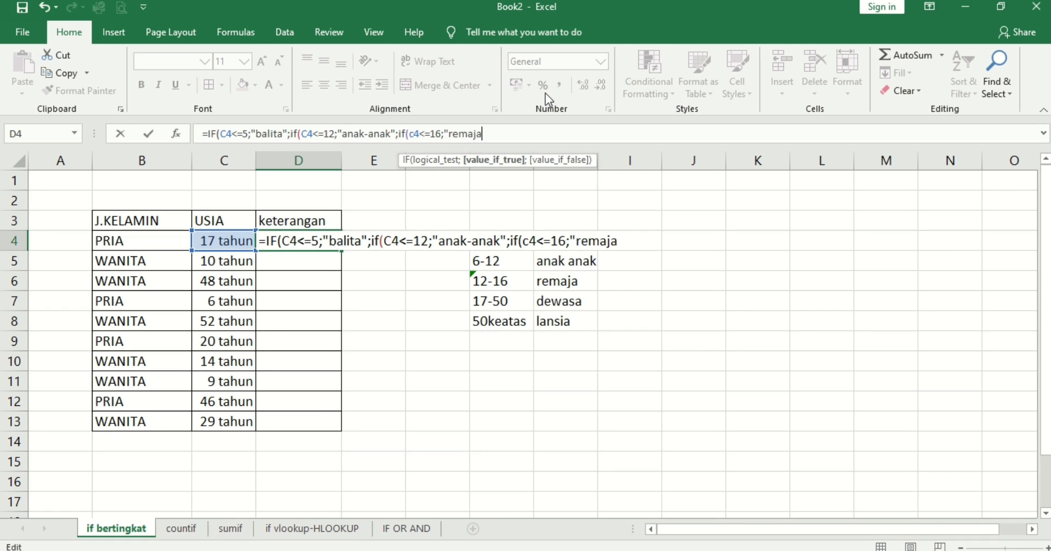
Open a fourth nested IF that tests C4<=50 and returns "dewasa", ending with a semicolon for its false value.
{"action": "type", "text": "\";if("}
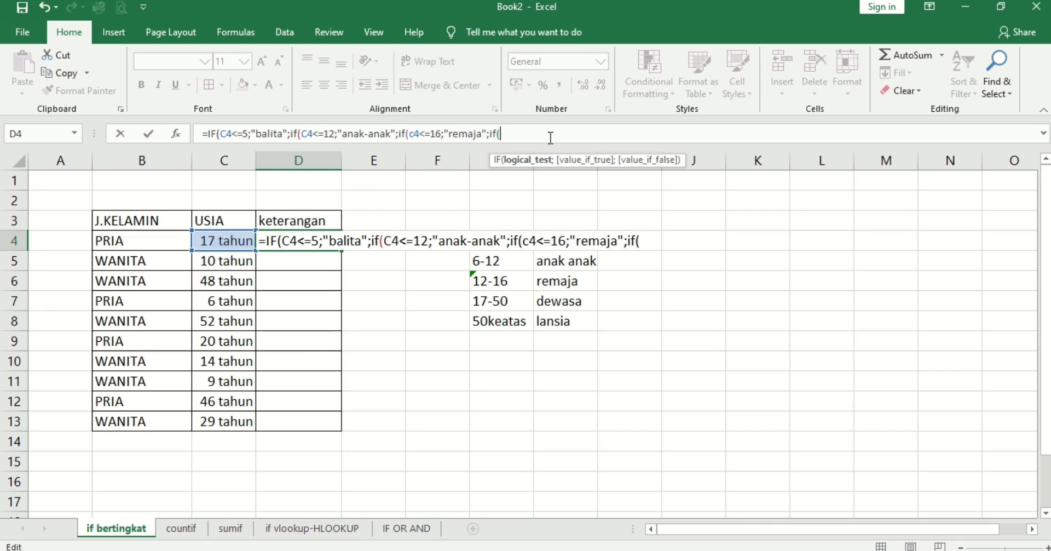
{"action": "type", "text": "c4"}
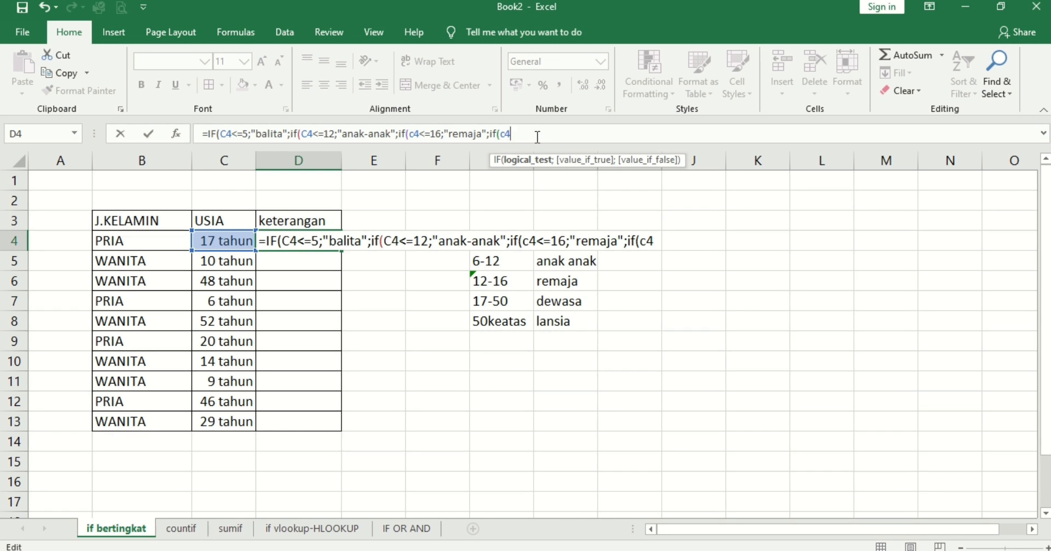
{"action": "type", "text": "<=50;"}
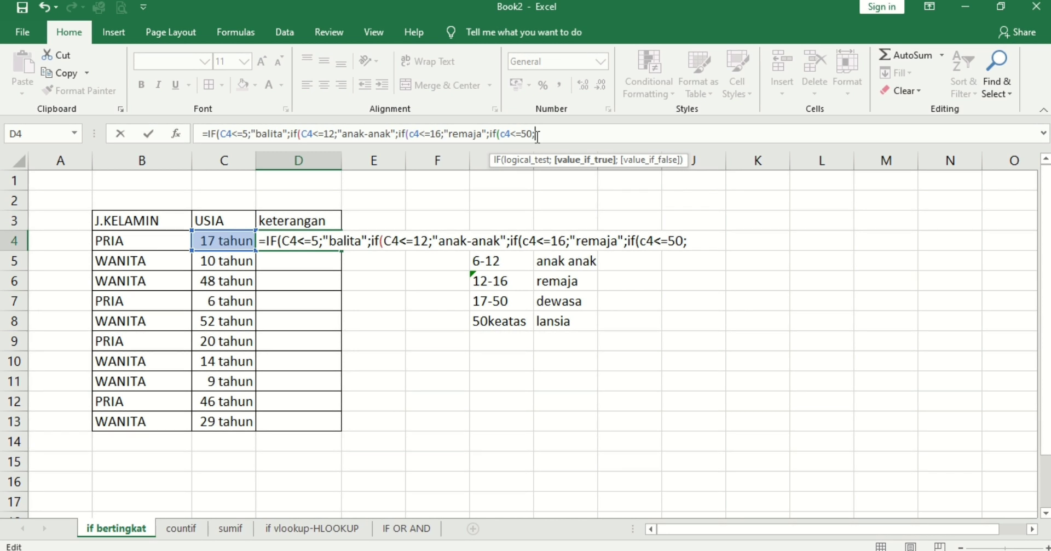
{"action": "type", "text": "\"dewasa\""}
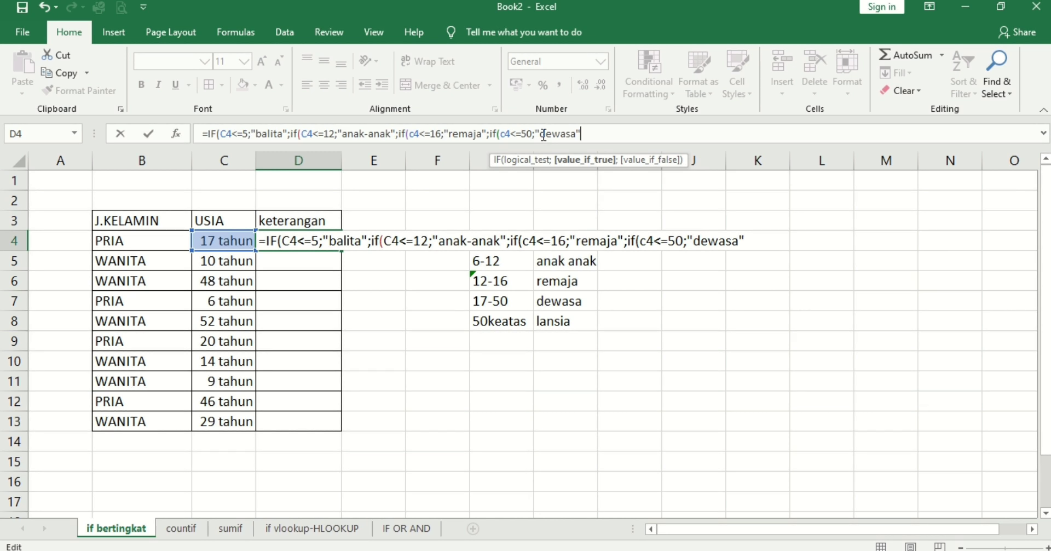
{"action": "left_click", "coordinate": [586, 132]}
{"action": "type", "text": ";"}
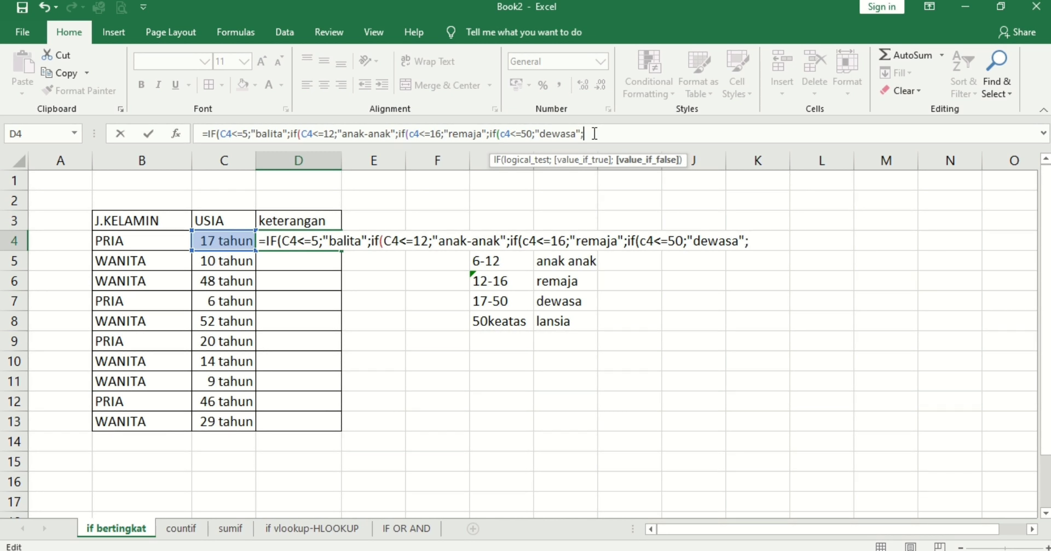
Enter "lansia" as the final false value, close all four IF parentheses and commit the D4 formula.
{"action": "type", "text": "\"lansia\""}
{"action": "type", "text": "))"}
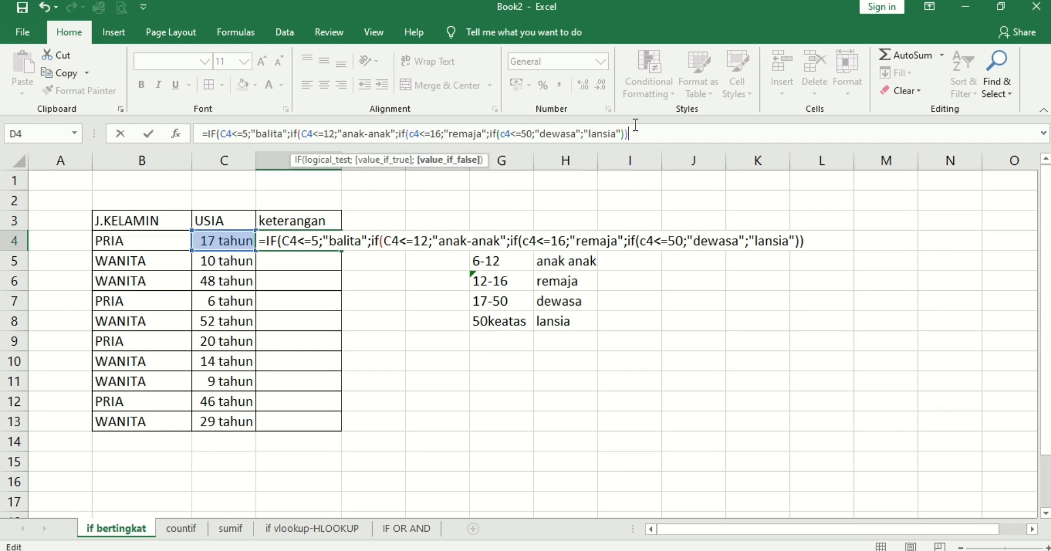
{"action": "type", "text": ")"}
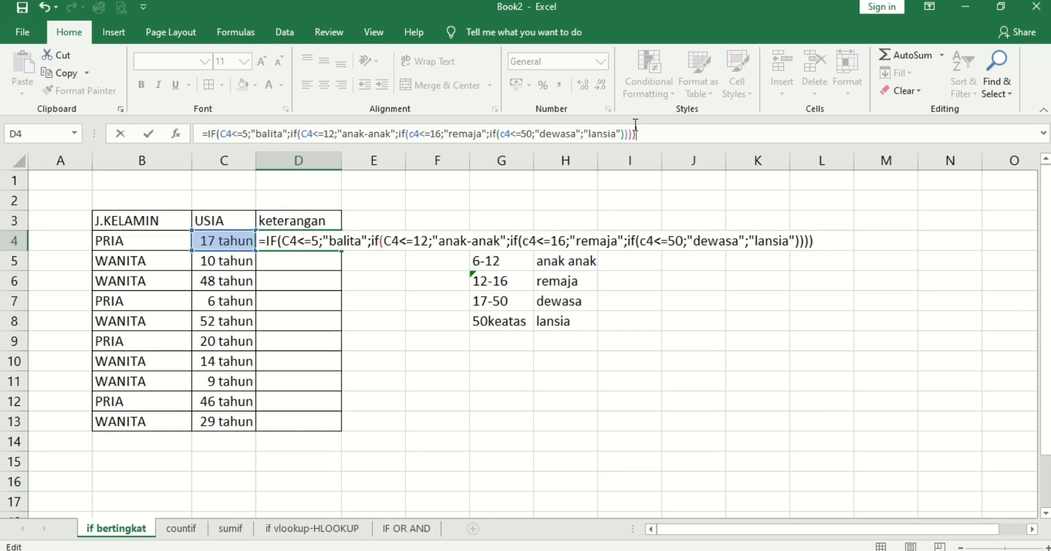
{"action": "key", "text": "Return"}
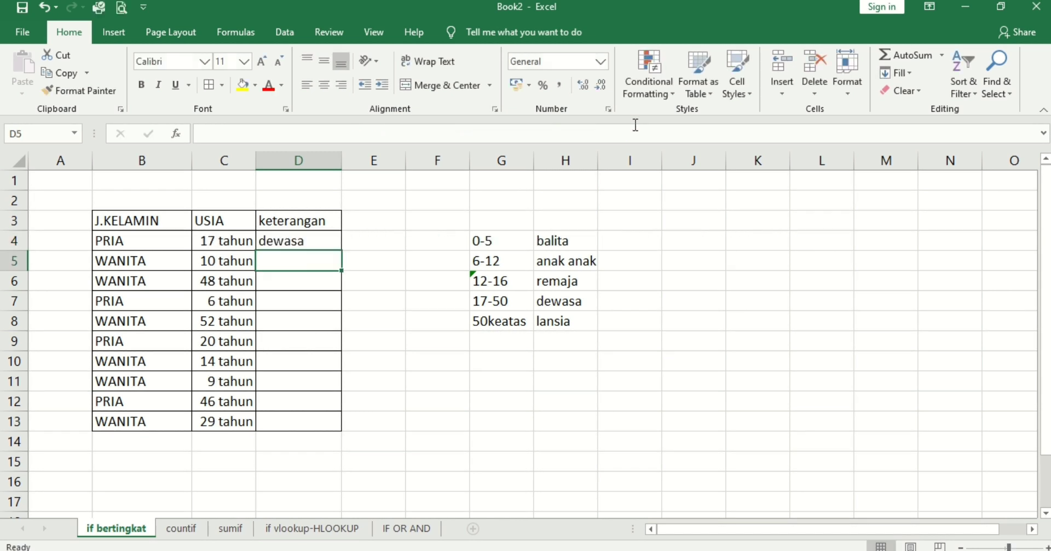
Correct the age range for remaja in G6 to 13-16.
{"action": "left_click", "coordinate": [497, 260]}
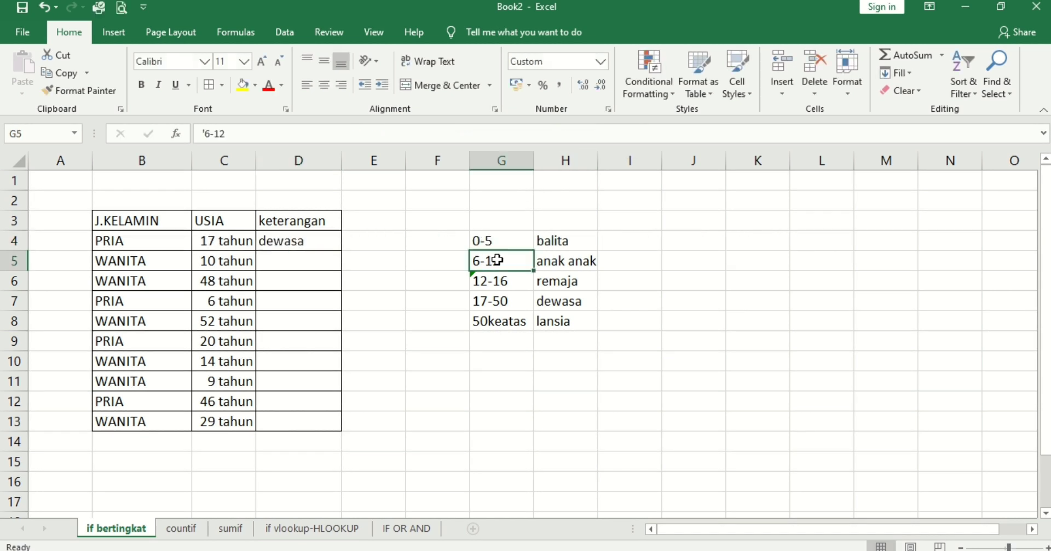
{"action": "double_click", "coordinate": [492, 281]}
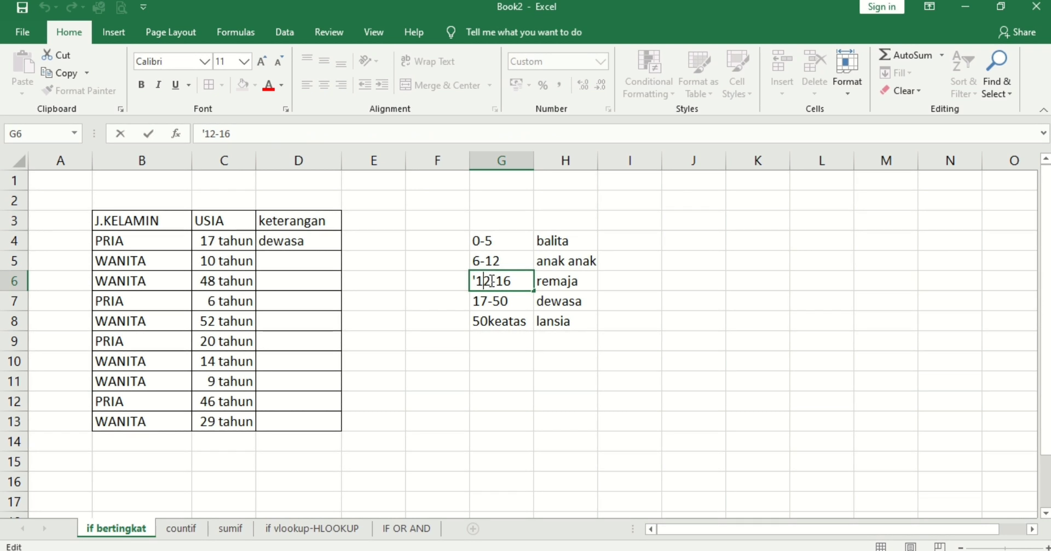
{"action": "key", "text": "Delete"}
{"action": "type", "text": "3"}
{"action": "key", "text": "Return"}
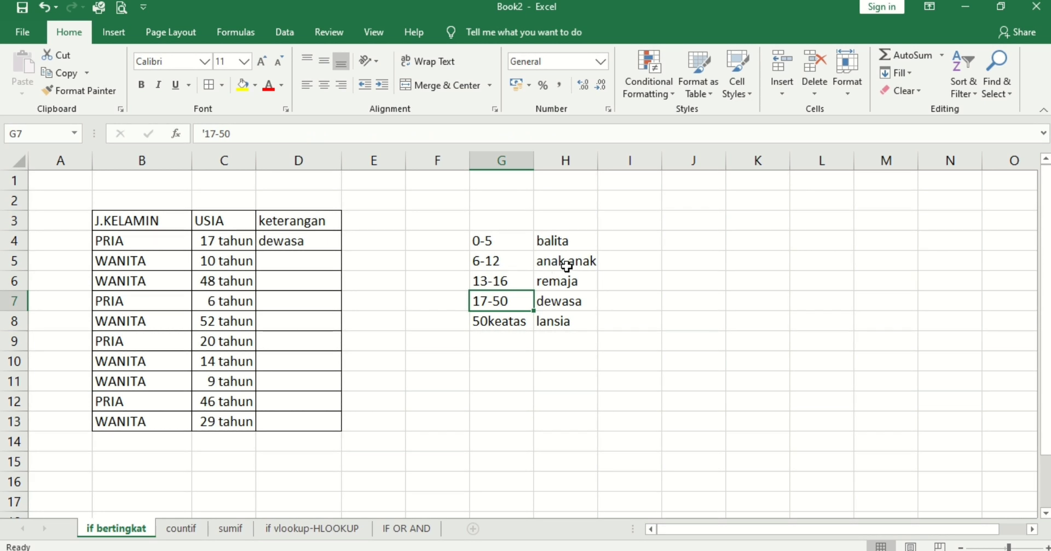
Copy the D4 formula down through D13 and check the classifications against the age ranges in the reference table.
{"action": "left_click", "coordinate": [310, 240]}
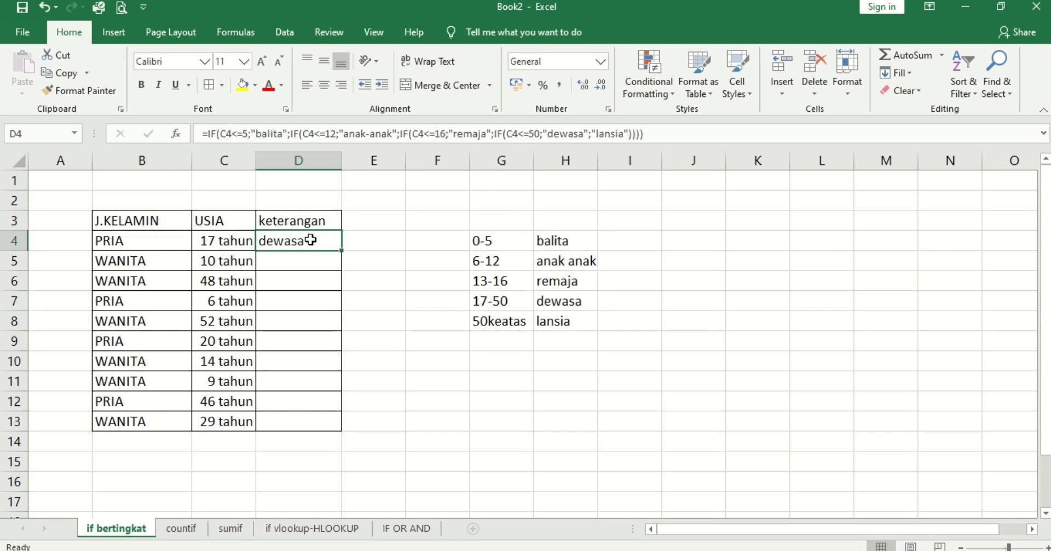
{"action": "double_click", "coordinate": [341, 250]}
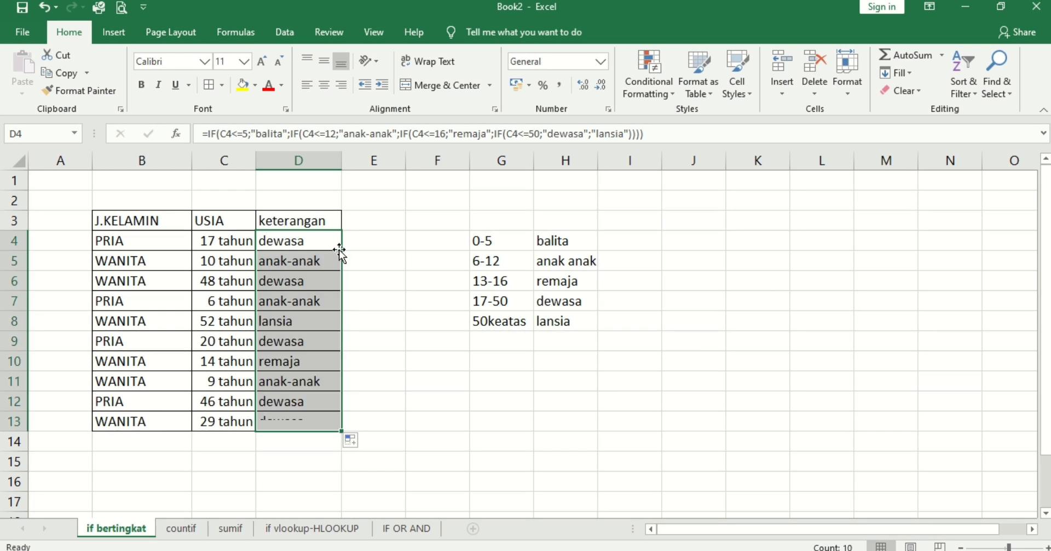
{"action": "left_click", "coordinate": [289, 261]}
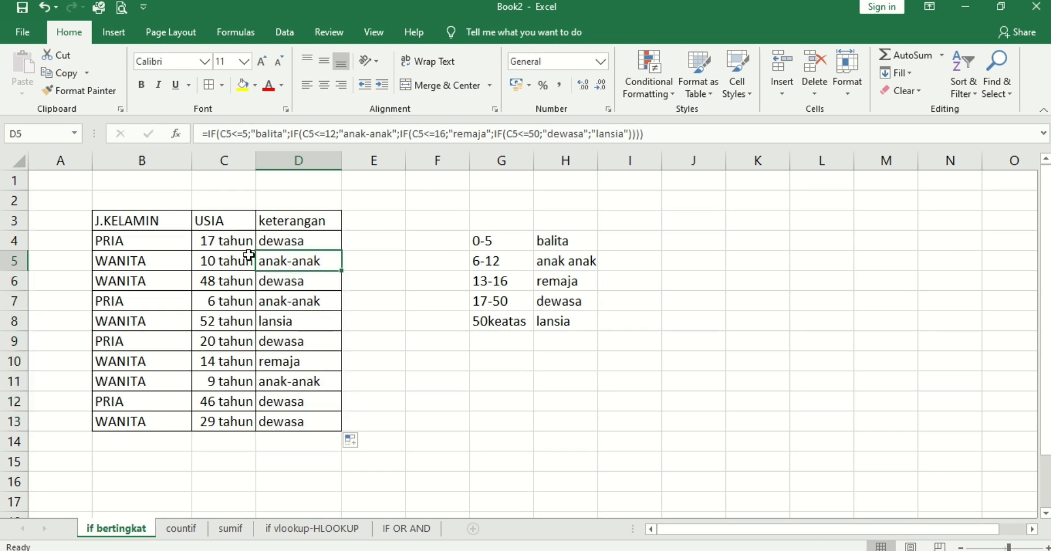
{"action": "left_click", "coordinate": [213, 243]}
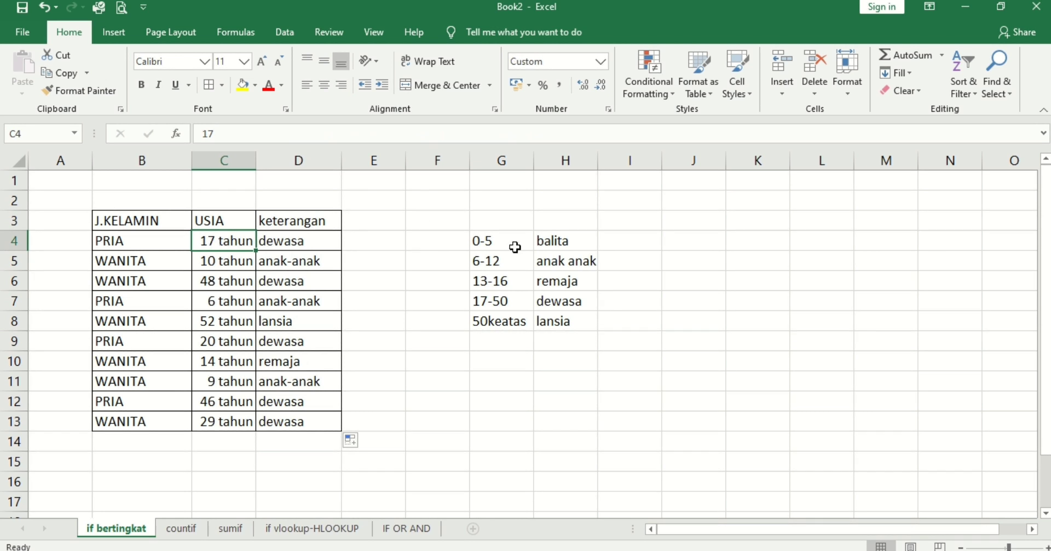
{"action": "left_click", "coordinate": [224, 263]}
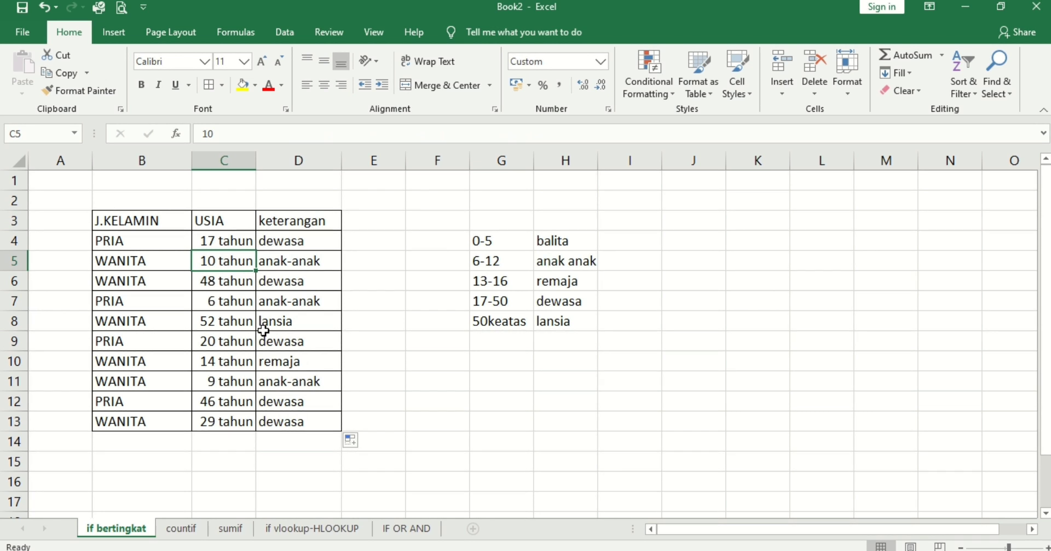
{"action": "left_click", "coordinate": [283, 284]}
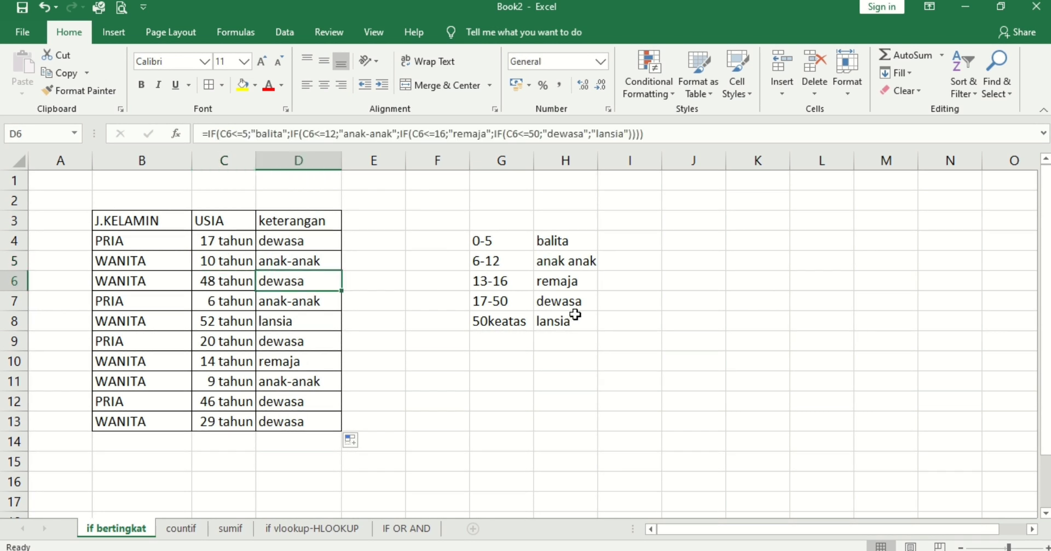
{"action": "left_click", "coordinate": [234, 324]}
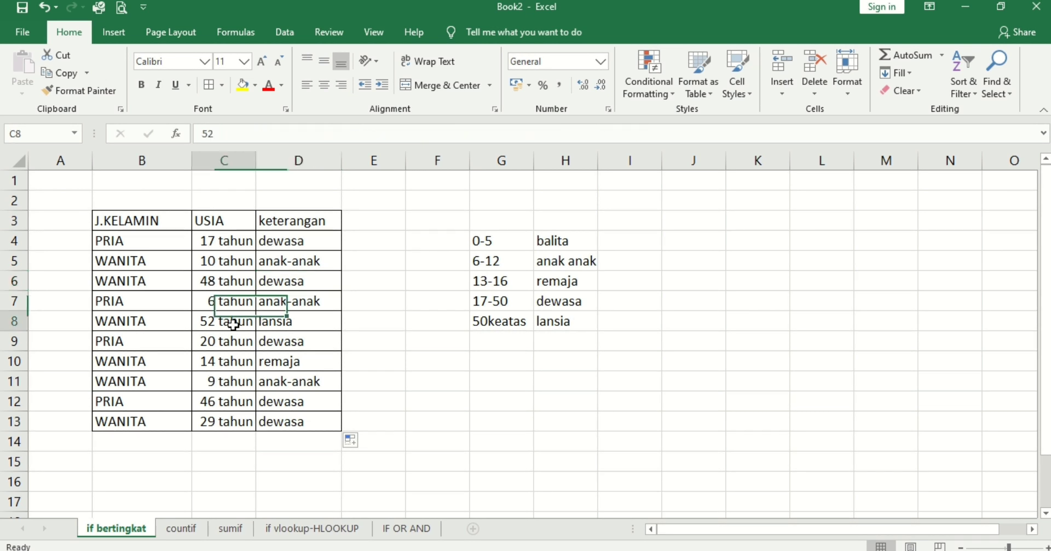
{"action": "left_click", "coordinate": [275, 323]}
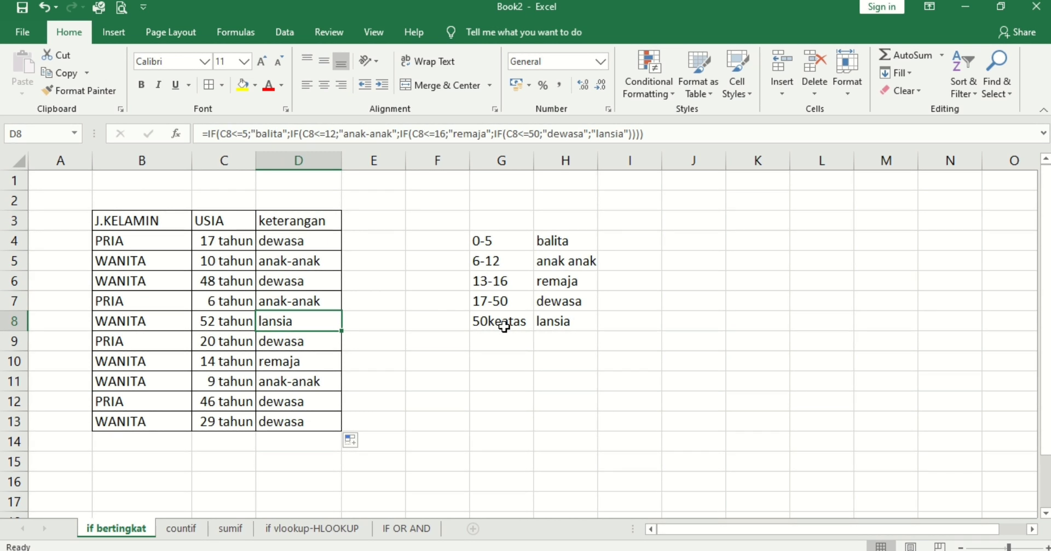
Open the countif sheet and examine the J.KELAMIN and USIA table and the counting question in D12.
{"action": "left_click", "coordinate": [183, 529]}
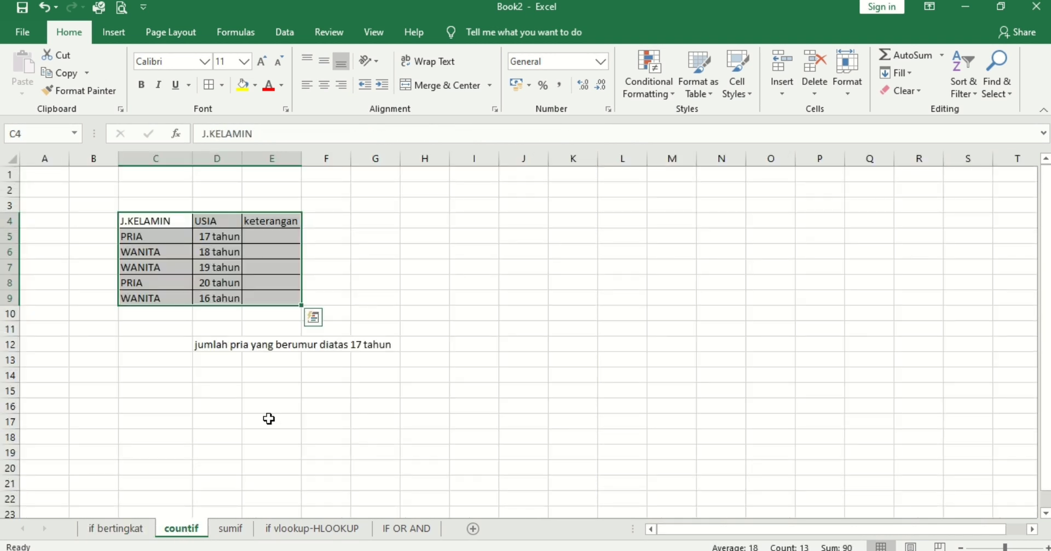
{"action": "left_click", "coordinate": [269, 419]}
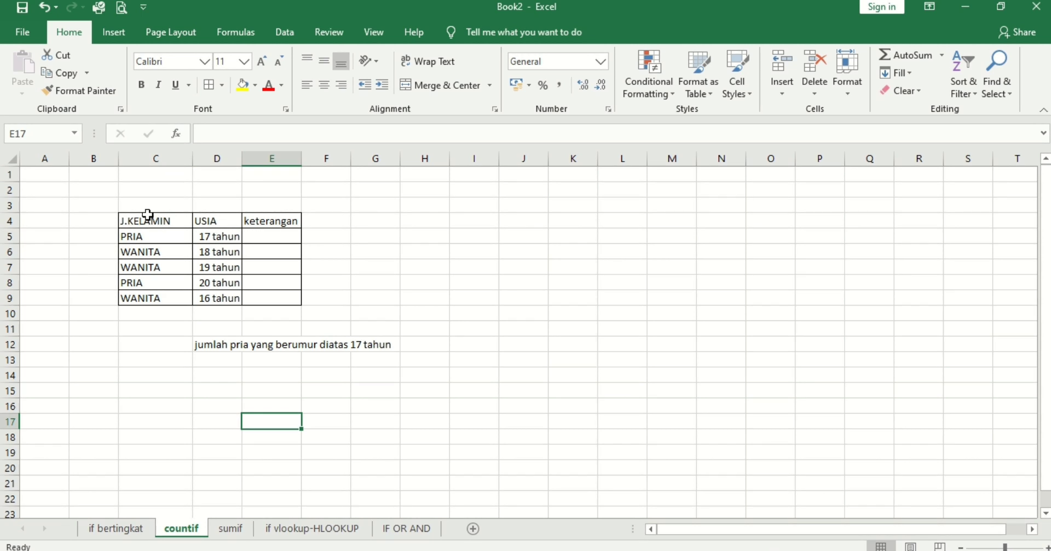
{"action": "left_click_drag", "start_coordinate": [148, 220], "coordinate": [253, 298]}
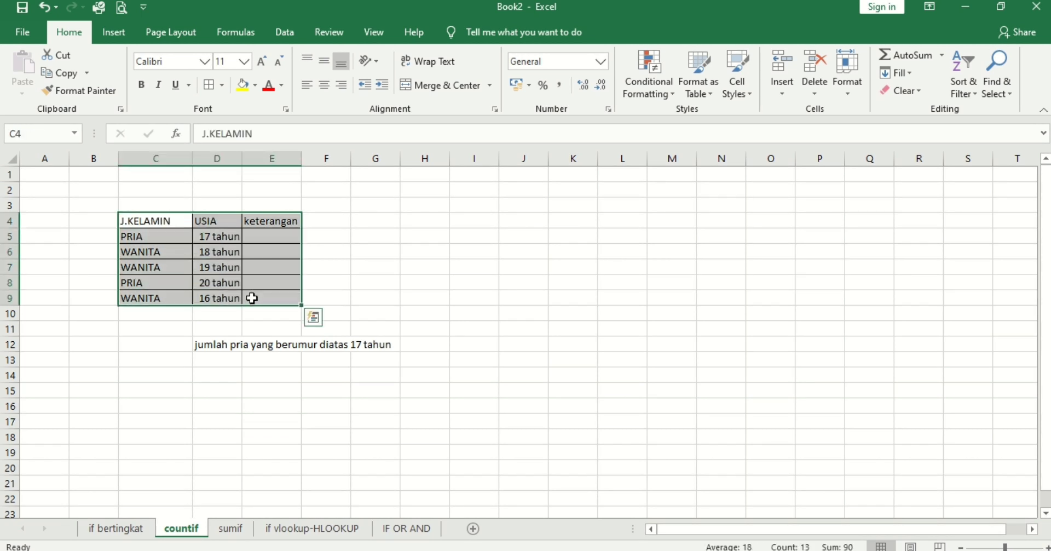
{"action": "left_click", "coordinate": [110, 367]}
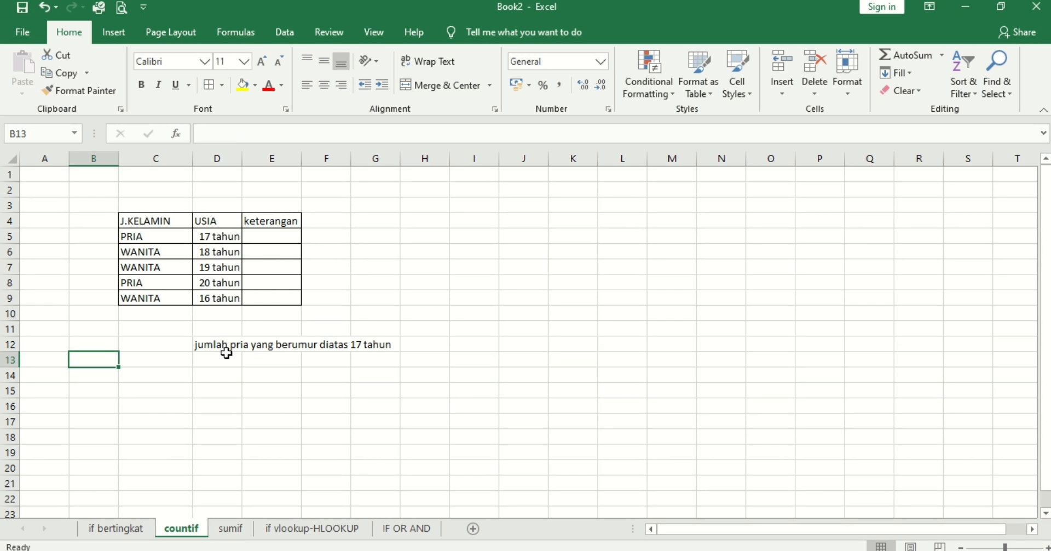
{"action": "left_click", "coordinate": [210, 373]}
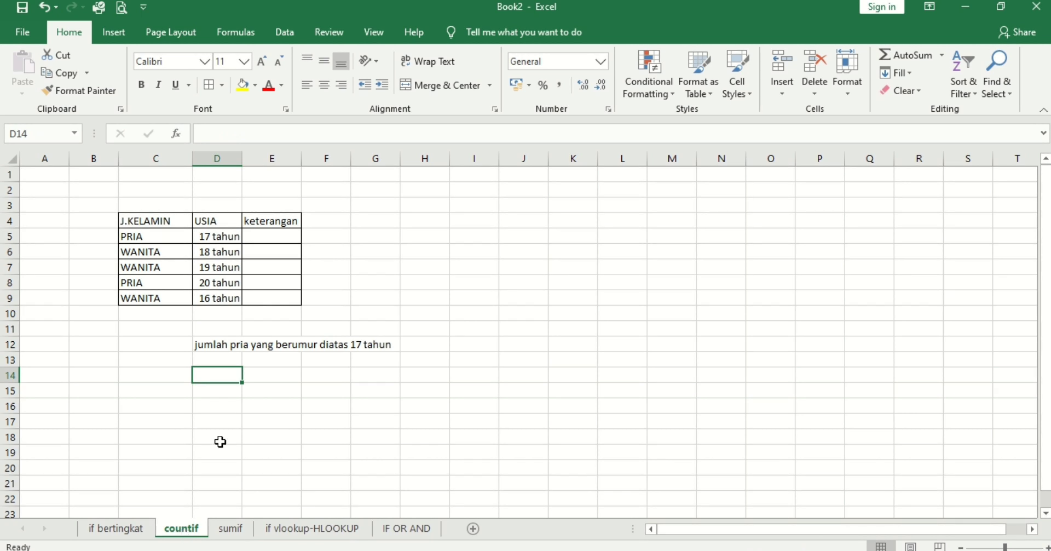
{"action": "left_click", "coordinate": [198, 412]}
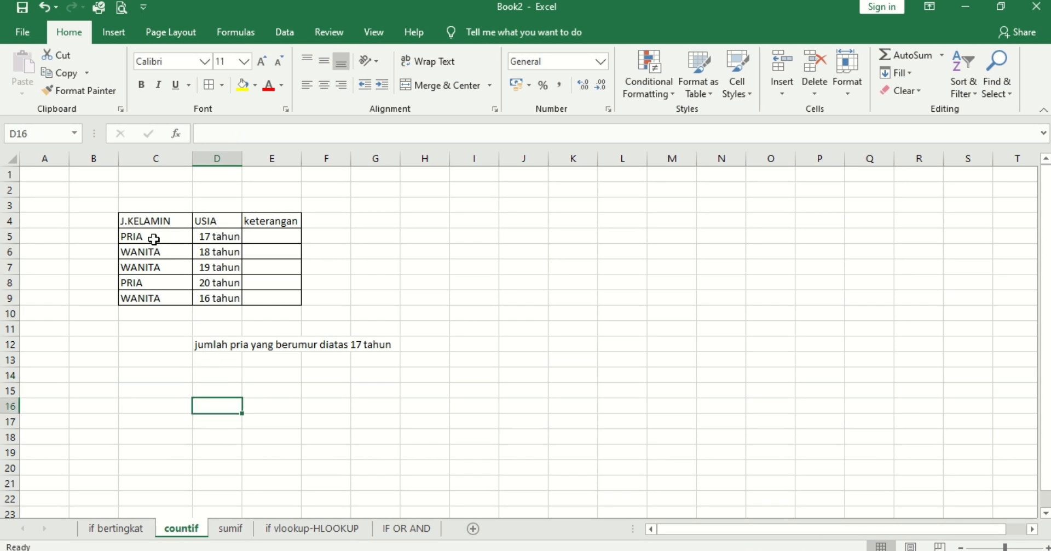
{"action": "left_click_drag", "start_coordinate": [150, 238], "coordinate": [146, 298]}
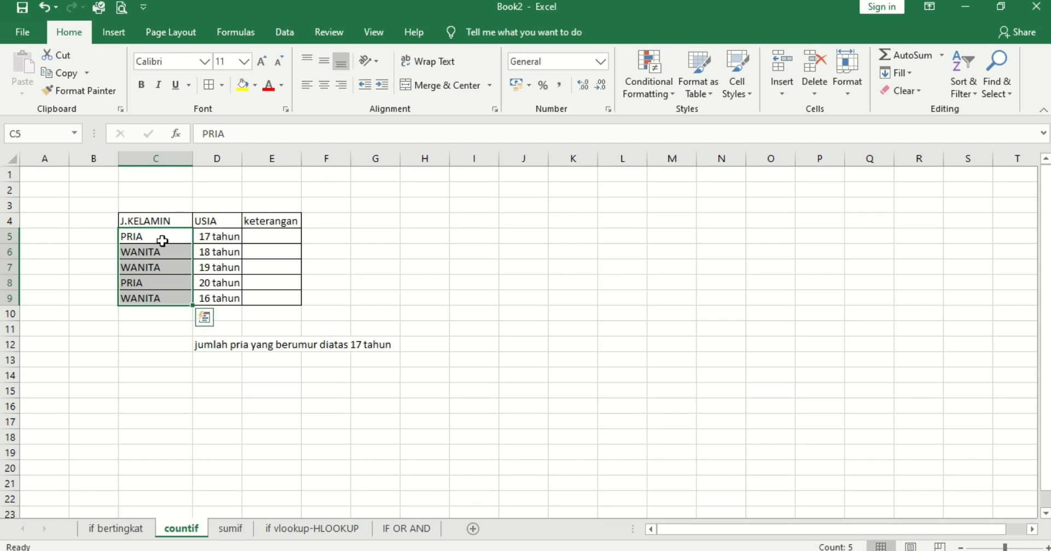
{"action": "left_click_drag", "start_coordinate": [155, 232], "coordinate": [146, 300]}
{"action": "left_click", "coordinate": [181, 355]}
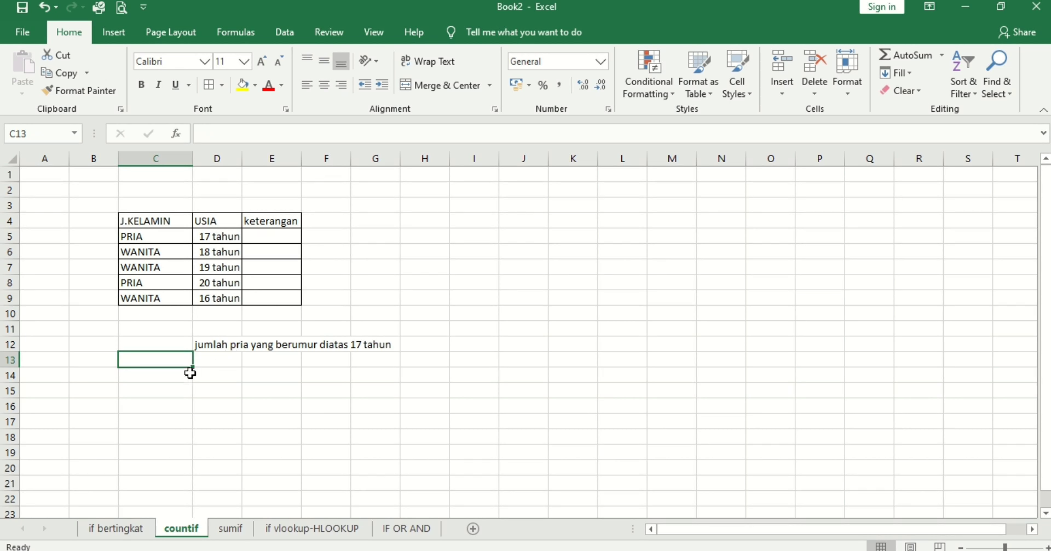
{"action": "left_click", "coordinate": [170, 373]}
{"action": "left_click", "coordinate": [206, 347]}
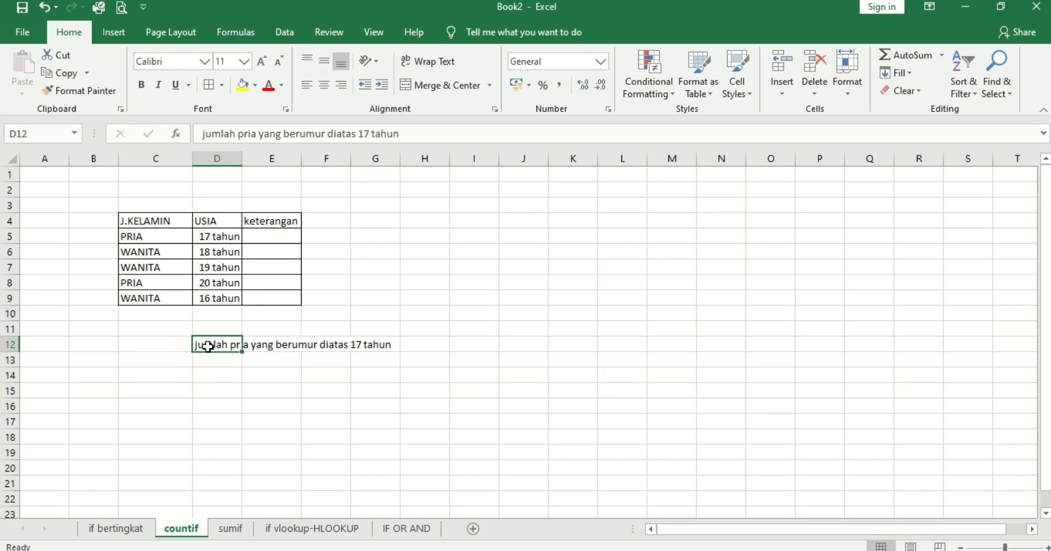
{"action": "left_click", "coordinate": [148, 340]}
Enter =COUNTA(C5:C9) in C11 to count the filled J.KELAMIN cells.
{"action": "left_click", "coordinate": [154, 329]}
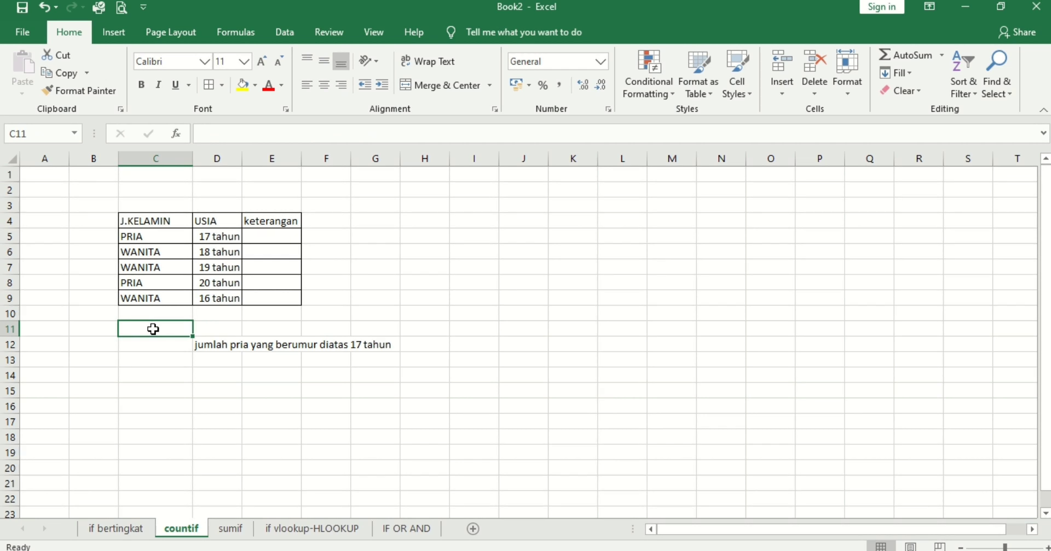
{"action": "type", "text": "=xo"}
{"action": "key", "text": "BackSpace"}
{"action": "key", "text": "BackSpace"}
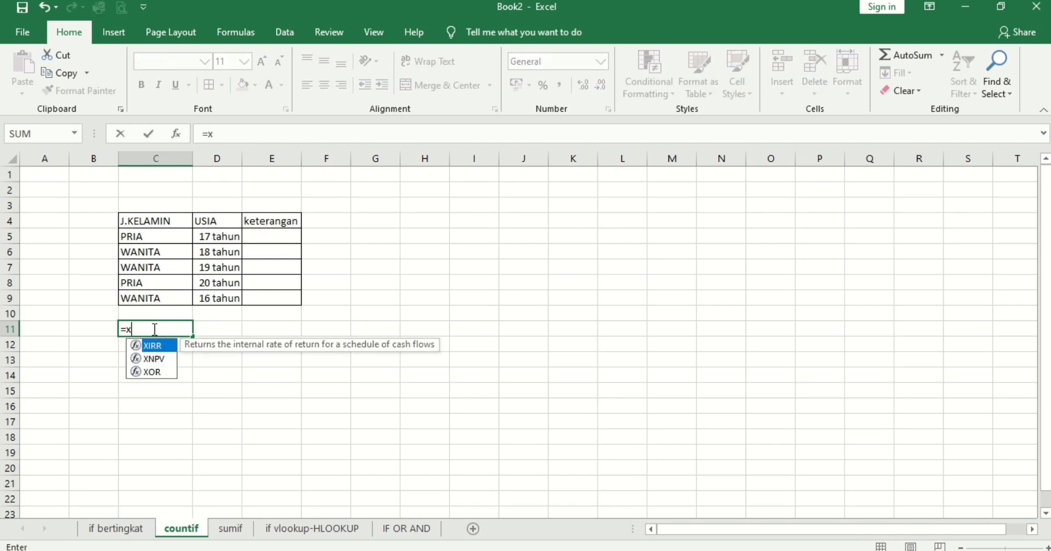
{"action": "type", "text": "count"}
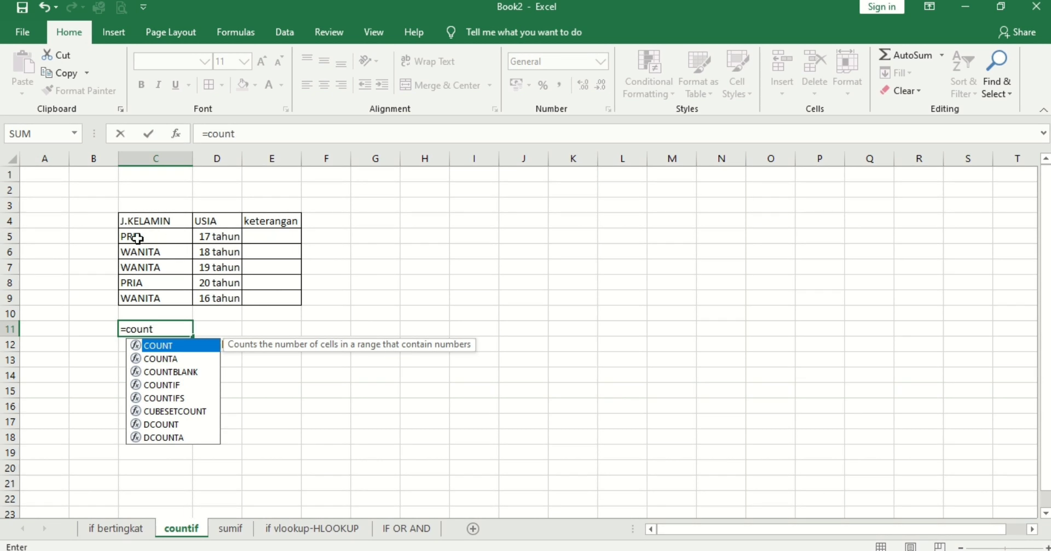
{"action": "double_click", "coordinate": [158, 352]}
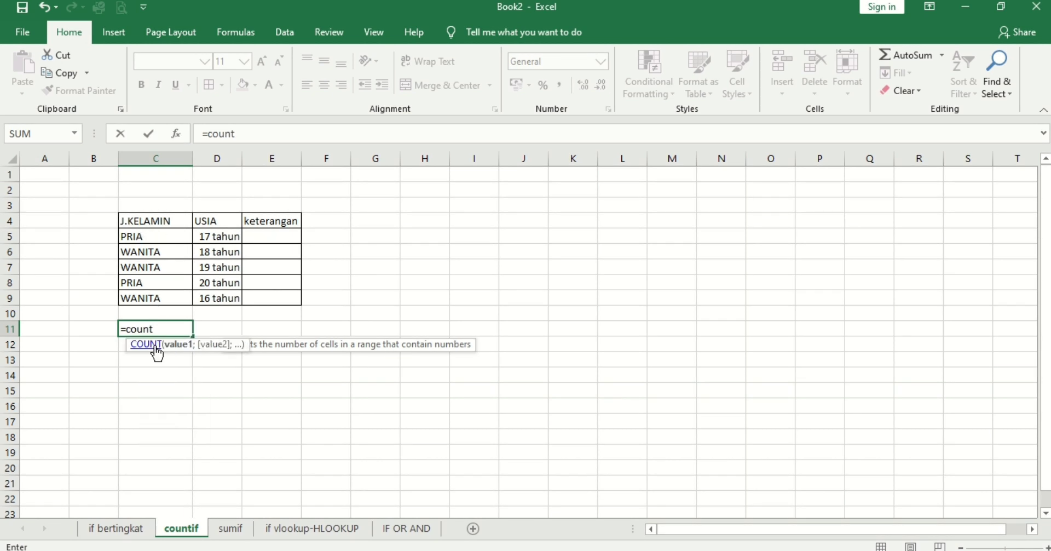
{"action": "left_click", "coordinate": [161, 328]}
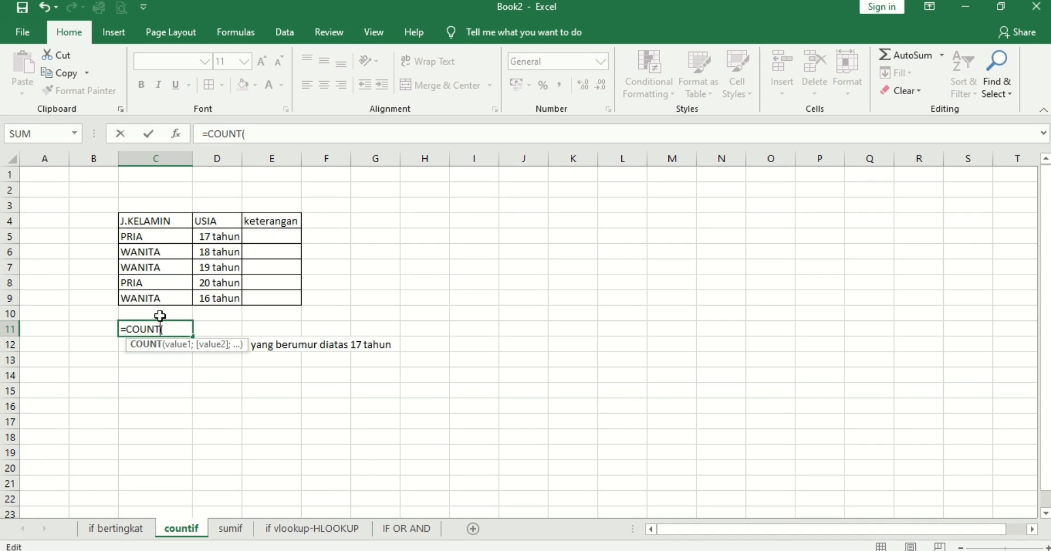
{"action": "type", "text": "A"}
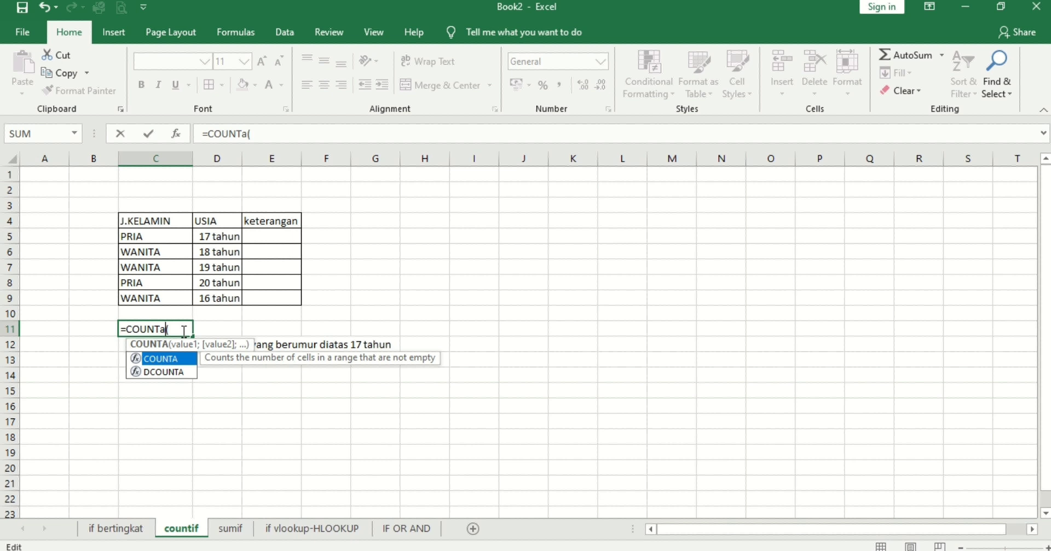
{"action": "double_click", "coordinate": [159, 358]}
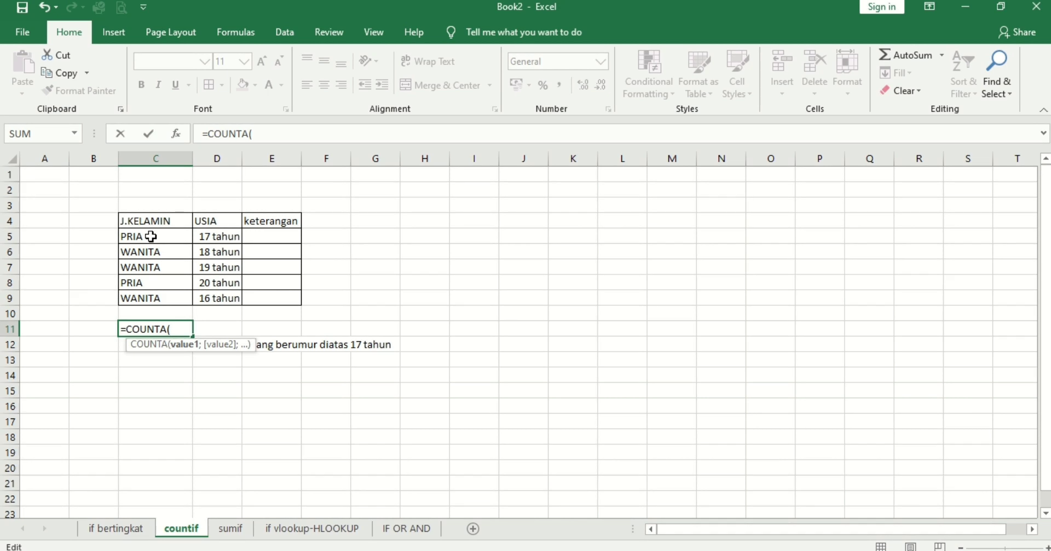
{"action": "left_click_drag", "start_coordinate": [151, 236], "coordinate": [155, 293]}
{"action": "key", "text": "Return"}
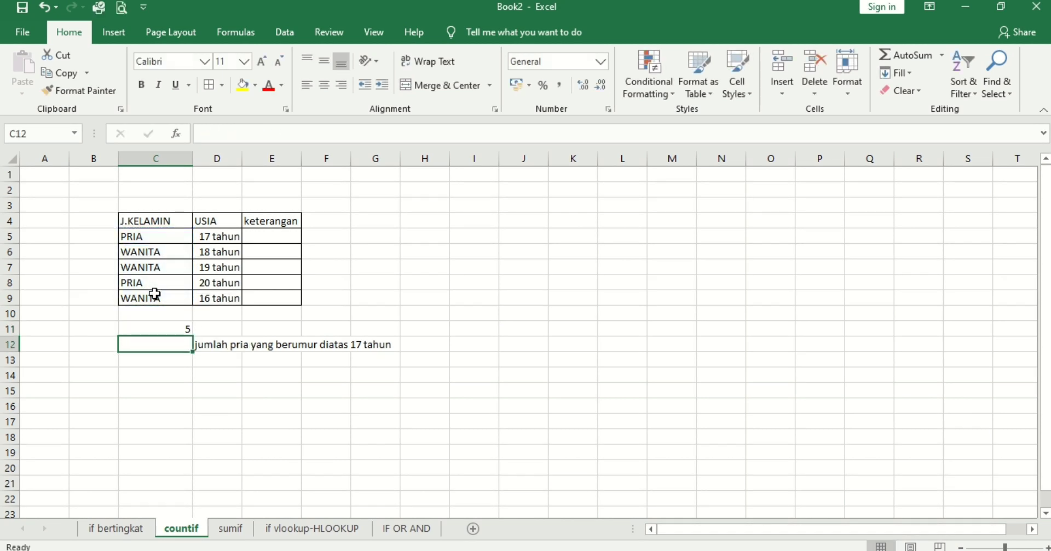
Review the COUNTA formula in C11 against the J.KELAMIN entries, and compare the question in D12 with the USIA values.
{"action": "key", "text": "Up"}
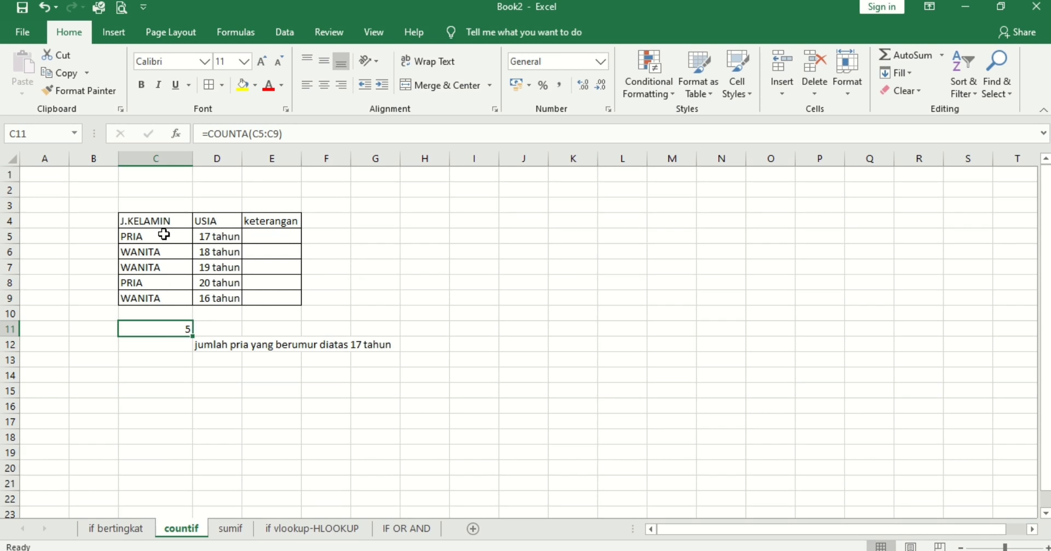
{"action": "left_click_drag", "start_coordinate": [164, 234], "coordinate": [148, 298]}
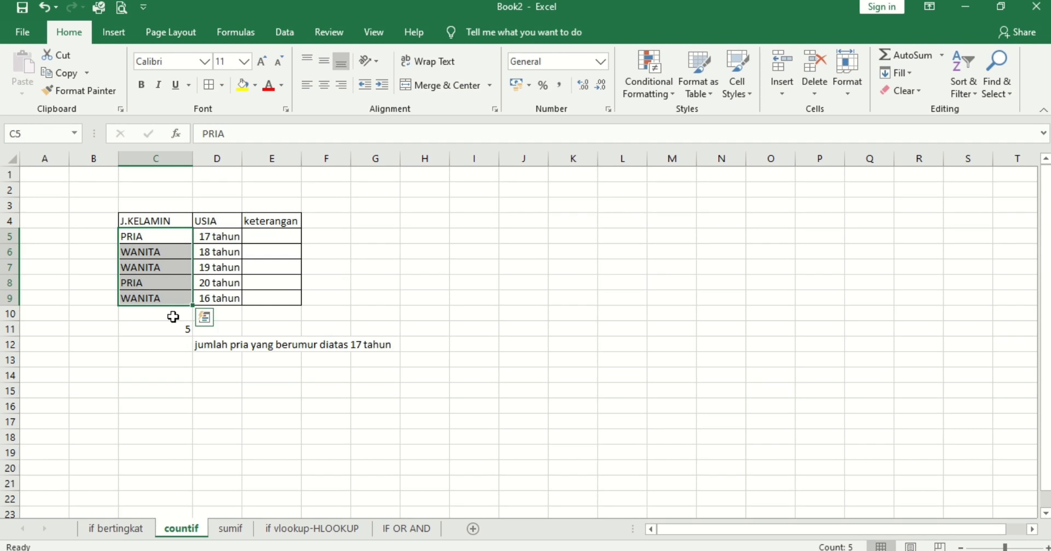
{"action": "left_click", "coordinate": [162, 330]}
{"action": "left_click", "coordinate": [209, 343]}
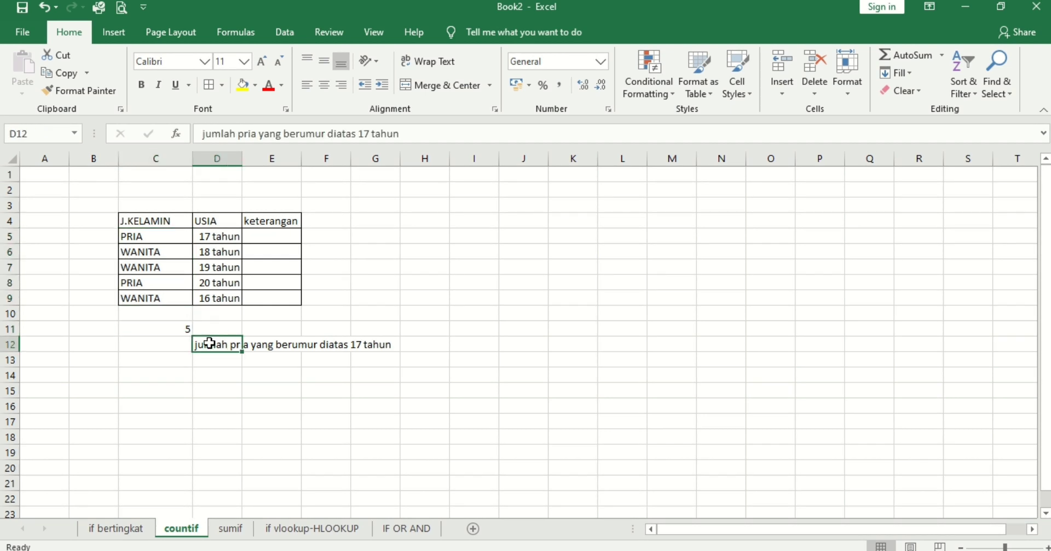
{"action": "left_click", "coordinate": [181, 328]}
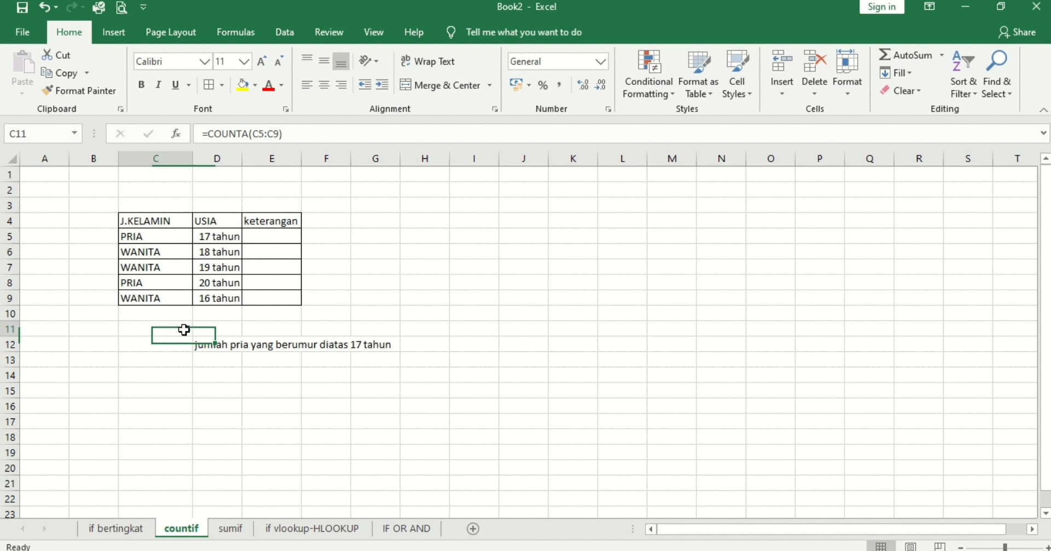
{"action": "left_click", "coordinate": [211, 349]}
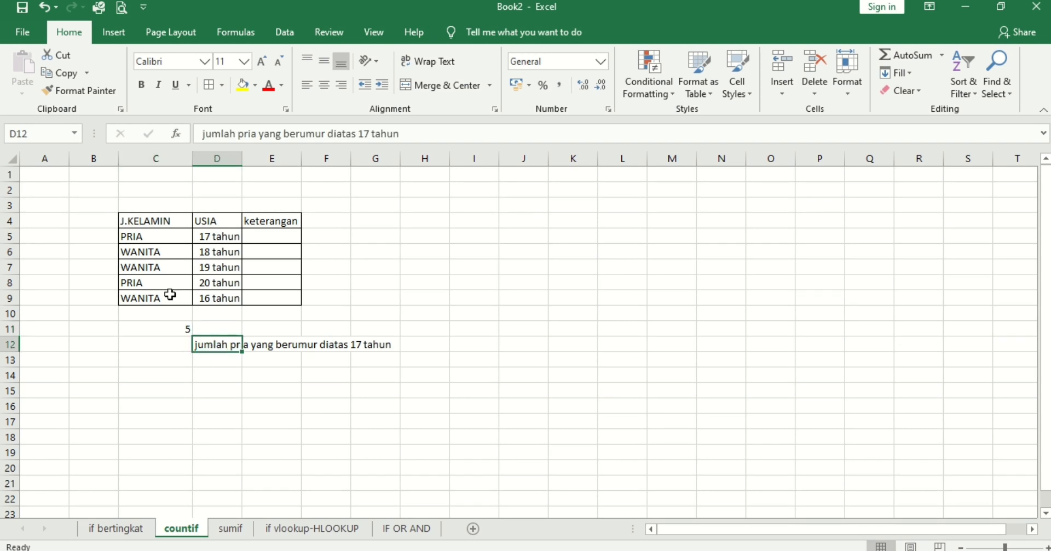
{"action": "left_click", "coordinate": [156, 267]}
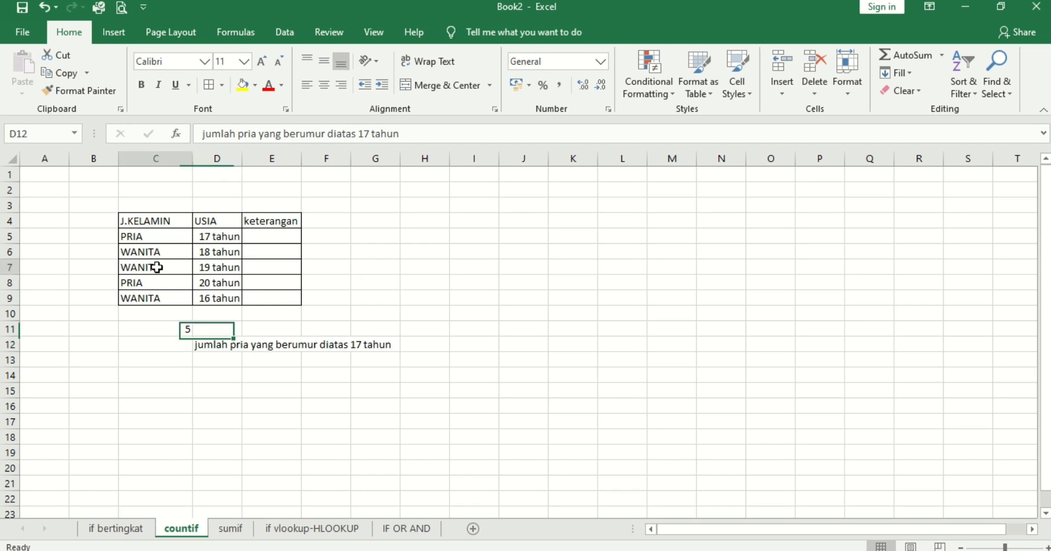
{"action": "left_click", "coordinate": [223, 265]}
{"action": "left_click", "coordinate": [219, 237]}
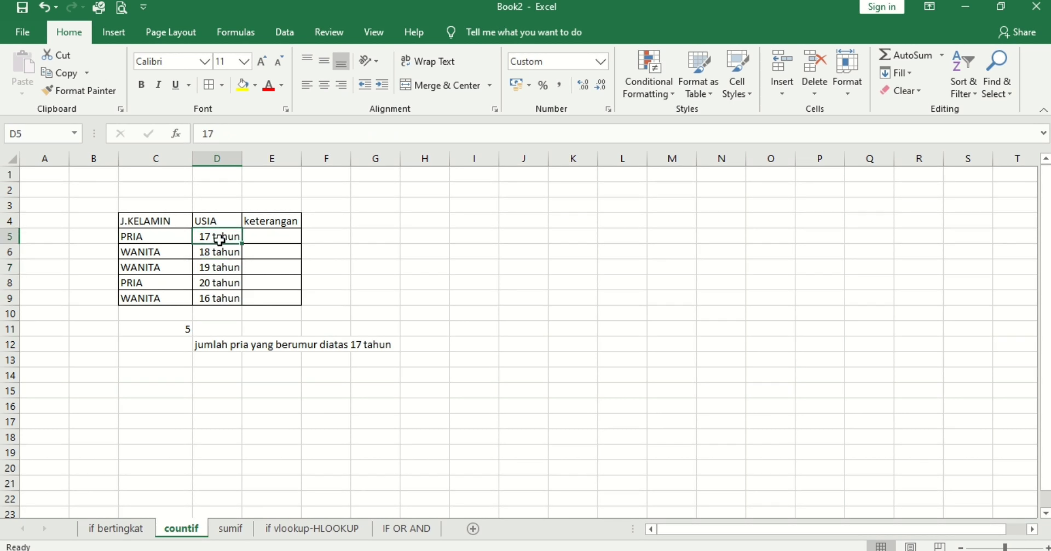
{"action": "left_click", "coordinate": [158, 254]}
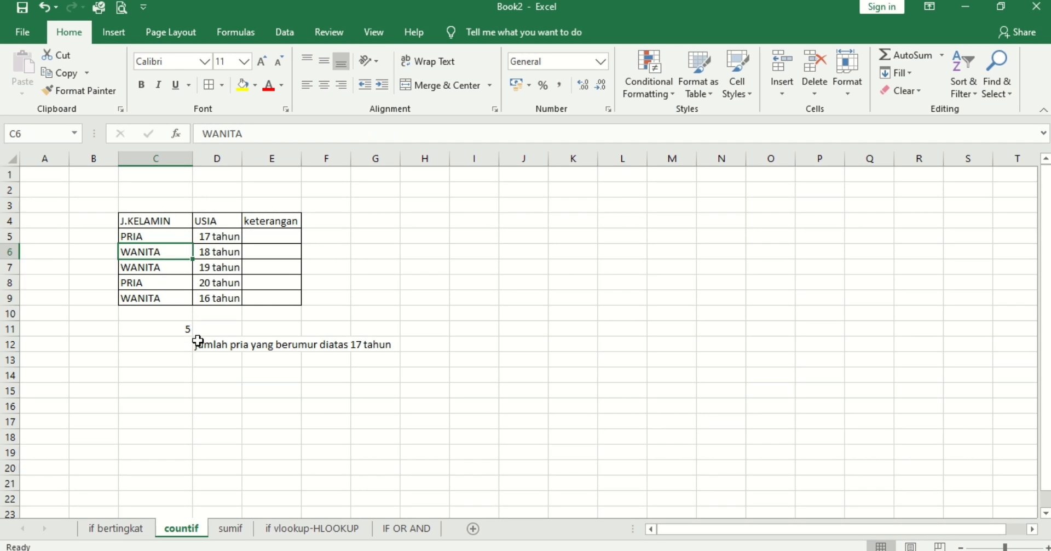
Start a COUNTIF formula in D13, below the counting question.
{"action": "left_click", "coordinate": [217, 359]}
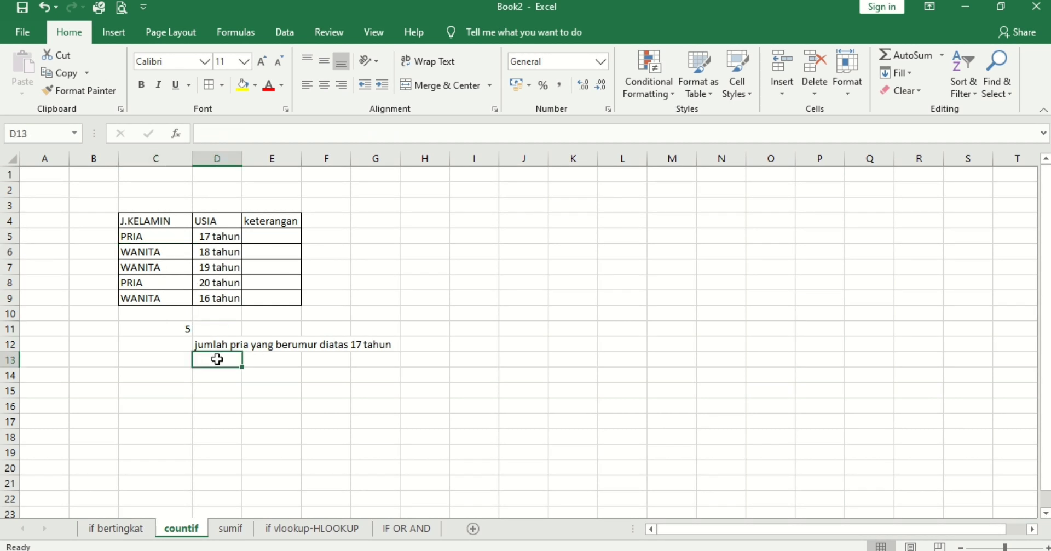
{"action": "type", "text": "=cou"}
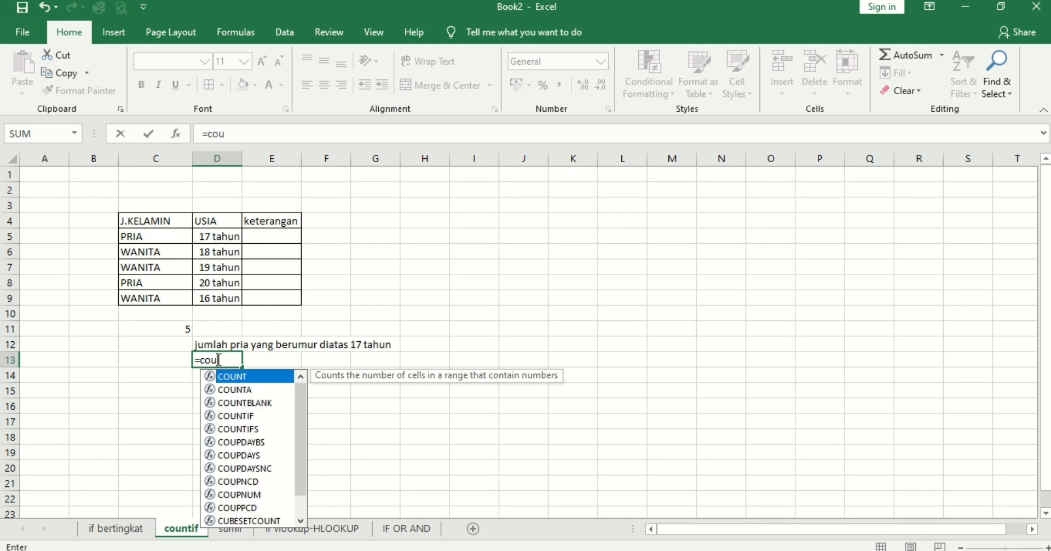
{"action": "type", "text": "nt"}
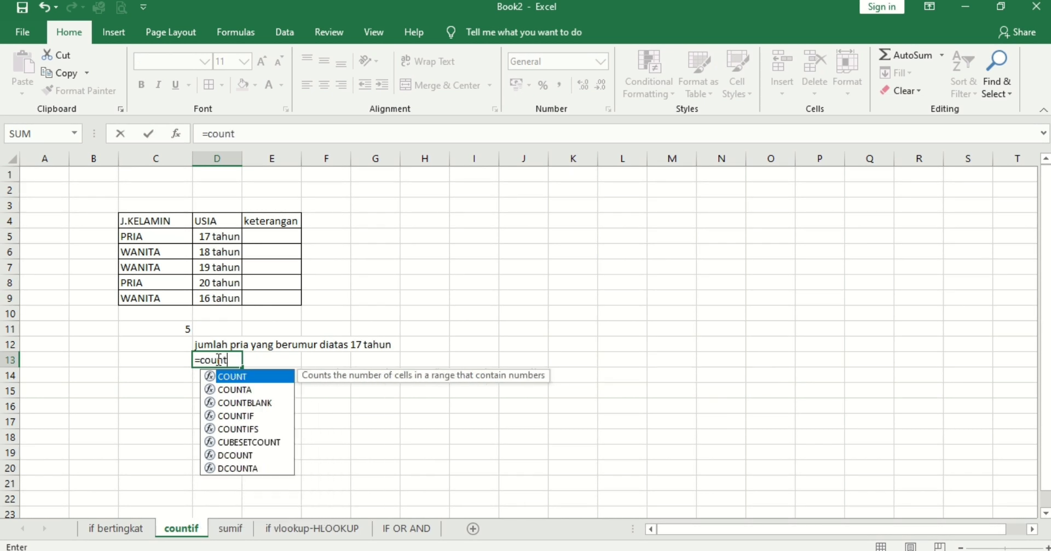
{"action": "type", "text": "if"}
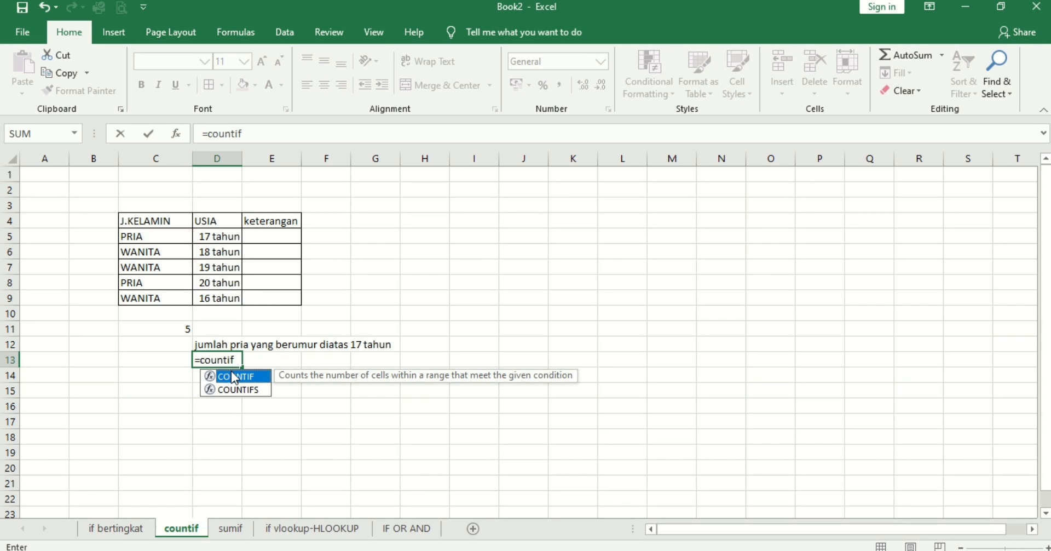
{"action": "double_click", "coordinate": [234, 377]}
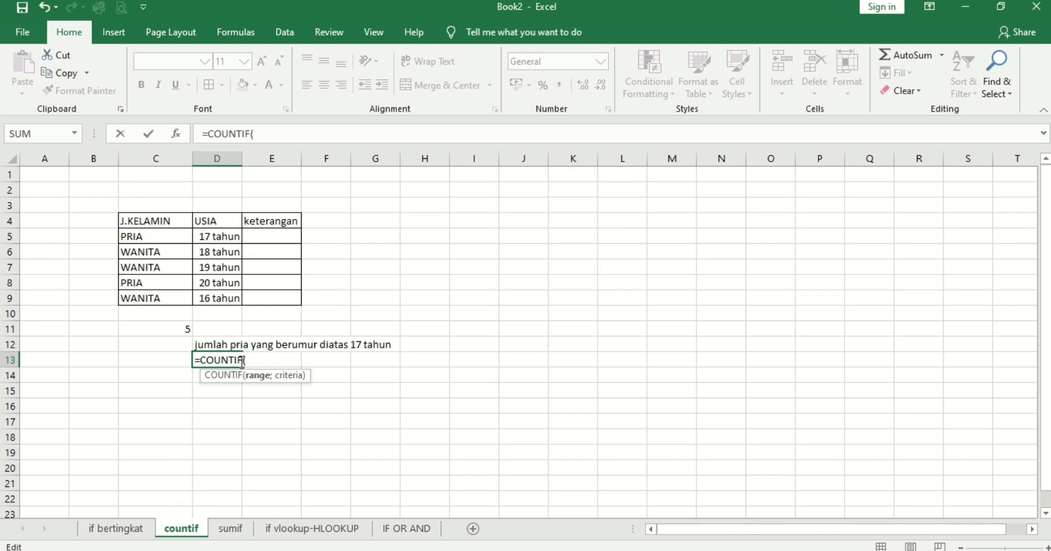
Try COUNTIFS as the function in the D13 formula and change it back to COUNTIF.
{"action": "left_click", "coordinate": [243, 361]}
{"action": "type", "text": "s"}
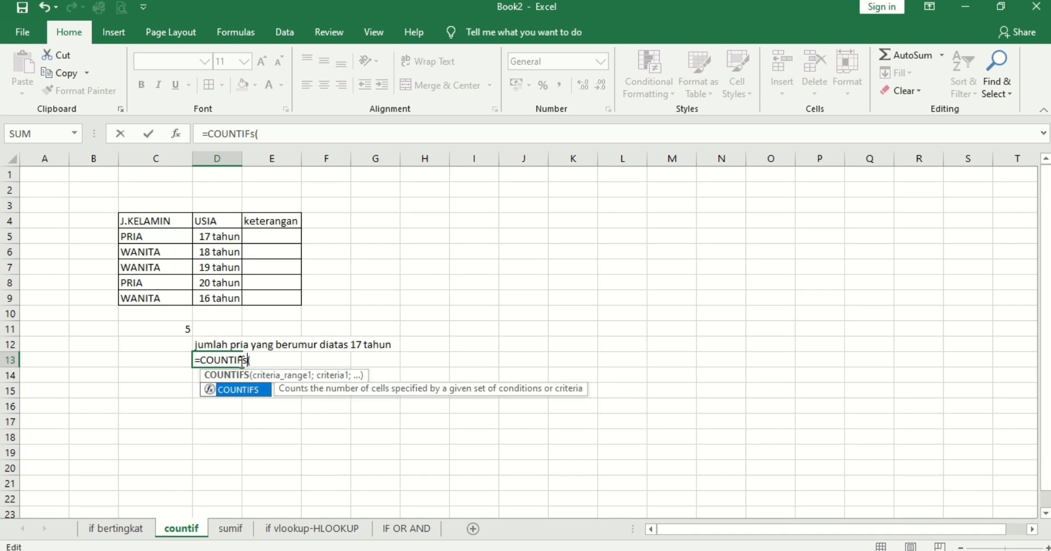
{"action": "double_click", "coordinate": [242, 390]}
{"action": "left_click", "coordinate": [261, 356]}
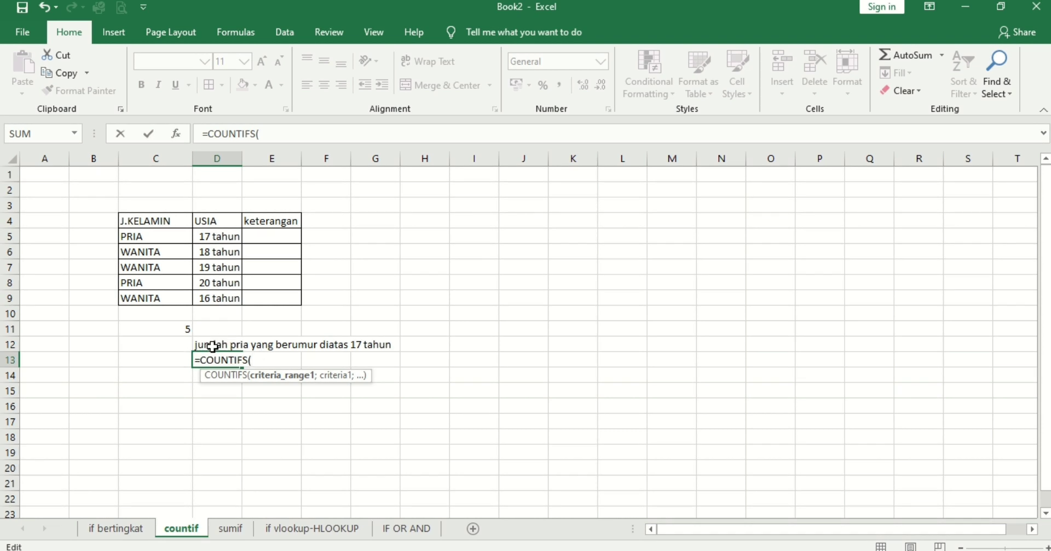
{"action": "left_click", "coordinate": [249, 360]}
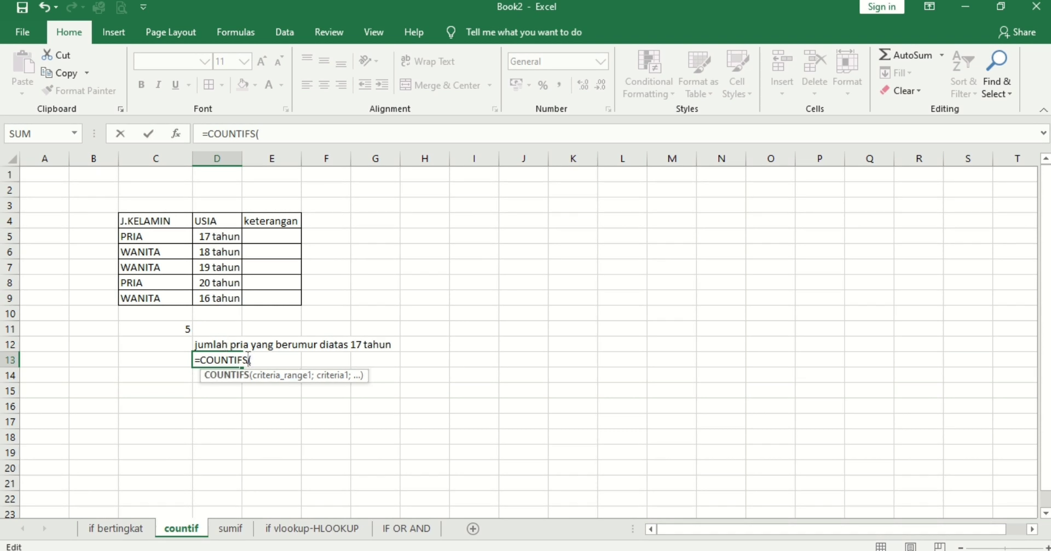
{"action": "key", "text": "BackSpace"}
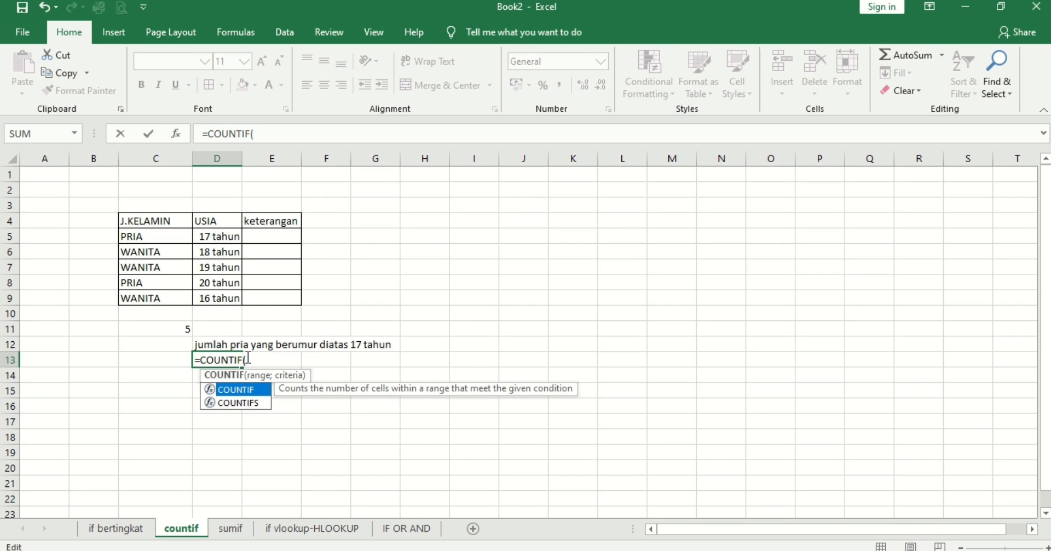
{"action": "left_click", "coordinate": [264, 361]}
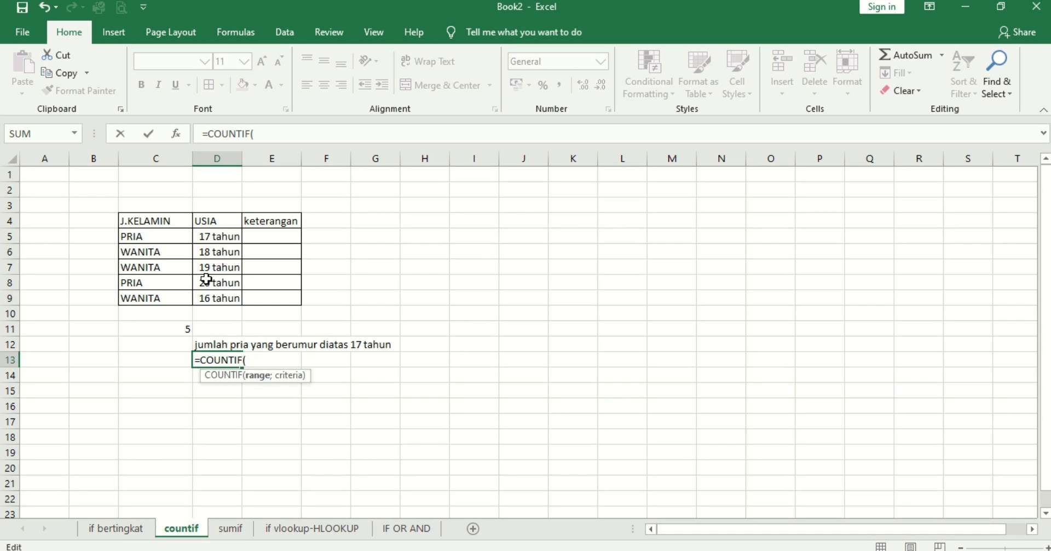
Complete the D13 COUNTIF formula with range C5:C9 and cell C5 as the criterion, and commit it.
{"action": "left_click_drag", "start_coordinate": [160, 236], "coordinate": [158, 300]}
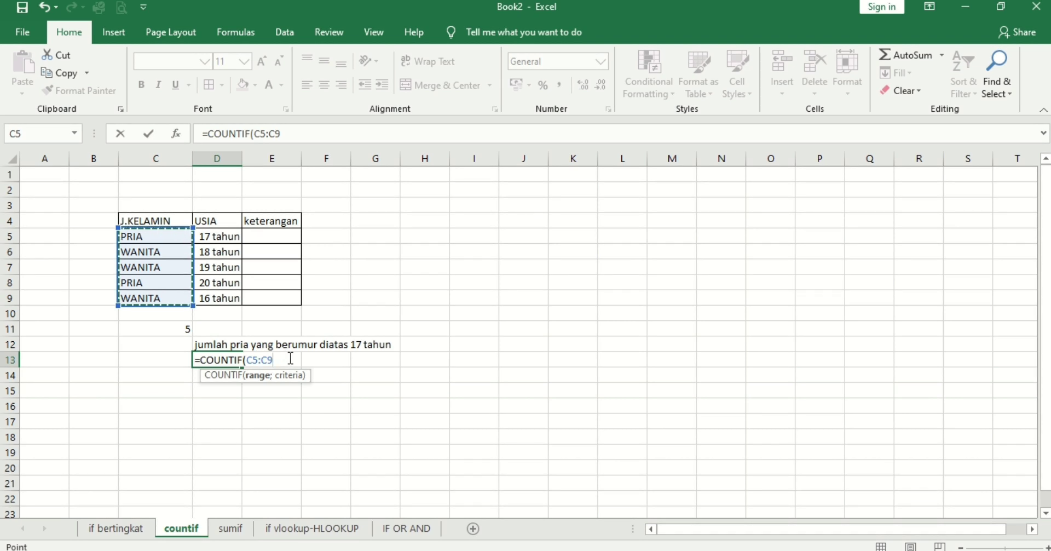
{"action": "type", "text": ";"}
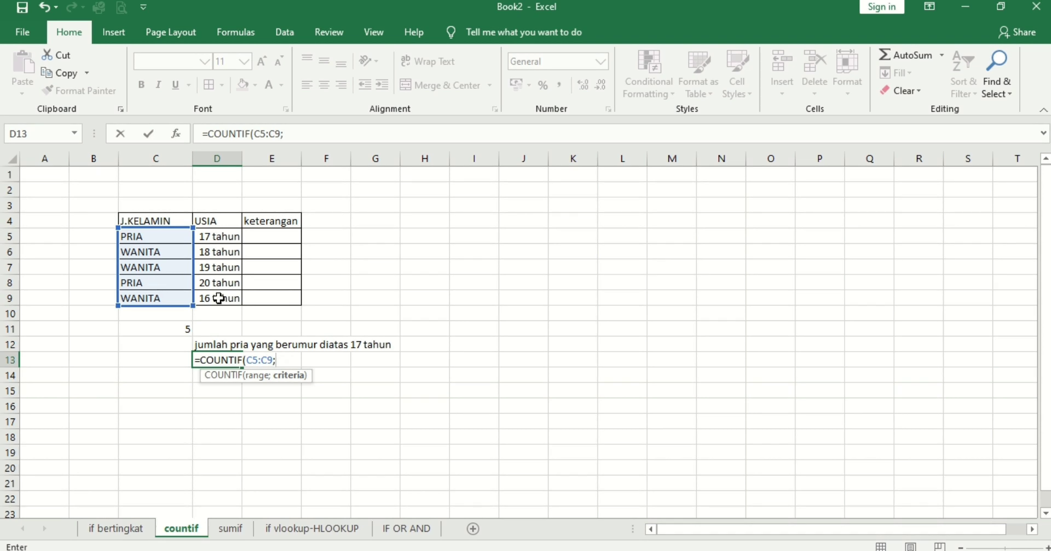
{"action": "type", "text": "\""}
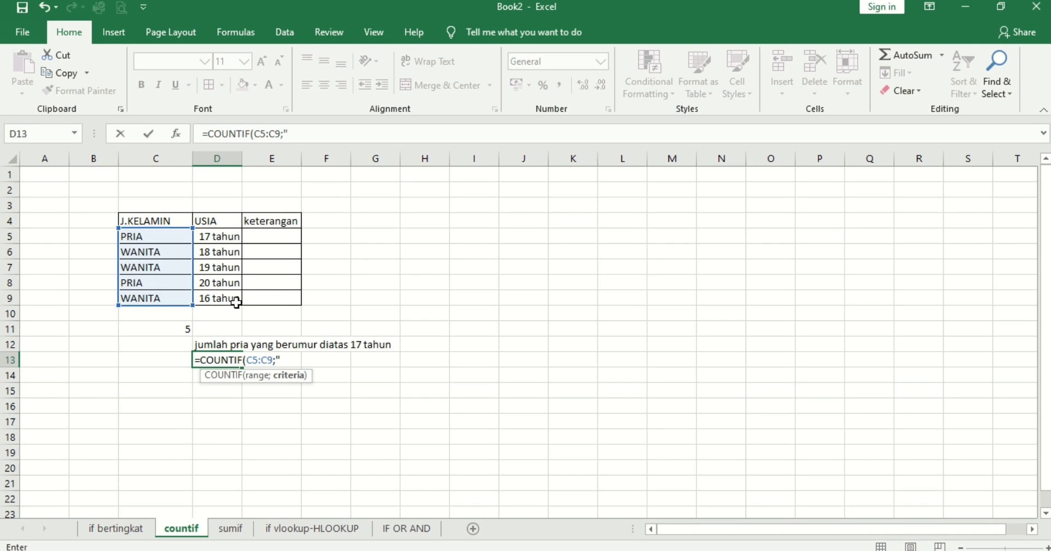
{"action": "type", "text": "pria"}
{"action": "key", "text": "BackSpace"}
{"action": "key", "text": "BackSpace"}
{"action": "key", "text": "BackSpace"}
{"action": "key", "text": "BackSpace"}
{"action": "left_click", "coordinate": [138, 238]}
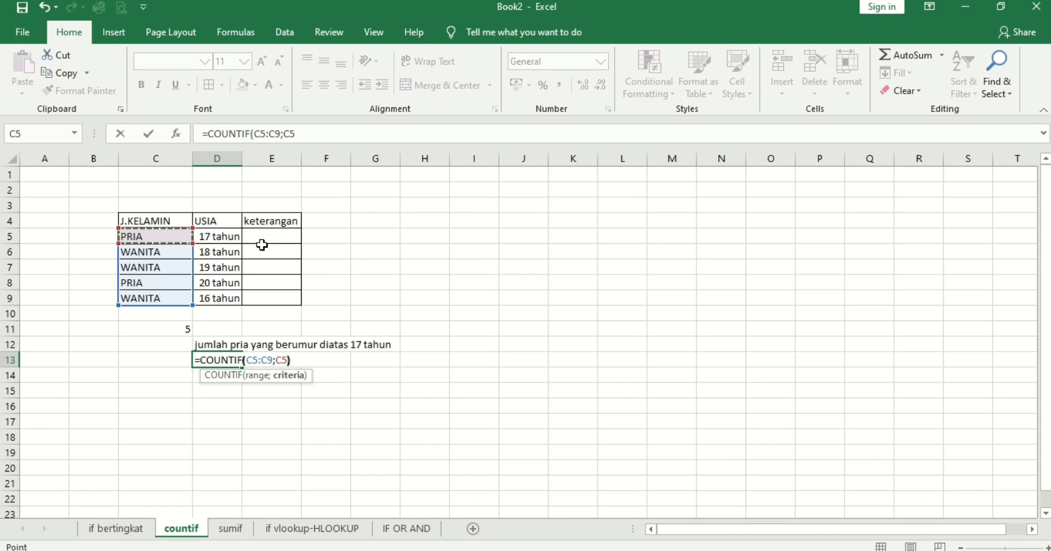
{"action": "type", "text": ")"}
{"action": "key", "text": "Return"}
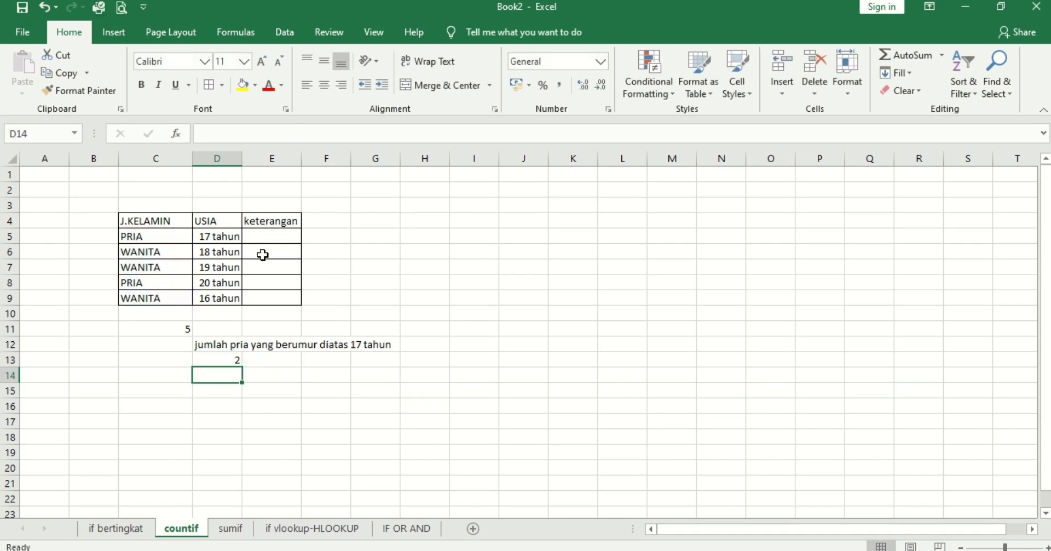
Move the COUNTIF formula from D13 to H13, keeping its references to C5:C9 and C5.
{"action": "left_click", "coordinate": [231, 357]}
{"action": "key", "text": "ctrl+c"}
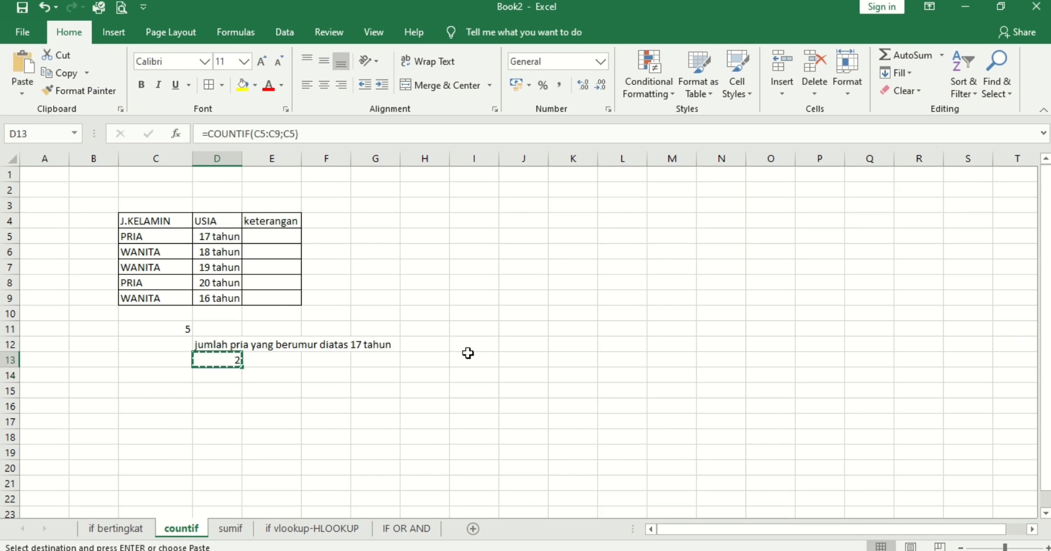
{"action": "left_click", "coordinate": [441, 357]}
{"action": "key", "text": "Return"}
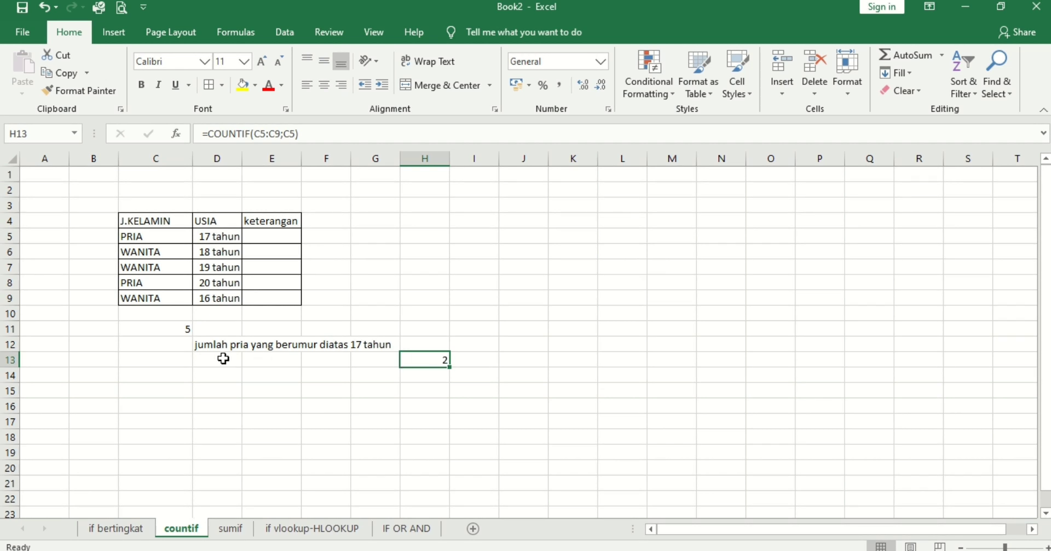
Label D13 with the question "jumlah data dengan jenis kelamin pria saja".
{"action": "left_click", "coordinate": [223, 357]}
{"action": "type", "text": "jumlah"}
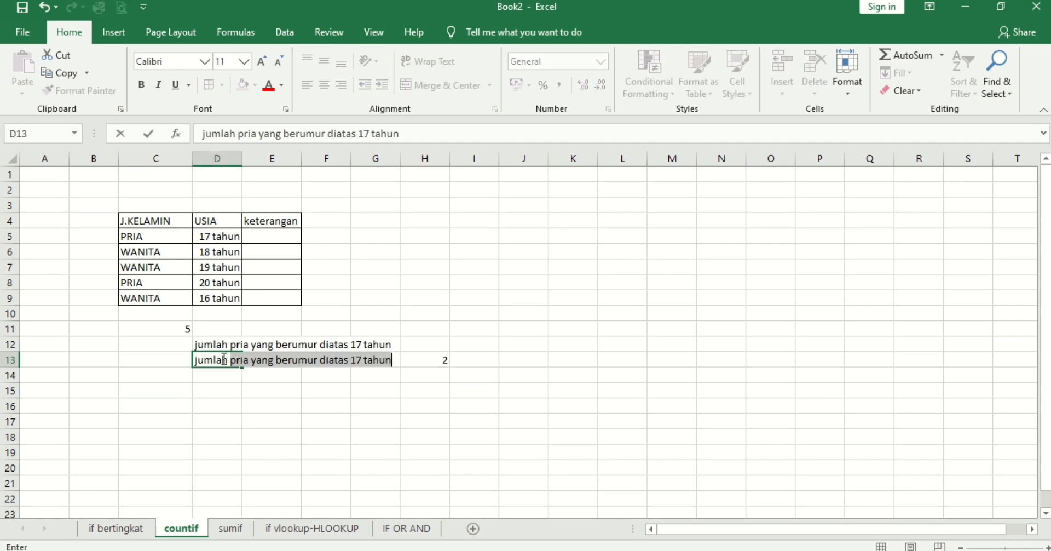
{"action": "key", "text": "BackSpace"}
{"action": "key", "text": "BackSpace"}
{"action": "key", "text": "BackSpace"}
{"action": "key", "text": "BackSpace"}
{"action": "key", "text": "BackSpace"}
{"action": "key", "text": "BackSpace"}
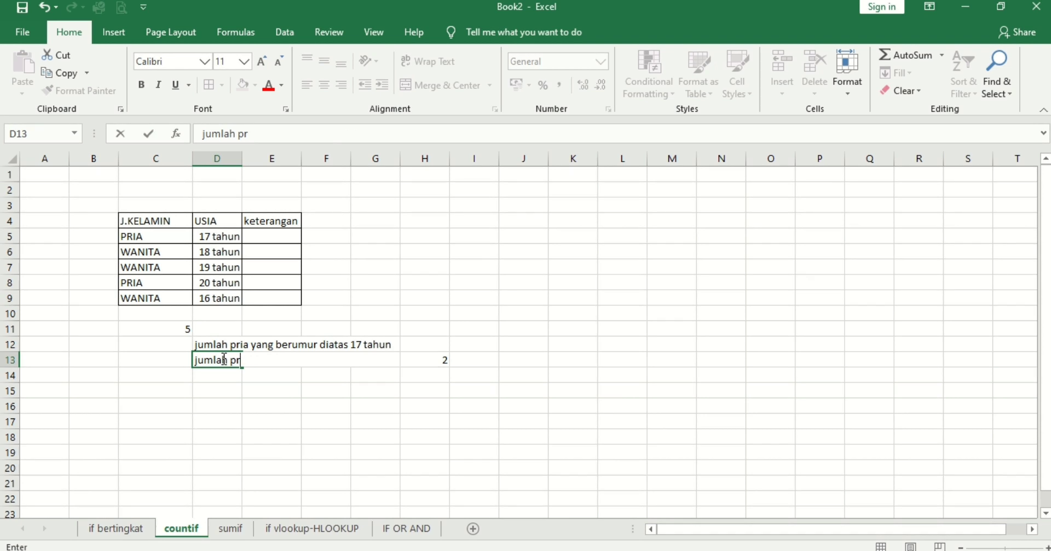
{"action": "type", "text": "jeni"}
{"action": "key", "text": "BackSpace"}
{"action": "key", "text": "BackSpace"}
{"action": "key", "text": "BackSpace"}
{"action": "key", "text": "BackSpace"}
{"action": "type", "text": "data dengan je"}
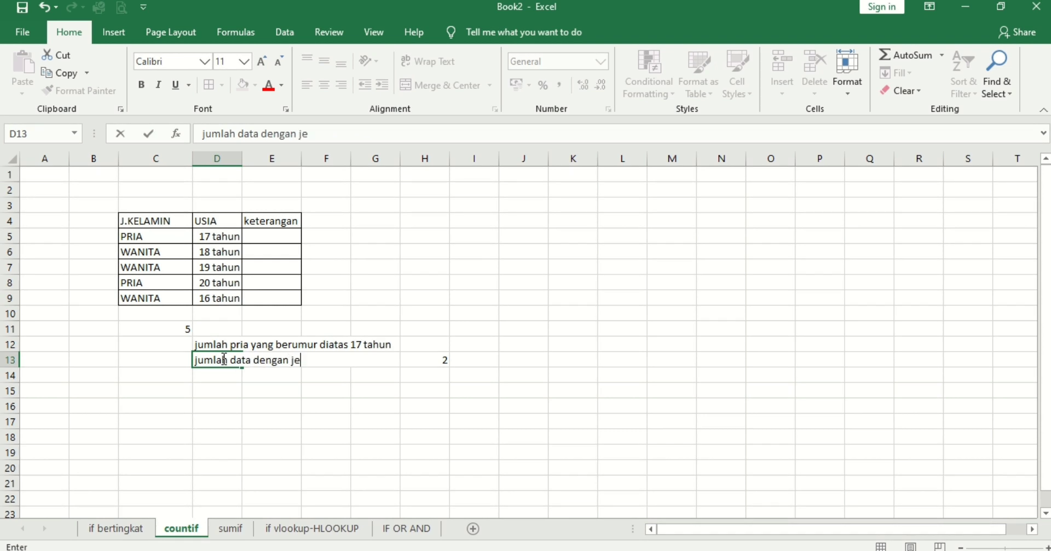
{"action": "type", "text": "nis kelamin"}
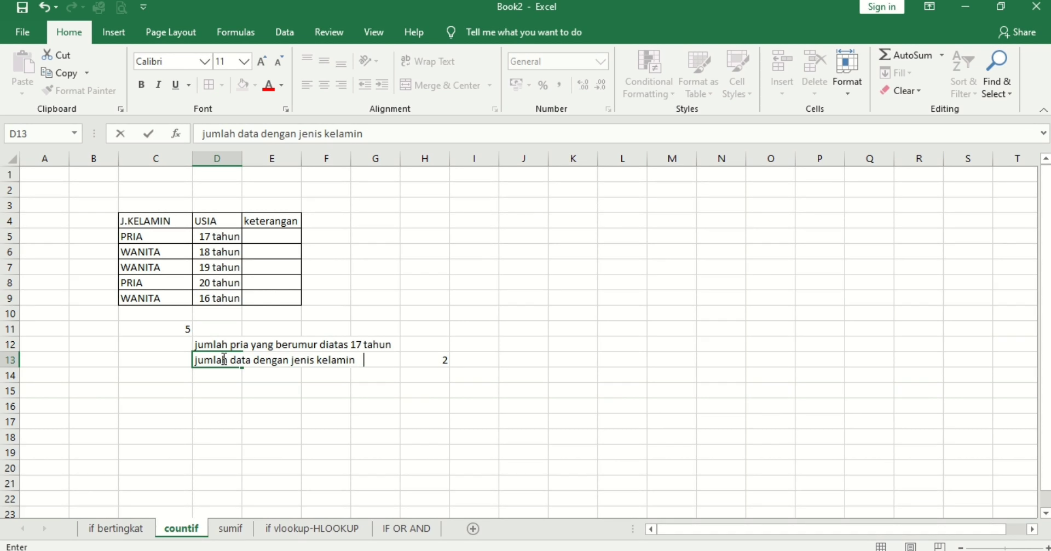
{"action": "type", "text": " pria saja"}
{"action": "key", "text": "Return"}
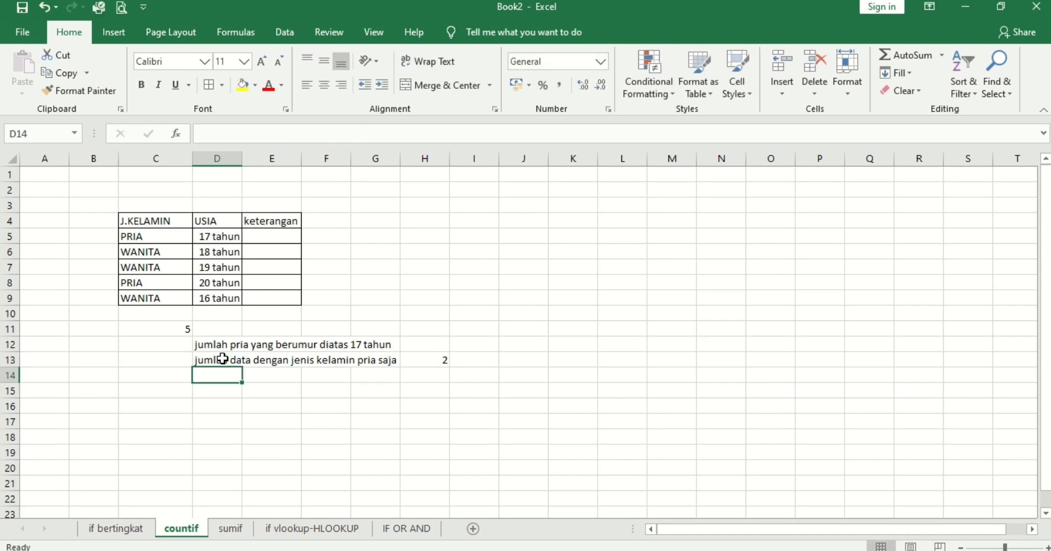
{"action": "left_click", "coordinate": [222, 346]}
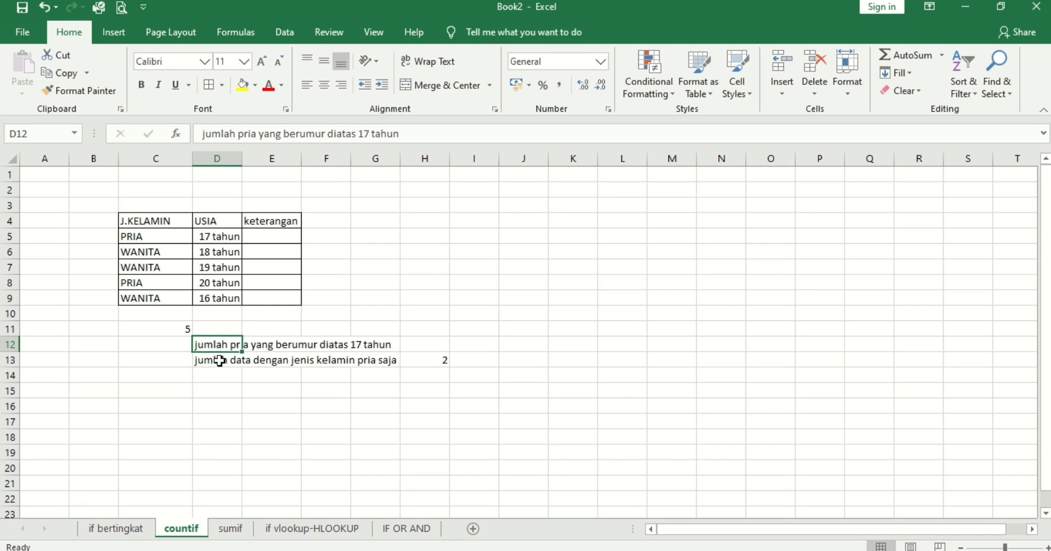
{"action": "left_click", "coordinate": [156, 285]}
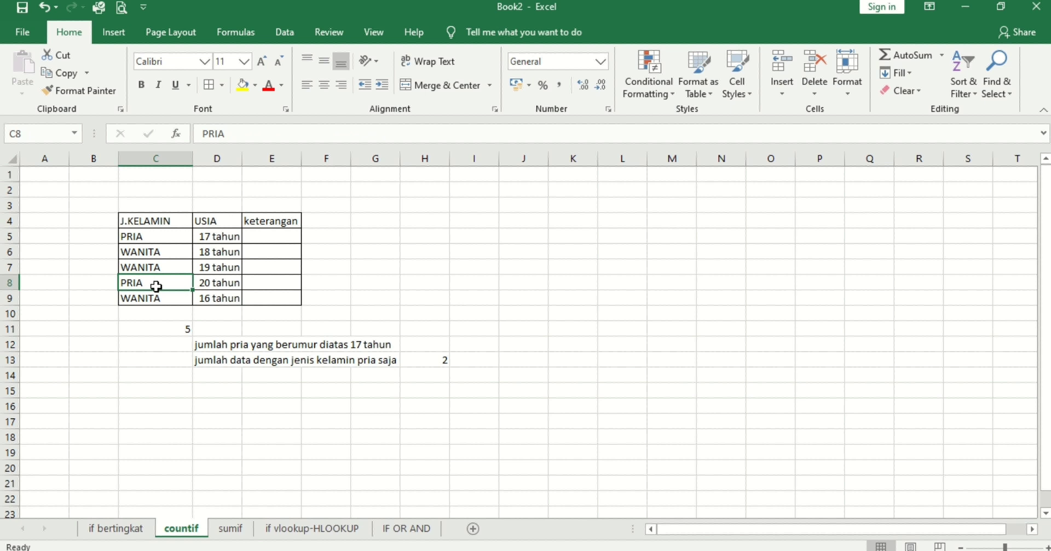
{"action": "left_click", "coordinate": [222, 280]}
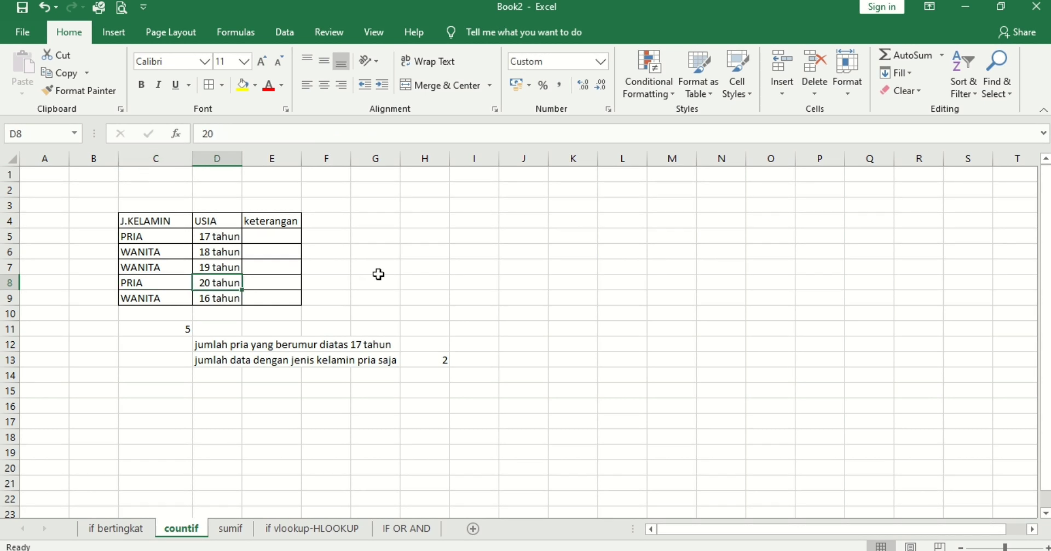
{"action": "left_click", "coordinate": [416, 343]}
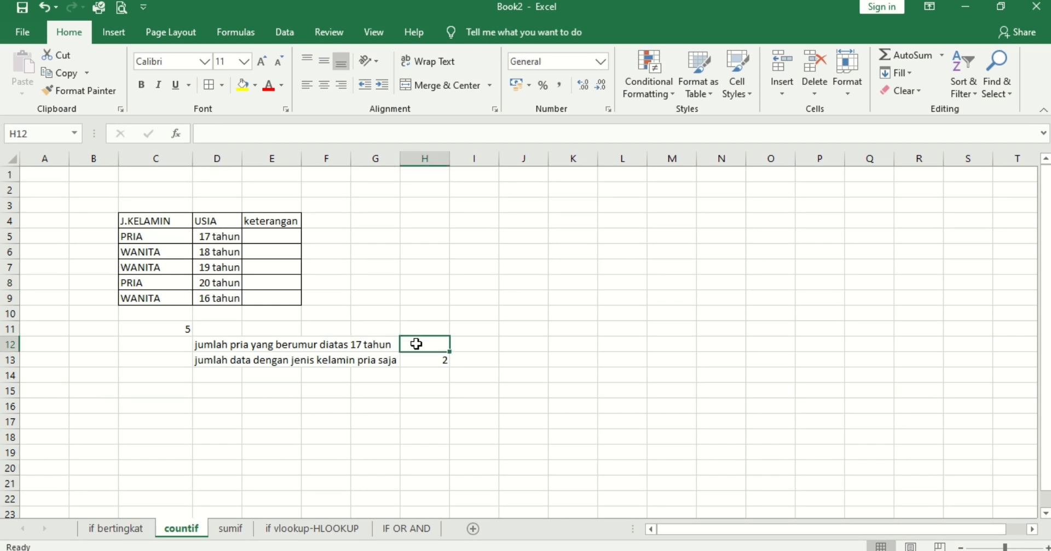
{"action": "type", "text": "=sum"}
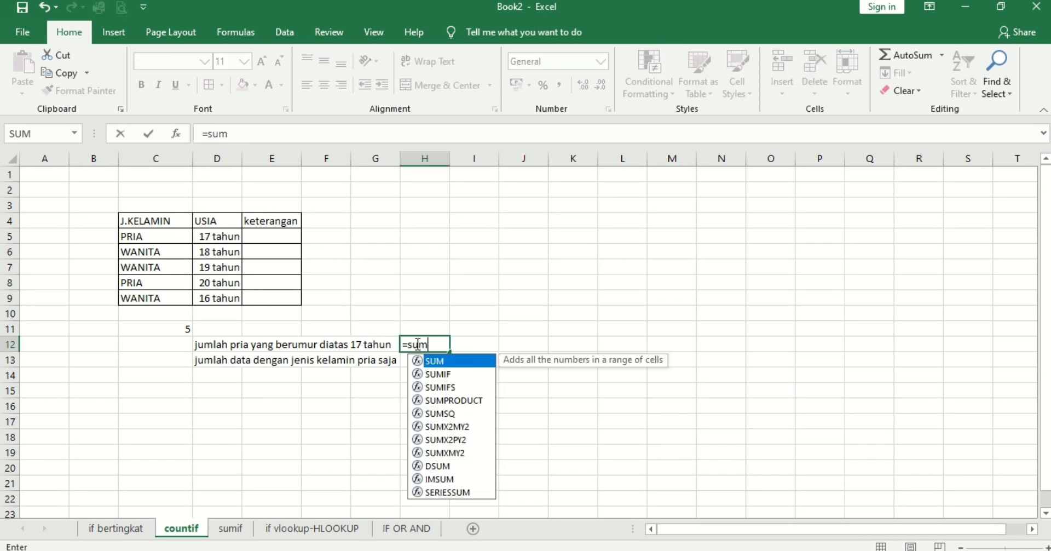
{"action": "type", "text": "ifs("}
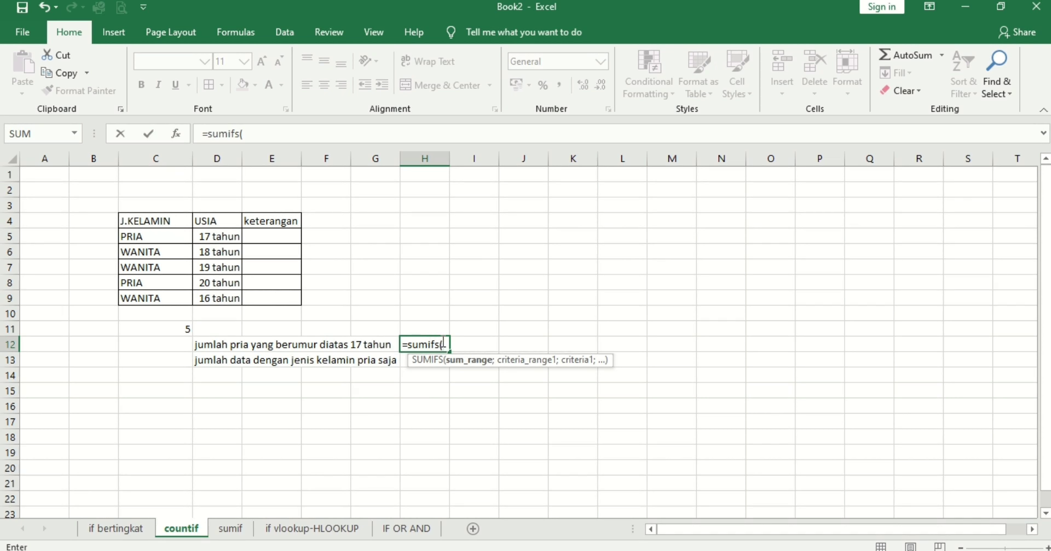
{"action": "key", "text": "BackSpace"}
{"action": "key", "text": "BackSpace"}
{"action": "key", "text": "BackSpace"}
{"action": "key", "text": "BackSpace"}
{"action": "key", "text": "BackSpace"}
{"action": "key", "text": "BackSpace"}
{"action": "key", "text": "BackSpace"}
{"action": "key", "text": "BackSpace"}
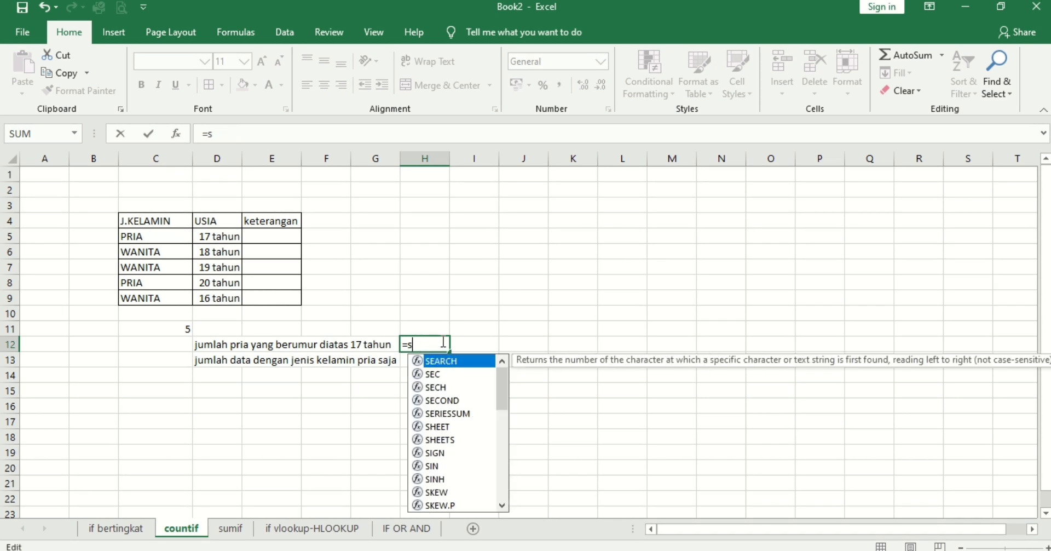
{"action": "key", "text": "Escape"}
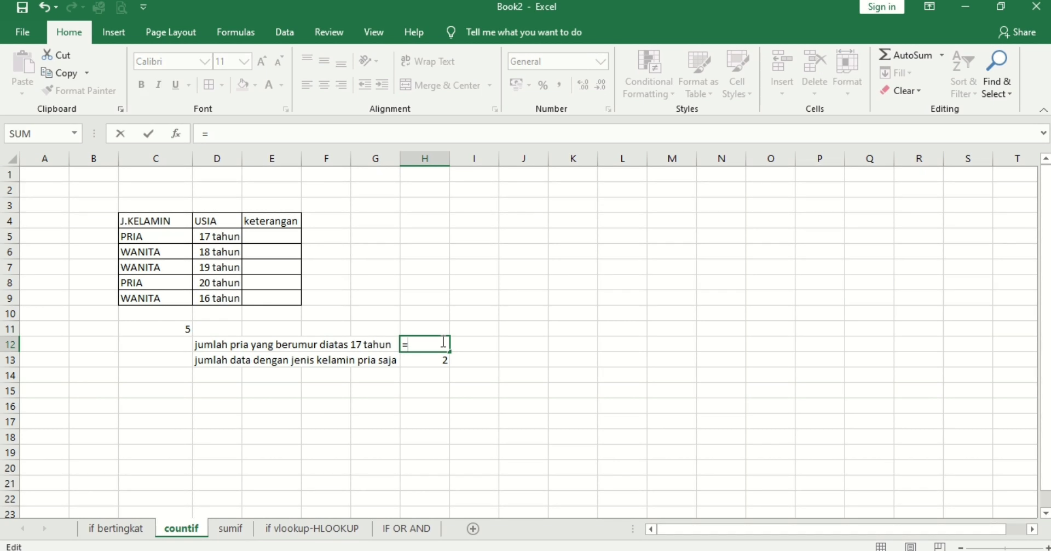
Start a COUNTIFS formula in H12 with criteria range C5:C9 and the criterion "pria".
{"action": "type", "text": "=co"}
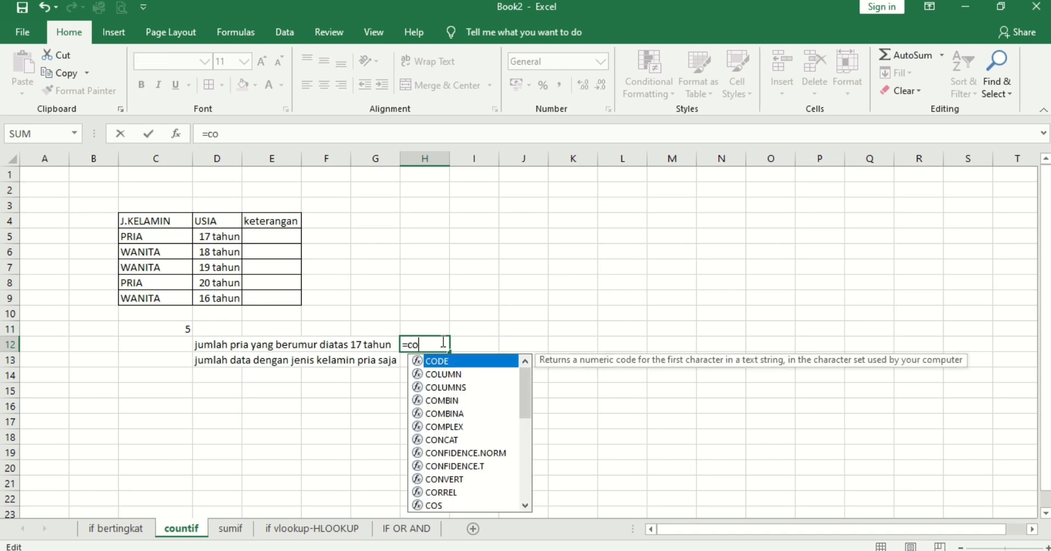
{"action": "type", "text": "un"}
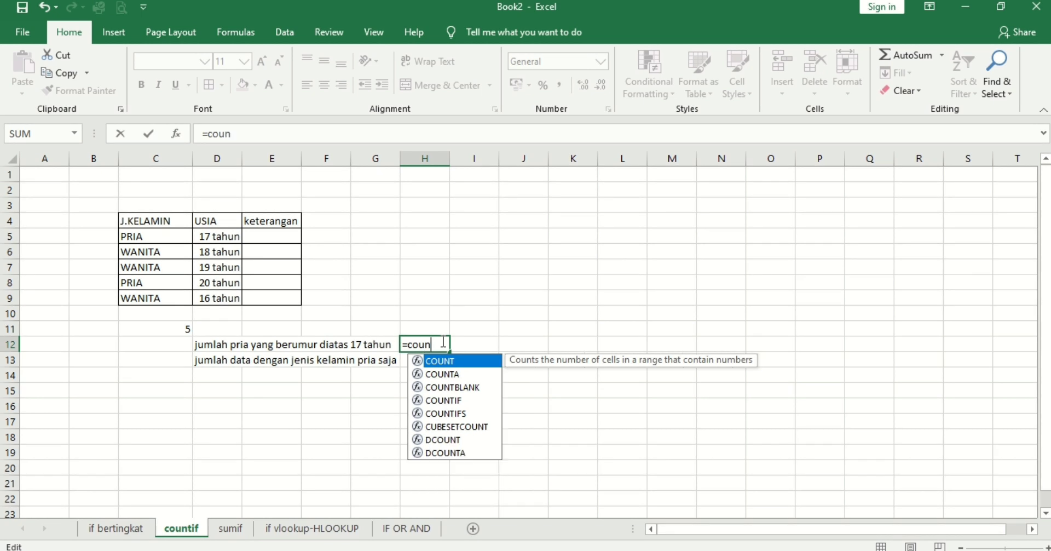
{"action": "type", "text": "tifs"}
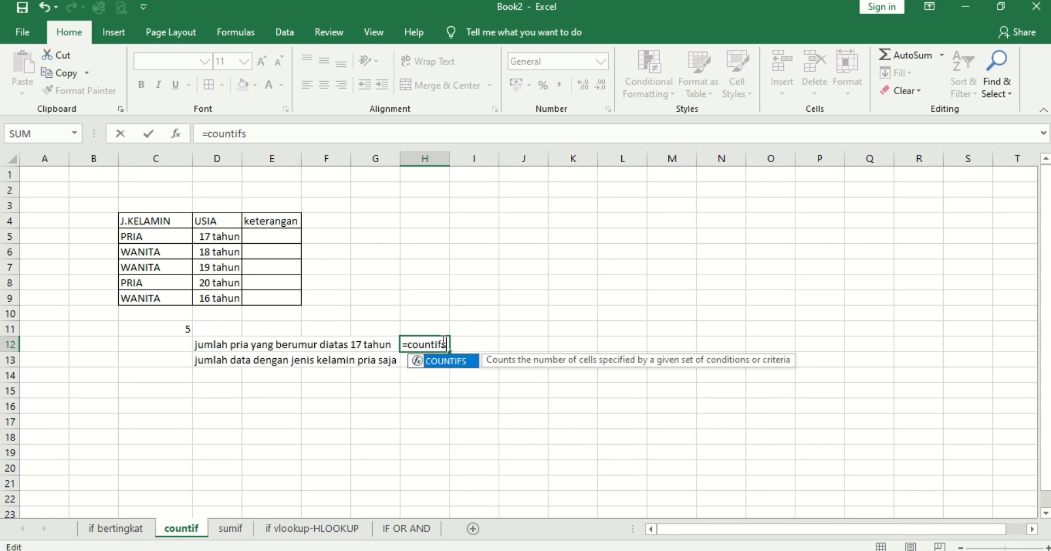
{"action": "type", "text": "("}
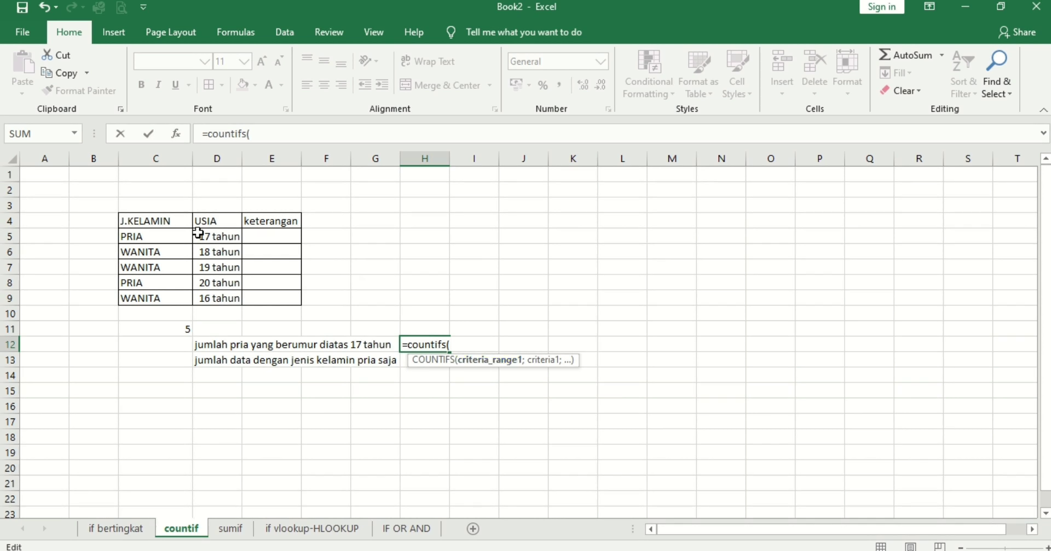
{"action": "left_click_drag", "start_coordinate": [141, 236], "coordinate": [140, 302]}
{"action": "type", "text": ";"}
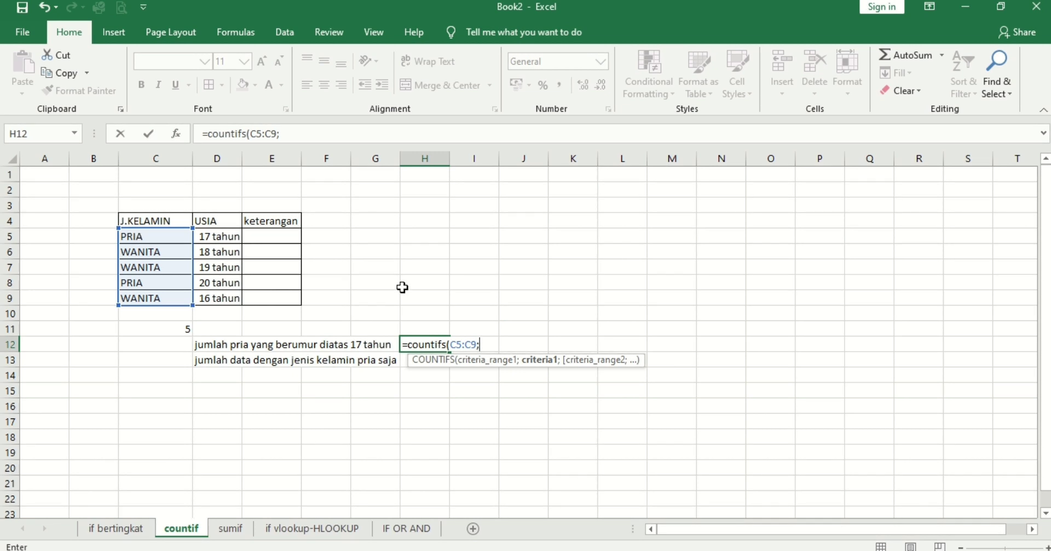
{"action": "type", "text": "ria\";"}
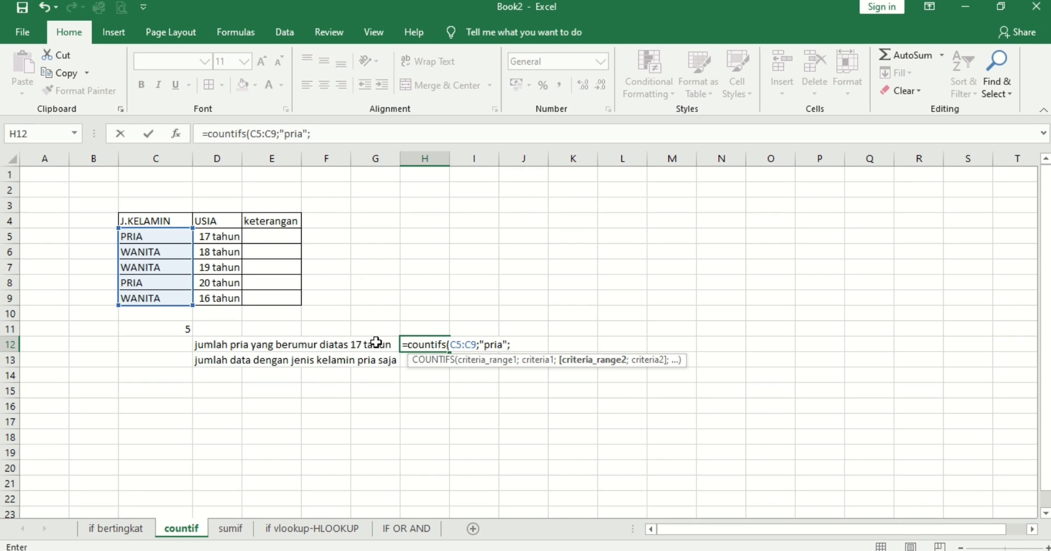
Add D5:D9 as the second range with the unquoted criterion >17, close the H12 formula and try to commit it.
{"action": "left_click_drag", "start_coordinate": [213, 235], "coordinate": [209, 296]}
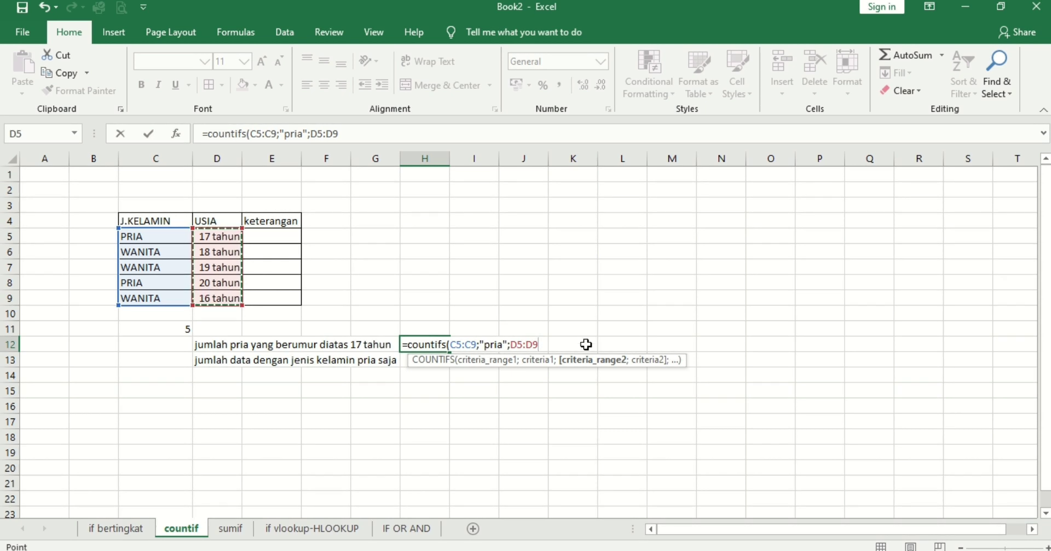
{"action": "type", "text": ";>"}
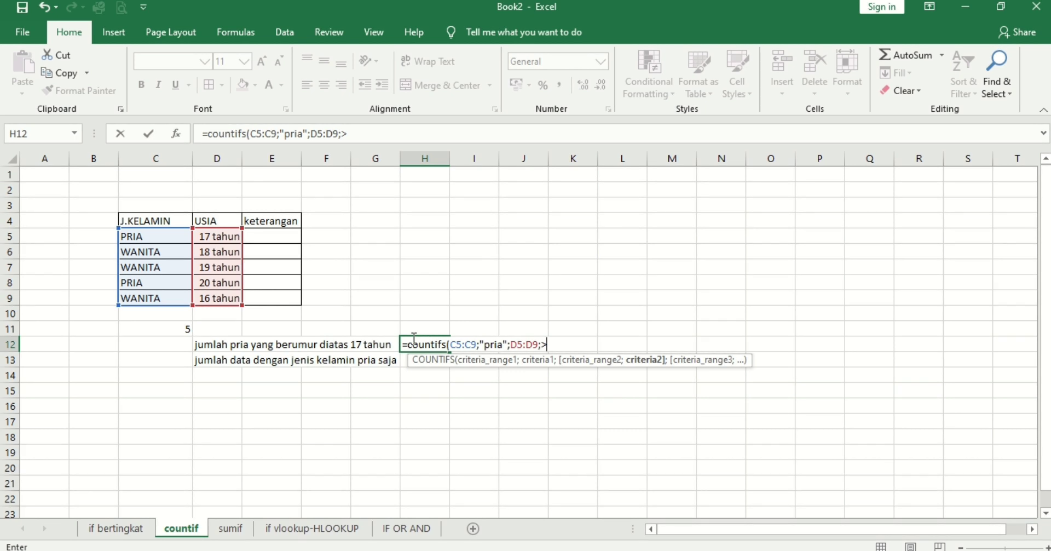
{"action": "type", "text": "17"}
{"action": "type", "text": ")"}
{"action": "key", "text": "Return"}
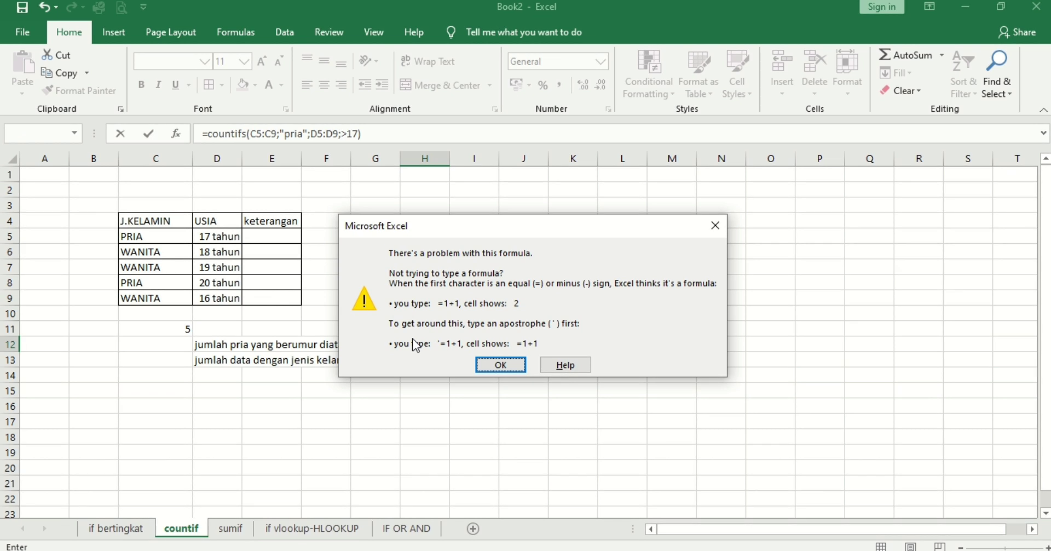
{"action": "key", "text": "Return"}
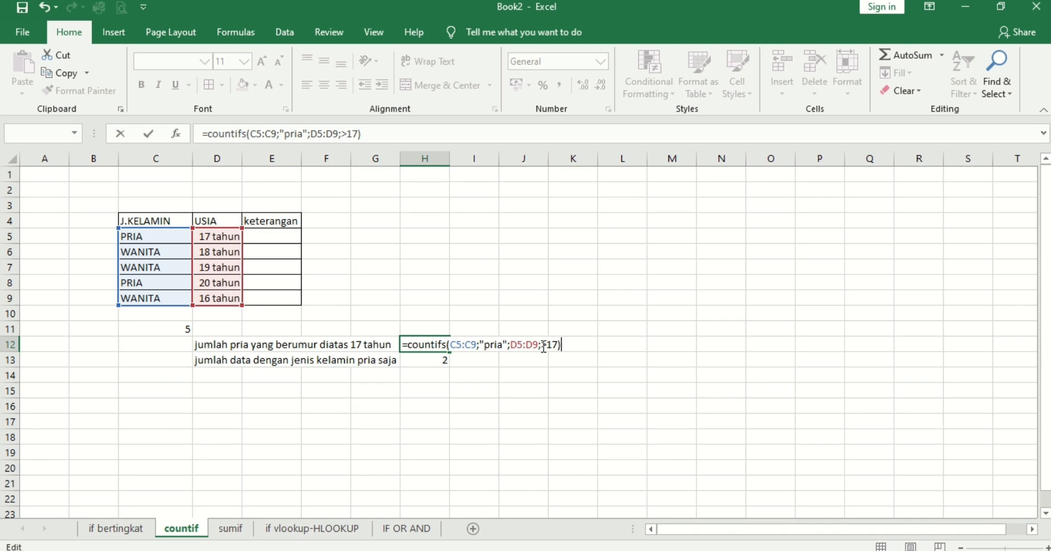
Enclose the >17 criterion in the H12 COUNTIFS formula in quotation marks and commit the formula.
{"action": "left_click", "coordinate": [484, 343]}
{"action": "left_click", "coordinate": [553, 344]}
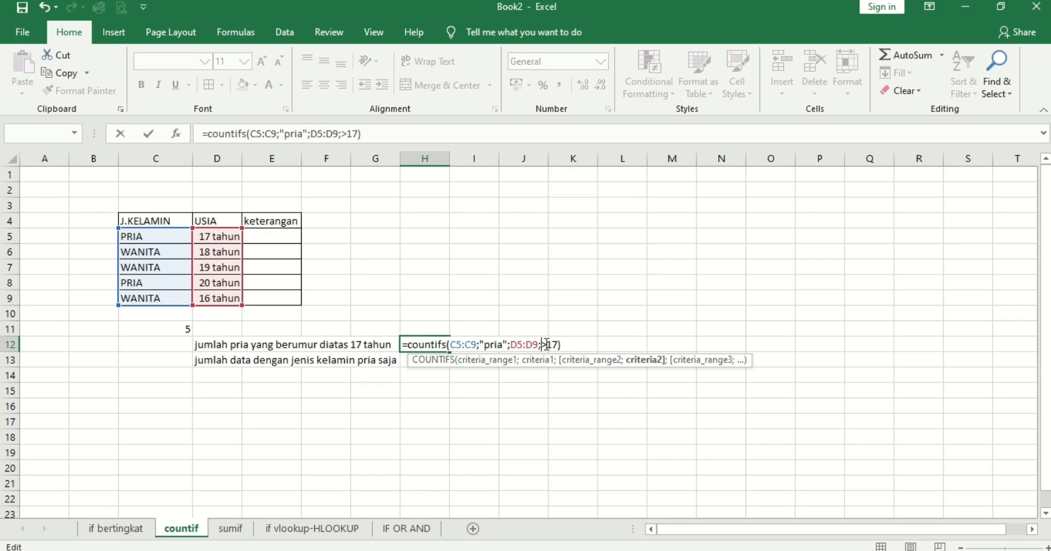
{"action": "type", "text": "\">17\""}
{"action": "left_click", "coordinate": [579, 344]}
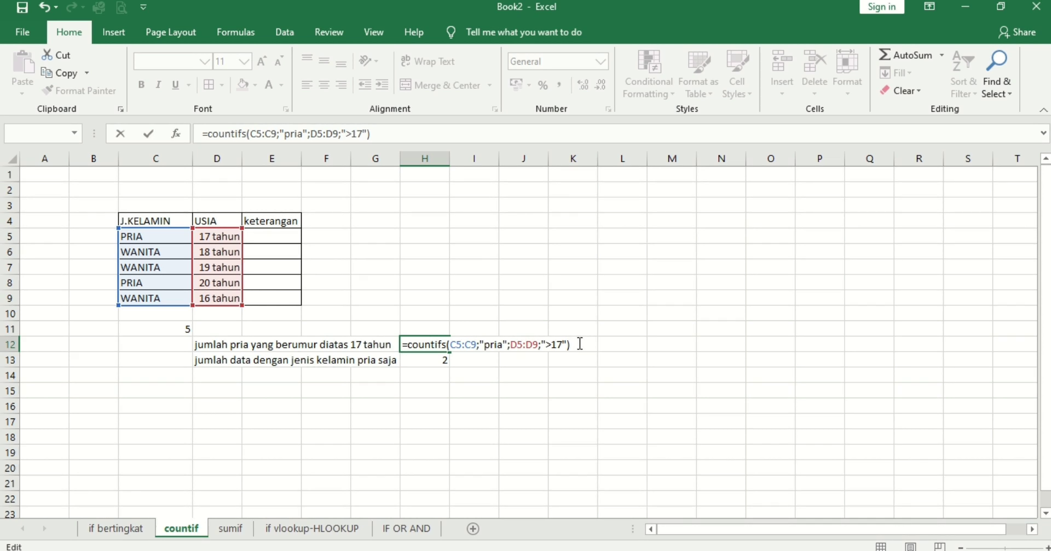
{"action": "key", "text": "Return"}
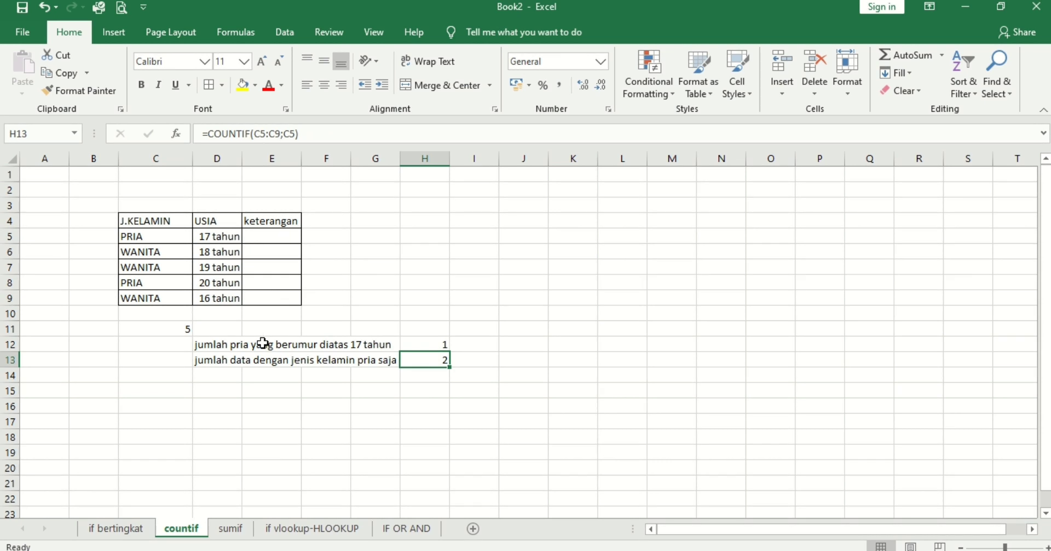
Check the H12 formula against the PRIA rows and their ages, and fill the matching cells C8:D8 with yellow.
{"action": "left_click", "coordinate": [428, 346]}
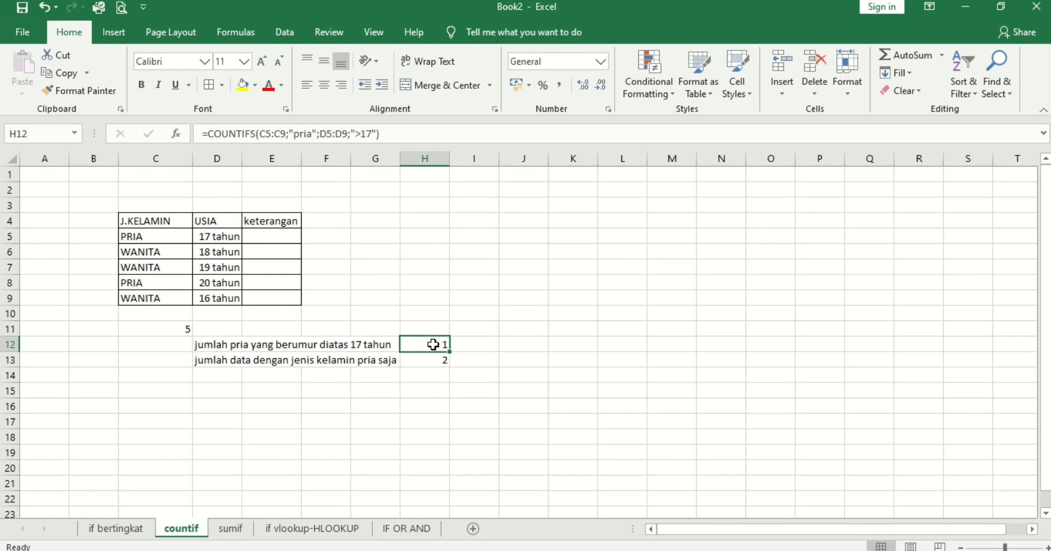
{"action": "left_click", "coordinate": [145, 238]}
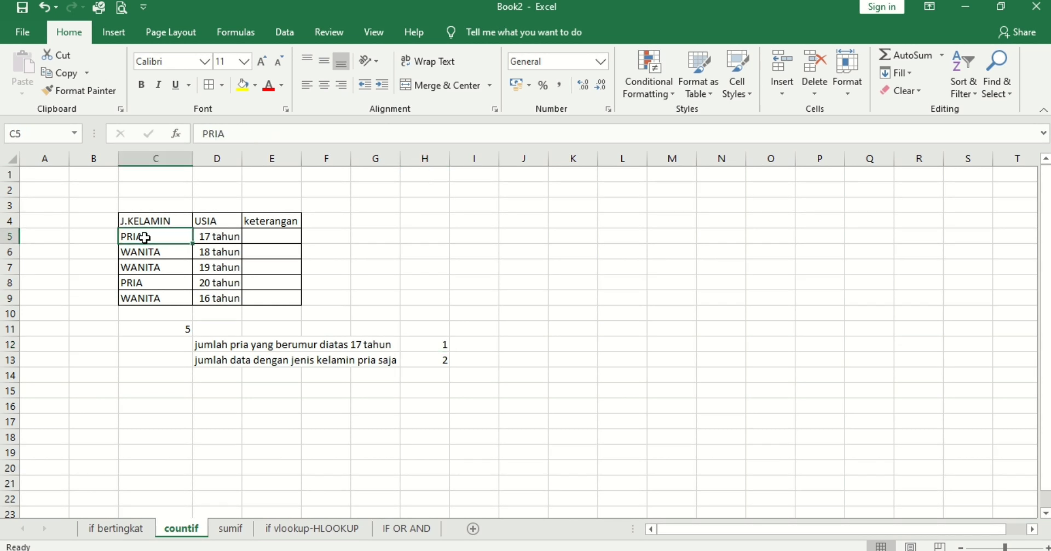
{"action": "left_click", "coordinate": [137, 284]}
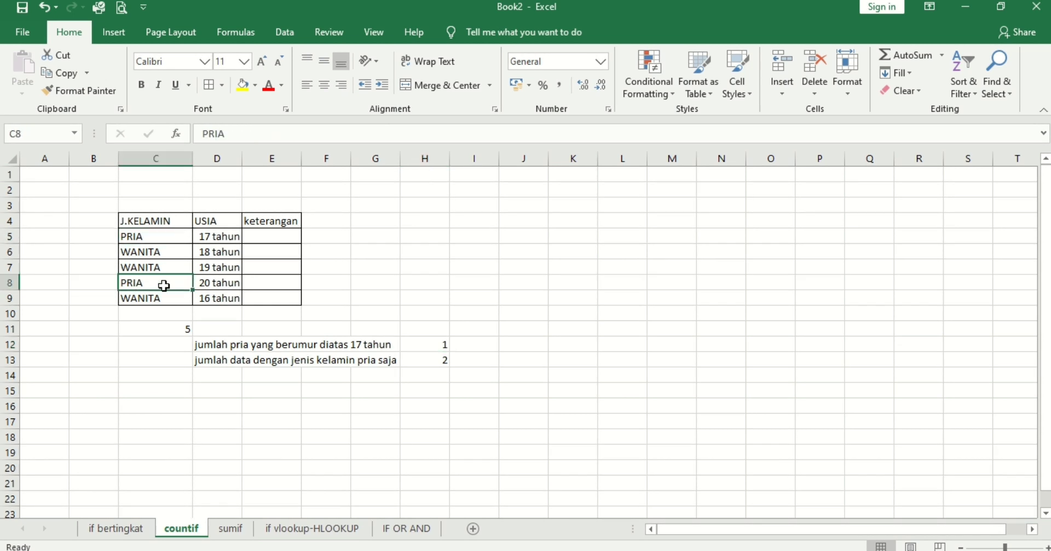
{"action": "left_click", "coordinate": [220, 346]}
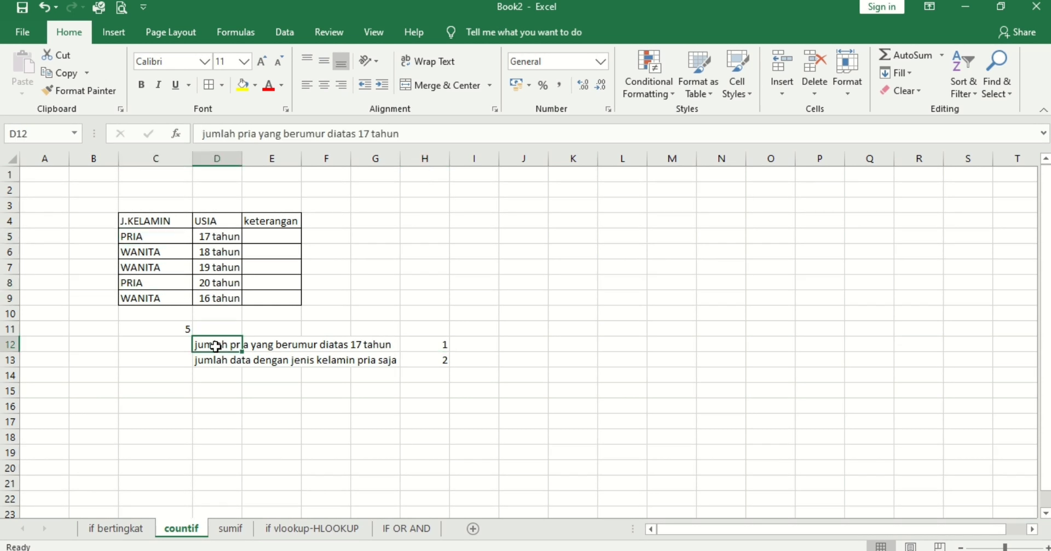
{"action": "left_click", "coordinate": [207, 282]}
{"action": "left_click", "coordinate": [209, 238]}
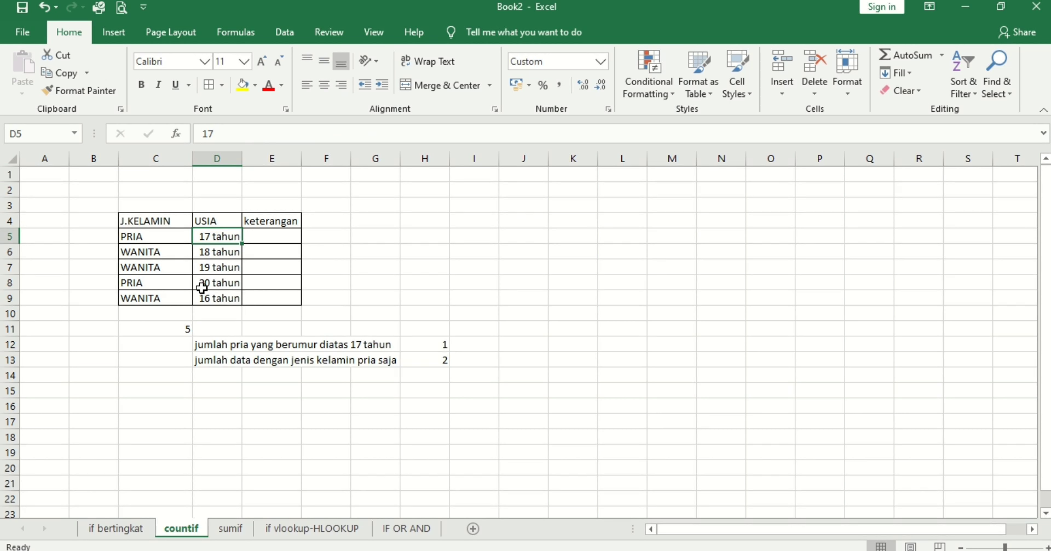
{"action": "left_click_drag", "start_coordinate": [152, 285], "coordinate": [214, 282]}
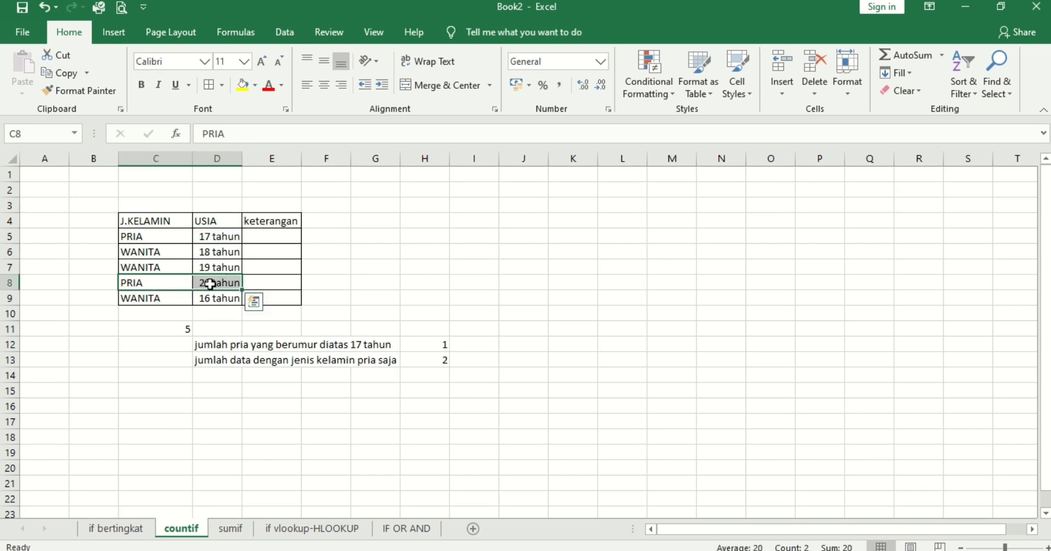
{"action": "left_click", "coordinate": [242, 85]}
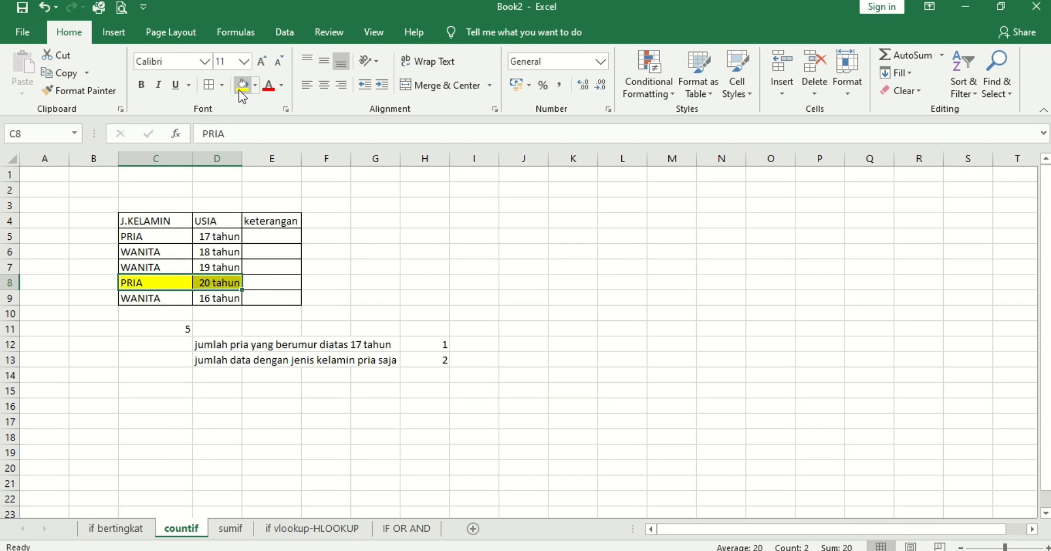
Change the age criterion in the H12 COUNTIFS formula to ">=17" and commit the formula.
{"action": "left_click", "coordinate": [436, 341]}
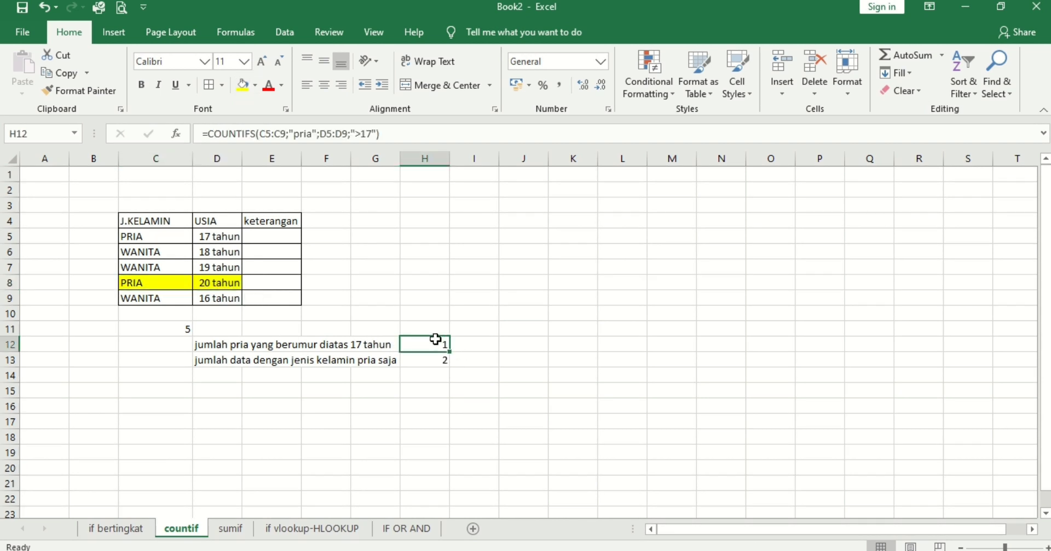
{"action": "left_click", "coordinate": [361, 135]}
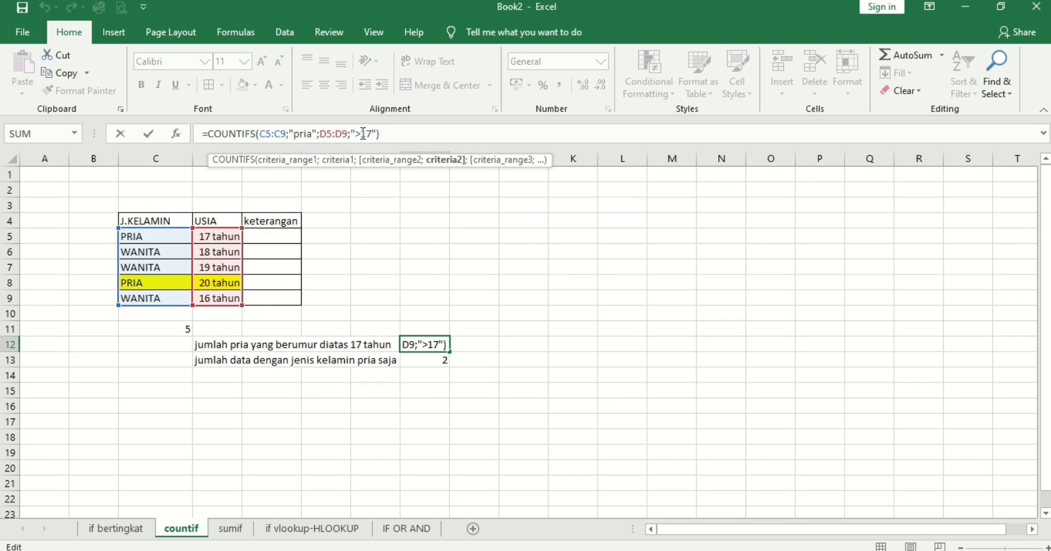
{"action": "type", "text": "="}
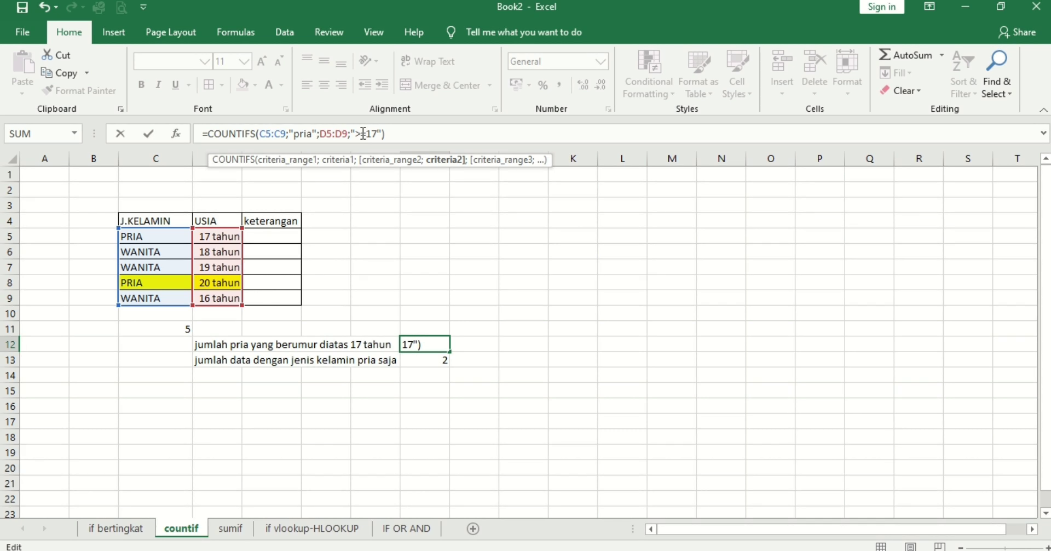
{"action": "key", "text": "Return"}
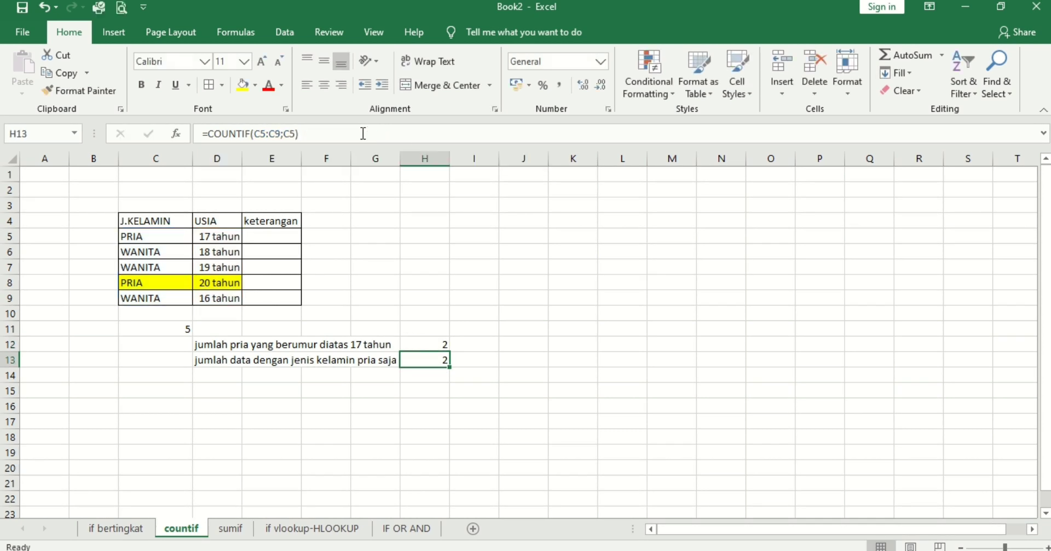
Reword the D12 question to "jumlah pria yang berumur 17 tahun keatas".
{"action": "left_click", "coordinate": [211, 350]}
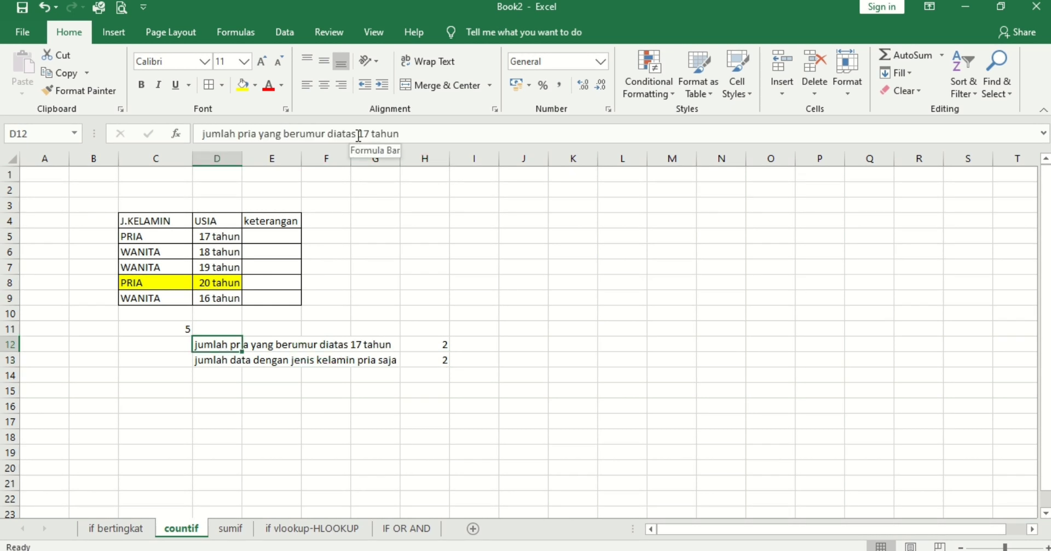
{"action": "left_click_drag", "start_coordinate": [358, 135], "coordinate": [328, 134]}
{"action": "key", "text": "BackSpace"}
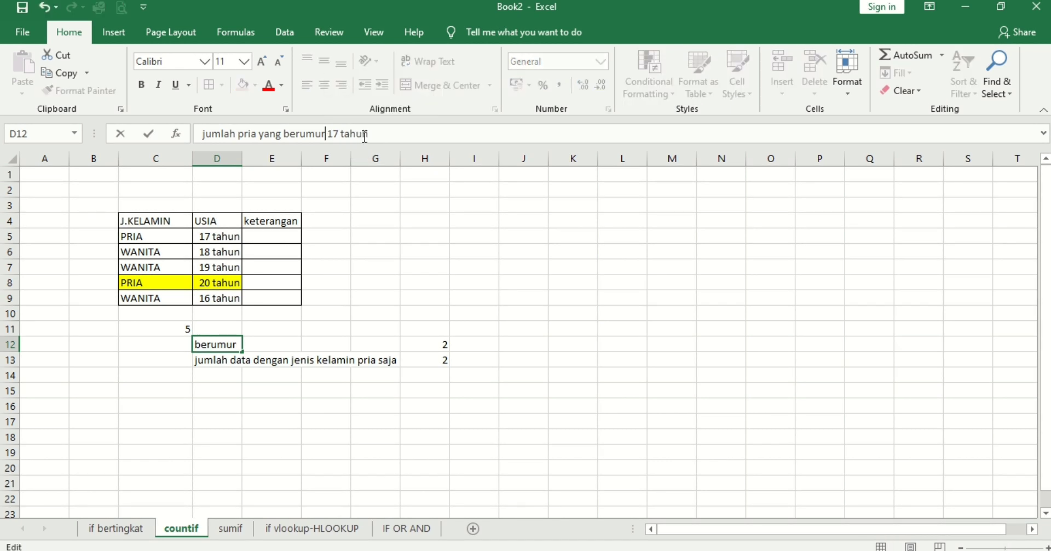
{"action": "left_click", "coordinate": [394, 136]}
{"action": "type", "text": "keatas"}
{"action": "key", "text": "Return"}
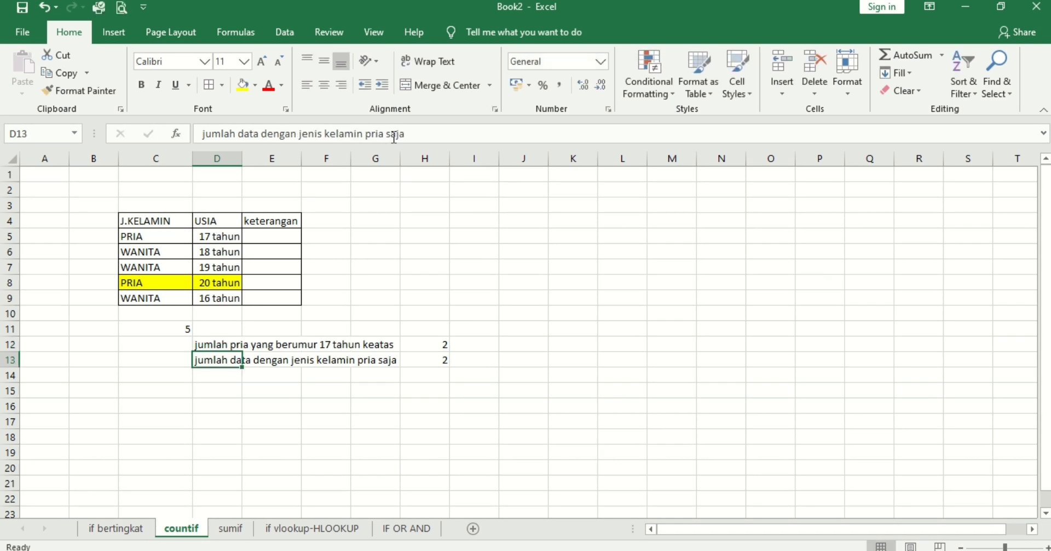
Fill the PRIA row cells C5:D5 with yellow as another match of the age condition.
{"action": "left_click_drag", "start_coordinate": [157, 234], "coordinate": [204, 234]}
{"action": "left_click", "coordinate": [244, 86]}
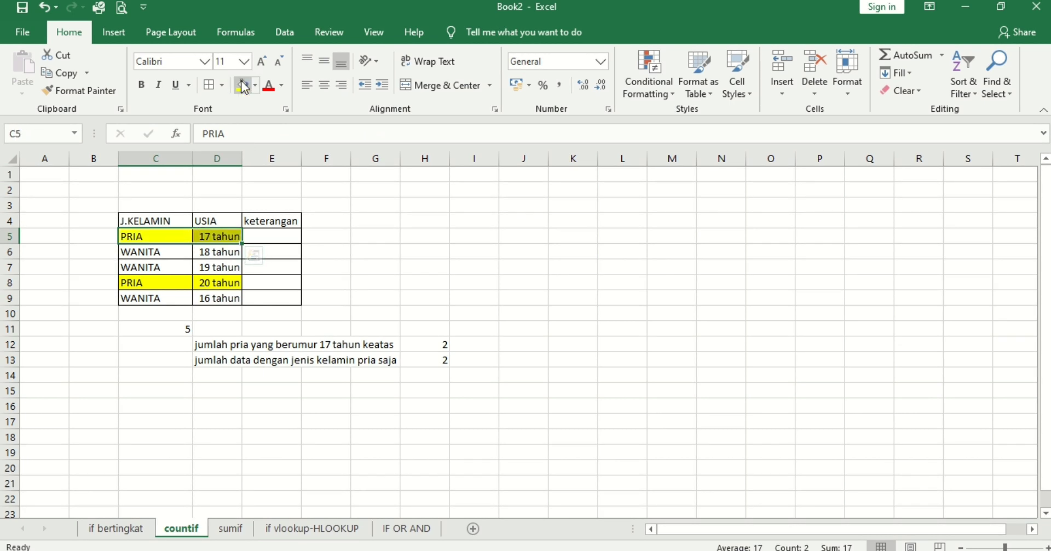
{"action": "left_click", "coordinate": [232, 391]}
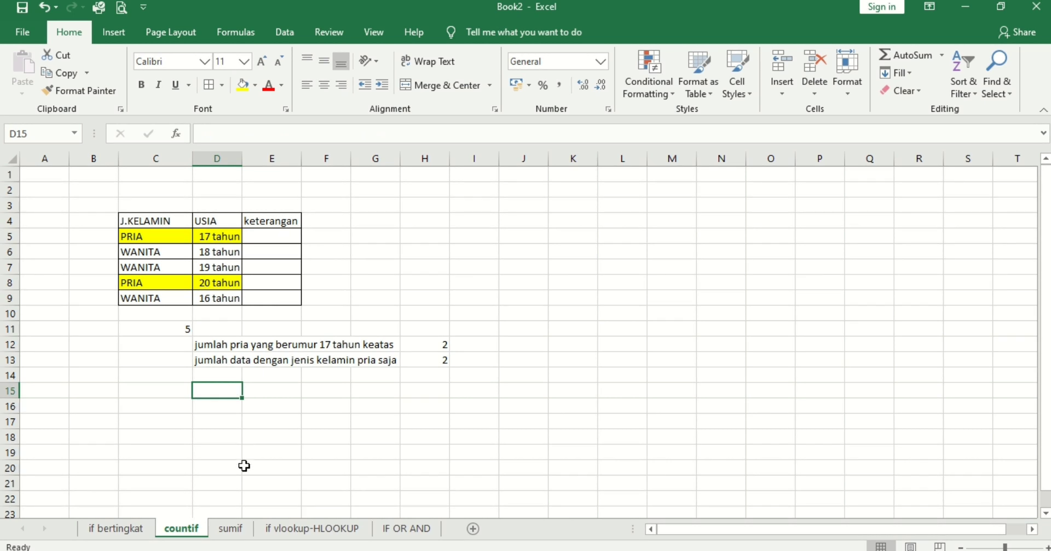
Open the sumif sheet and look over its two tables and the total-age questions below them.
{"action": "left_click", "coordinate": [230, 529]}
{"action": "left_click", "coordinate": [305, 423]}
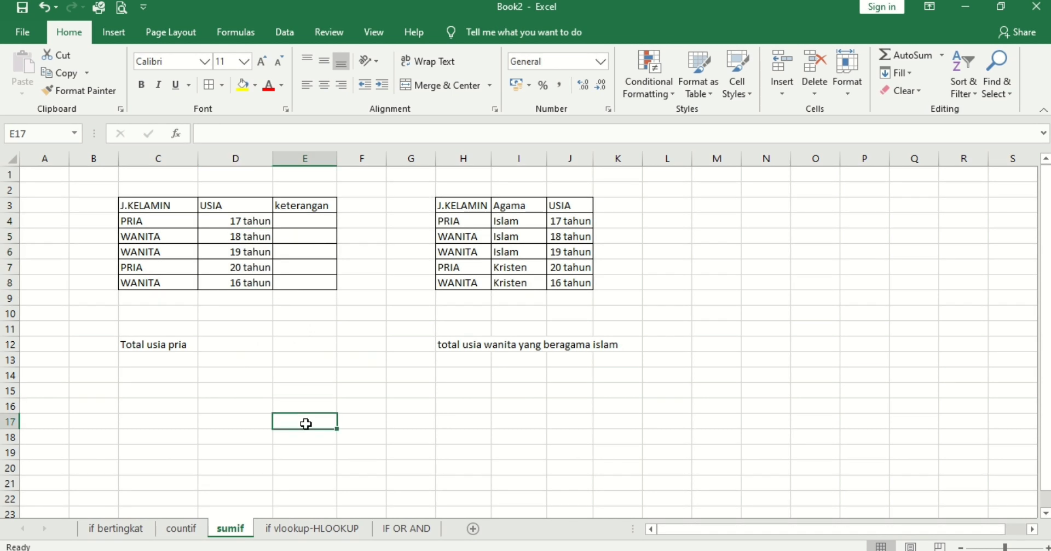
{"action": "left_click", "coordinate": [160, 390]}
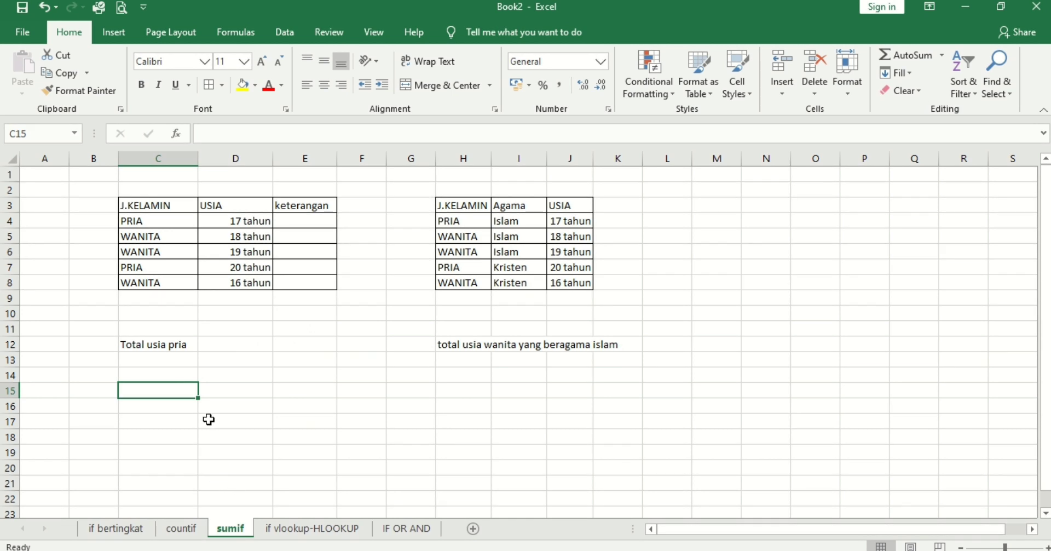
{"action": "left_click", "coordinate": [147, 372]}
{"action": "left_click", "coordinate": [236, 343]}
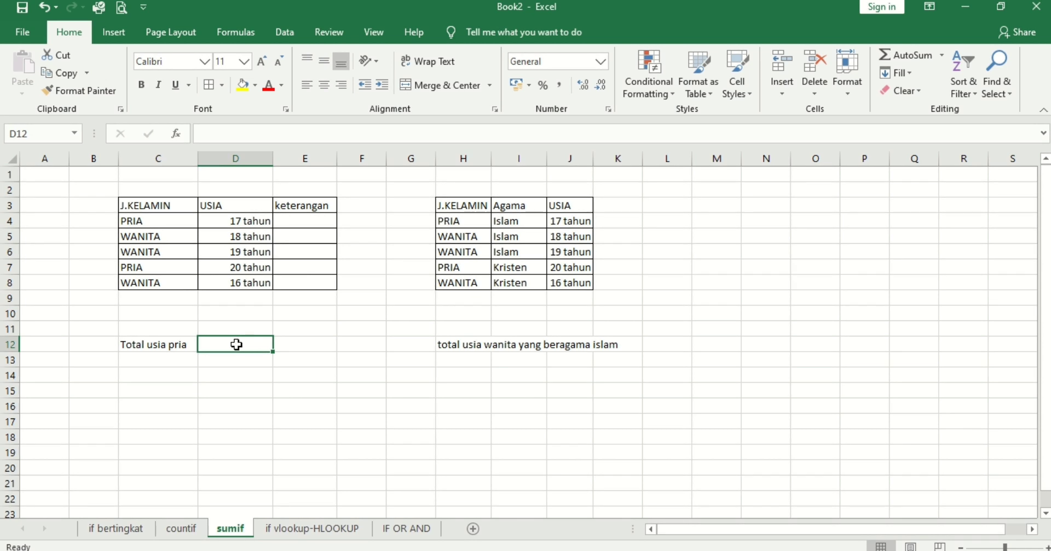
{"action": "type", "text": "="}
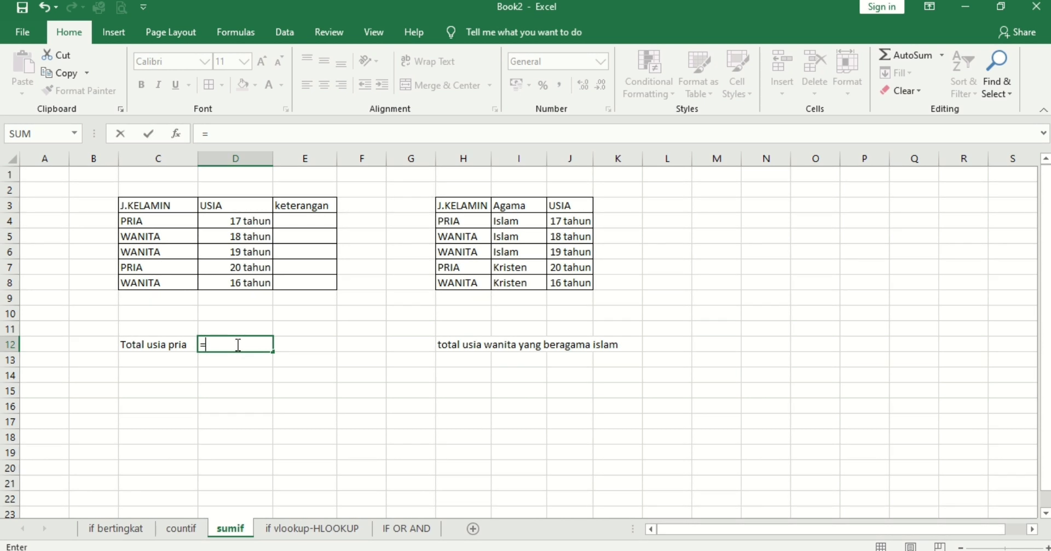
{"action": "key", "text": "BackSpace"}
Total all the ages in D4:D8 with an AutoSum formula in D9.
{"action": "key", "text": "Up"}
{"action": "key", "text": "Up"}
{"action": "key", "text": "Up"}
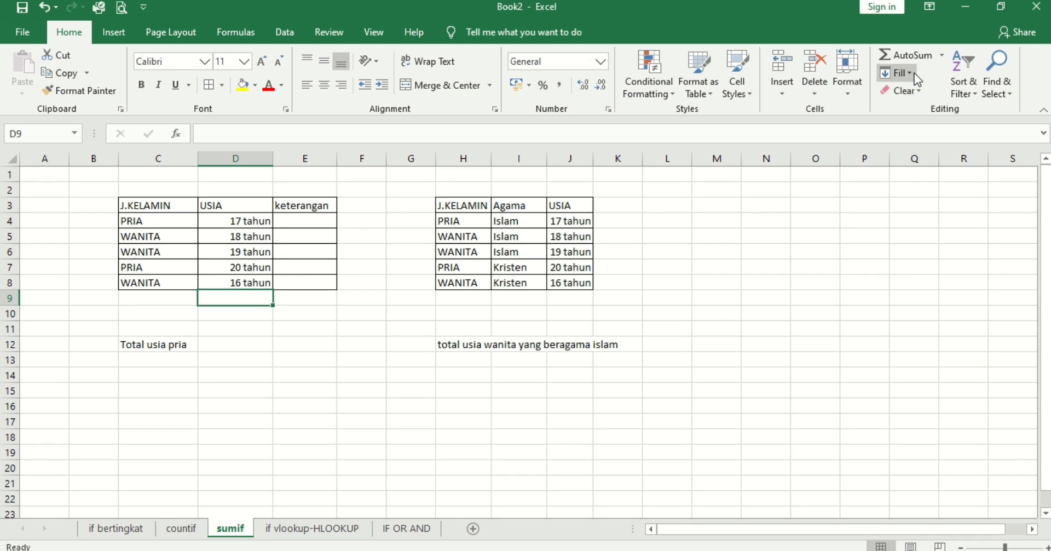
{"action": "left_click", "coordinate": [905, 56]}
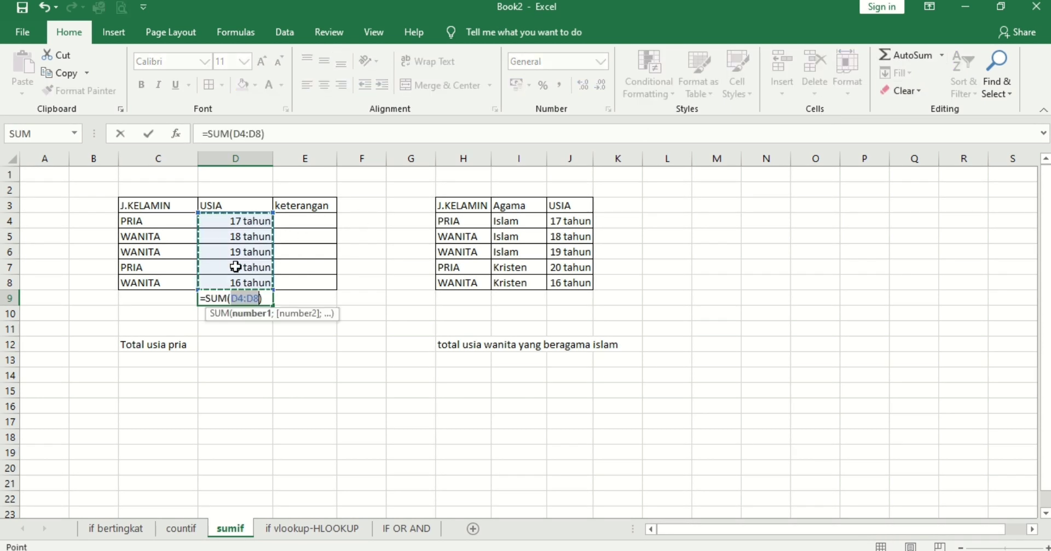
{"action": "key", "text": "Return"}
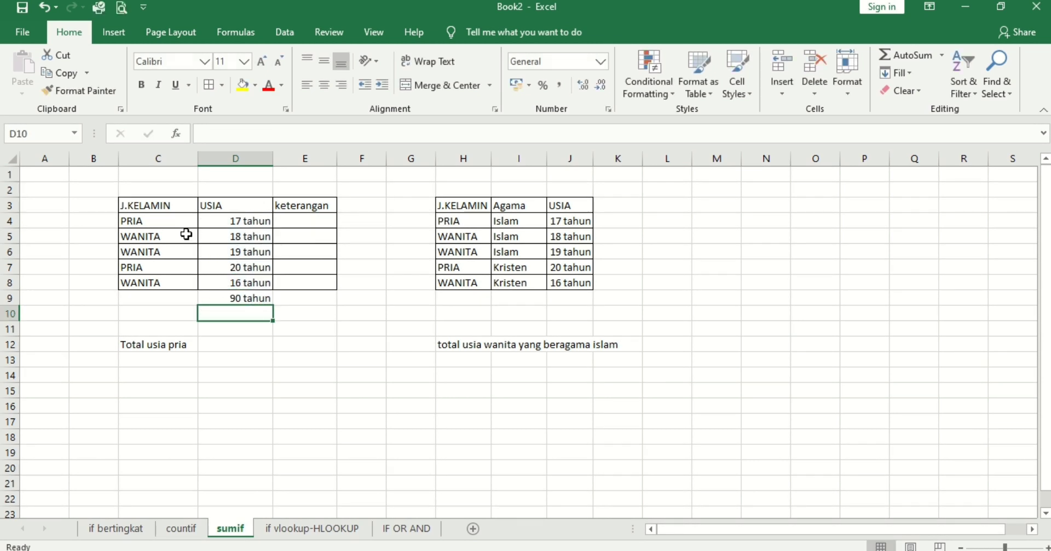
Start a SUMIF formula in D12 beside the label "Total usia pria".
{"action": "left_click_drag", "start_coordinate": [244, 221], "coordinate": [230, 282]}
{"action": "left_click", "coordinate": [225, 345]}
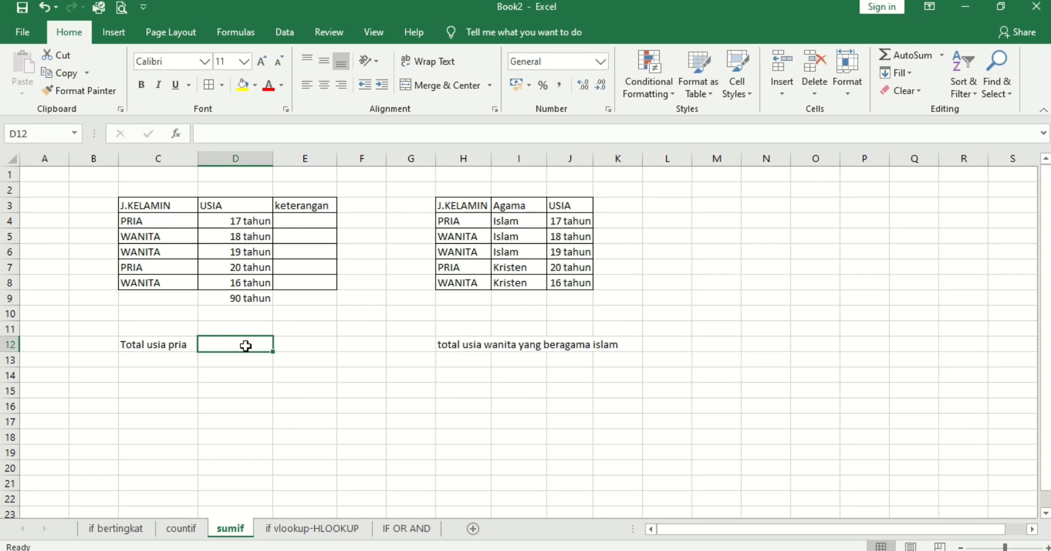
{"action": "double_click", "coordinate": [246, 345]}
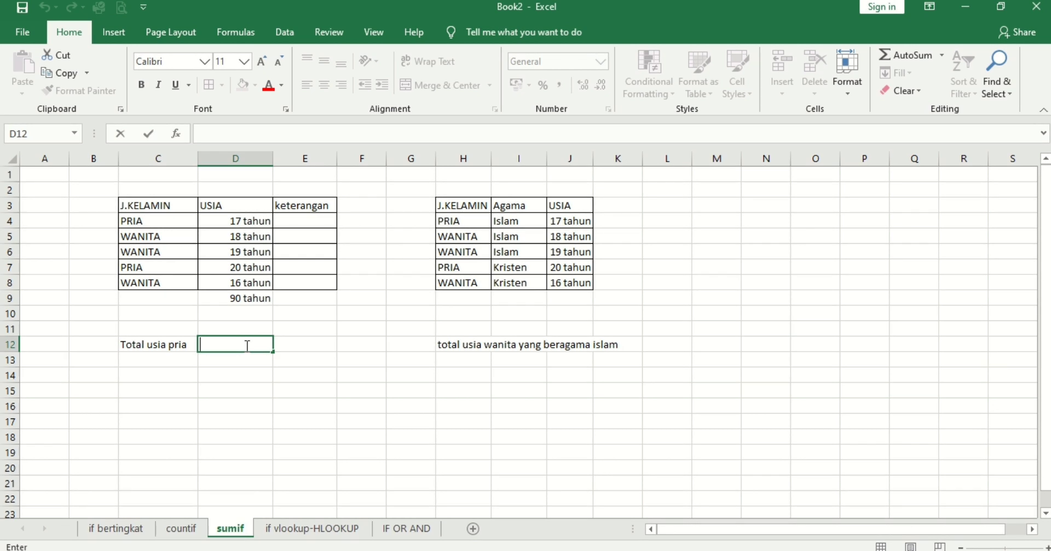
{"action": "type", "text": "="}
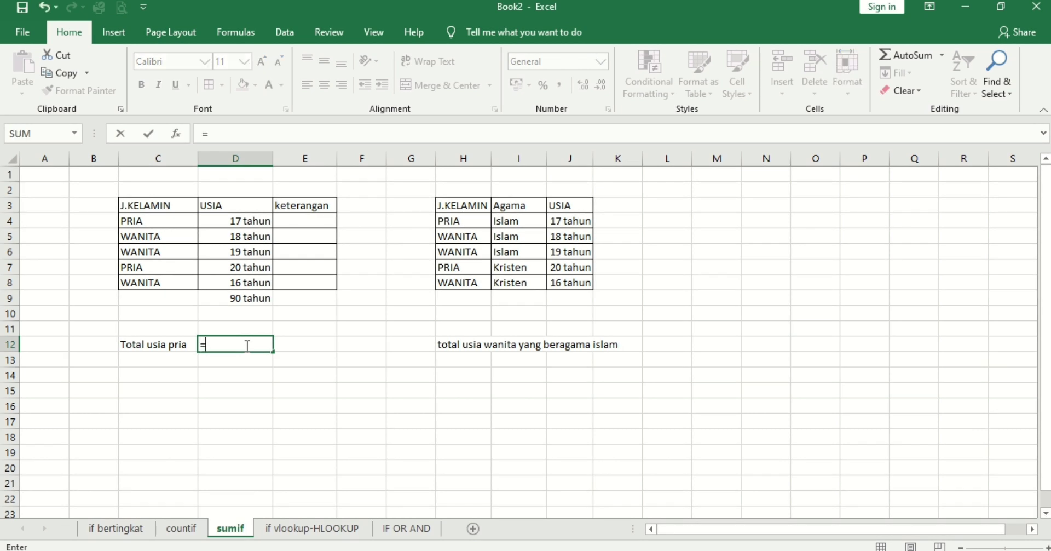
{"action": "type", "text": "sum"}
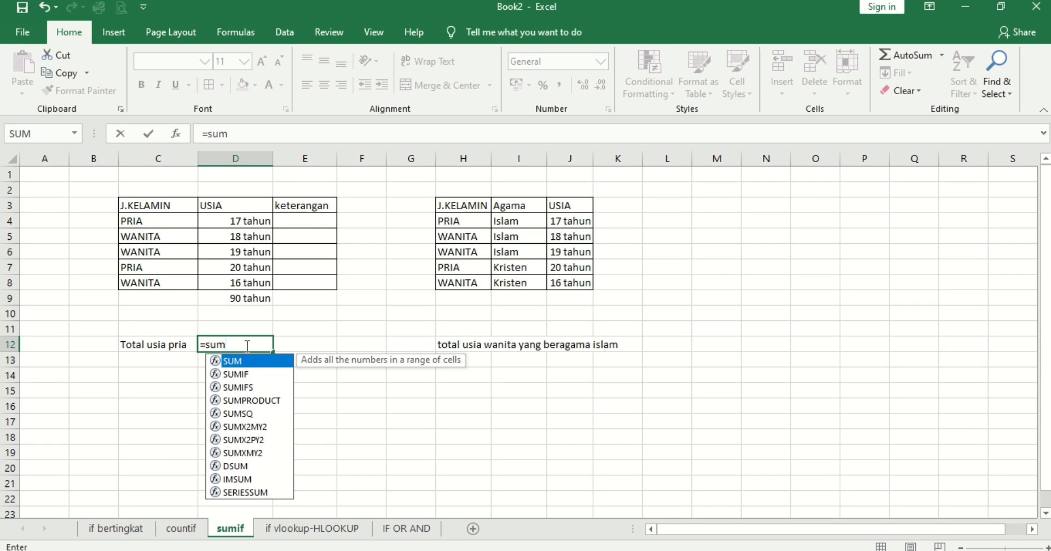
{"action": "type", "text": "i"}
{"action": "key", "text": "BackSpace"}
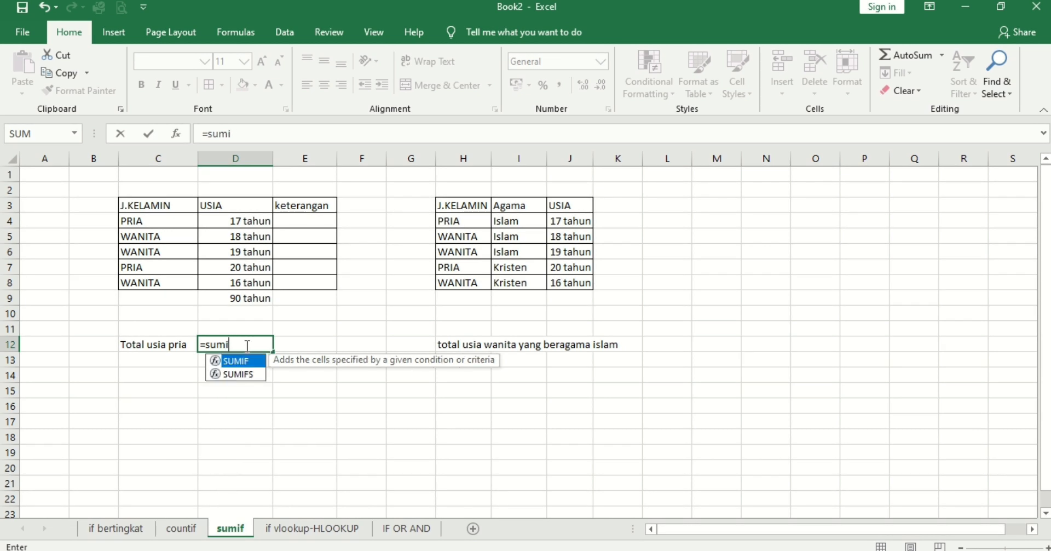
{"action": "key", "text": "BackSpace"}
{"action": "type", "text": "i"}
{"action": "double_click", "coordinate": [242, 362]}
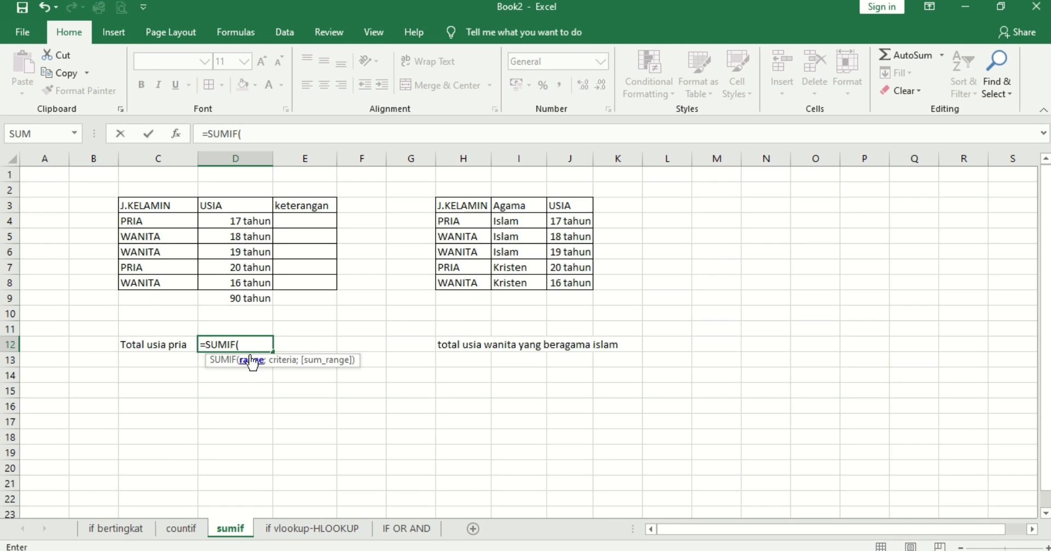
Complete the D12 SUMIF with range C4:C8, criterion "pria" and sum range D4:D8, and commit it.
{"action": "left_click_drag", "start_coordinate": [155, 222], "coordinate": [155, 291]}
{"action": "type", "text": ";"}
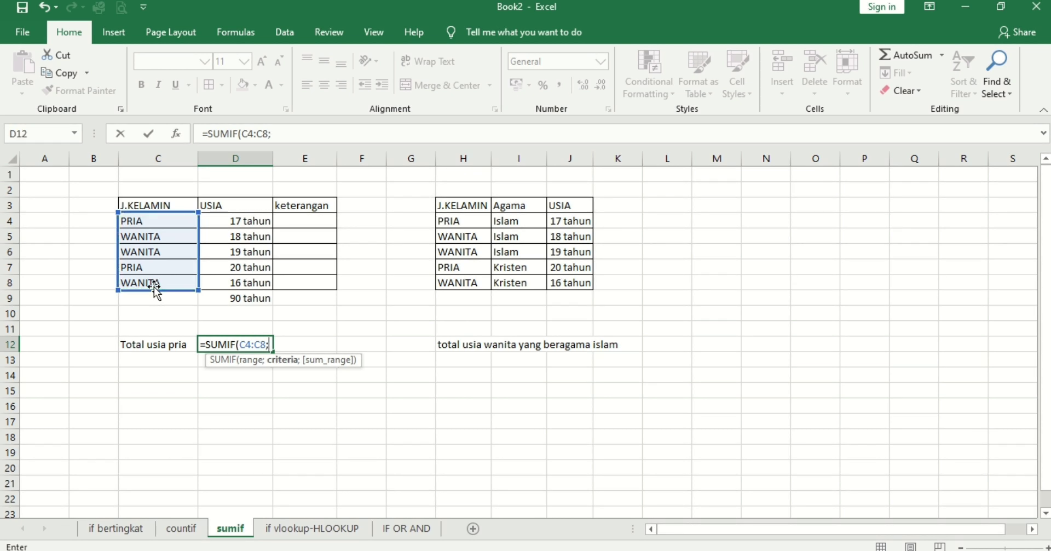
{"action": "type", "text": "\"pria\";"}
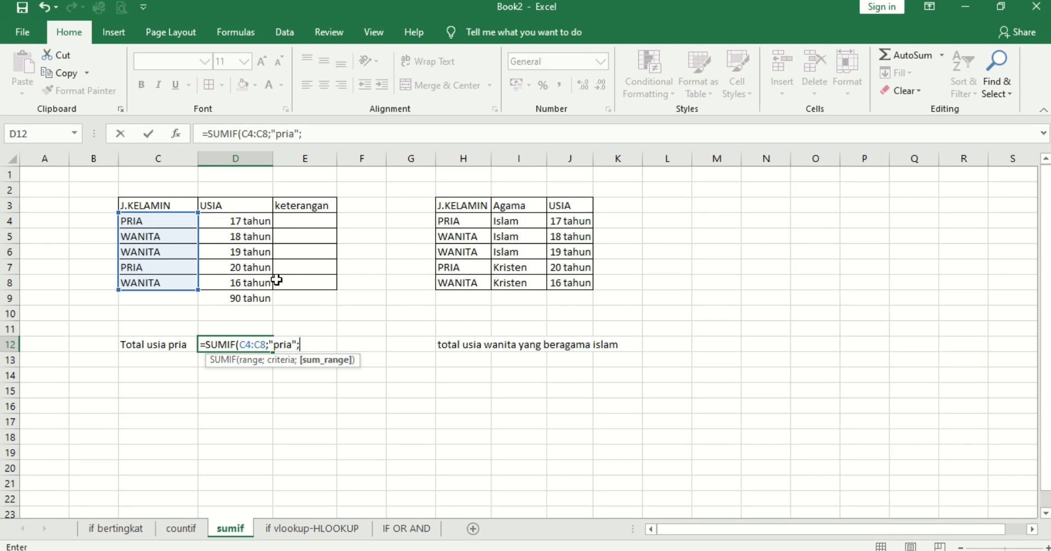
{"action": "left_click_drag", "start_coordinate": [235, 219], "coordinate": [223, 283]}
{"action": "type", "text": ")"}
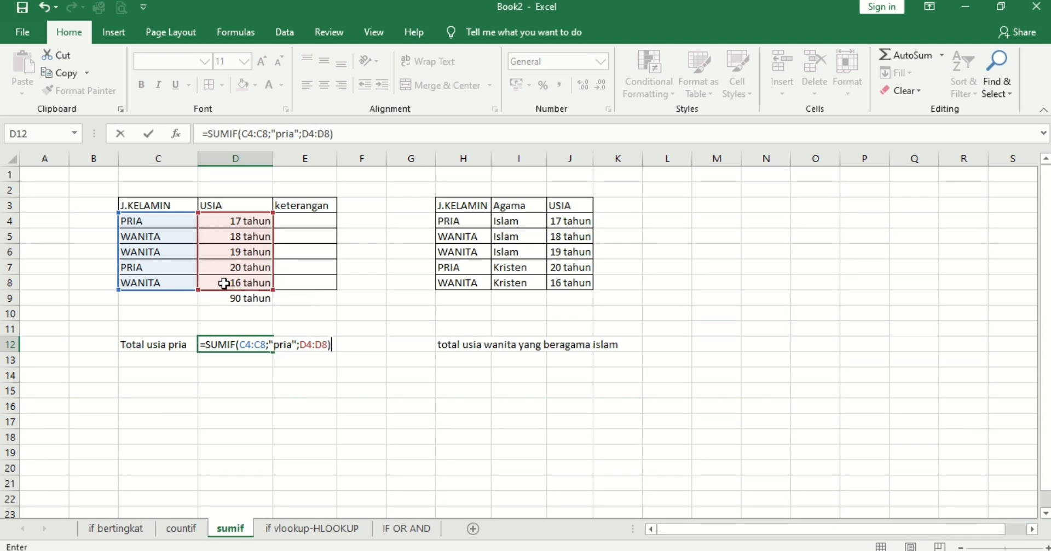
{"action": "key", "text": "Return"}
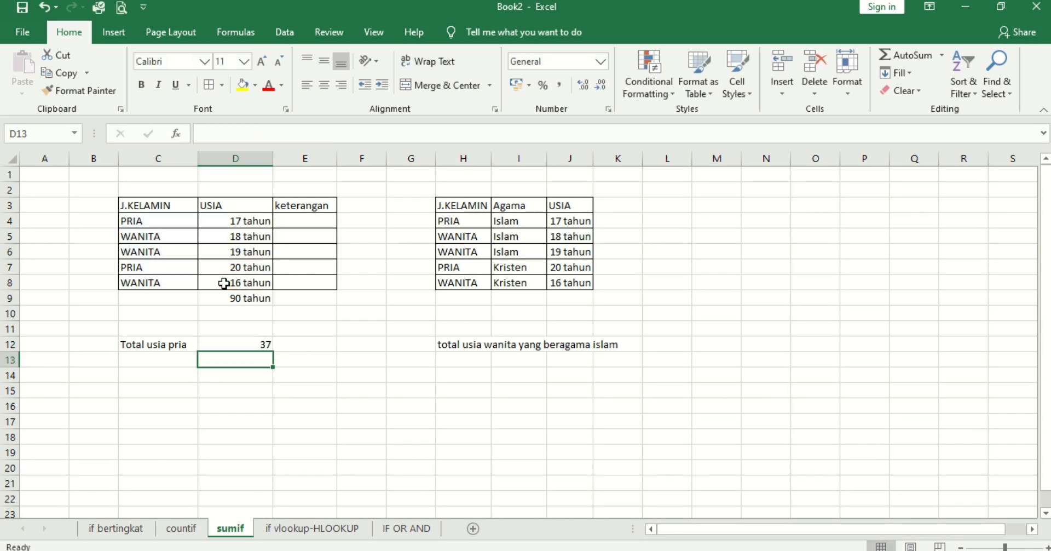
Check the D12 formula against the first table and fill the PRIA row cells C4:D4 and C7:D7 with yellow.
{"action": "left_click", "coordinate": [241, 340]}
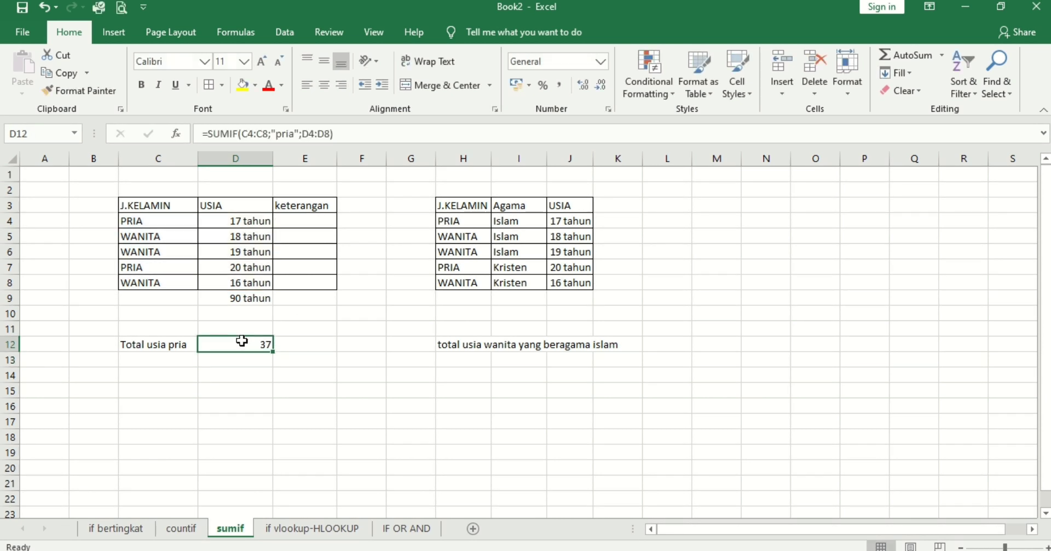
{"action": "left_click", "coordinate": [158, 342]}
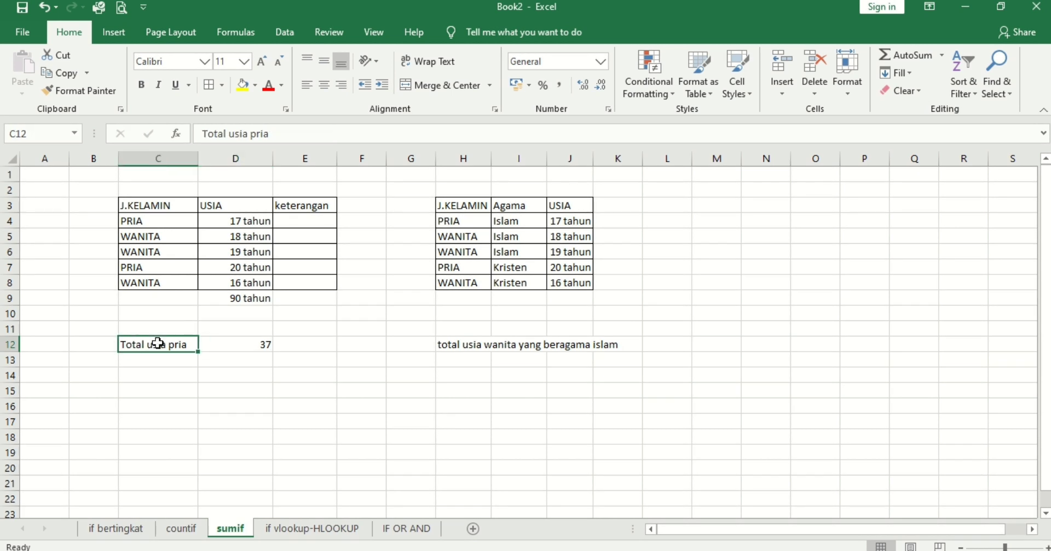
{"action": "left_click", "coordinate": [244, 342]}
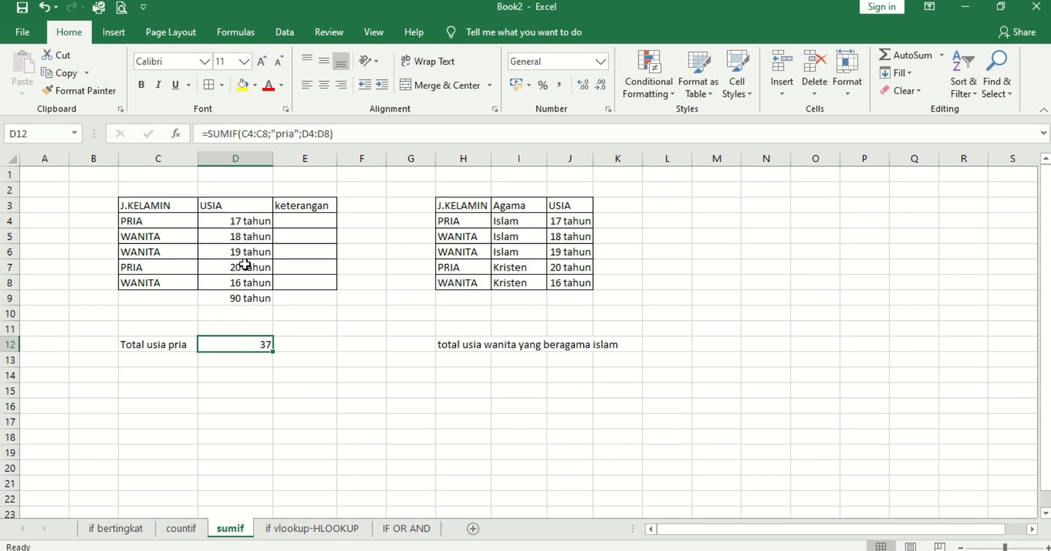
{"action": "left_click", "coordinate": [232, 221]}
{"action": "left_click_drag", "start_coordinate": [232, 220], "coordinate": [171, 220]}
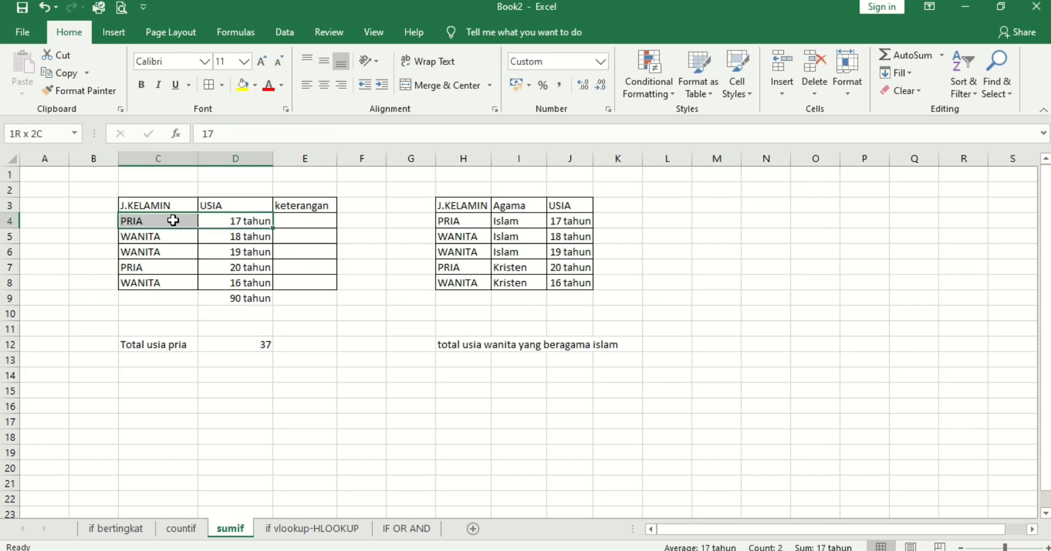
{"action": "left_click", "coordinate": [243, 85]}
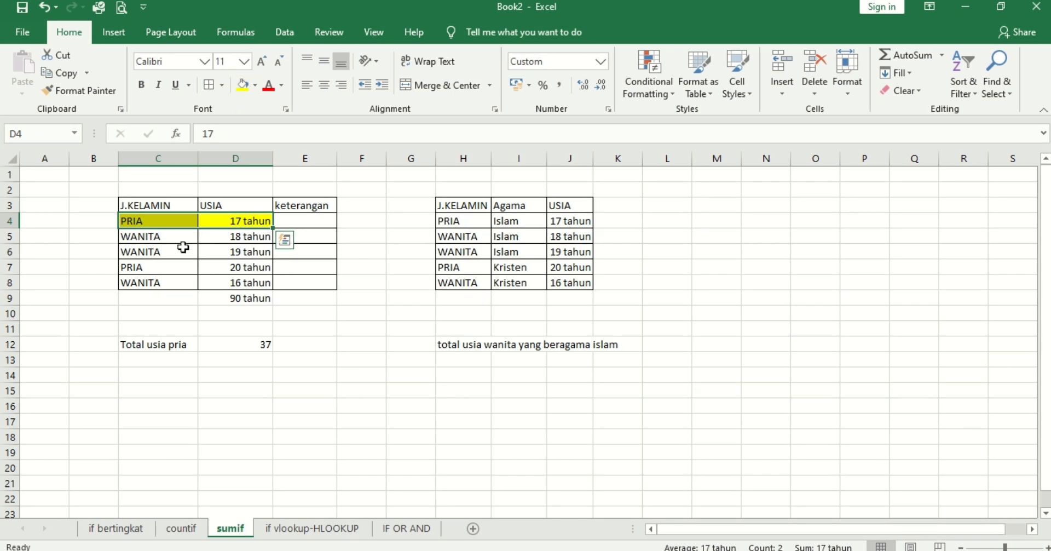
{"action": "left_click_drag", "start_coordinate": [146, 268], "coordinate": [222, 268]}
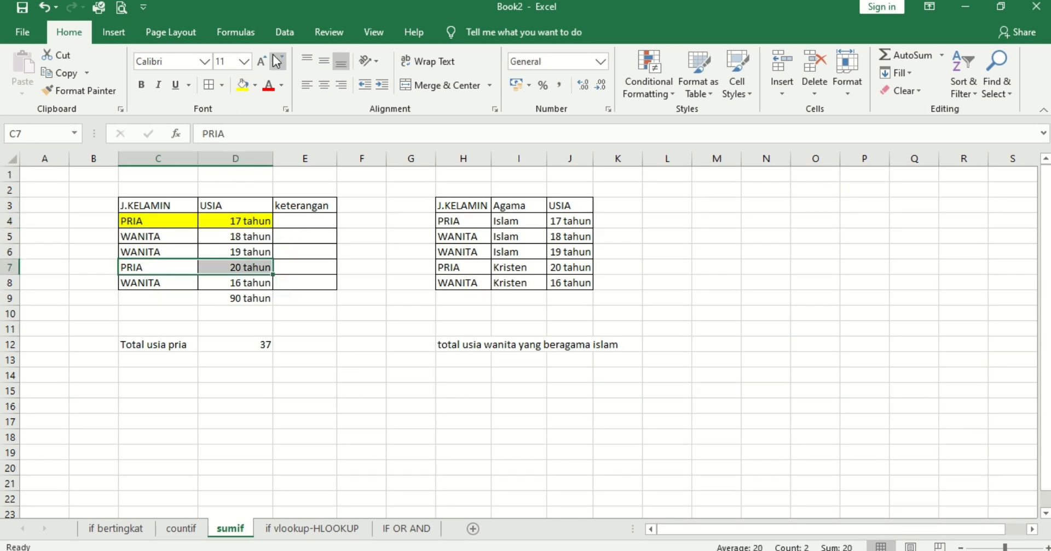
{"action": "left_click", "coordinate": [243, 85]}
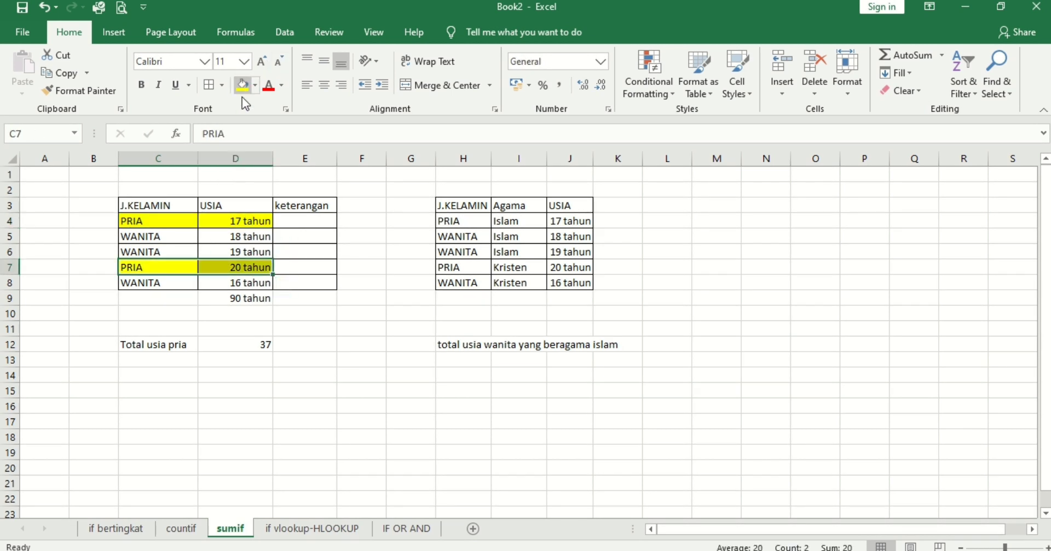
{"action": "left_click", "coordinate": [260, 341]}
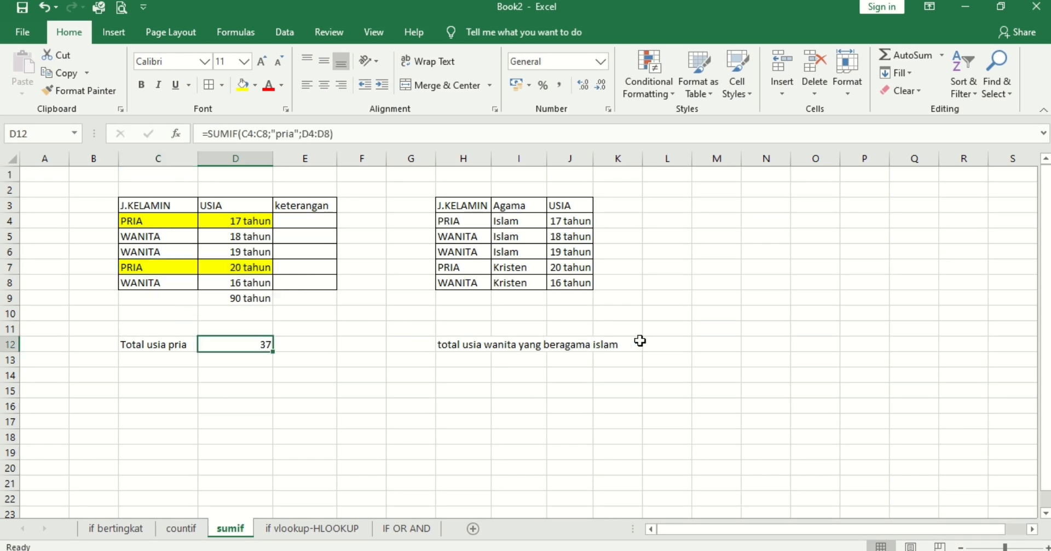
Start a SUMIFS formula in L12 for the total age of Muslim women, with the USIA cells J4:J8 as sum range.
{"action": "left_click", "coordinate": [666, 343]}
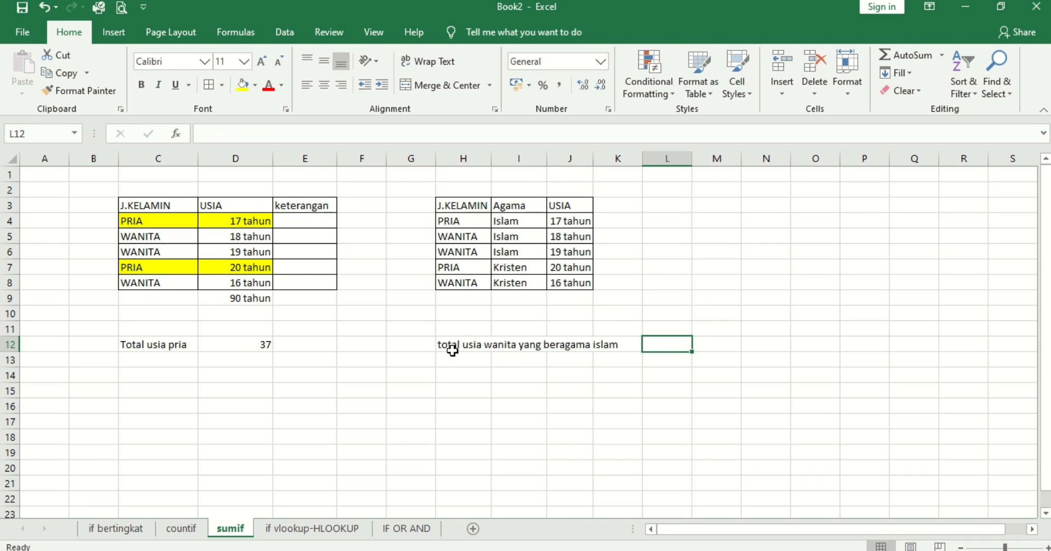
{"action": "left_click", "coordinate": [459, 220]}
{"action": "left_click_drag", "start_coordinate": [459, 230], "coordinate": [452, 284]}
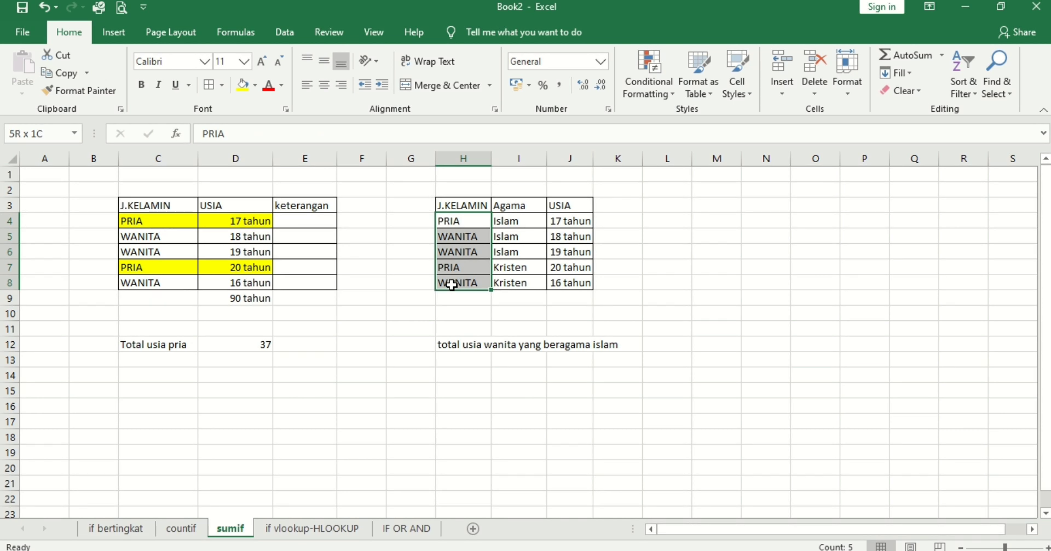
{"action": "left_click_drag", "start_coordinate": [512, 222], "coordinate": [518, 280]}
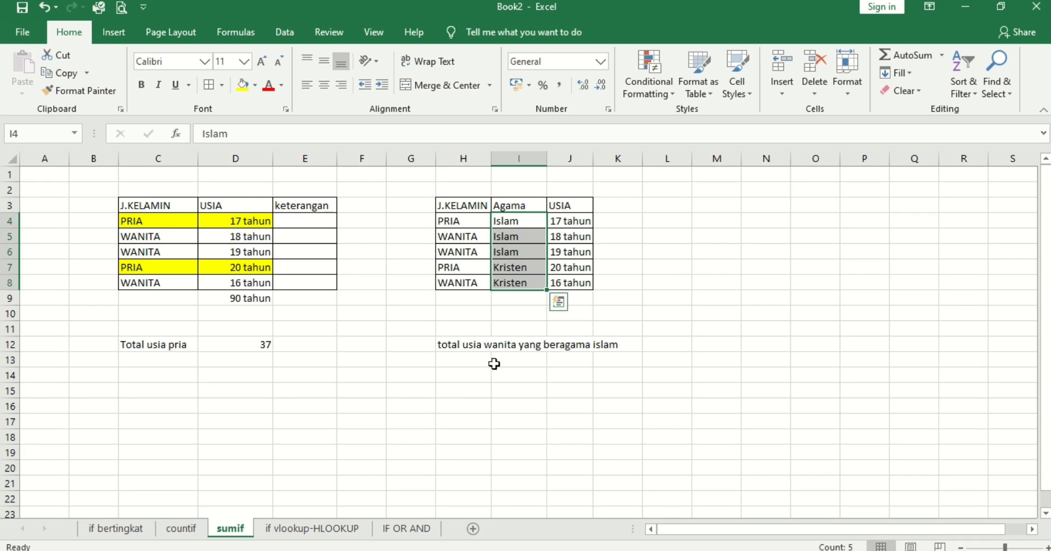
{"action": "left_click", "coordinate": [666, 350]}
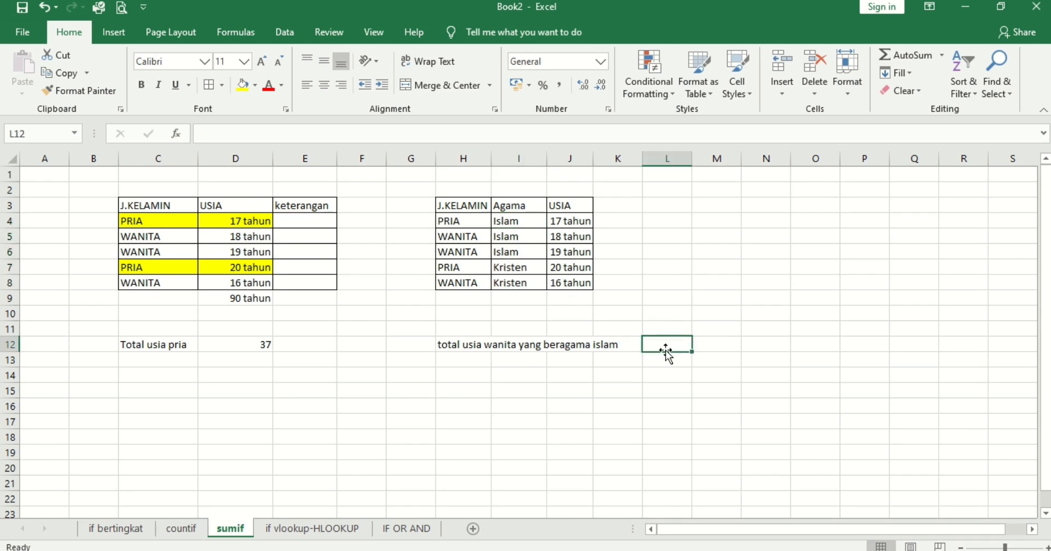
{"action": "type", "text": "=sum"}
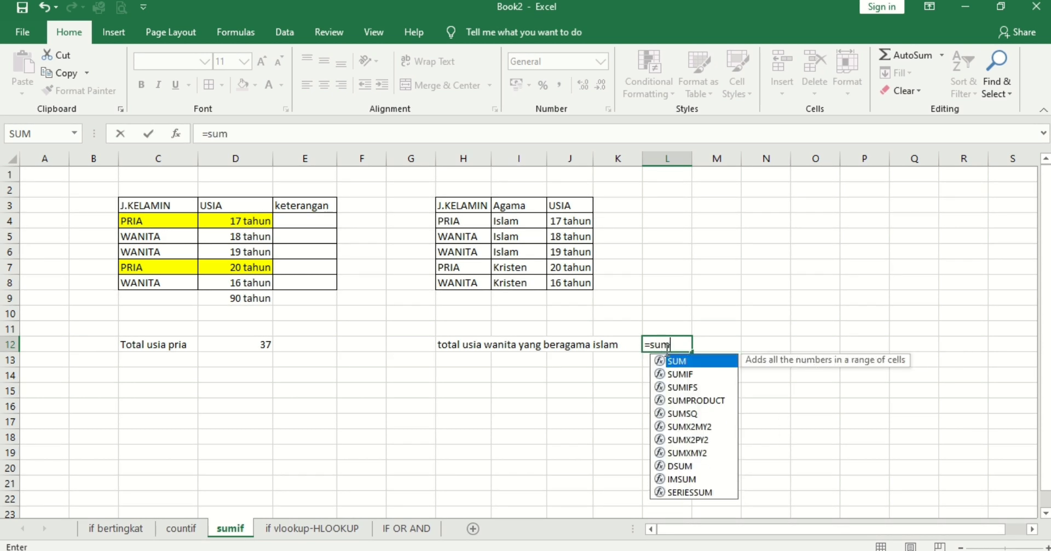
{"action": "type", "text": "if"}
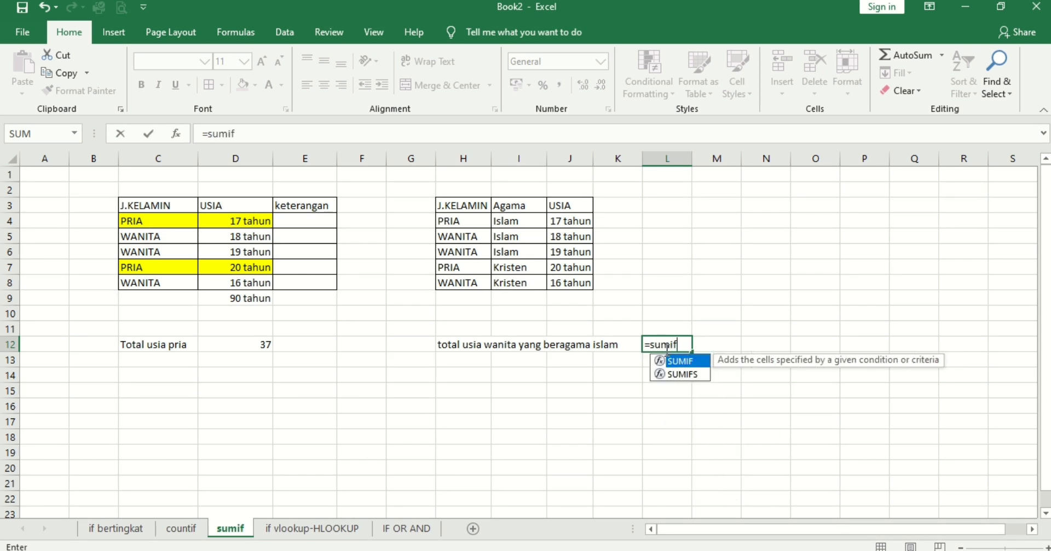
{"action": "type", "text": "s"}
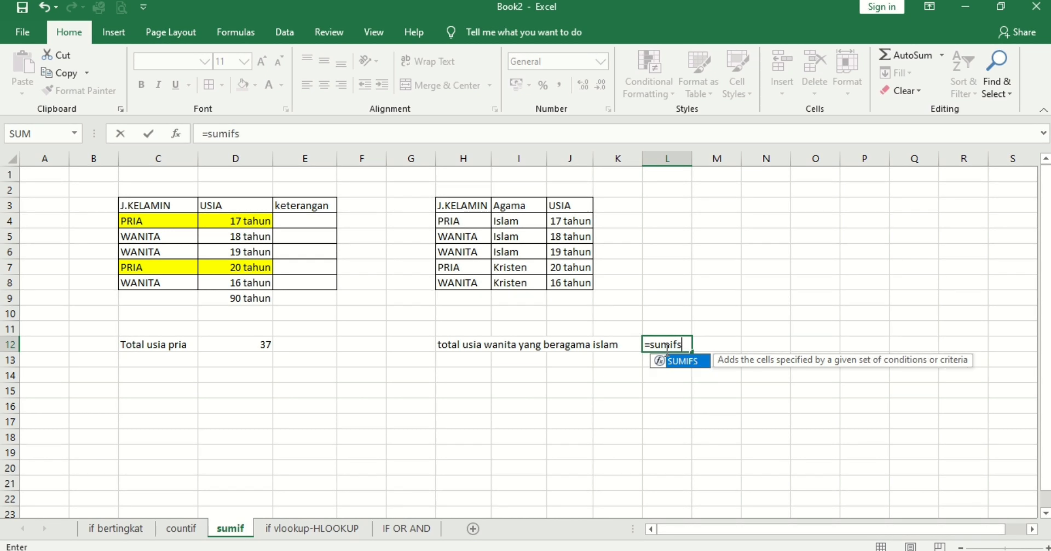
{"action": "type", "text": "("}
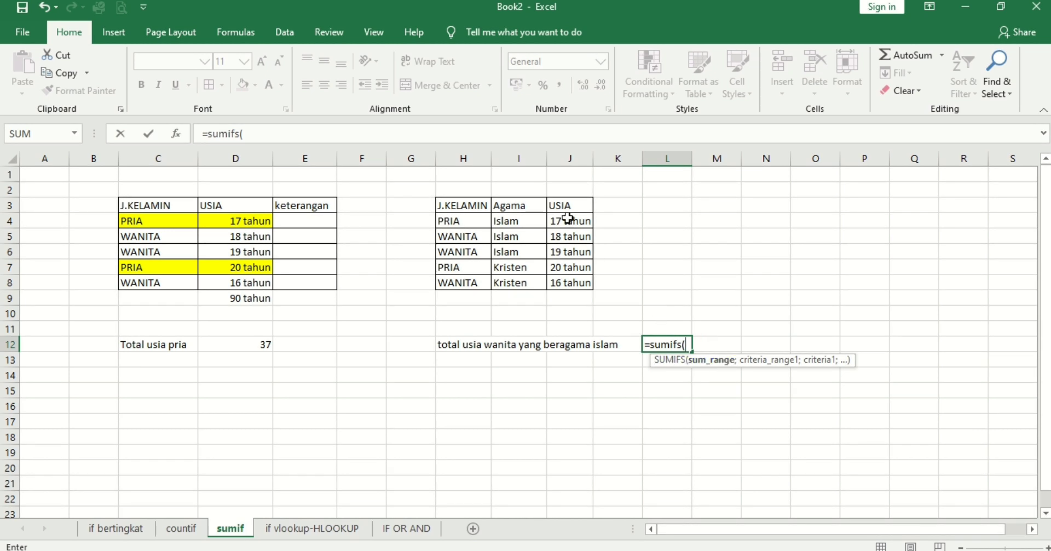
{"action": "left_click_drag", "start_coordinate": [567, 218], "coordinate": [560, 280]}
{"action": "type", "text": ";"}
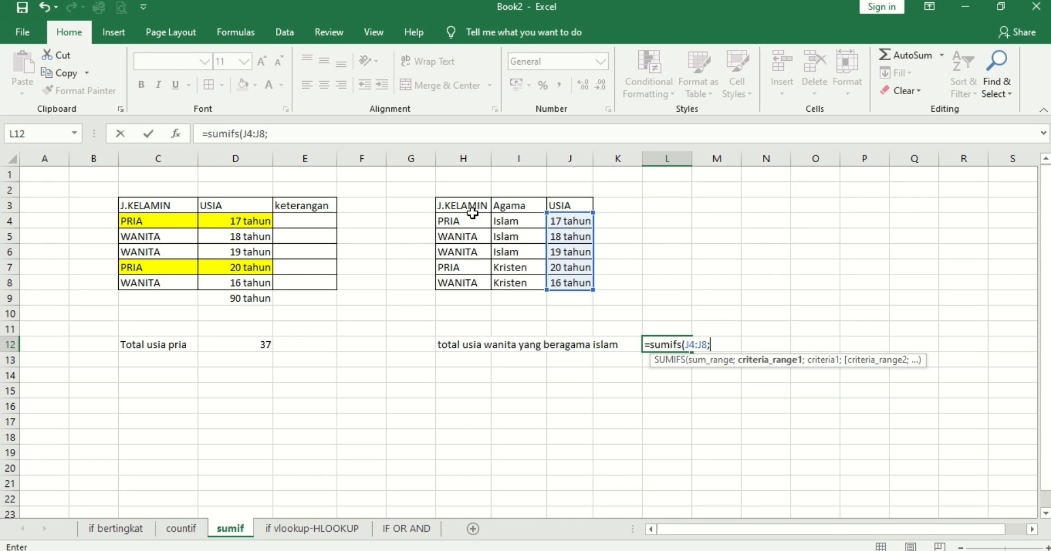
Add the gender condition to the SUMIFS formula with criteria range H4:H8 and the WANITA cell H5 as criterion.
{"action": "left_click_drag", "start_coordinate": [456, 219], "coordinate": [453, 282]}
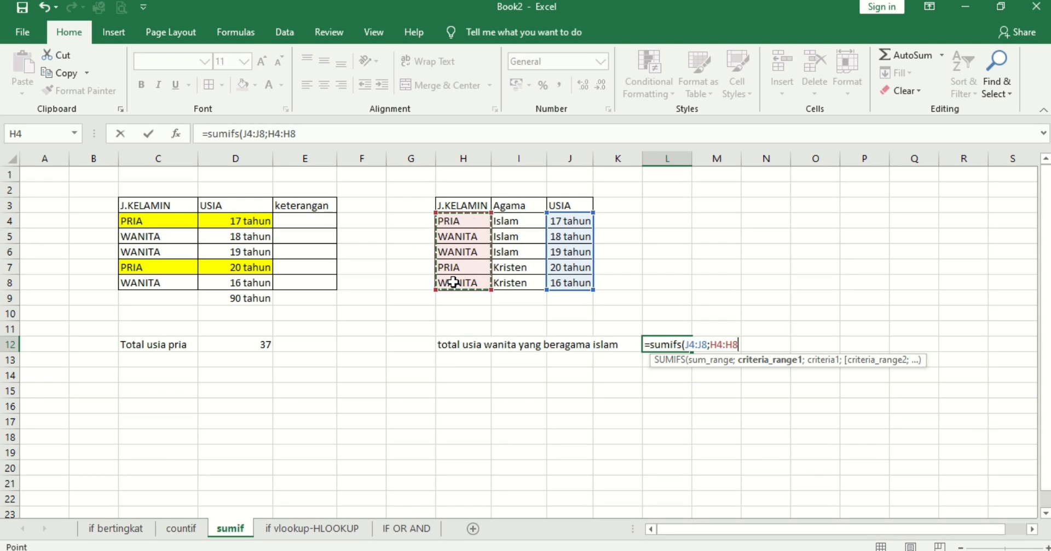
{"action": "type", "text": ";"}
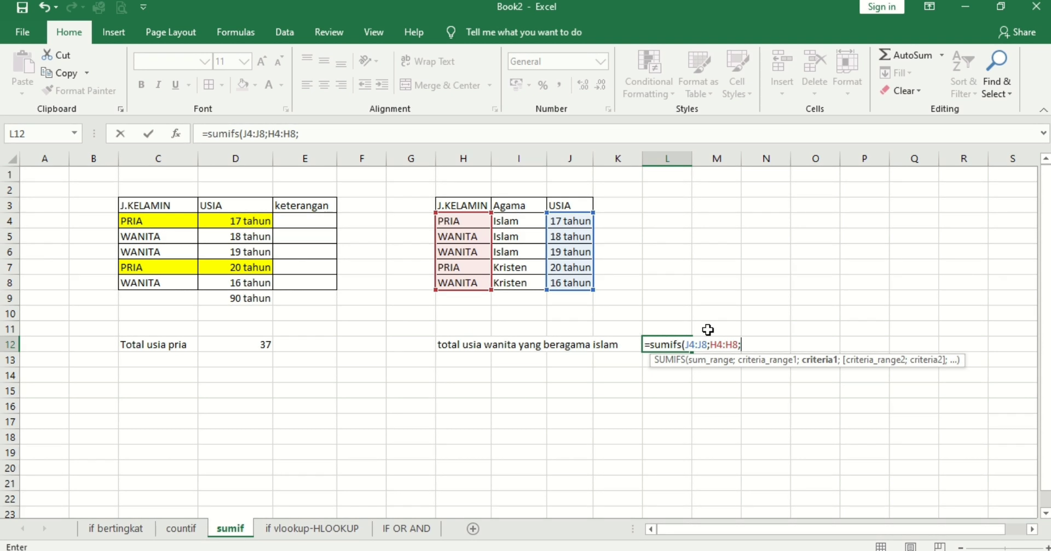
{"action": "left_click", "coordinate": [444, 236]}
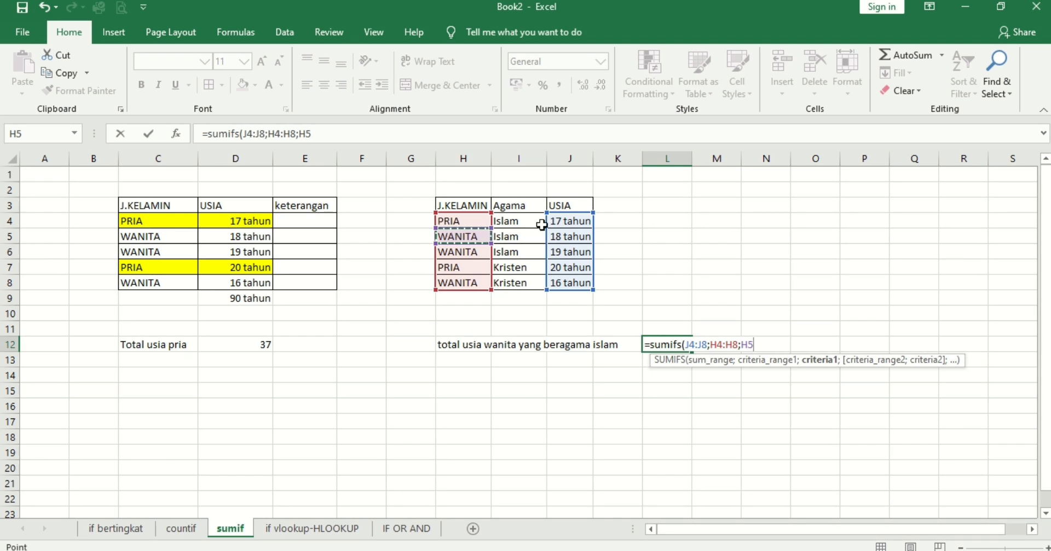
{"action": "type", "text": ";"}
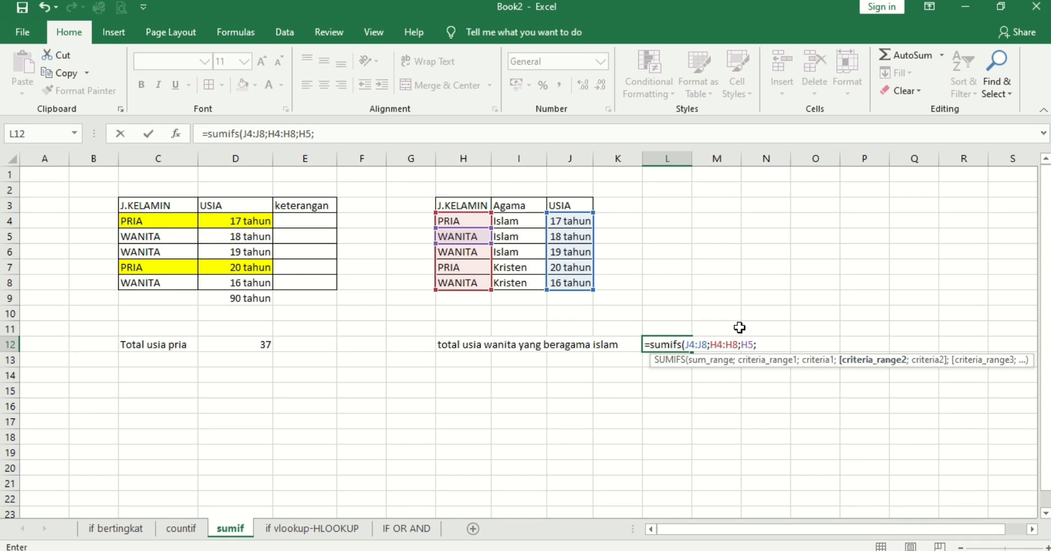
Add the religion condition with criteria range I4:I8 and criterion I4, and commit the SUMIFS formula.
{"action": "left_click_drag", "start_coordinate": [510, 215], "coordinate": [506, 279]}
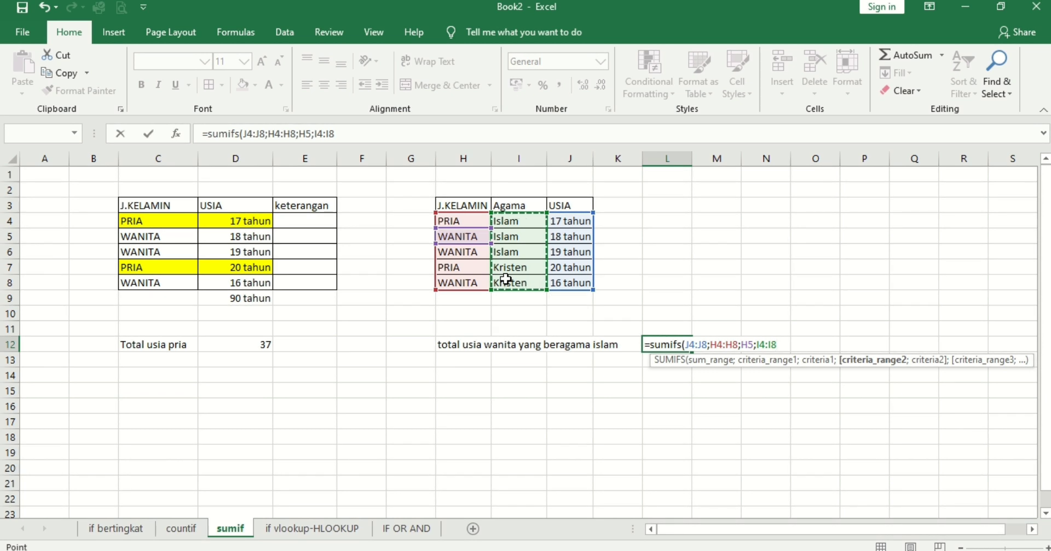
{"action": "type", "text": ";"}
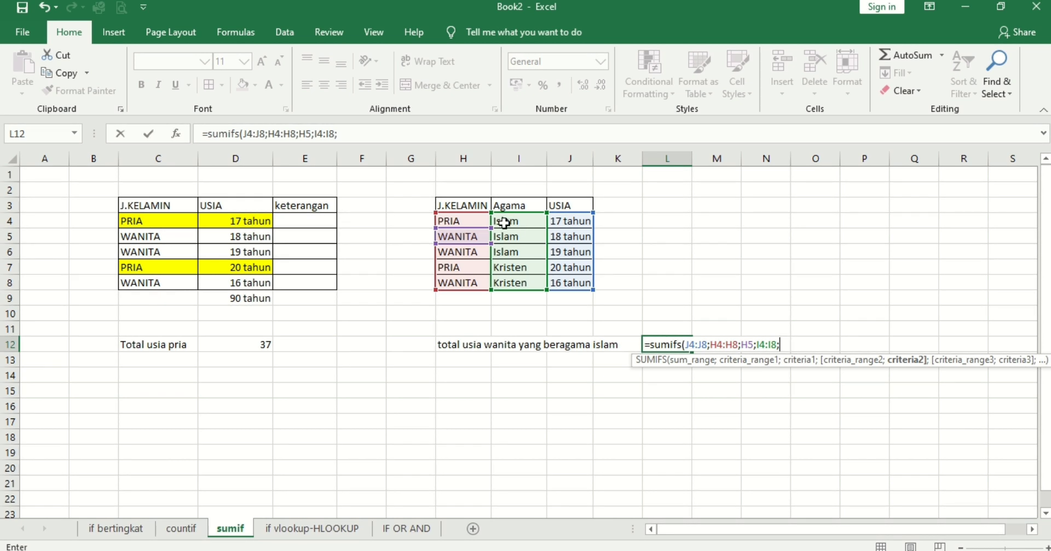
{"action": "left_click", "coordinate": [522, 221]}
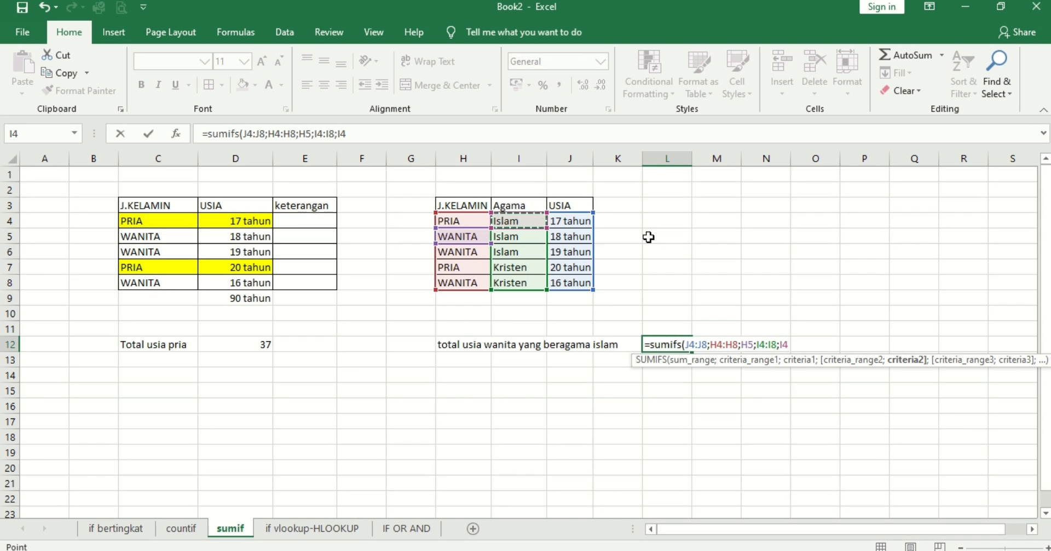
{"action": "type", "text": ")"}
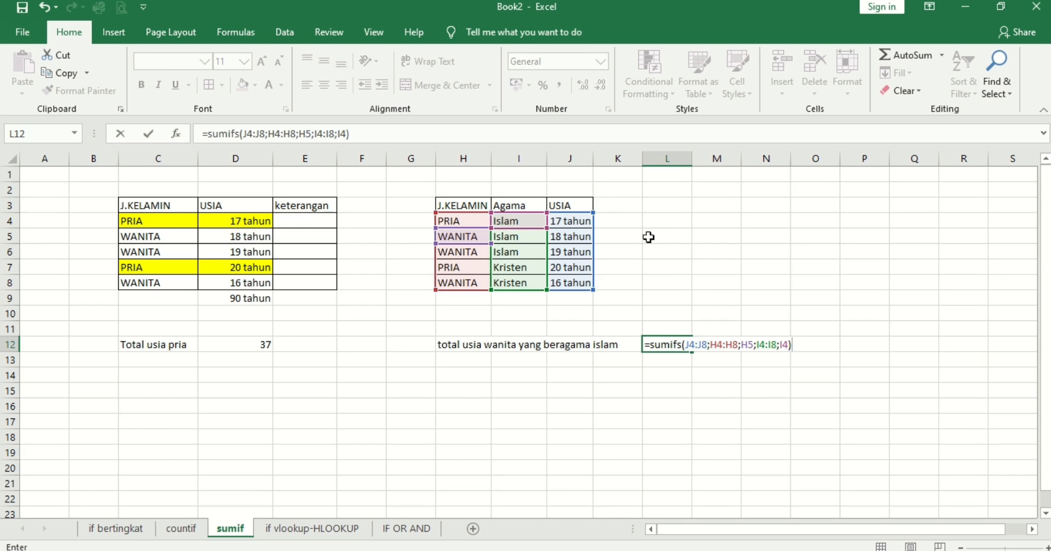
{"action": "key", "text": "Return"}
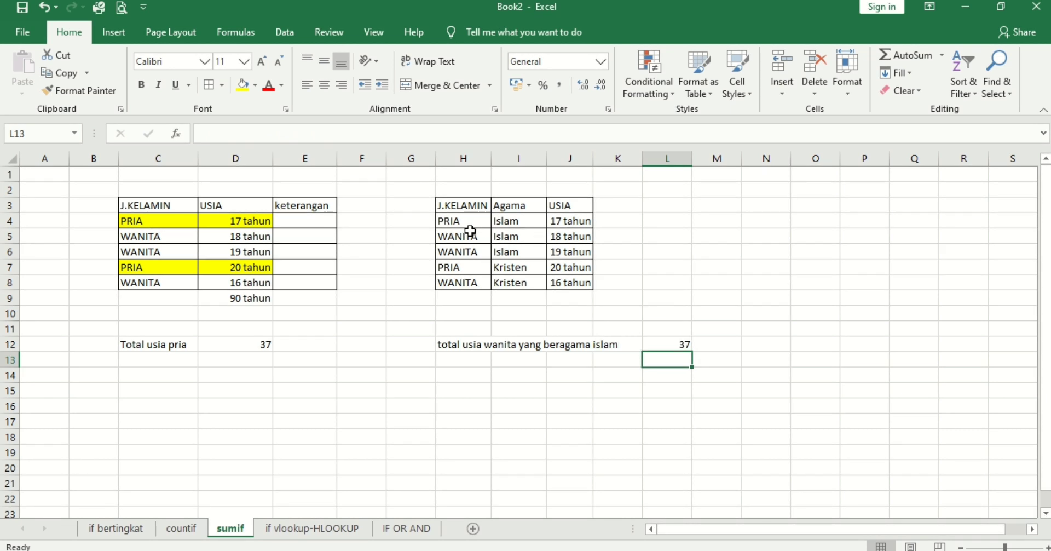
Fill the WANITA/Islam rows H5:J5 and H6:J6 with yellow and check their ages against the L12 formula.
{"action": "left_click_drag", "start_coordinate": [449, 236], "coordinate": [566, 237]}
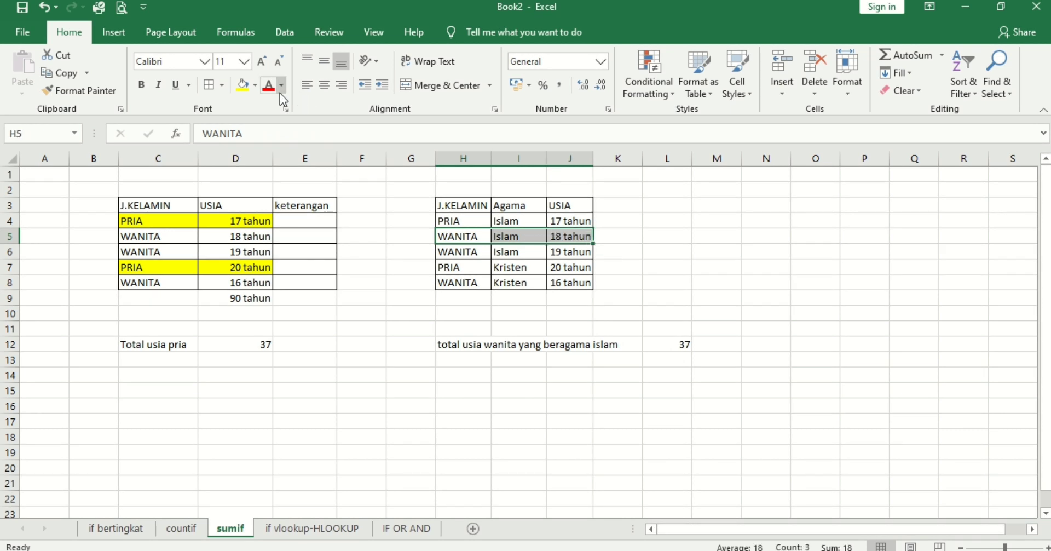
{"action": "left_click", "coordinate": [242, 85]}
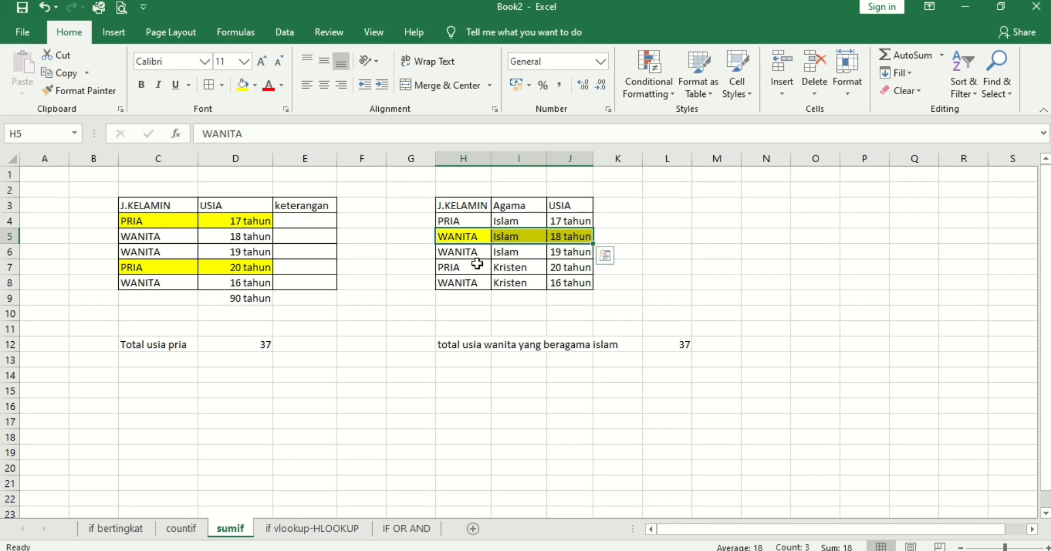
{"action": "left_click_drag", "start_coordinate": [456, 256], "coordinate": [550, 258]}
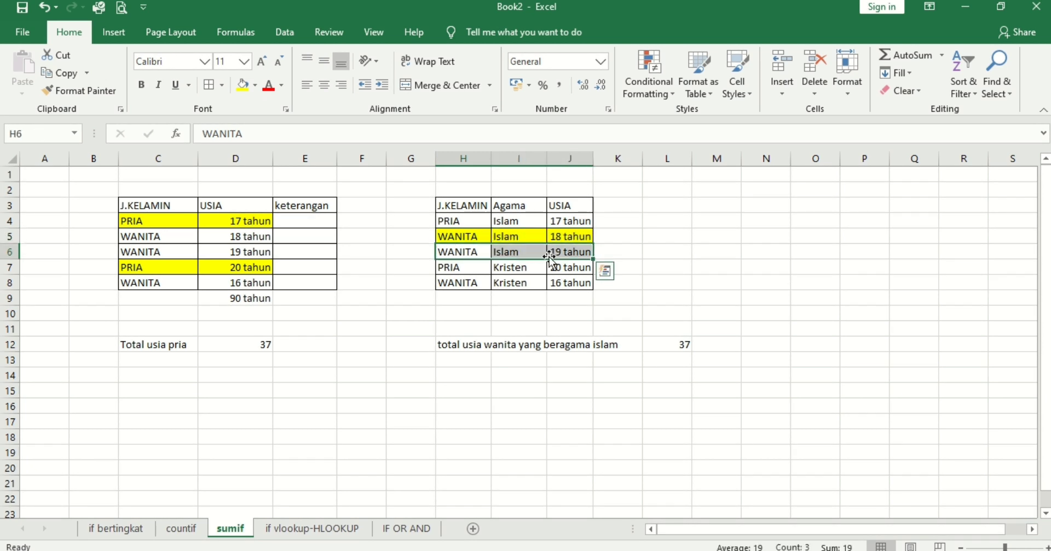
{"action": "left_click", "coordinate": [239, 86]}
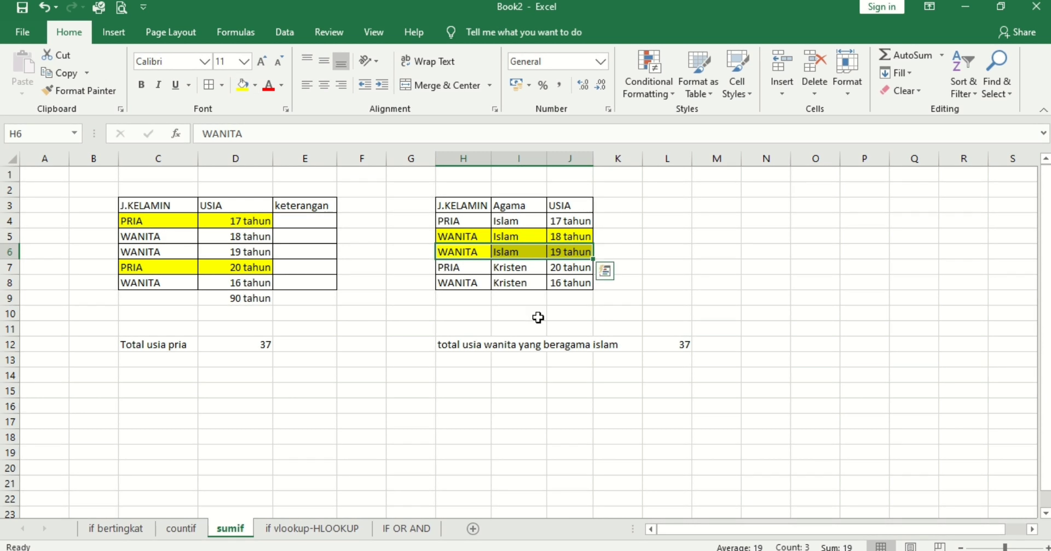
{"action": "left_click", "coordinate": [567, 235]}
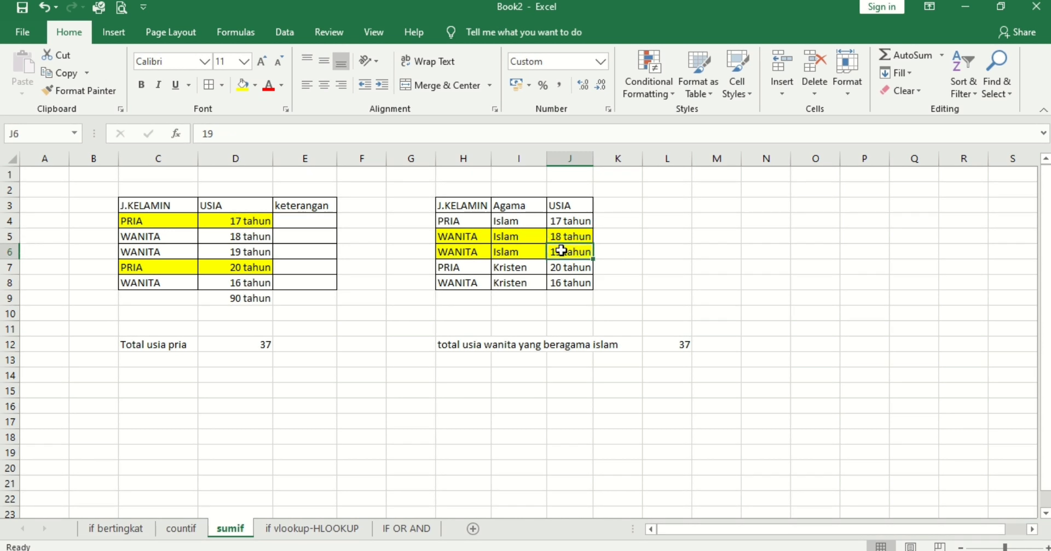
{"action": "left_click", "coordinate": [682, 341]}
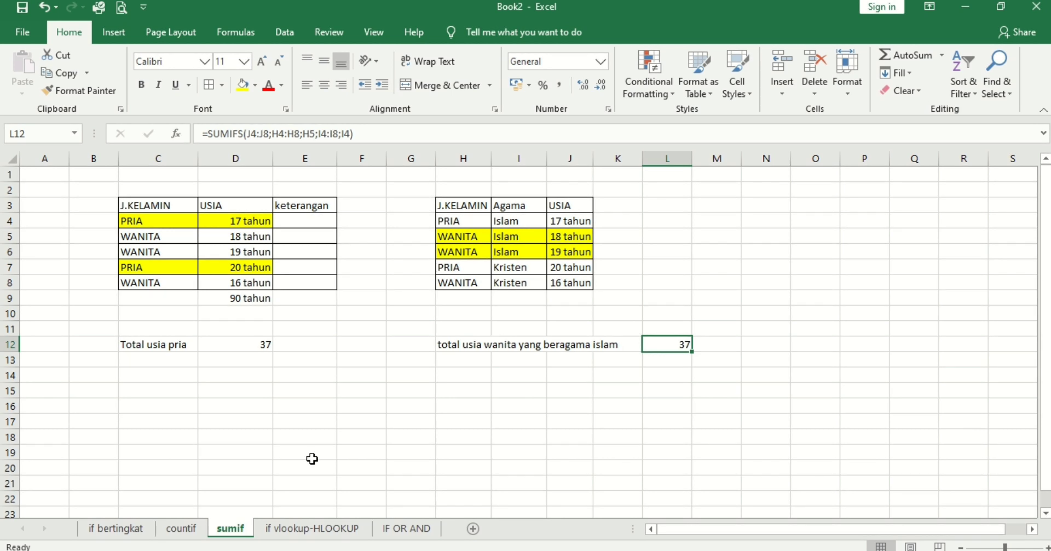
Open the if vlookup-HLOOKUP sheet and examine the name table, its empty SIFAT column and the blood type reference tables.
{"action": "left_click", "coordinate": [281, 528]}
{"action": "left_click", "coordinate": [527, 357]}
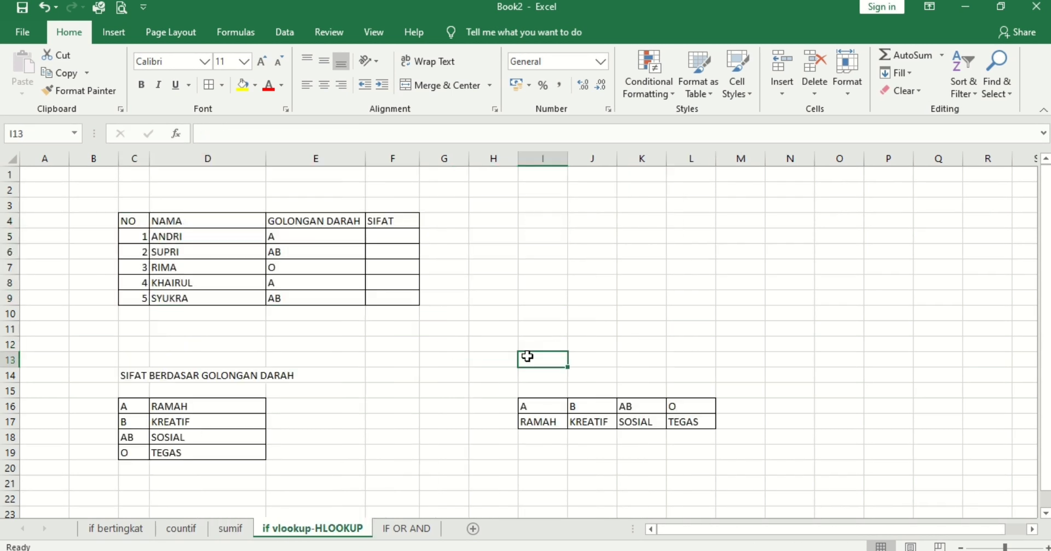
{"action": "left_click", "coordinate": [294, 370]}
{"action": "left_click", "coordinate": [176, 406]}
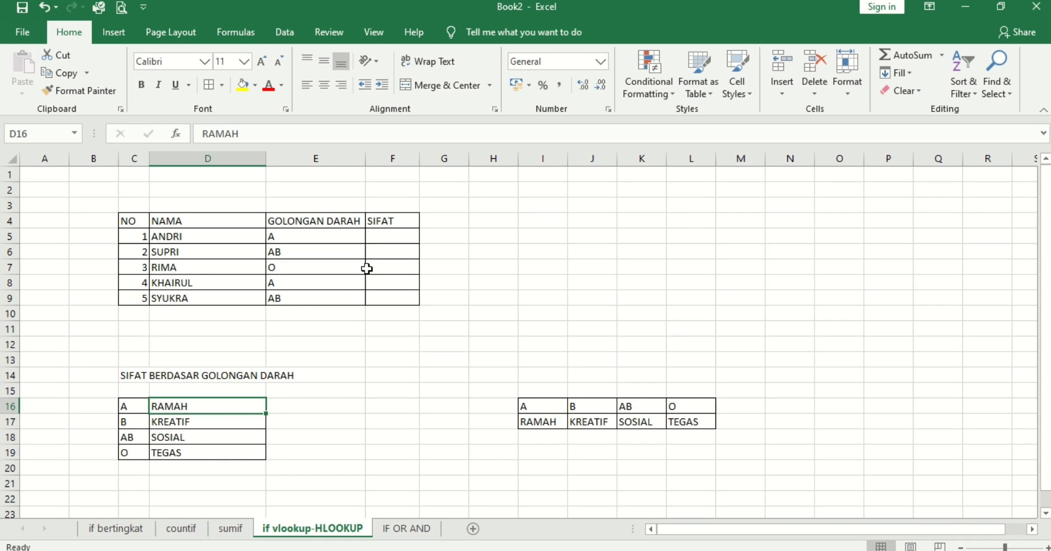
{"action": "left_click", "coordinate": [378, 236]}
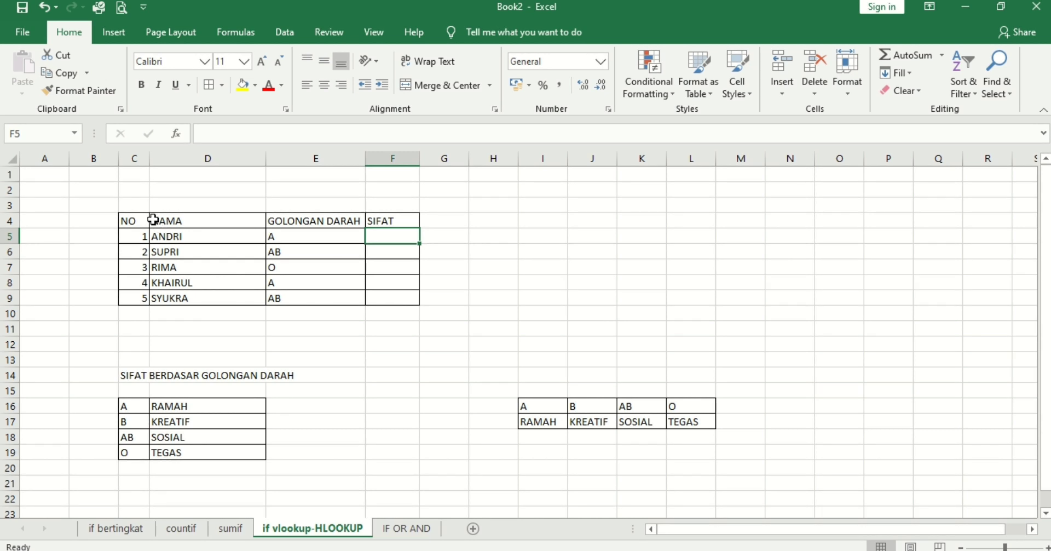
{"action": "left_click_drag", "start_coordinate": [152, 219], "coordinate": [381, 301]}
{"action": "left_click", "coordinate": [392, 229]}
{"action": "left_click", "coordinate": [388, 237]}
Fill the vertical blood type reference table C16:D19 with yellow and return to the first SIFAT cell F5.
{"action": "left_click_drag", "start_coordinate": [123, 403], "coordinate": [222, 451]}
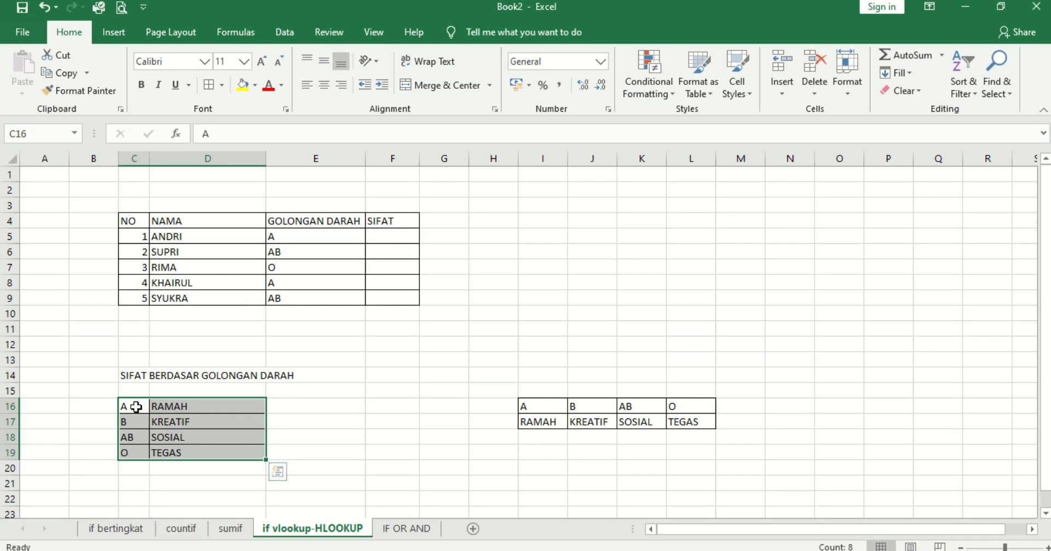
{"action": "left_click_drag", "start_coordinate": [136, 406], "coordinate": [188, 455]}
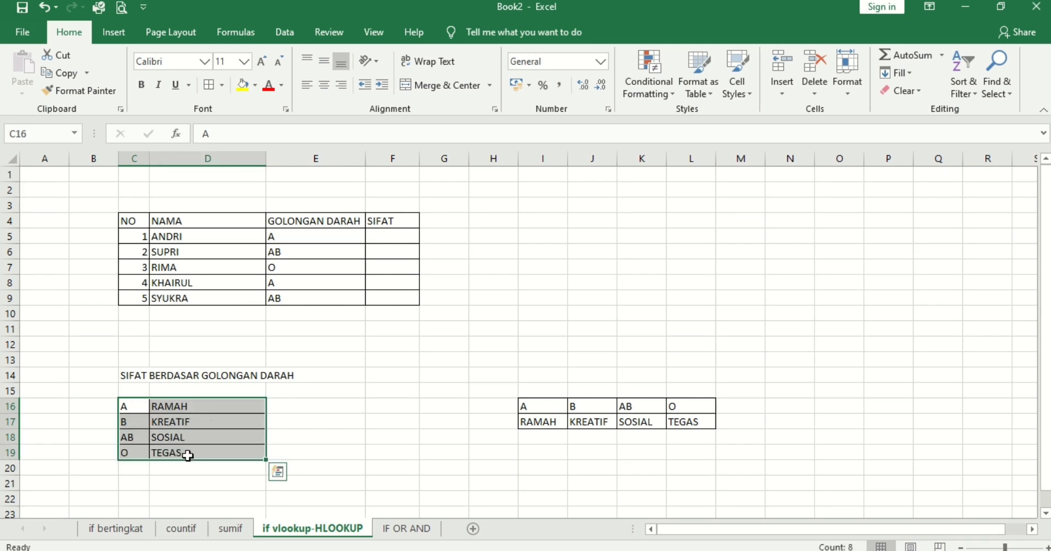
{"action": "left_click", "coordinate": [242, 86]}
{"action": "left_click", "coordinate": [382, 242]}
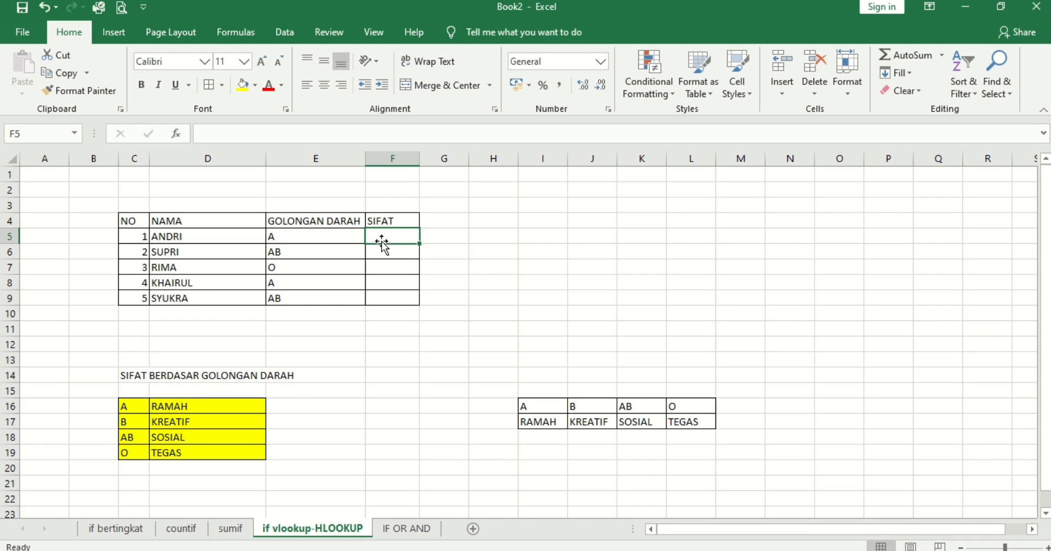
{"action": "left_click", "coordinate": [212, 236]}
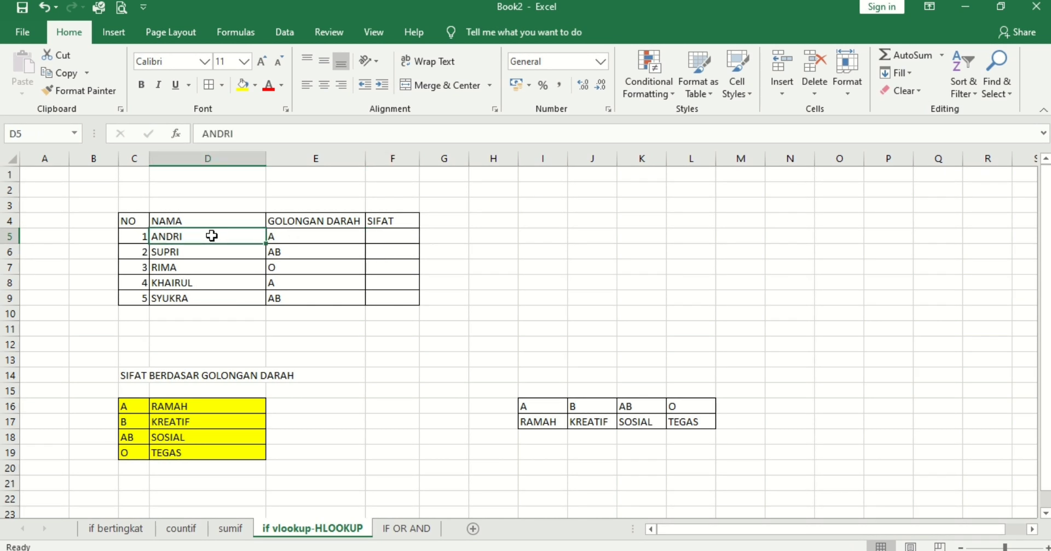
{"action": "left_click", "coordinate": [291, 238]}
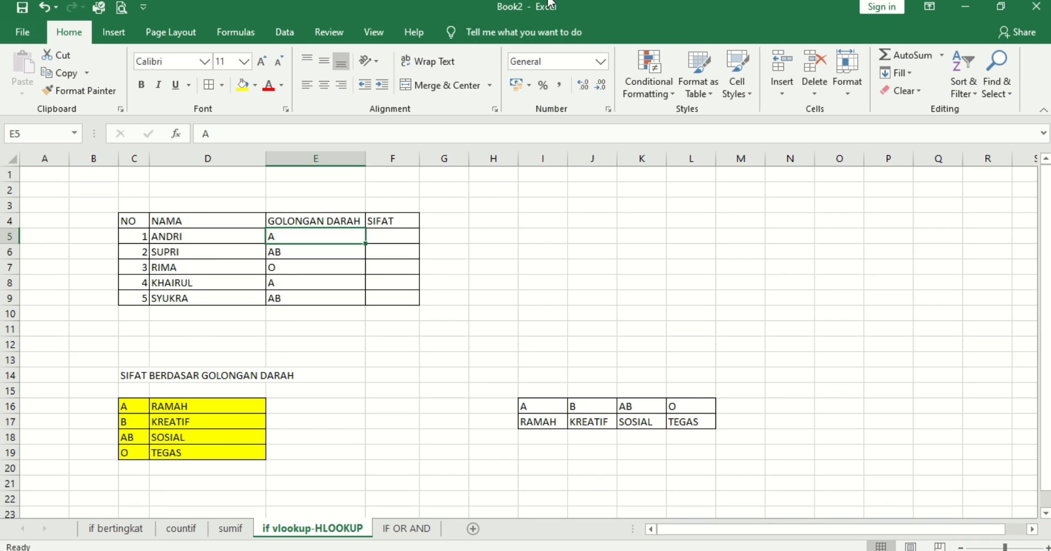
{"action": "mouse_move", "coordinate": [550, 4]}
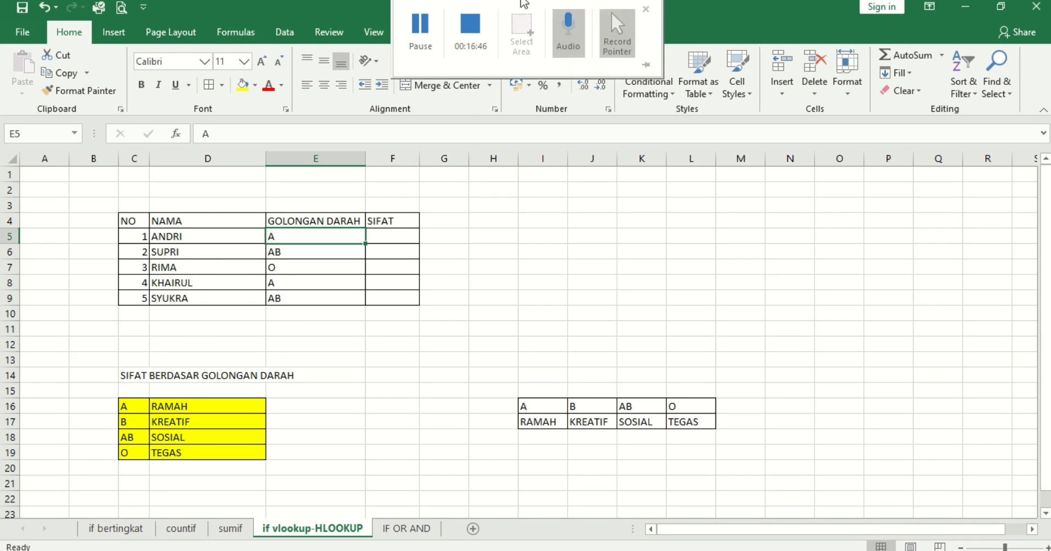
{"action": "left_click", "coordinate": [429, 40]}
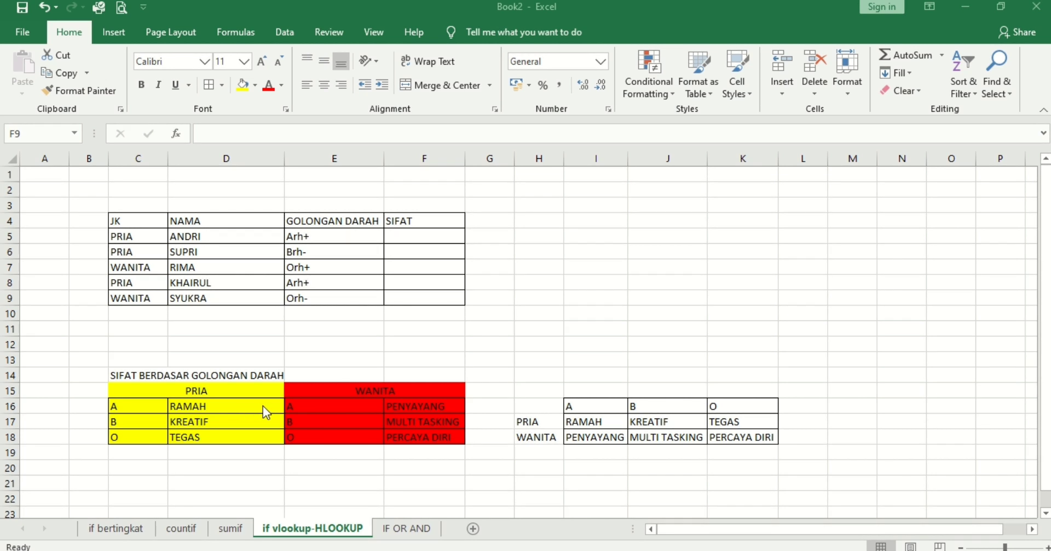
{"action": "left_click", "coordinate": [156, 408]}
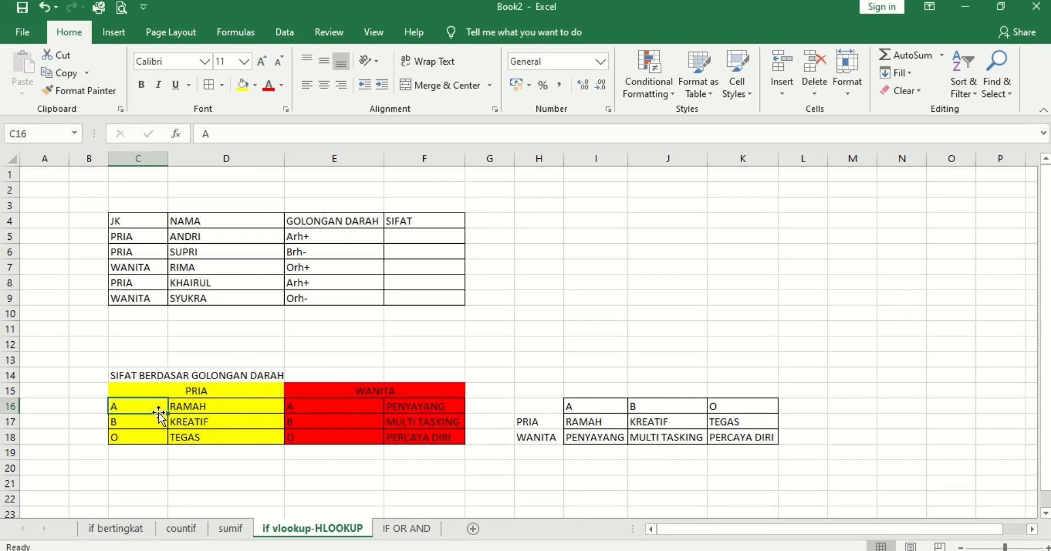
Compare the JK entries in C5 and C7 with the PRIA and WANITA reference tables, and check the blood type in E5.
{"action": "left_click", "coordinate": [361, 401]}
{"action": "left_click", "coordinate": [480, 372]}
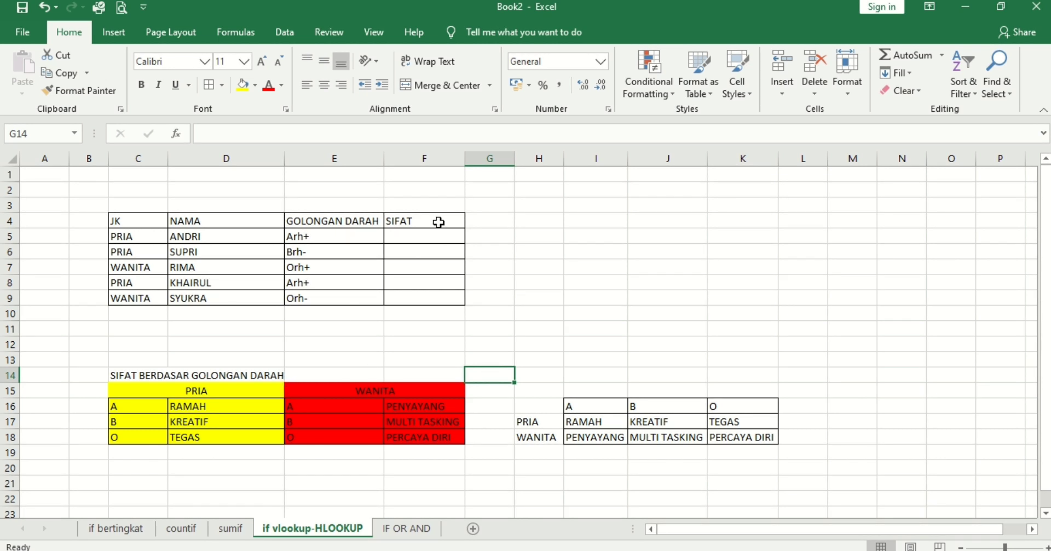
{"action": "left_click", "coordinate": [423, 235]}
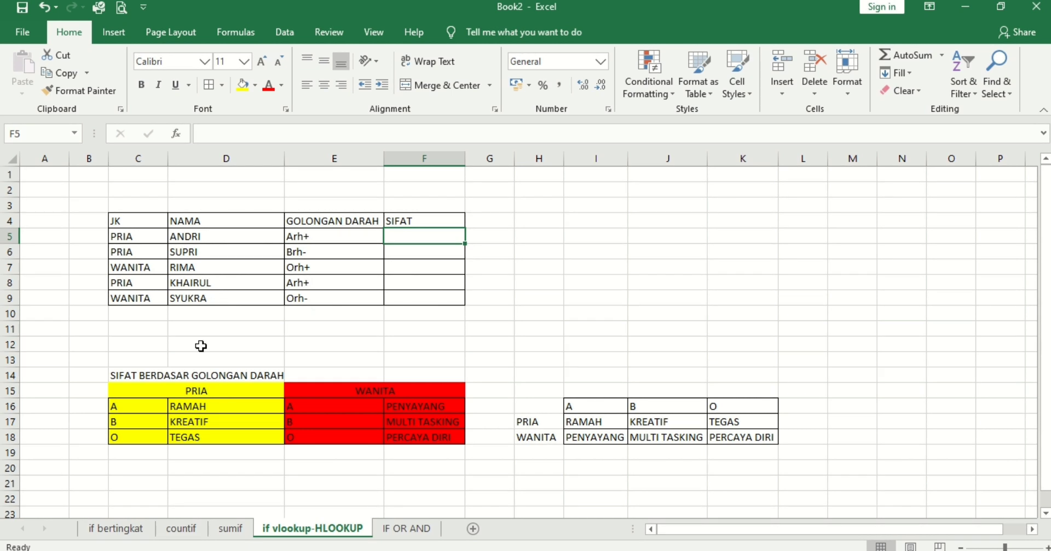
{"action": "left_click", "coordinate": [347, 389]}
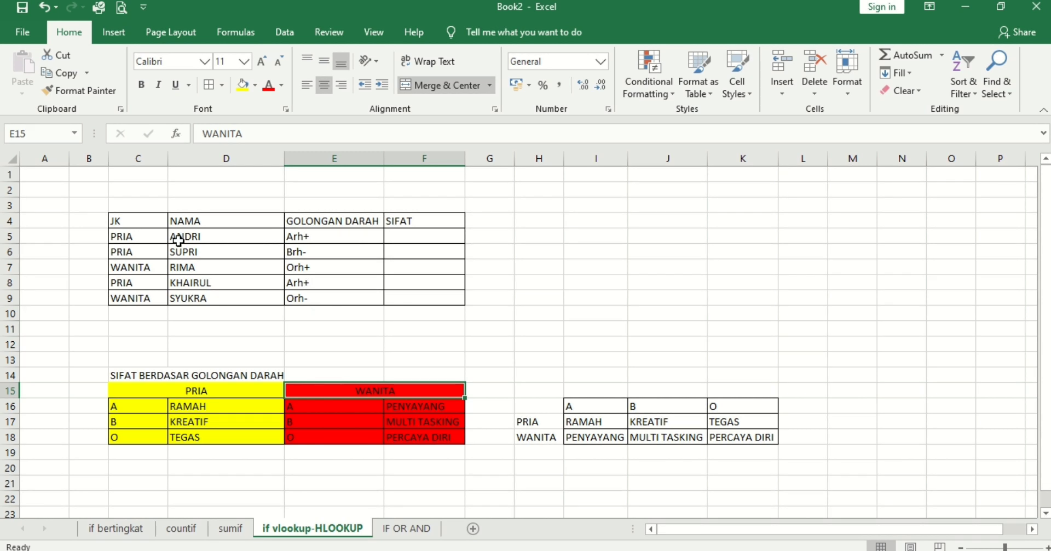
{"action": "left_click", "coordinate": [143, 239]}
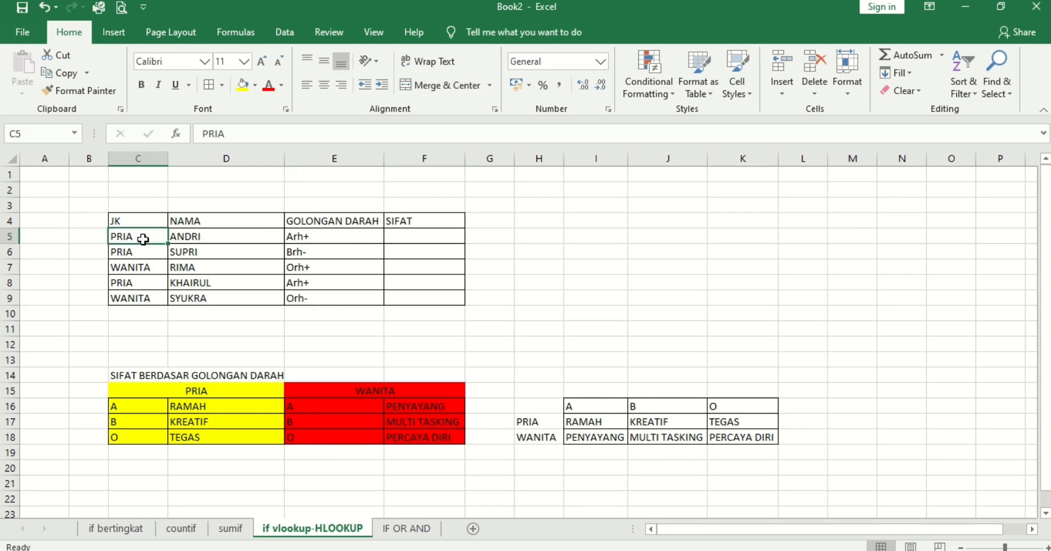
{"action": "left_click", "coordinate": [135, 406]}
{"action": "left_click_drag", "start_coordinate": [141, 394], "coordinate": [210, 432]}
{"action": "left_click", "coordinate": [146, 267]}
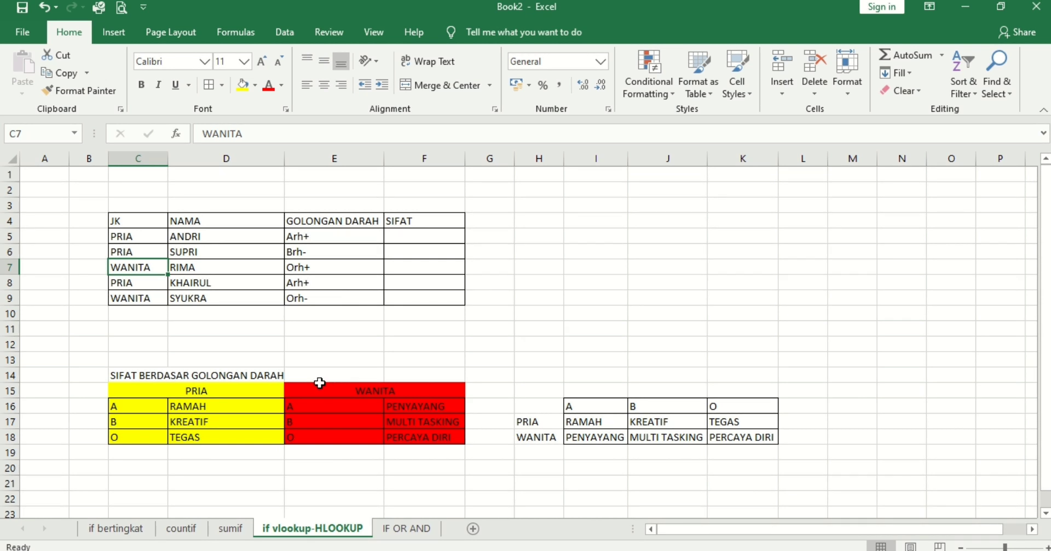
{"action": "left_click", "coordinate": [366, 395]}
{"action": "left_click_drag", "start_coordinate": [365, 396], "coordinate": [380, 429]}
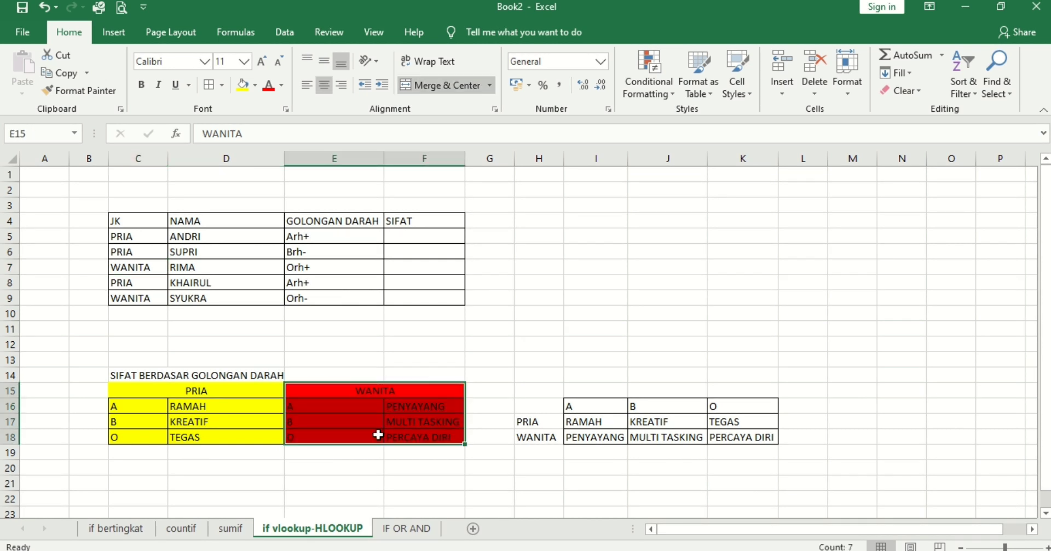
{"action": "left_click", "coordinate": [318, 232]}
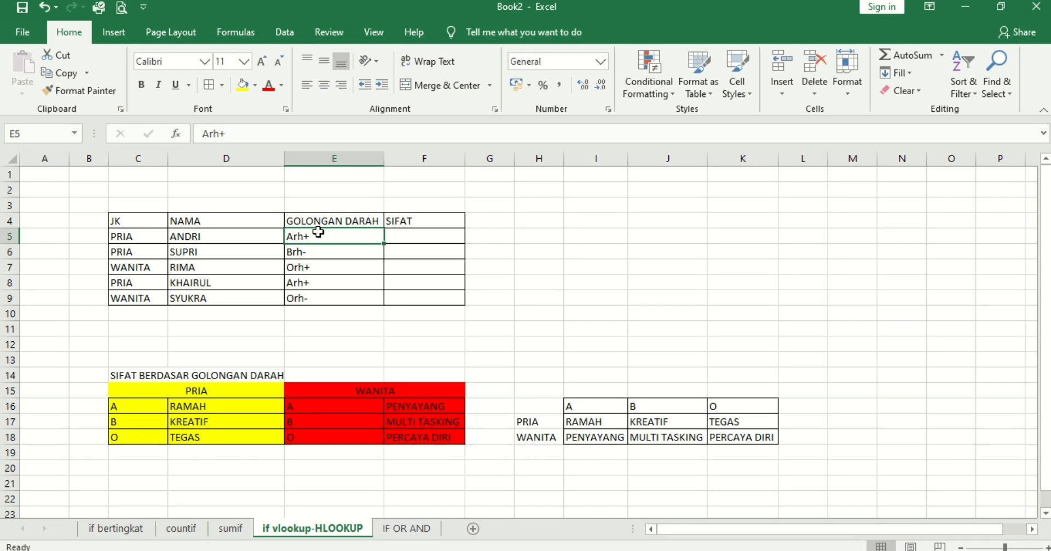
Remove the rhesus suffix from the blood types in E5 and E6, leaving A and B.
{"action": "double_click", "coordinate": [315, 236]}
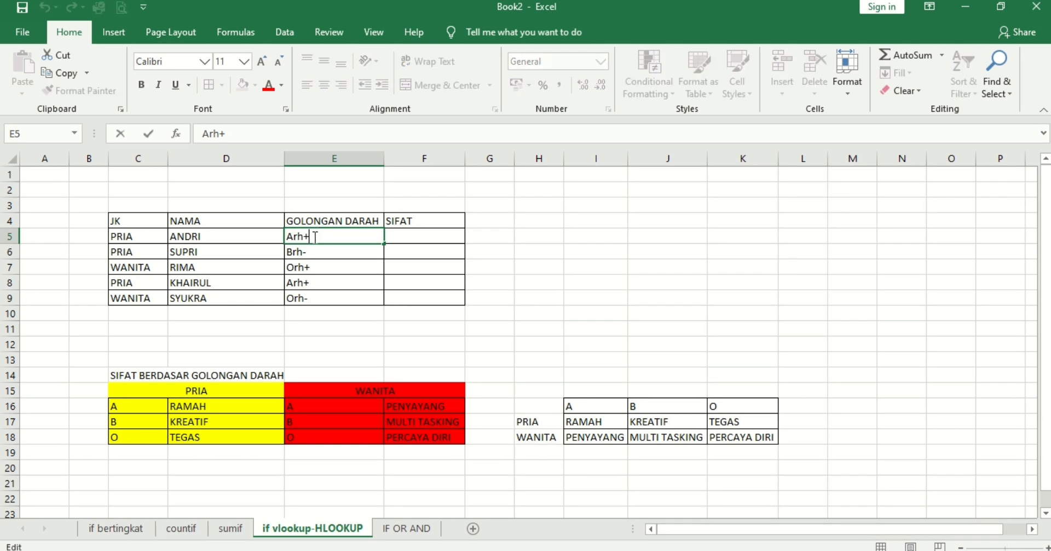
{"action": "key", "text": "Return"}
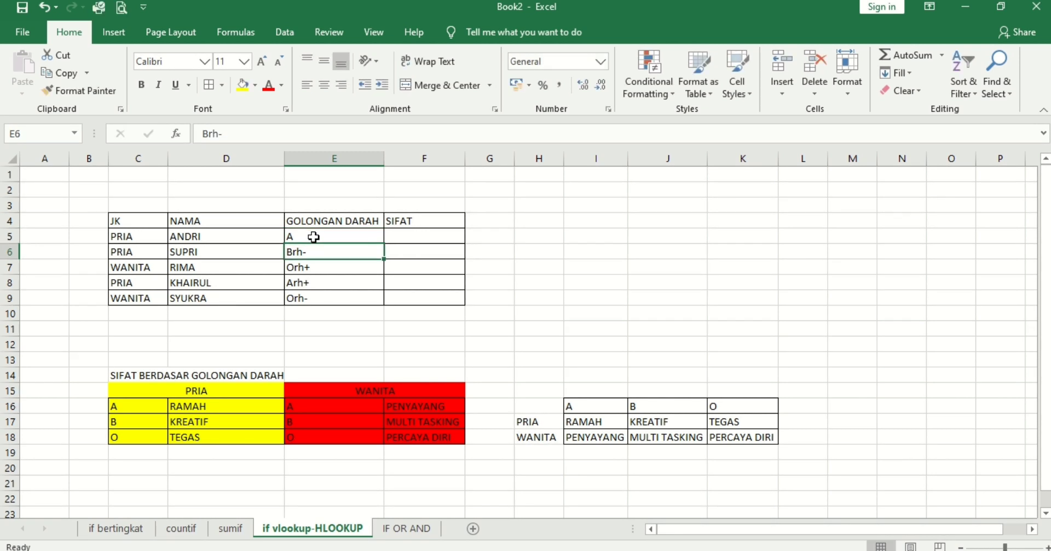
{"action": "left_click", "coordinate": [244, 138]}
{"action": "key", "text": "BackSpace"}
{"action": "key", "text": "Return"}
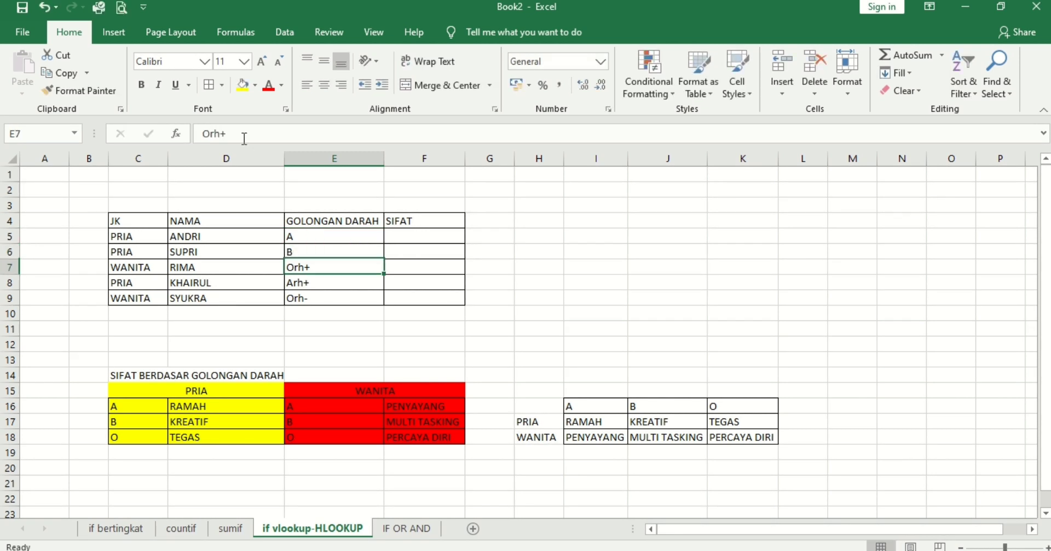
Shorten the blood types in E7, E8 and E9 to O, A and O.
{"action": "left_click", "coordinate": [244, 138]}
{"action": "key", "text": "BackSpace"}
{"action": "key", "text": "BackSpace"}
{"action": "key", "text": "BackSpace"}
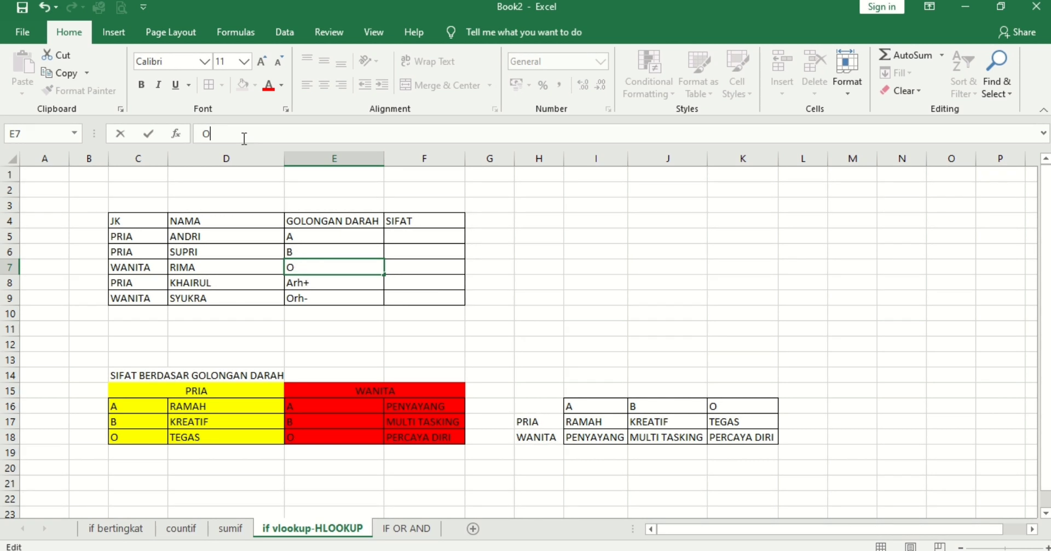
{"action": "key", "text": "Return"}
{"action": "left_click", "coordinate": [245, 138]}
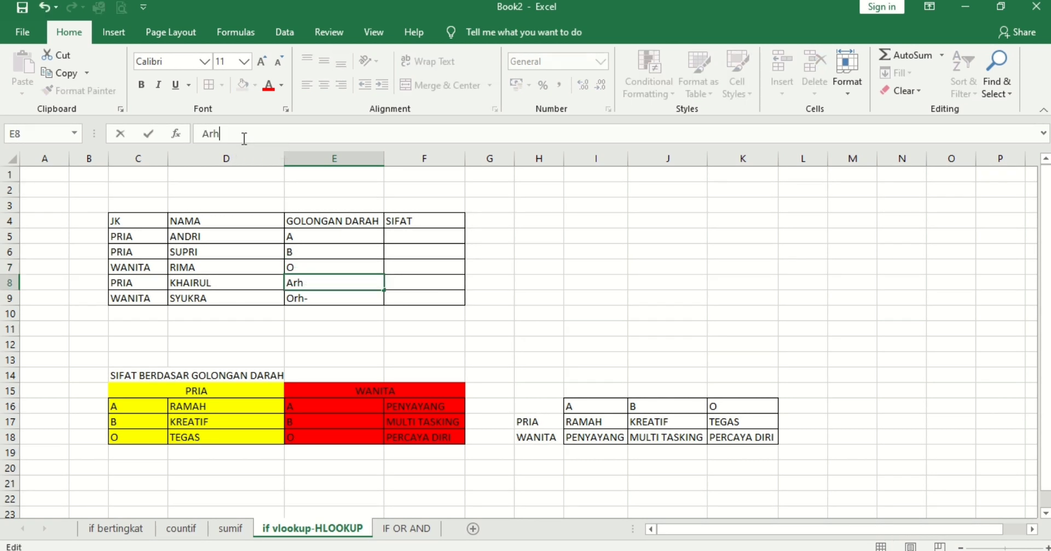
{"action": "key", "text": "Return"}
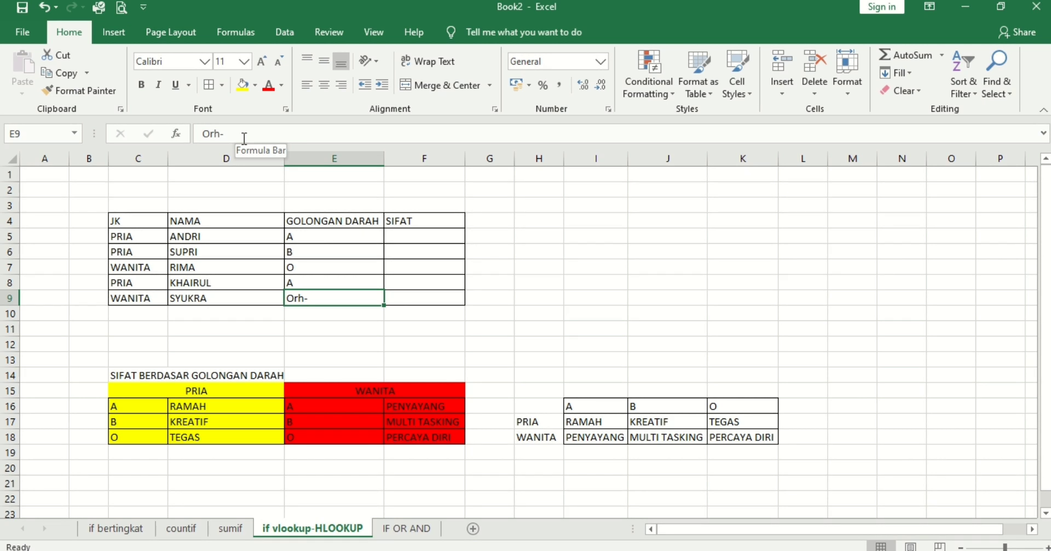
{"action": "left_click", "coordinate": [244, 138]}
{"action": "key", "text": "BackSpace"}
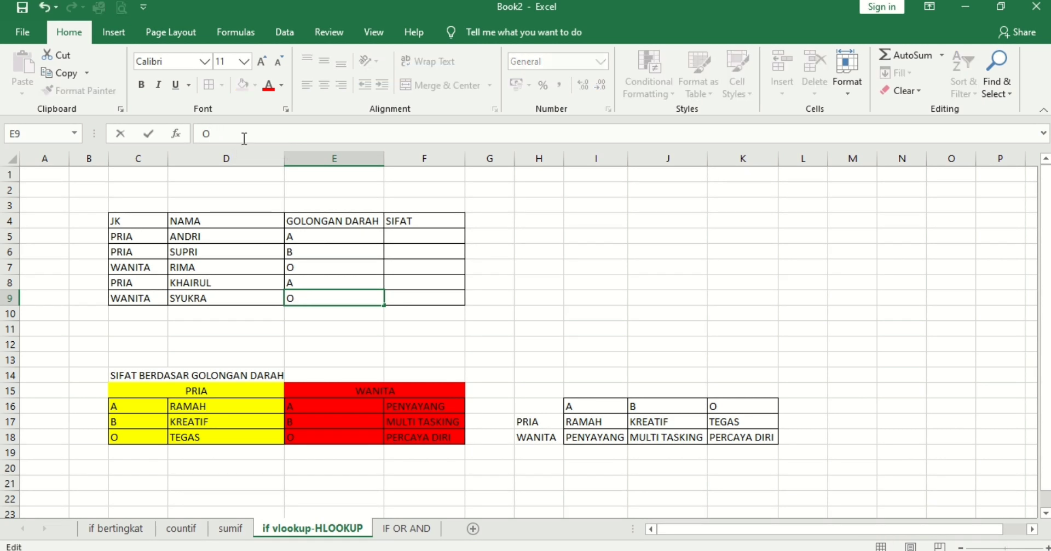
{"action": "key", "text": "Return"}
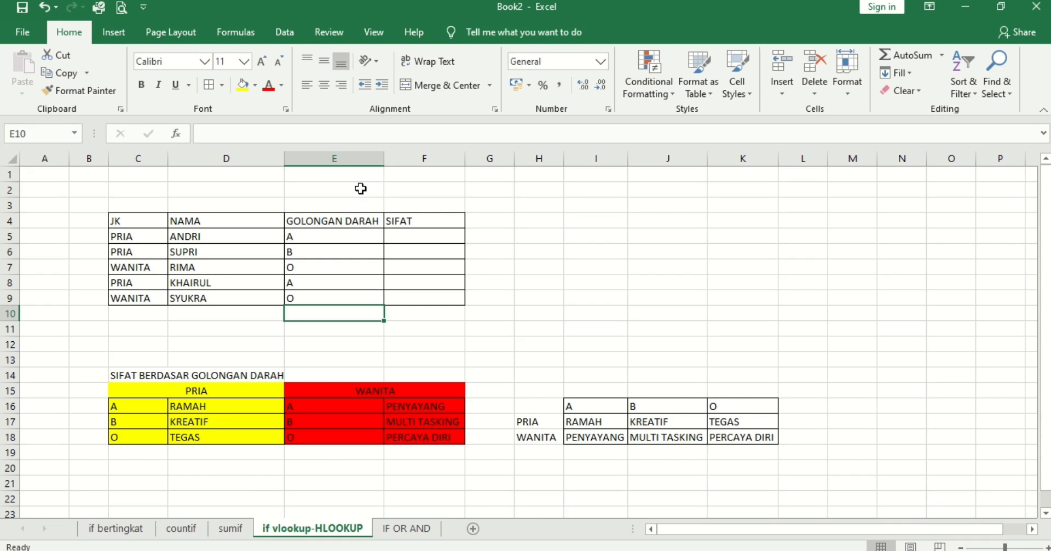
{"action": "left_click", "coordinate": [404, 237]}
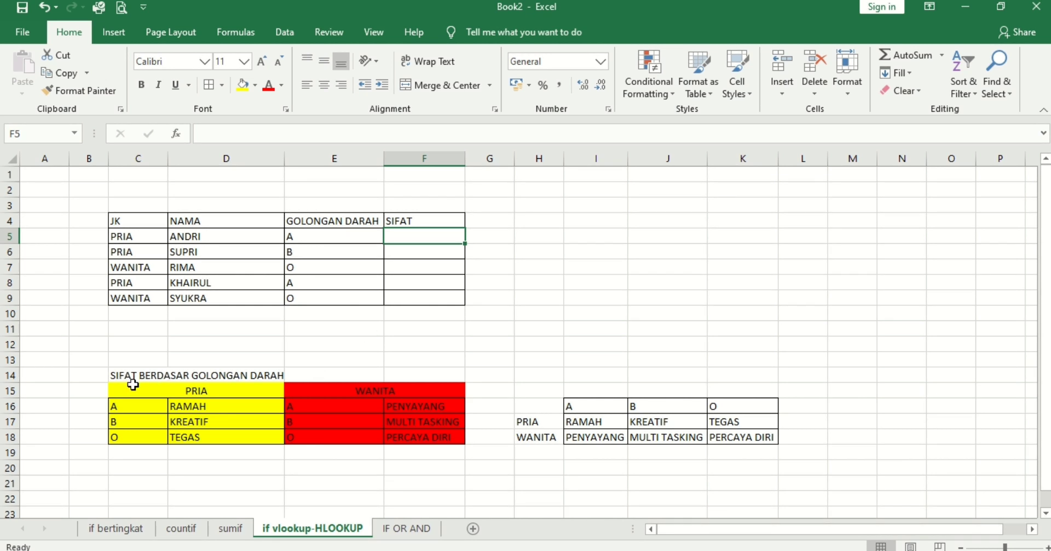
{"action": "left_click_drag", "start_coordinate": [126, 390], "coordinate": [732, 437]}
{"action": "left_click", "coordinate": [605, 405]}
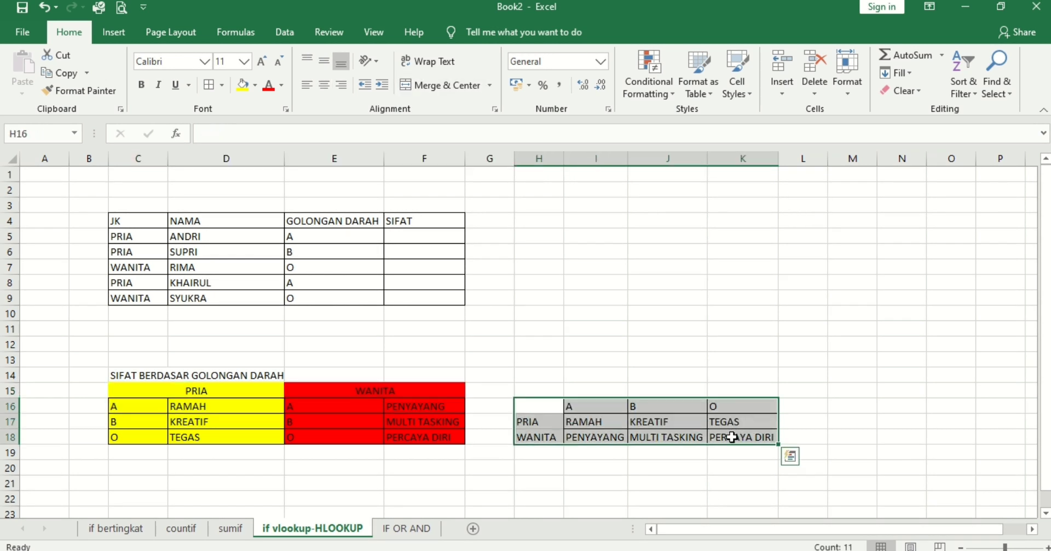
{"action": "left_click", "coordinate": [414, 224]}
Start an IF formula in F5 with an equality test on the gender in C5.
{"action": "double_click", "coordinate": [397, 234]}
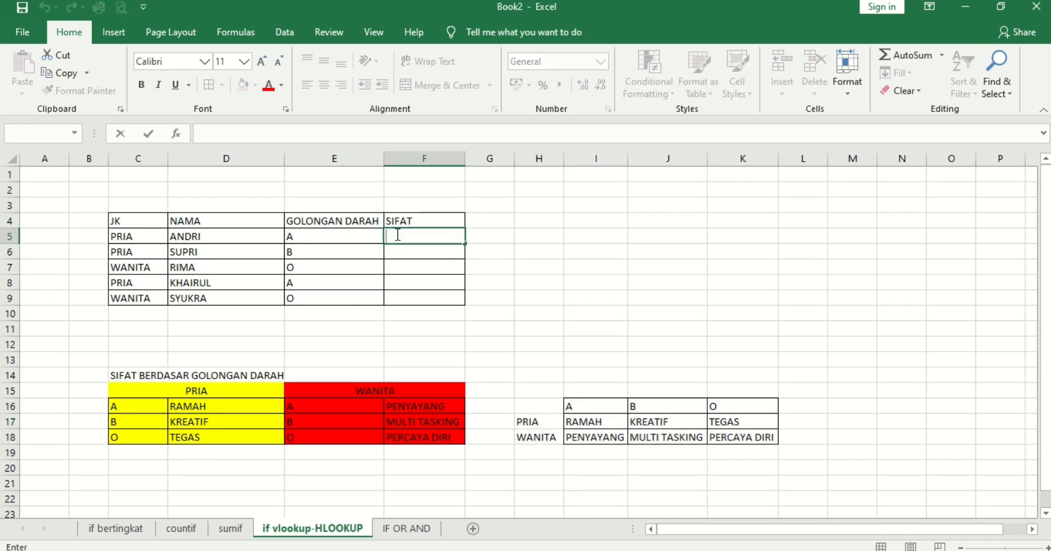
{"action": "type", "text": "="}
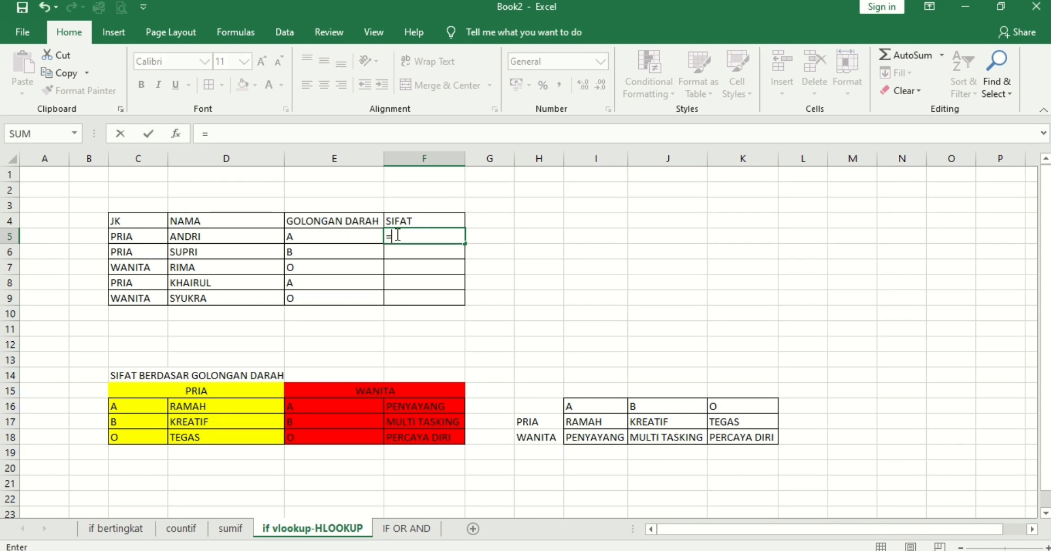
{"action": "type", "text": "IF"}
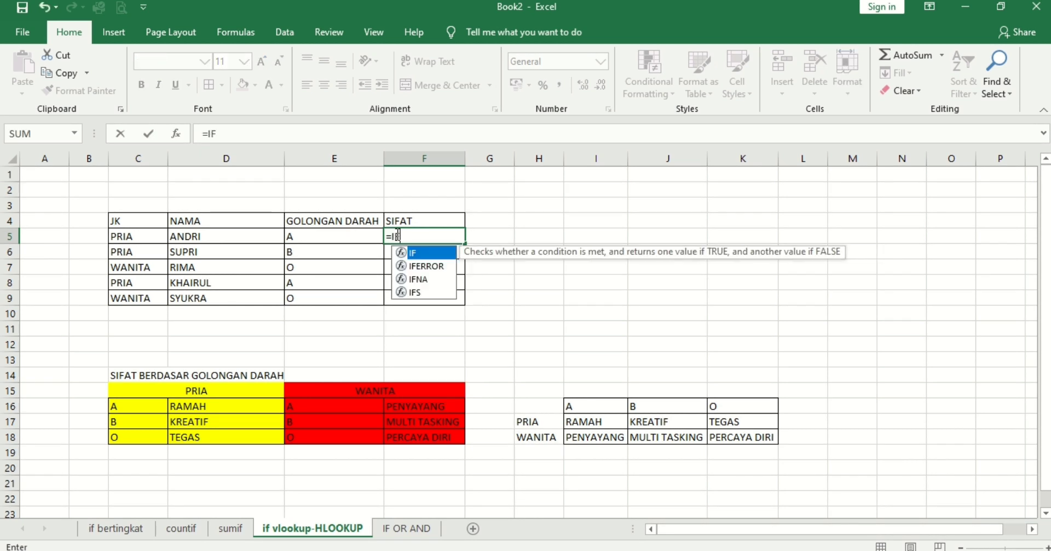
{"action": "type", "text": "("}
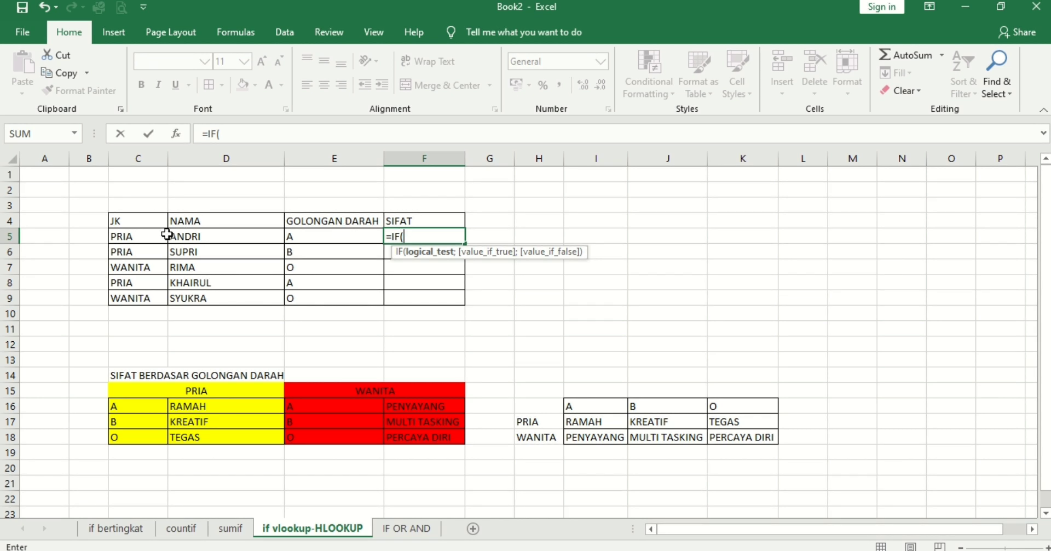
{"action": "left_click", "coordinate": [133, 236]}
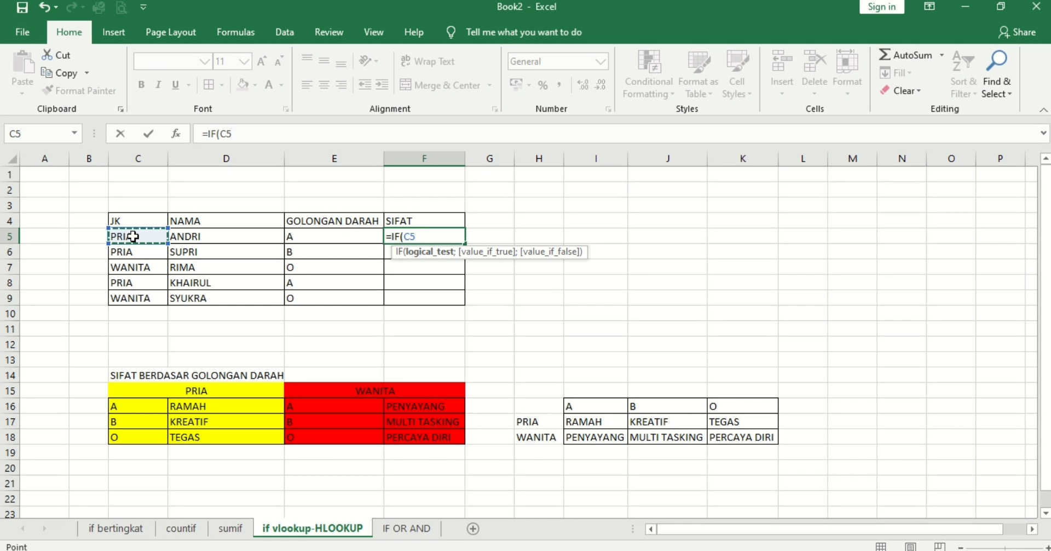
{"action": "type", "text": "="}
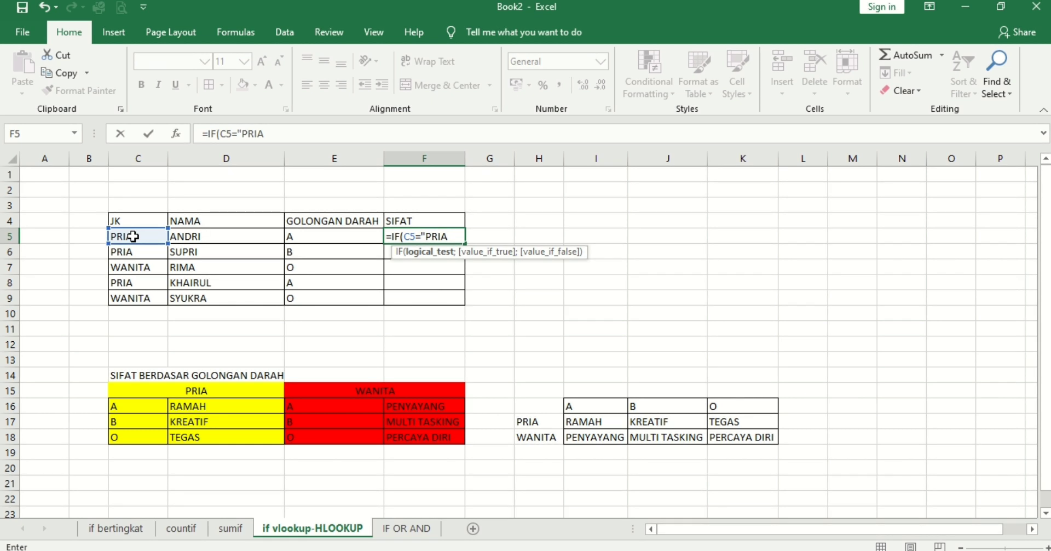
{"action": "type", "text": "\"PRI"}
{"action": "key", "text": "BackSpace"}
{"action": "key", "text": "BackSpace"}
{"action": "key", "text": "BackSpace"}
Compare C5 with the PRIA header in C15 and begin a VLOOKUP as the value if true.
{"action": "left_click", "coordinate": [200, 391]}
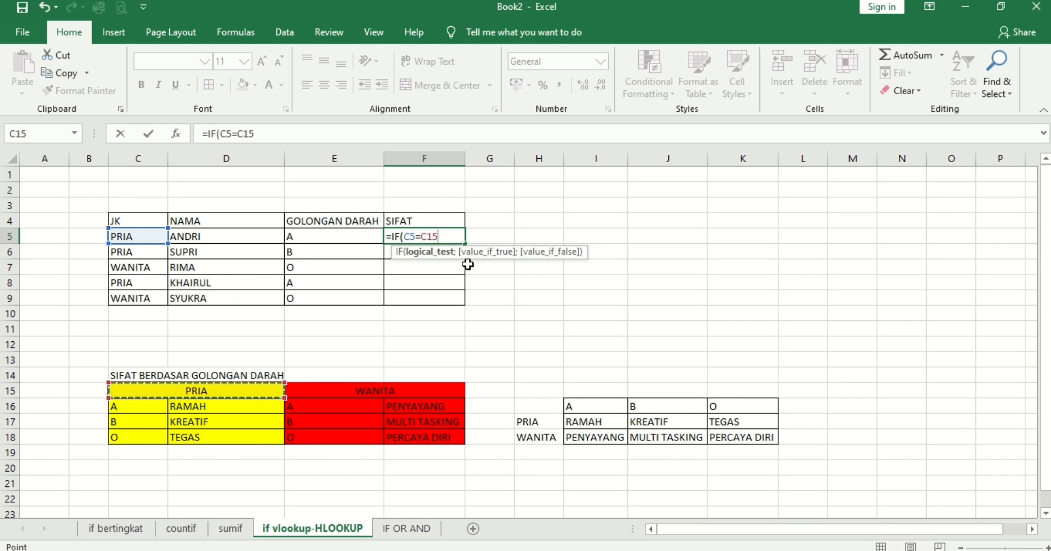
{"action": "type", "text": ";VLO"}
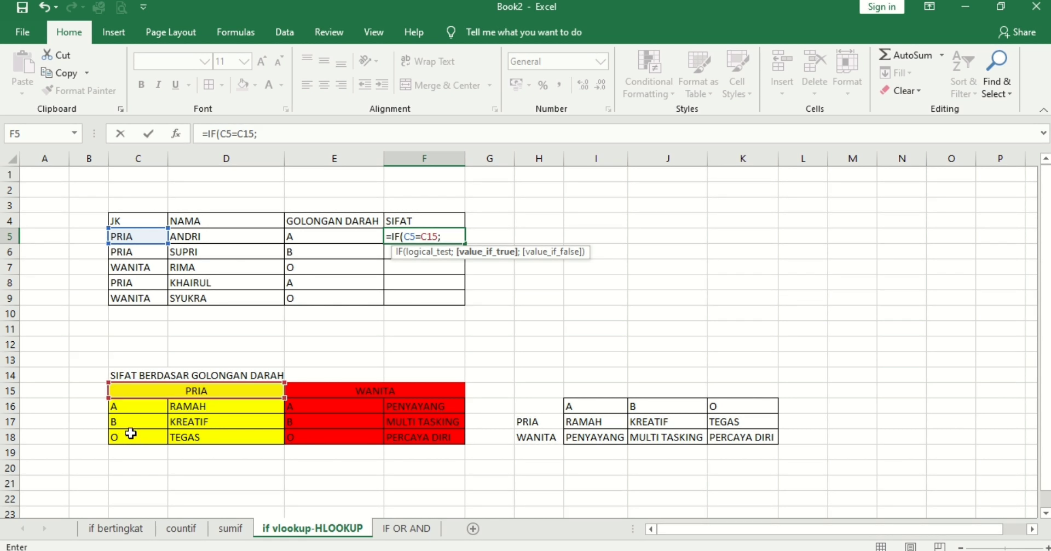
{"action": "type", "text": "VL"}
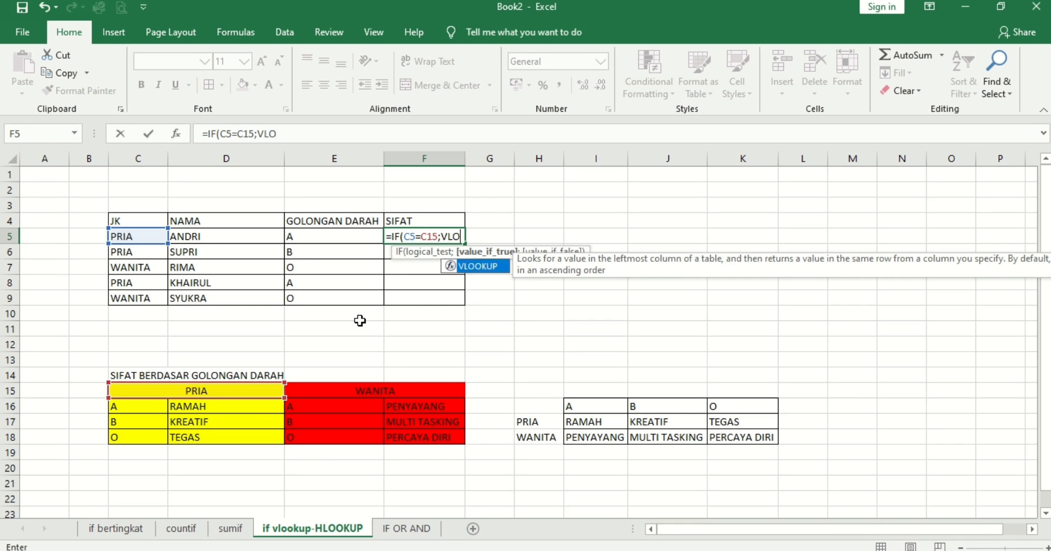
{"action": "type", "text": "O"}
{"action": "double_click", "coordinate": [482, 267]}
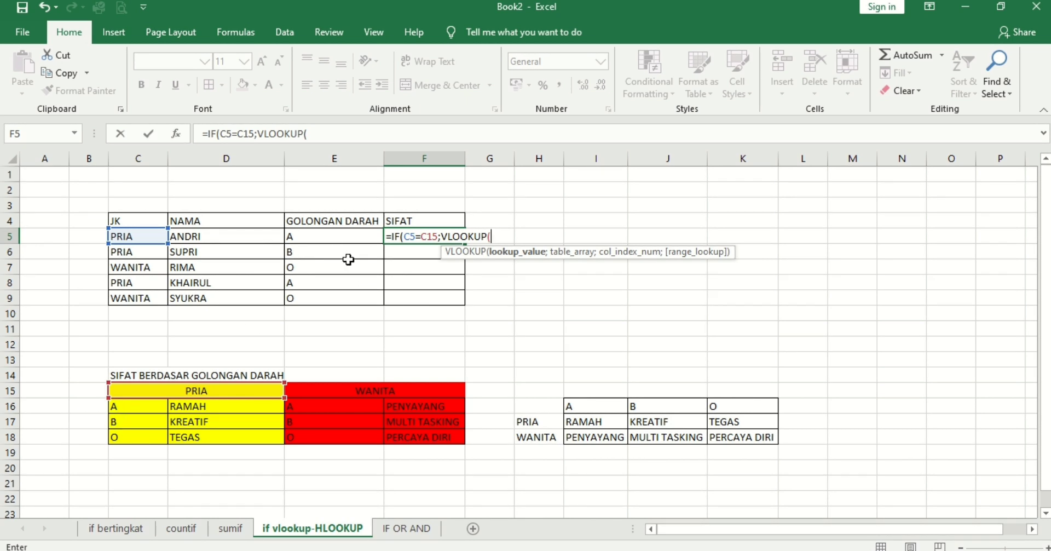
Complete the VLOOKUP with lookup value E5, absolute range $C$16:$F$18, column 2 and match type 0.
{"action": "left_click", "coordinate": [308, 237]}
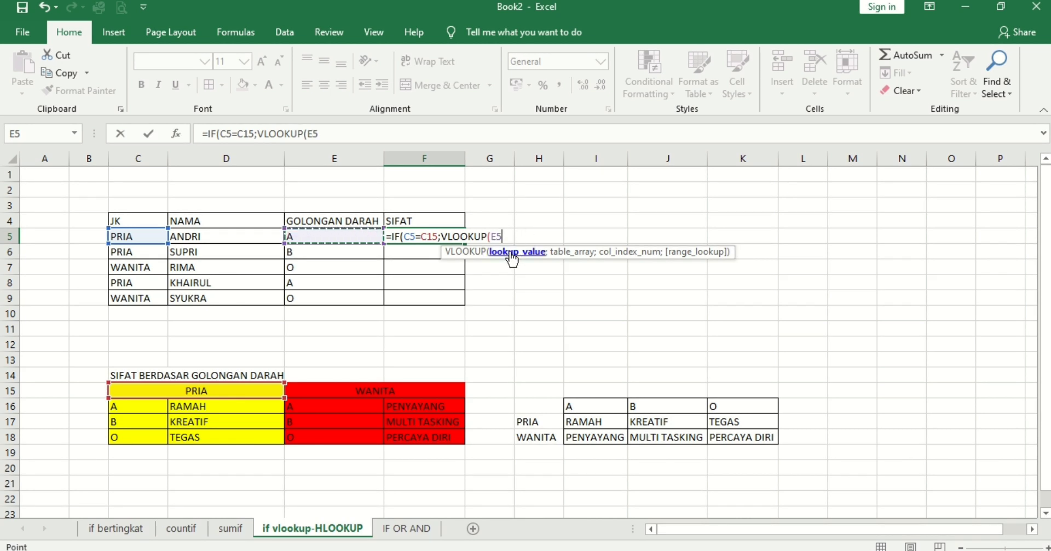
{"action": "type", "text": ";"}
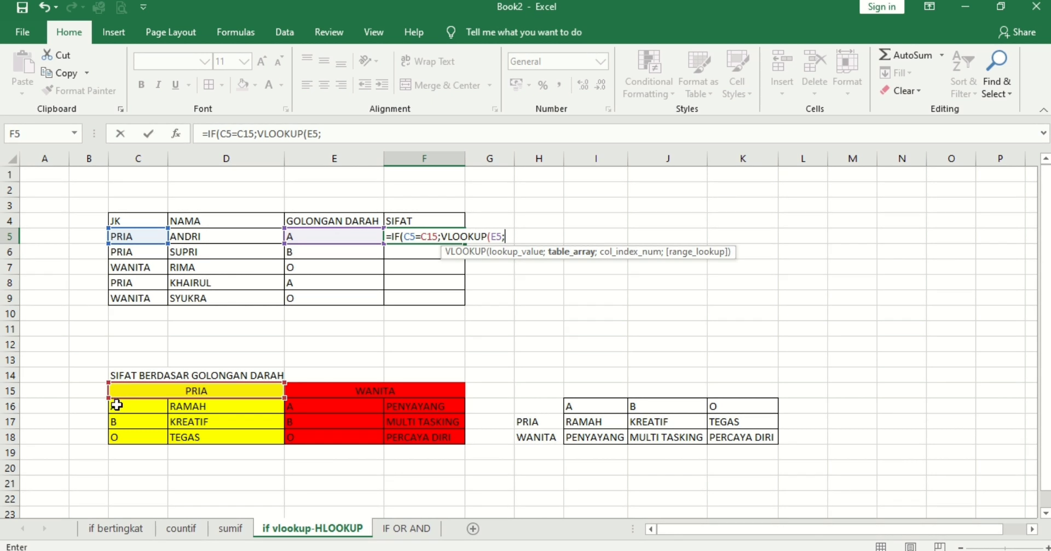
{"action": "left_click_drag", "start_coordinate": [116, 405], "coordinate": [442, 437]}
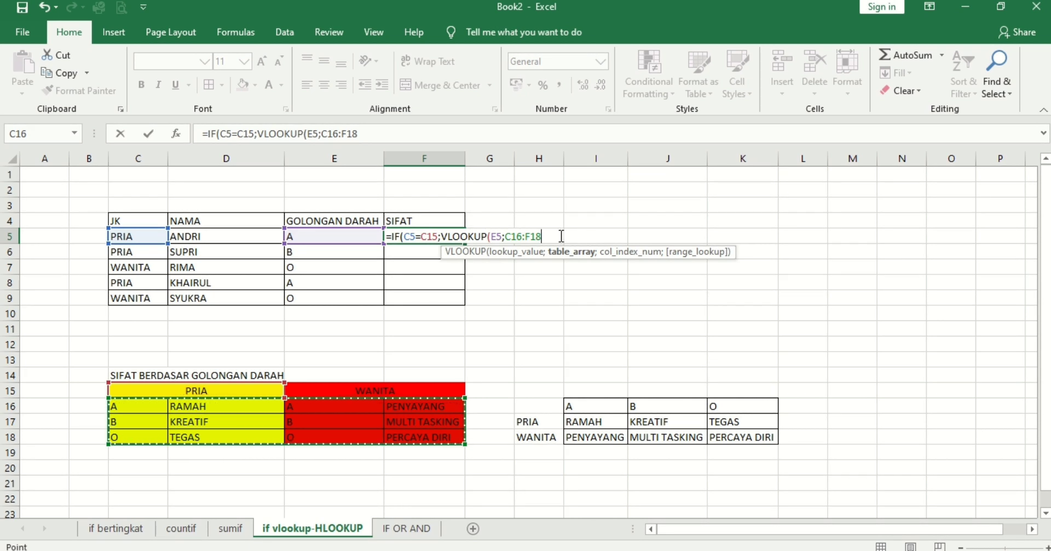
{"action": "key", "text": "F4"}
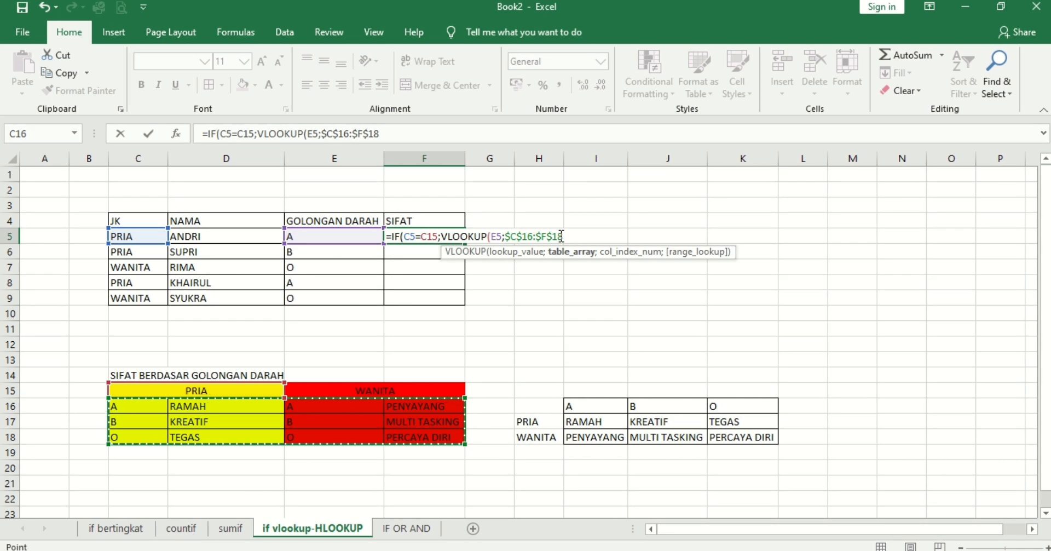
{"action": "type", "text": ";2"}
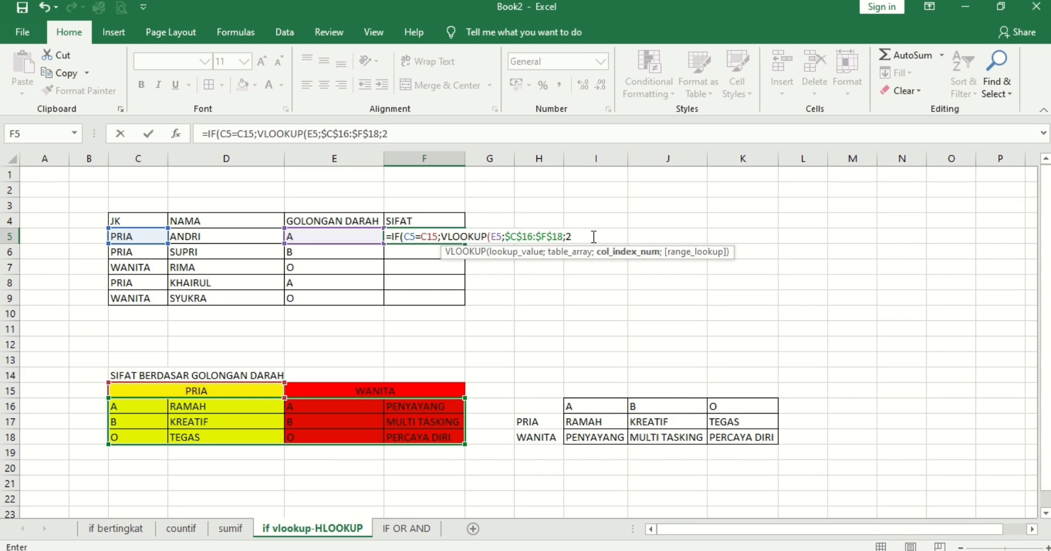
{"action": "type", "text": ";0"}
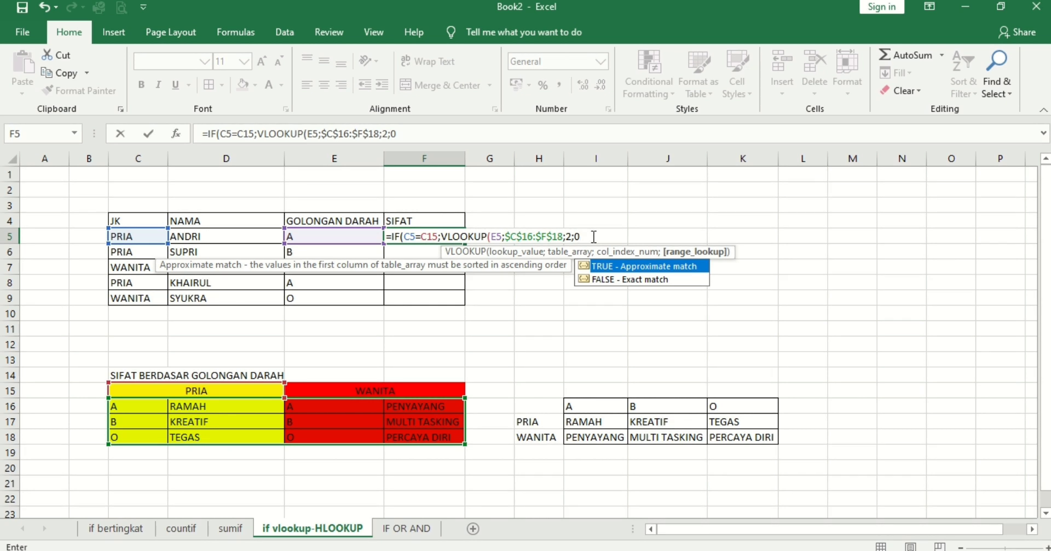
{"action": "type", "text": ")"}
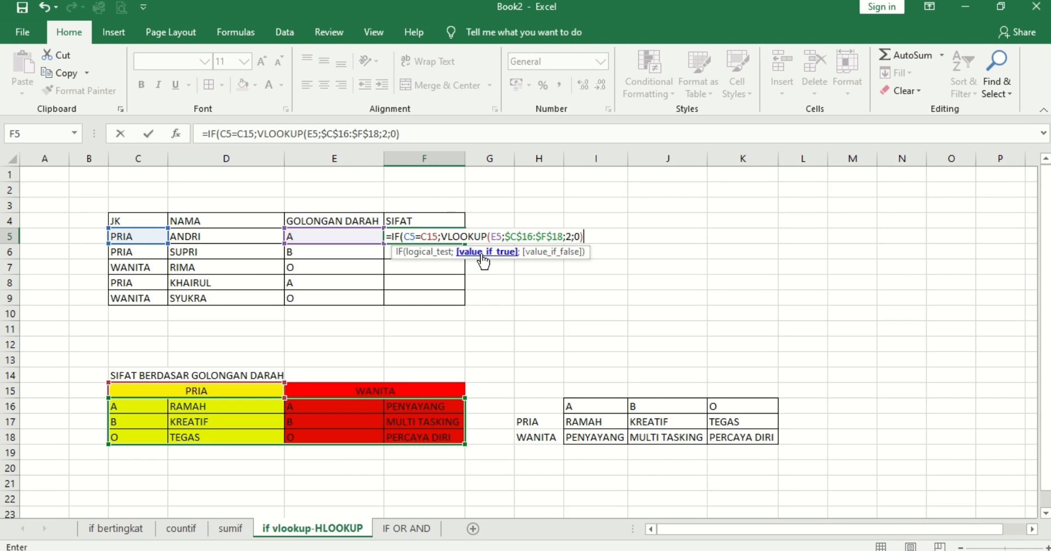
Check the IF formula's condition and value-if-true arguments, and add a separator for the value-if-false argument.
{"action": "left_click", "coordinate": [444, 253]}
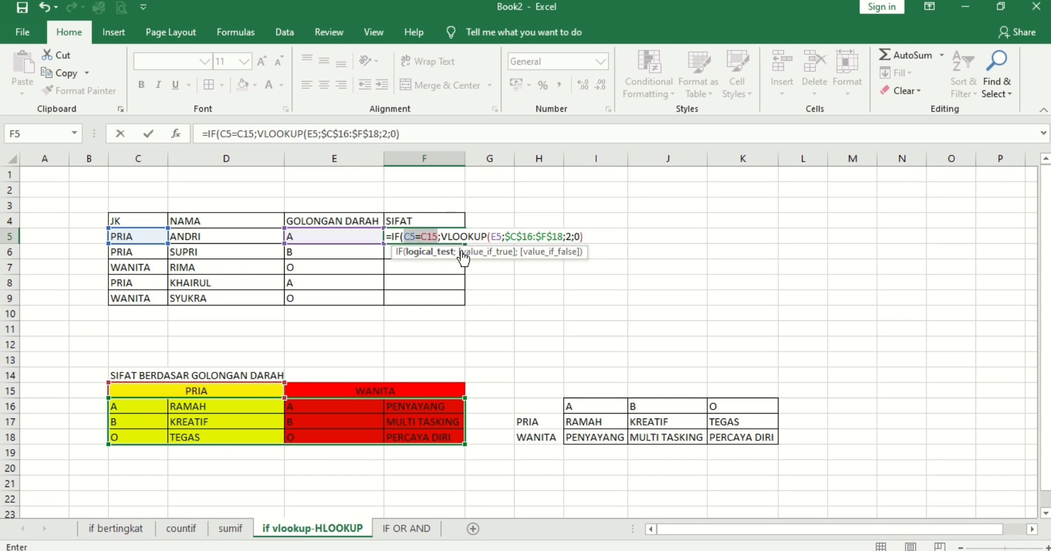
{"action": "left_click", "coordinate": [487, 252]}
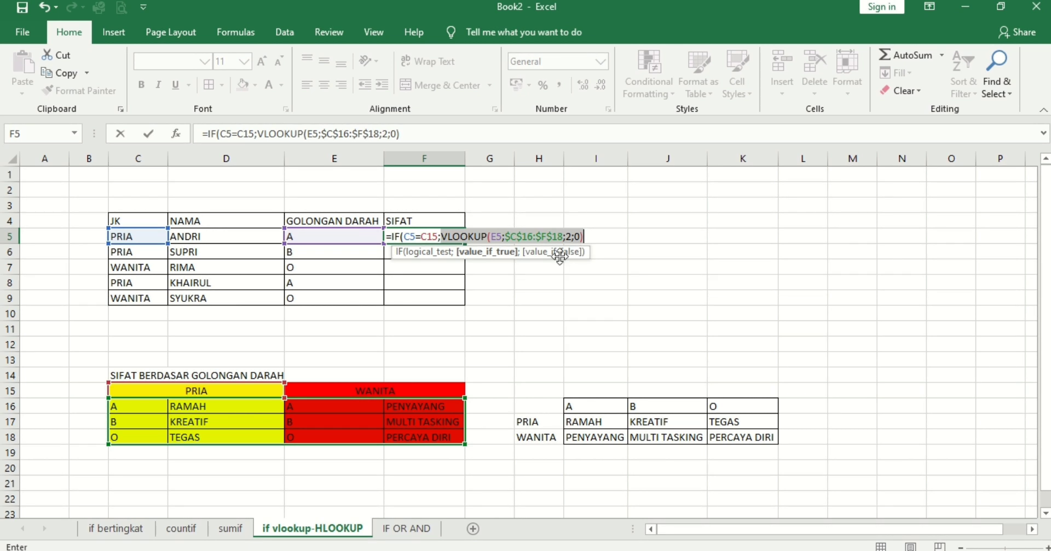
{"action": "left_click", "coordinate": [604, 233]}
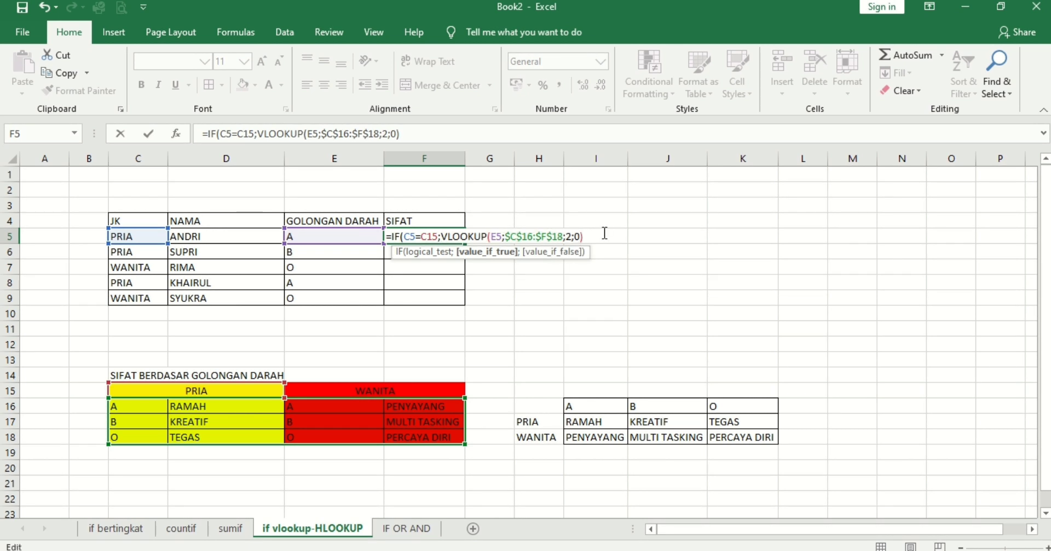
{"action": "type", "text": ";"}
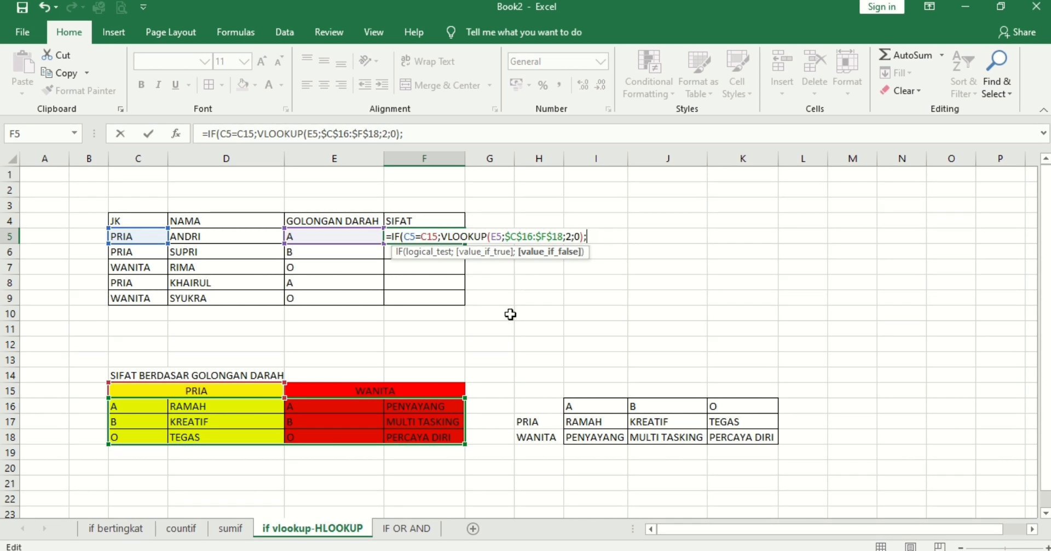
{"action": "left_click", "coordinate": [353, 421]}
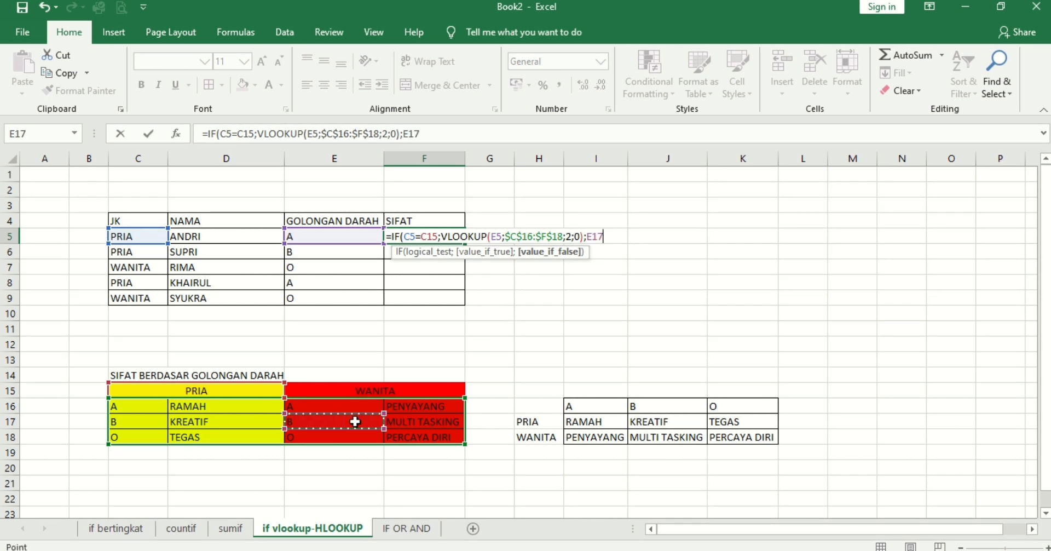
{"action": "key", "text": "BackSpace"}
{"action": "key", "text": "BackSpace"}
{"action": "key", "text": "BackSpace"}
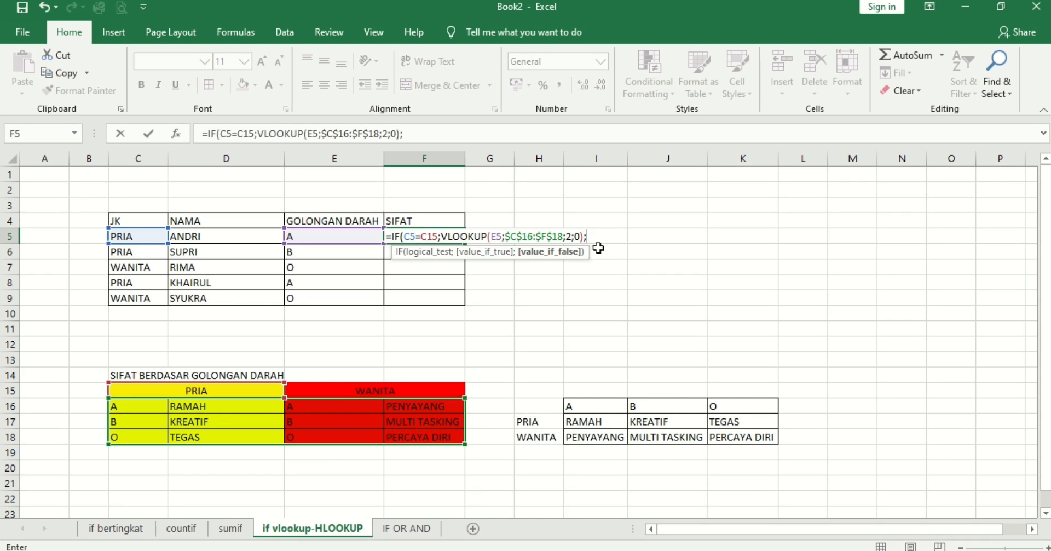
Begin a second VLOOKUP as the IF formula's value if false, with E5 as its lookup value.
{"action": "type", "text": "VL"}
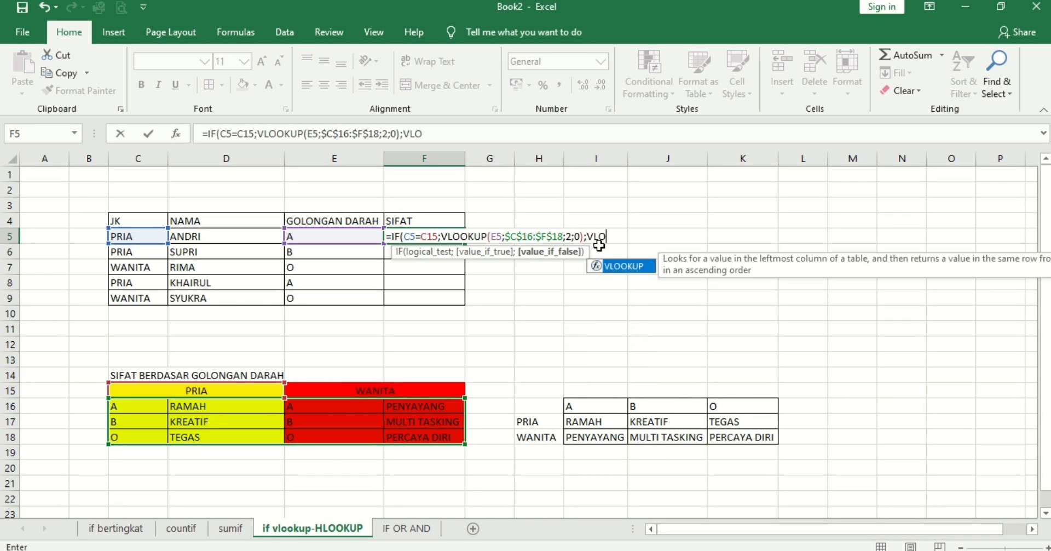
{"action": "type", "text": "O"}
{"action": "double_click", "coordinate": [632, 265]}
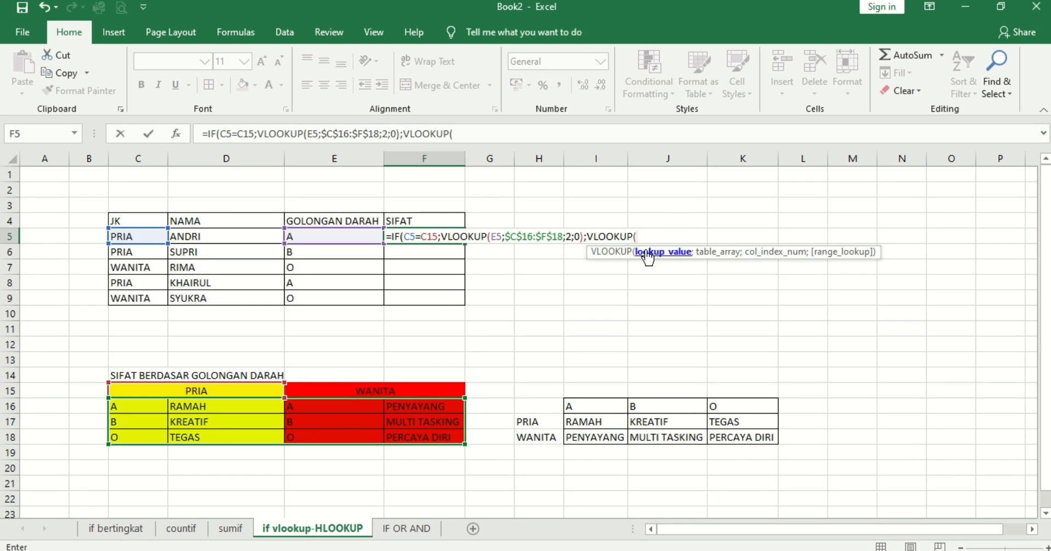
{"action": "left_click", "coordinate": [323, 236]}
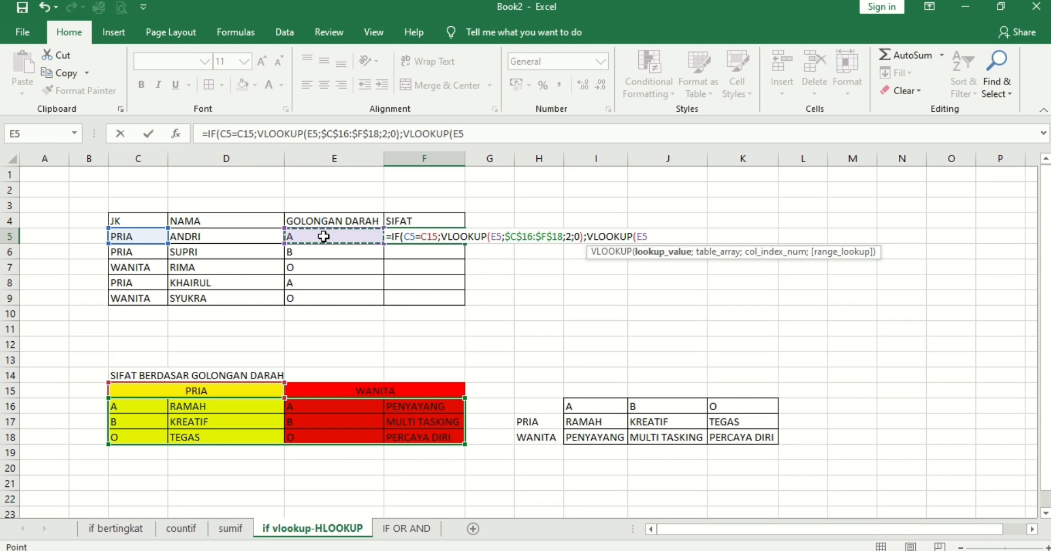
{"action": "type", "text": ";"}
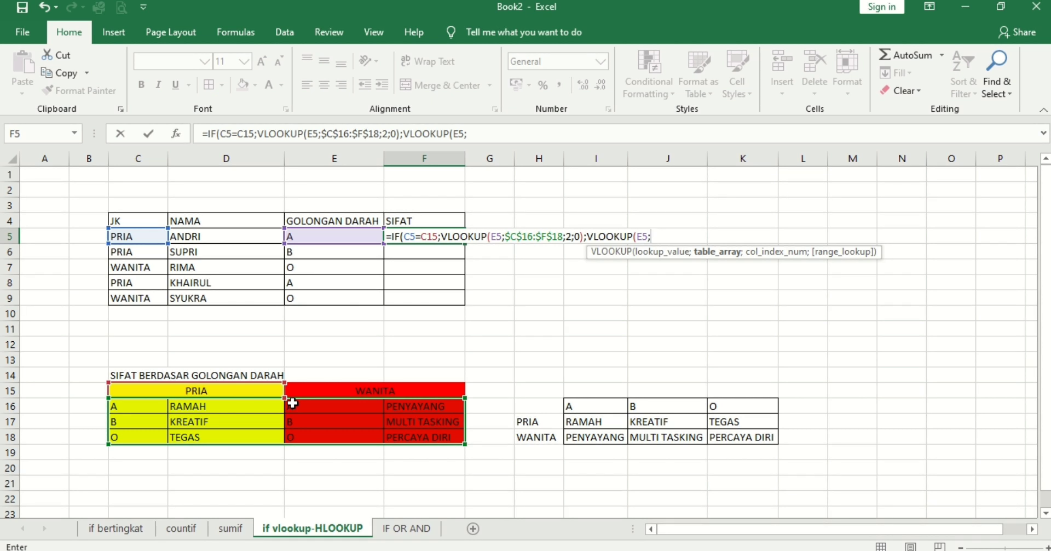
Set the second VLOOKUP's table range to the WANITA data as absolute reference $E$16:$F$18.
{"action": "left_click", "coordinate": [307, 407]}
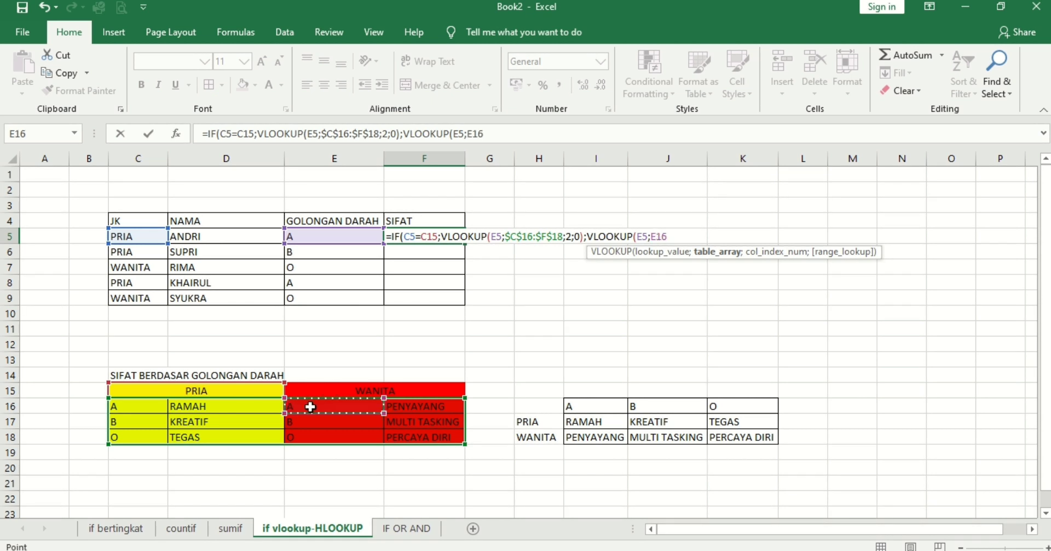
{"action": "left_click_drag", "start_coordinate": [334, 407], "coordinate": [407, 432]}
{"action": "left_click", "coordinate": [340, 408]}
{"action": "left_click_drag", "start_coordinate": [321, 410], "coordinate": [411, 435]}
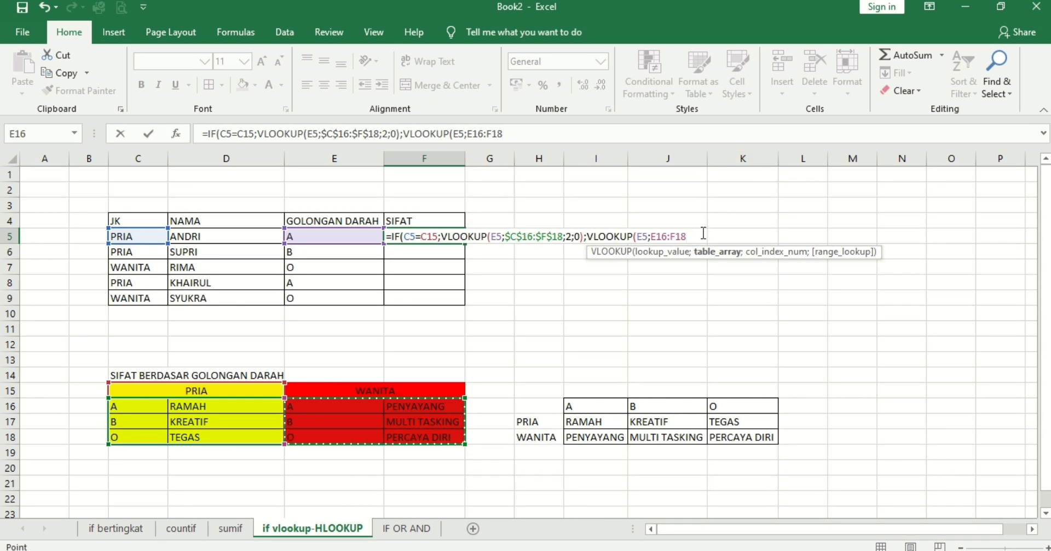
{"action": "key", "text": "F4"}
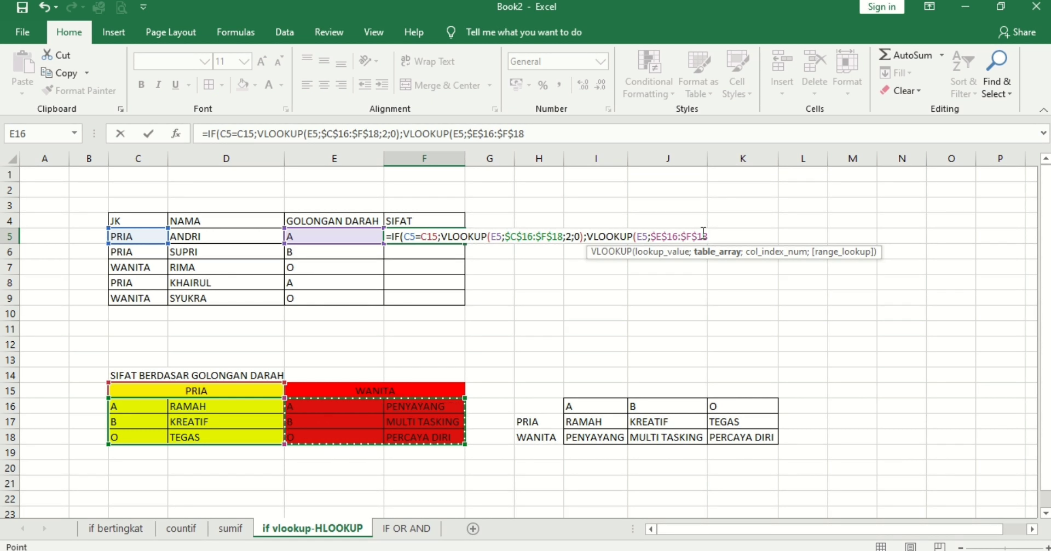
Complete the second VLOOKUP with column 2 and match type 0, and enter the finished IF formula in F5.
{"action": "type", "text": ";2"}
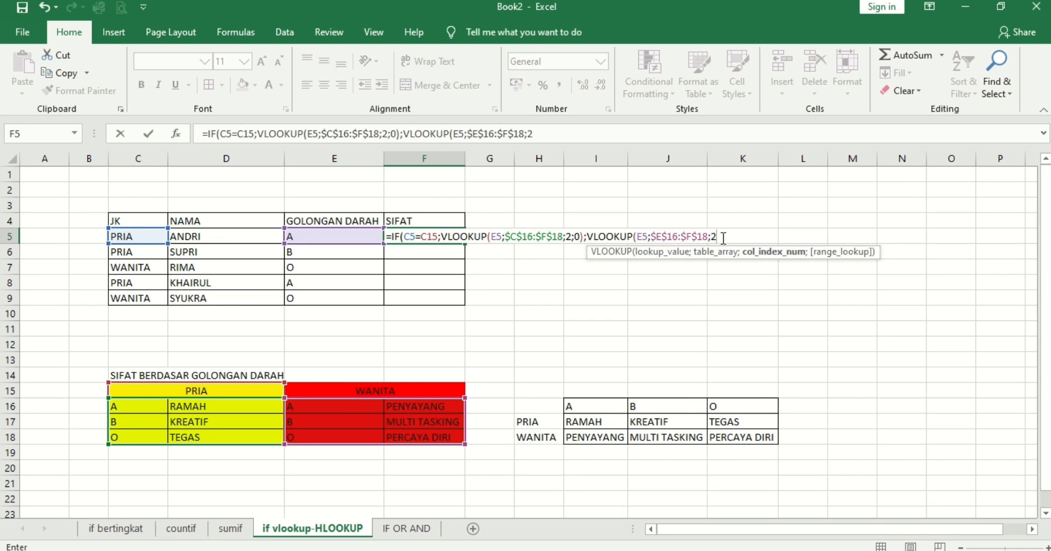
{"action": "type", "text": ";"}
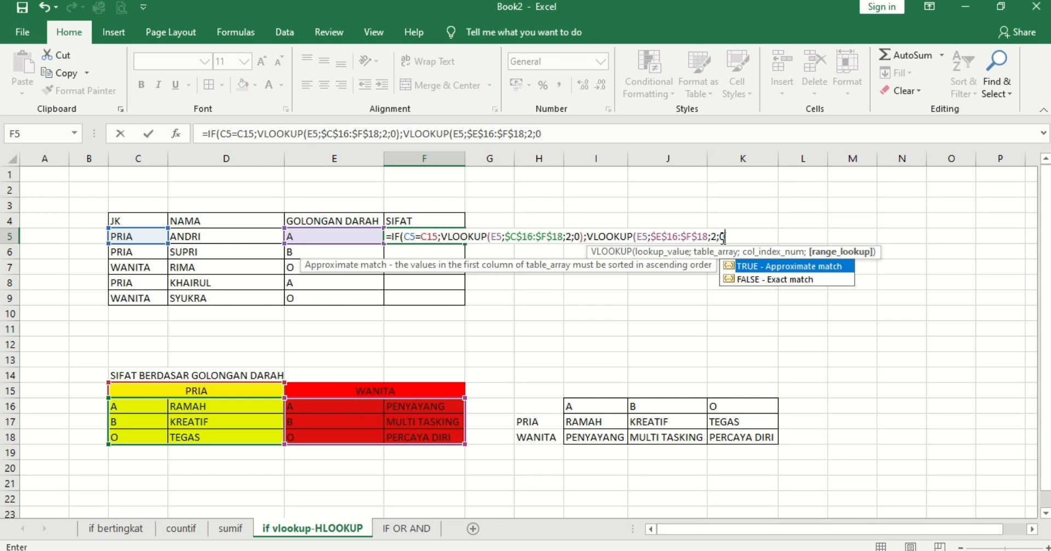
{"action": "type", "text": "0)"}
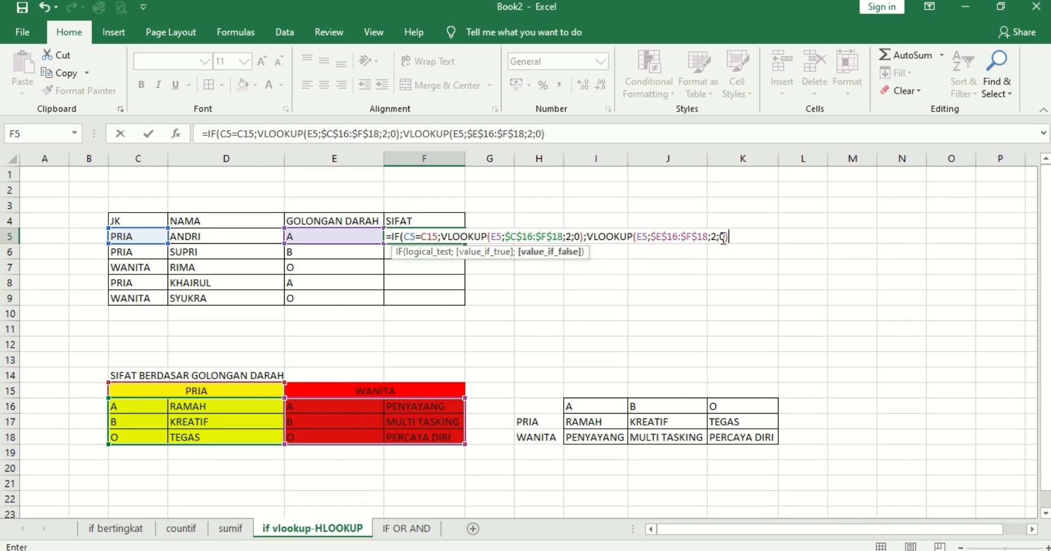
{"action": "type", "text": ")"}
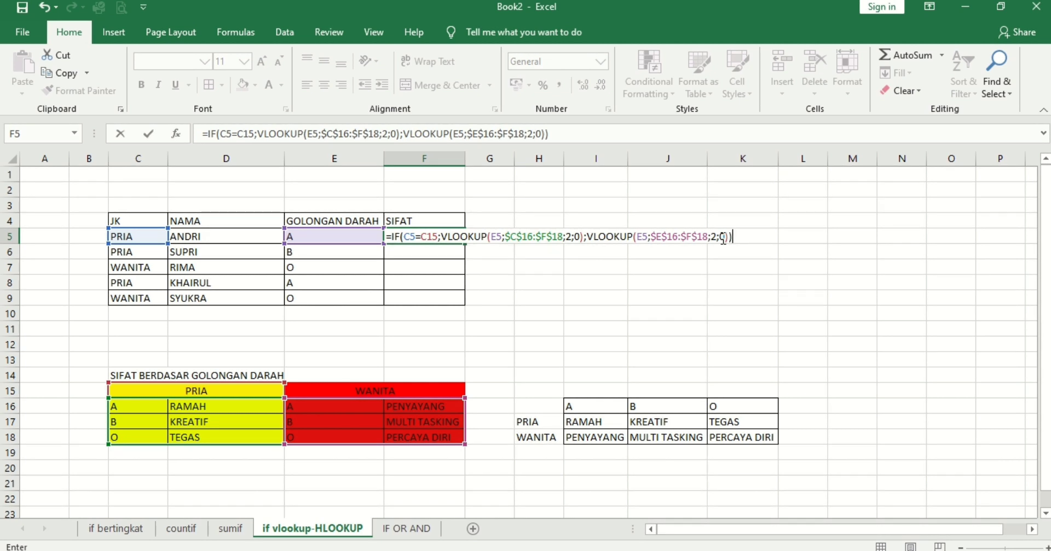
{"action": "key", "text": "Return"}
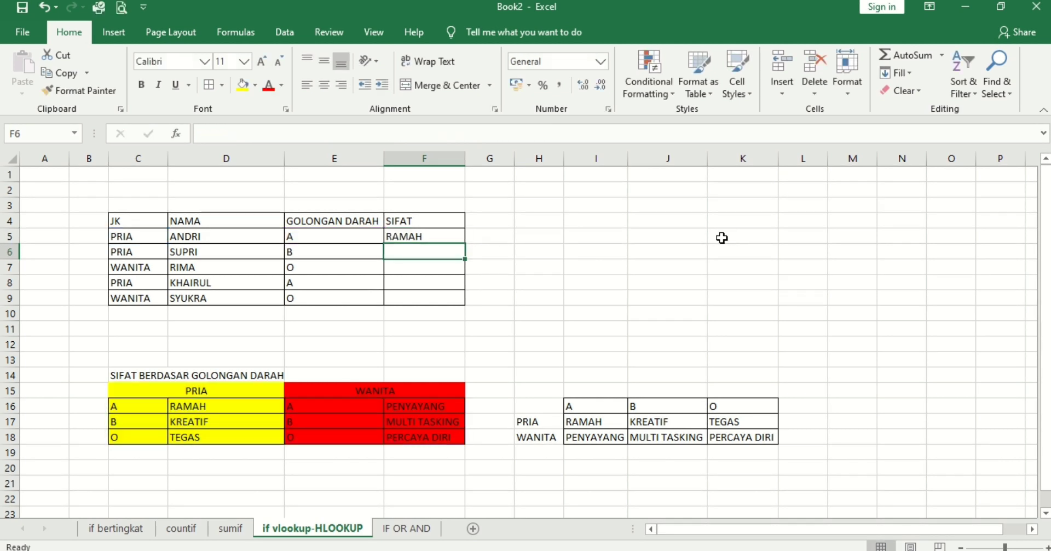
Check the first row's trait against the PRIA table and copy the F5 formula down through F9.
{"action": "left_click", "coordinate": [132, 236]}
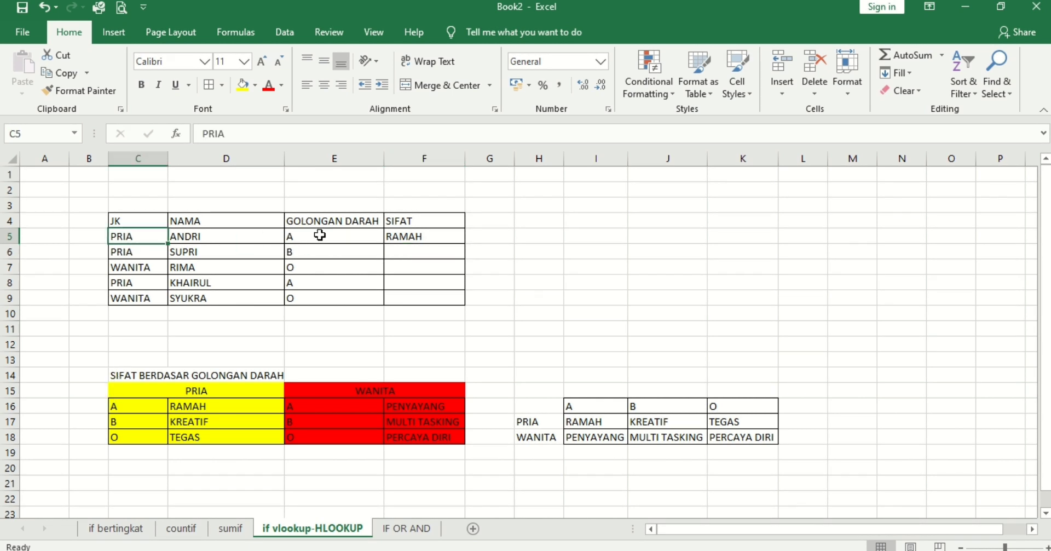
{"action": "left_click", "coordinate": [130, 403]}
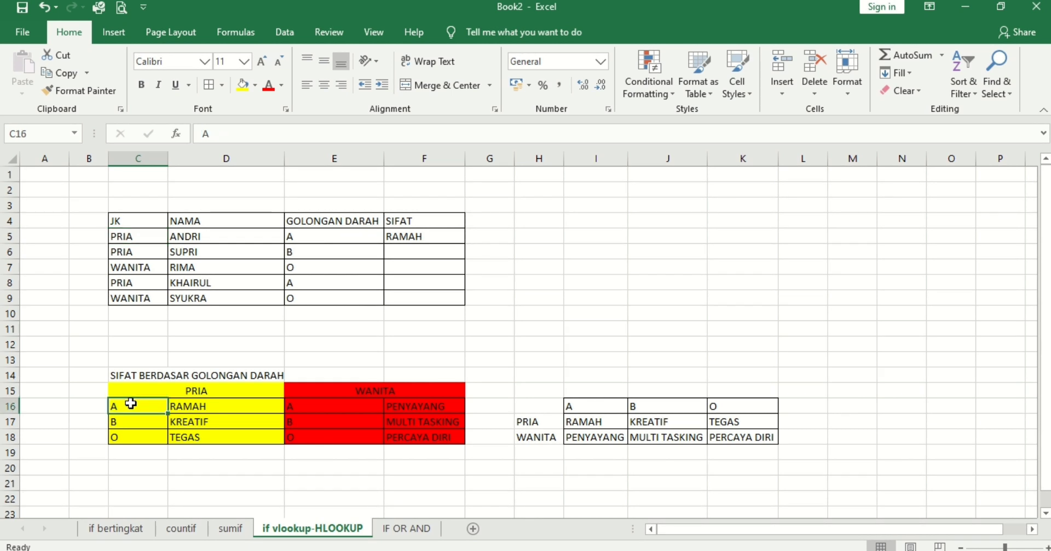
{"action": "left_click", "coordinate": [213, 402]}
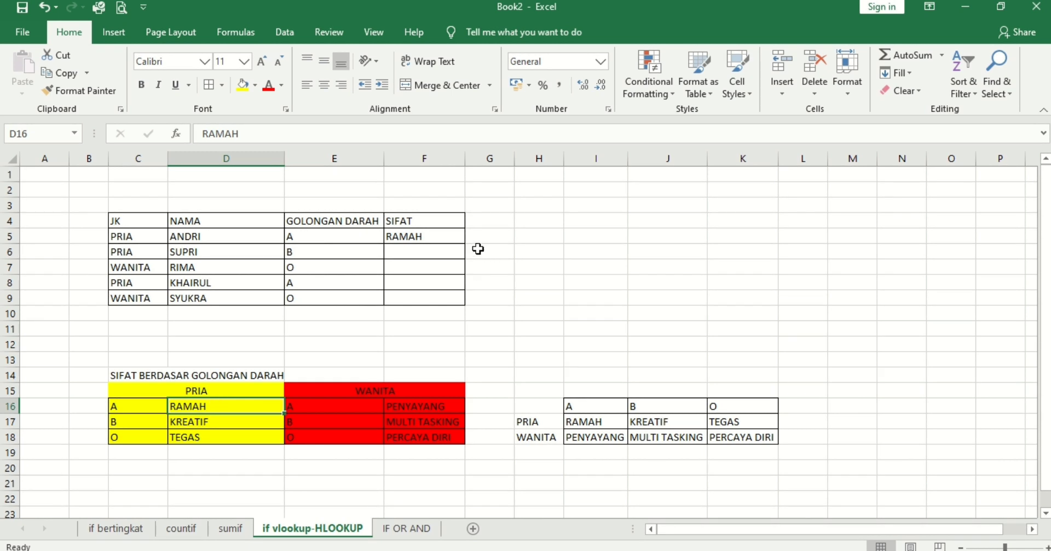
{"action": "left_click", "coordinate": [438, 237]}
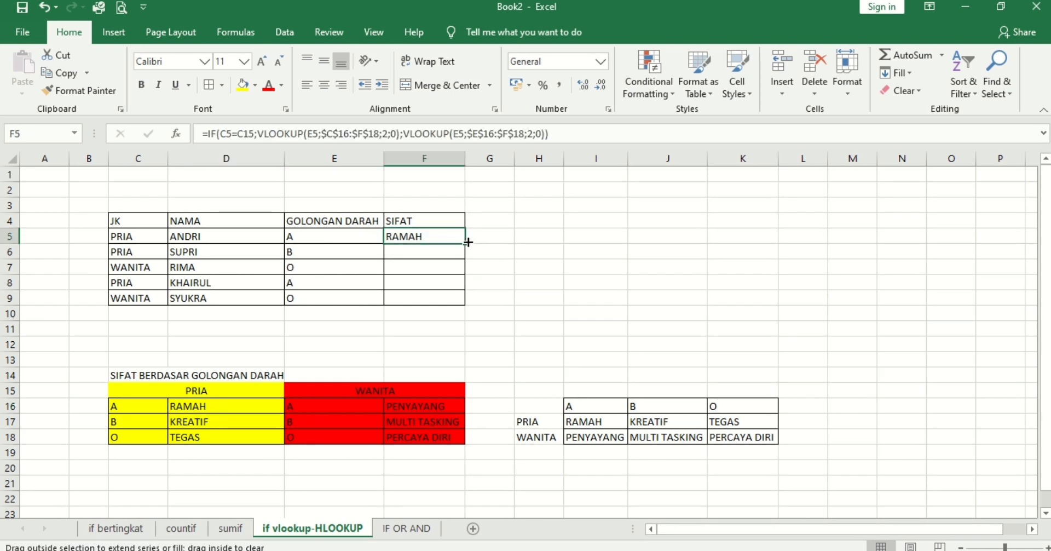
{"action": "left_click_drag", "start_coordinate": [468, 241], "coordinate": [467, 302]}
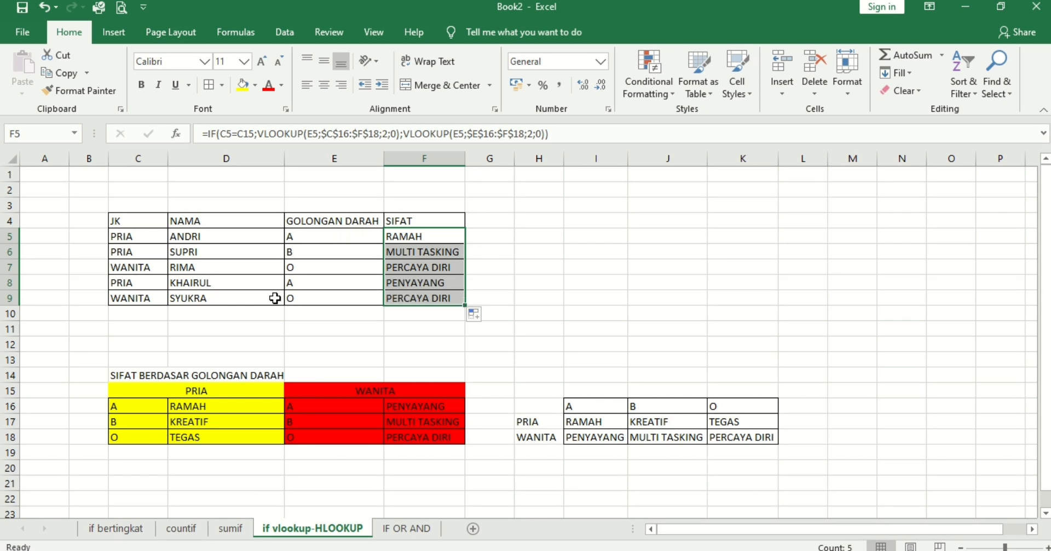
Compare the gender and blood type in row 9 with the matching entry in the WANITA lookup table.
{"action": "left_click", "coordinate": [148, 300]}
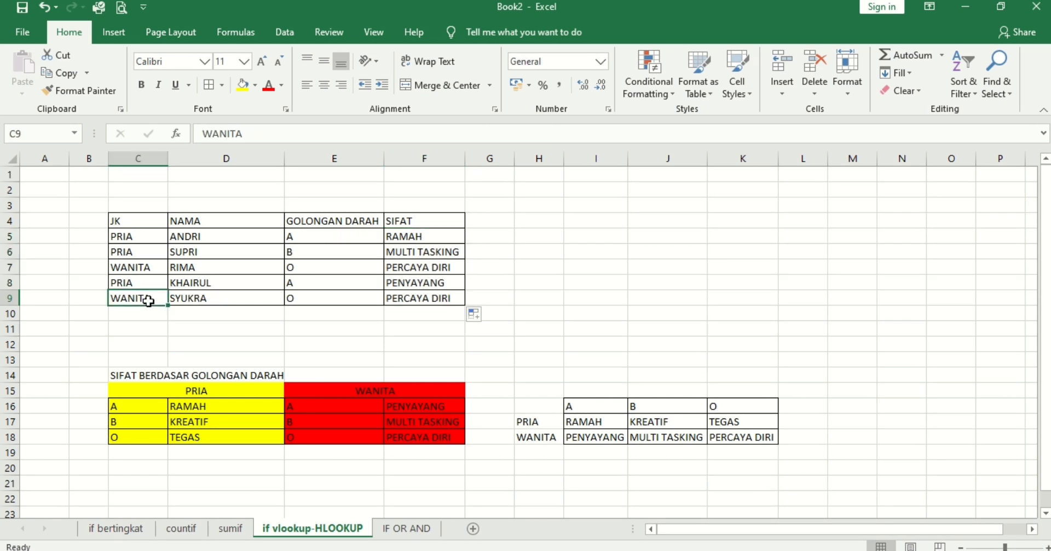
{"action": "left_click", "coordinate": [309, 294]}
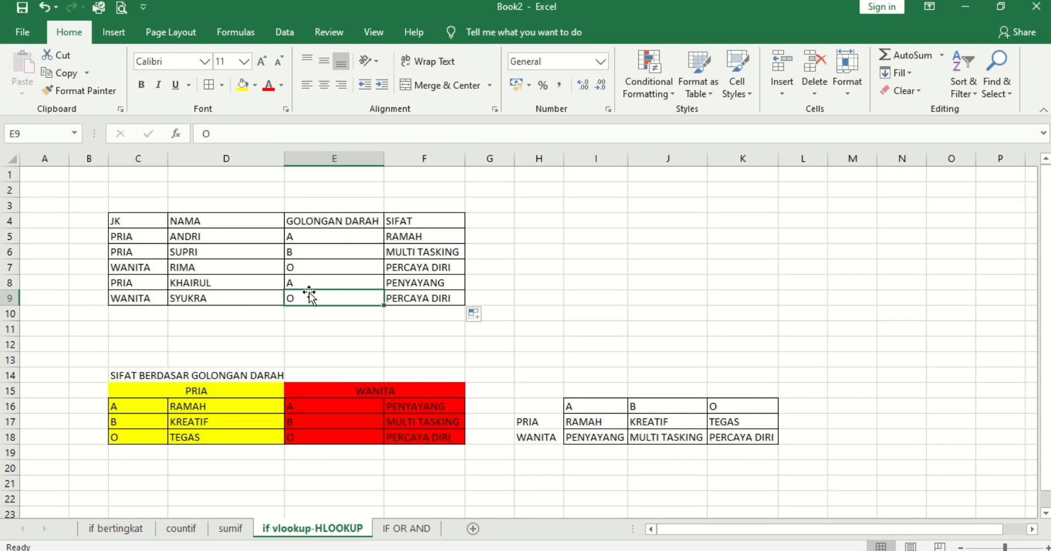
{"action": "left_click", "coordinate": [300, 440]}
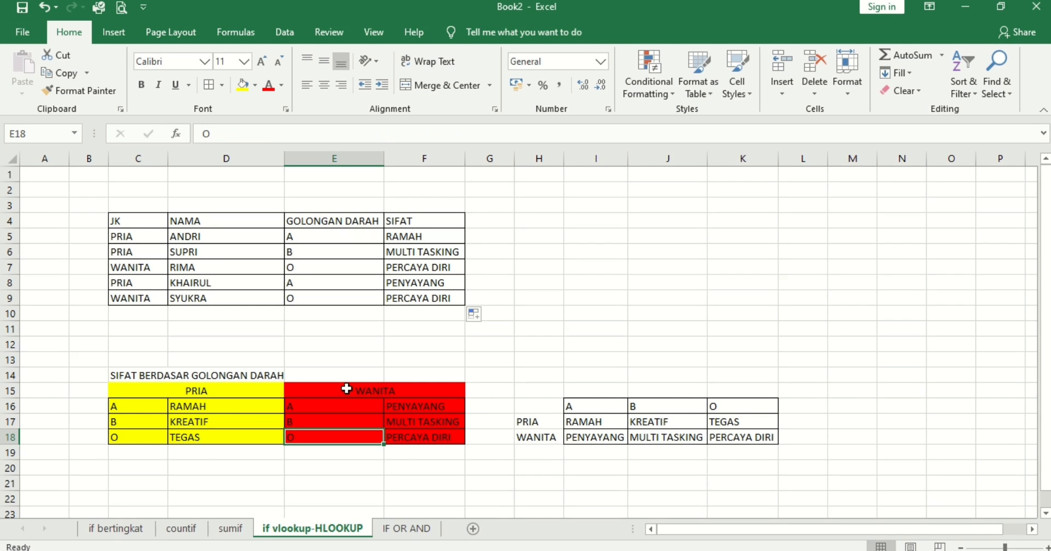
{"action": "left_click", "coordinate": [344, 390]}
{"action": "left_click", "coordinate": [305, 435]}
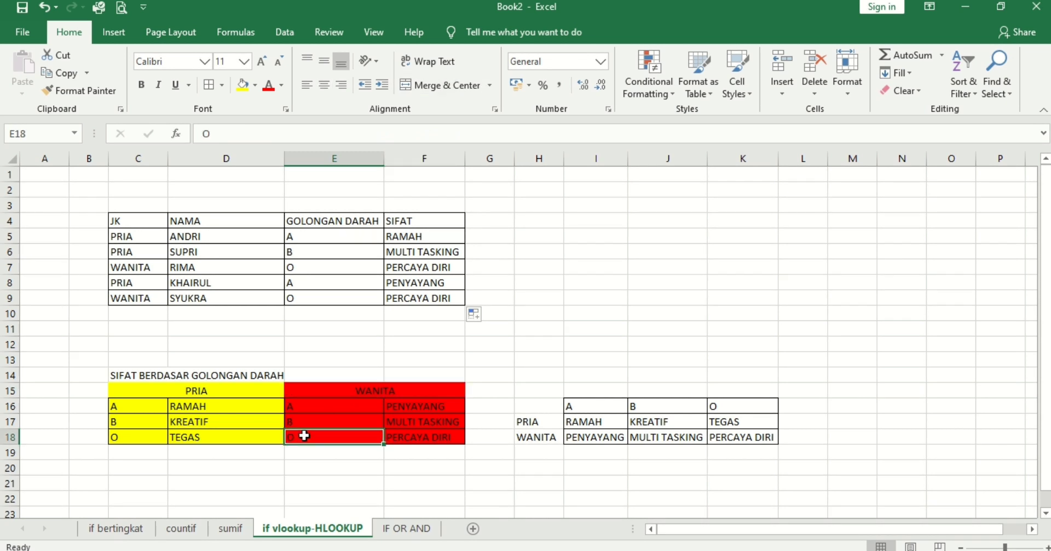
{"action": "left_click", "coordinate": [423, 435]}
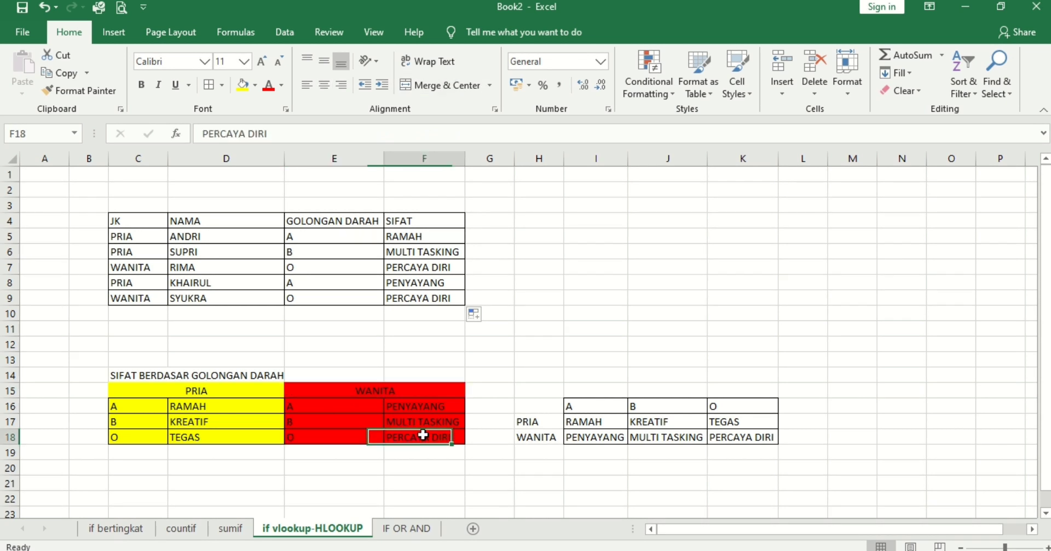
{"action": "left_click", "coordinate": [602, 359]}
Clear the blood types and traits in E5:F9.
{"action": "left_click_drag", "start_coordinate": [310, 235], "coordinate": [409, 296]}
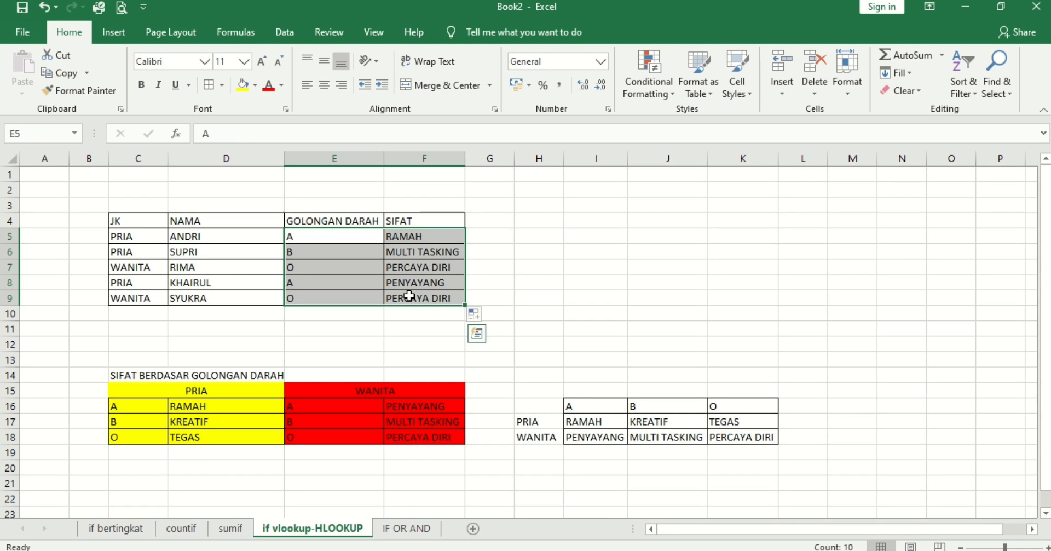
{"action": "key", "text": "Delete"}
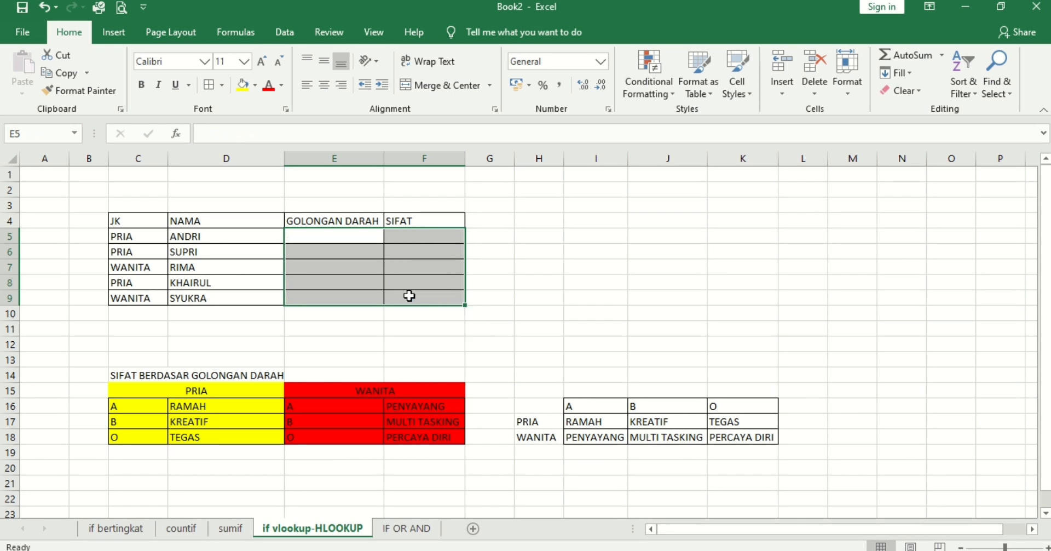
{"action": "left_click", "coordinate": [622, 426]}
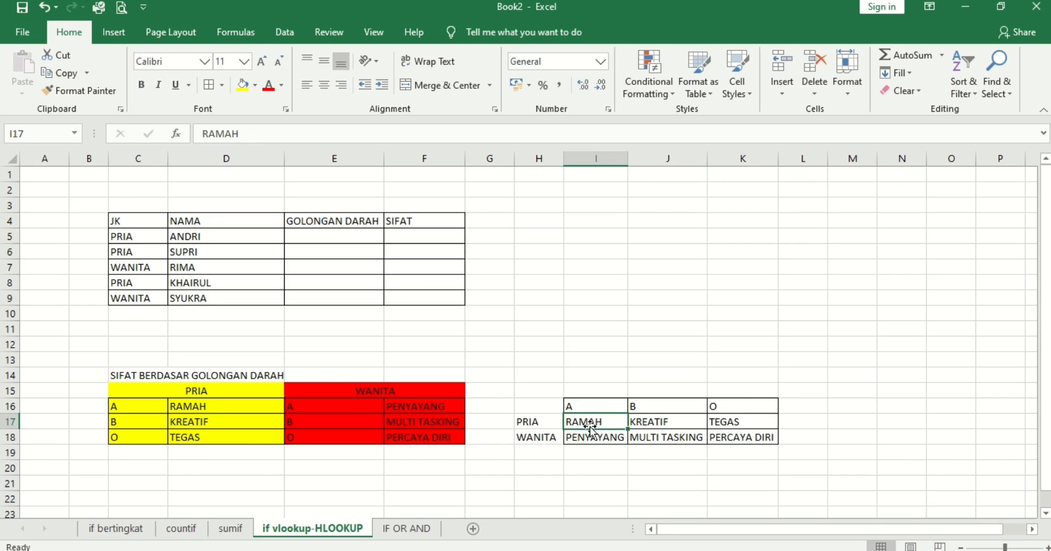
{"action": "left_click", "coordinate": [331, 238]}
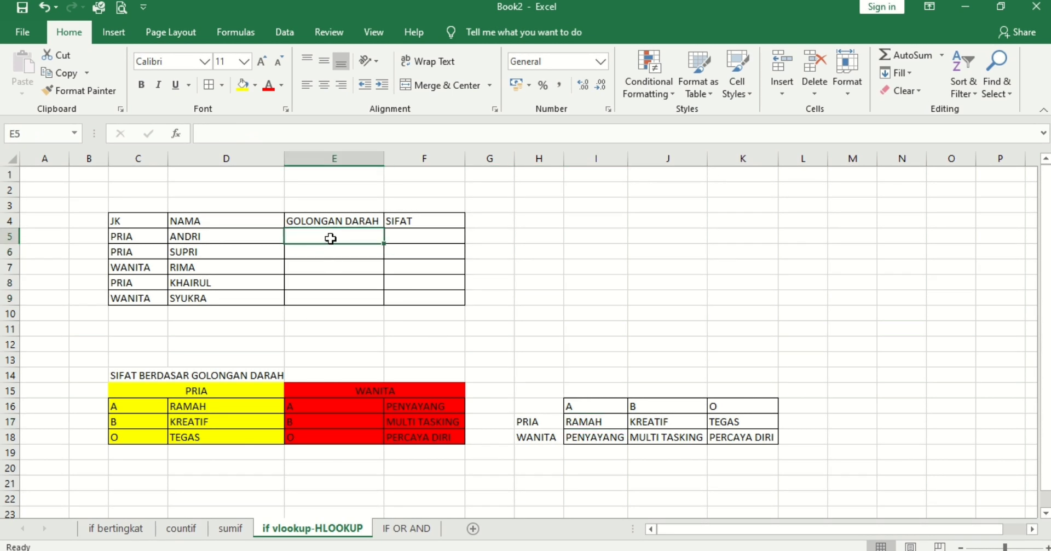
{"action": "double_click", "coordinate": [330, 238]}
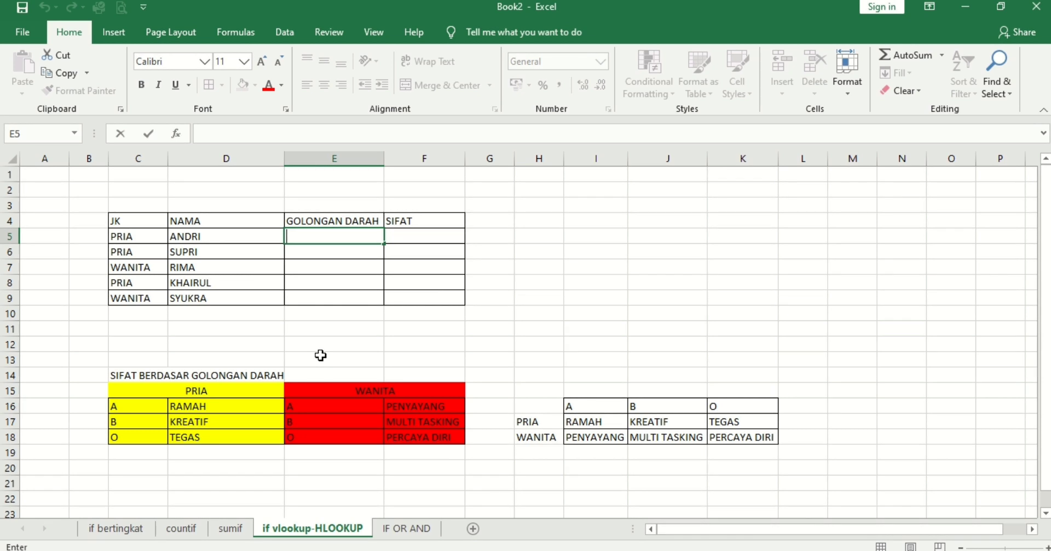
{"action": "type", "text": "=if("}
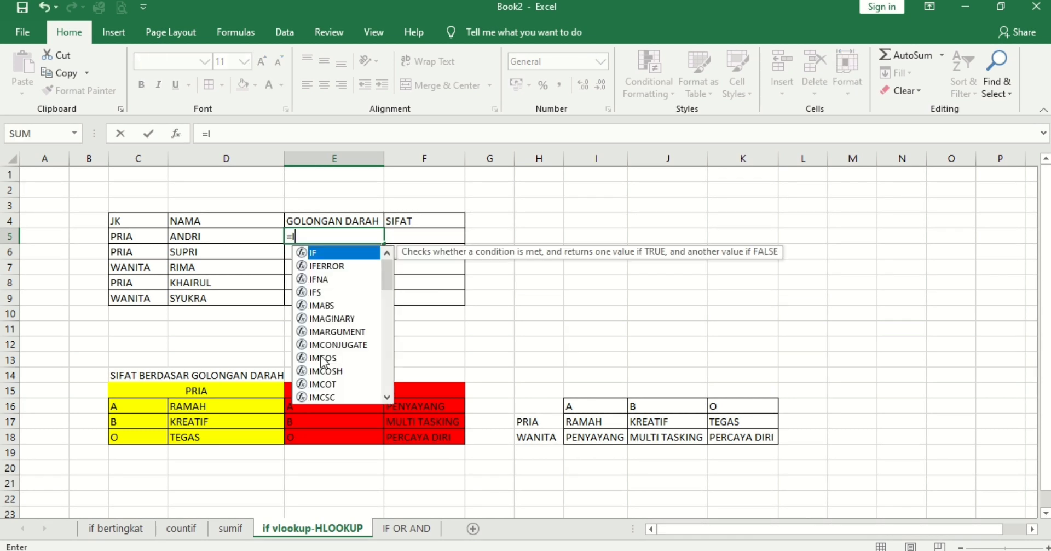
{"action": "left_click", "coordinate": [134, 234]}
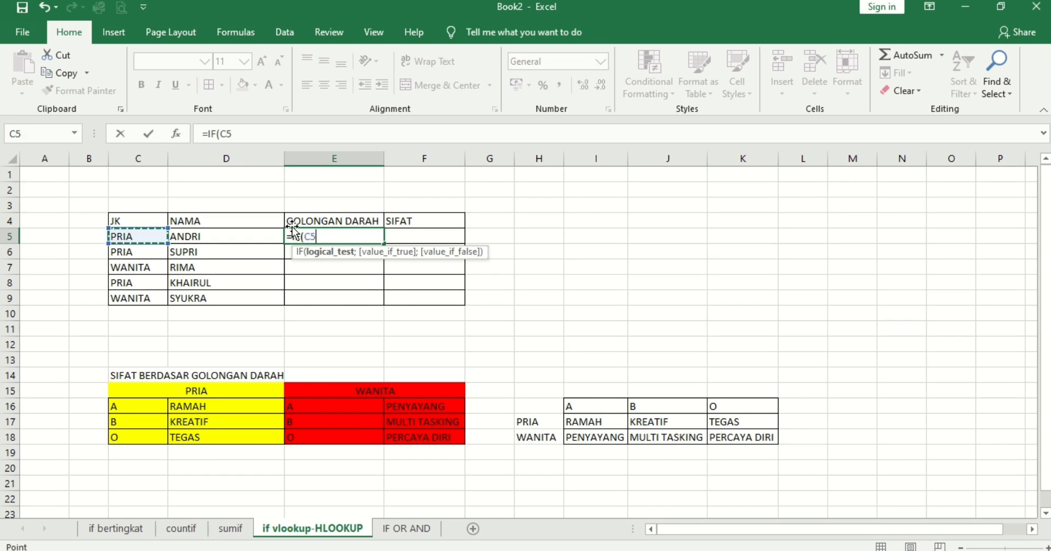
{"action": "type", "text": "="}
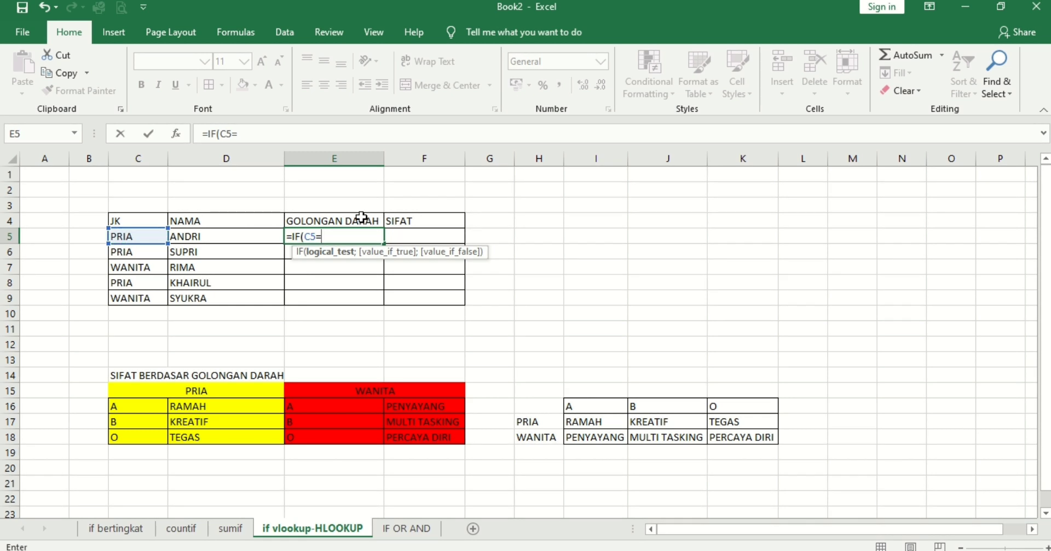
{"action": "type", "text": "\"PRIA\";"}
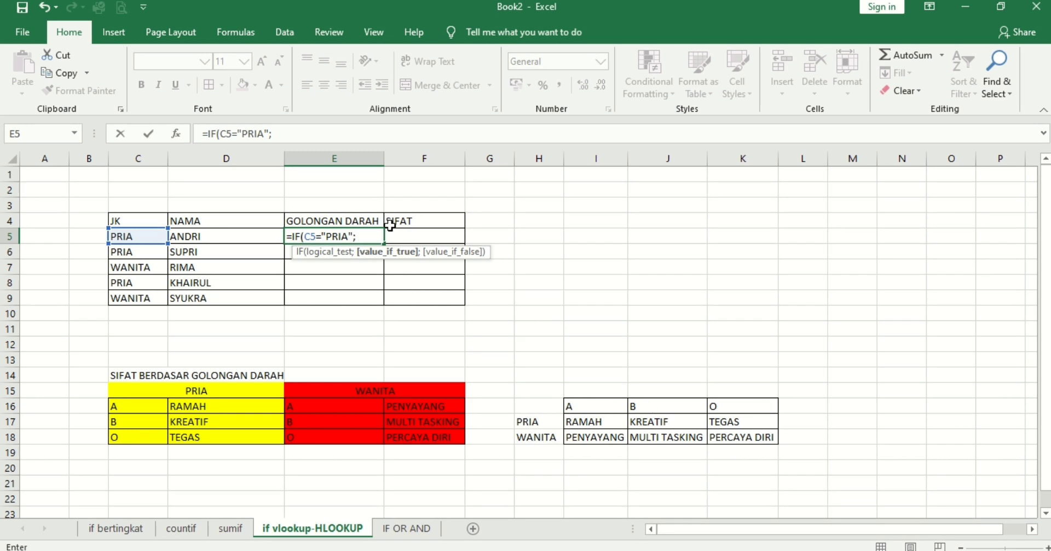
{"action": "type", "text": "HLOOKUP"}
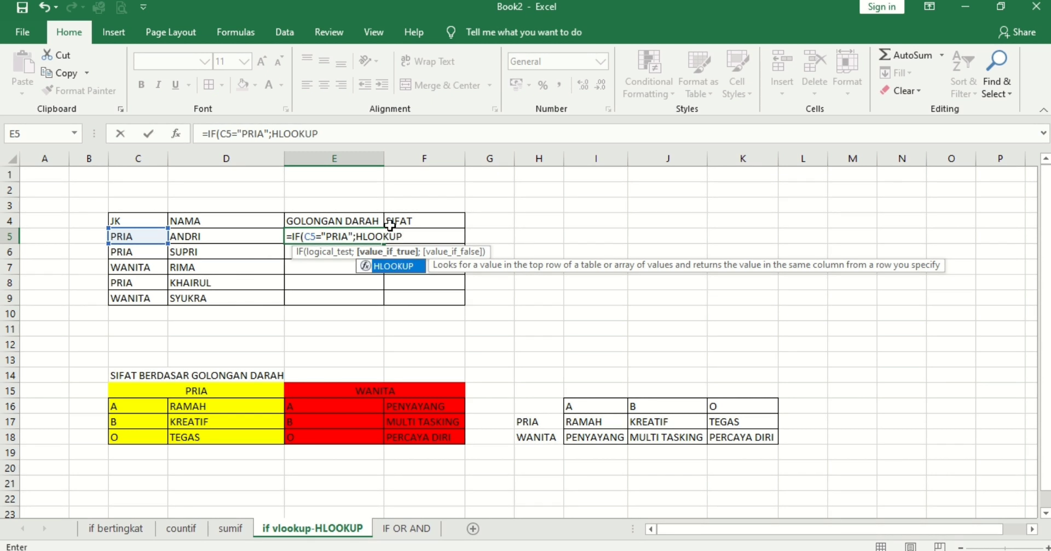
{"action": "type", "text": "("}
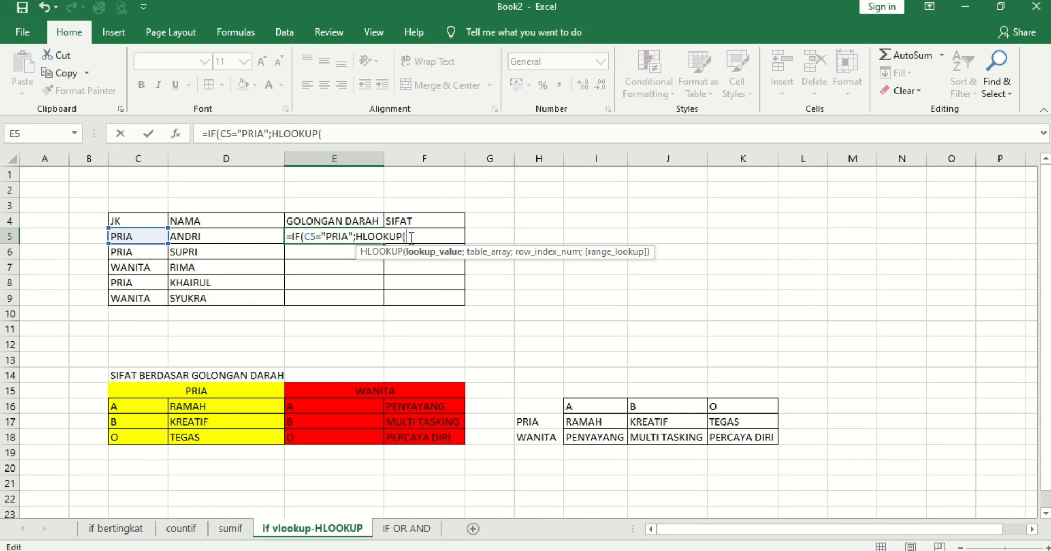
{"action": "left_click_drag", "start_coordinate": [410, 236], "coordinate": [297, 230]}
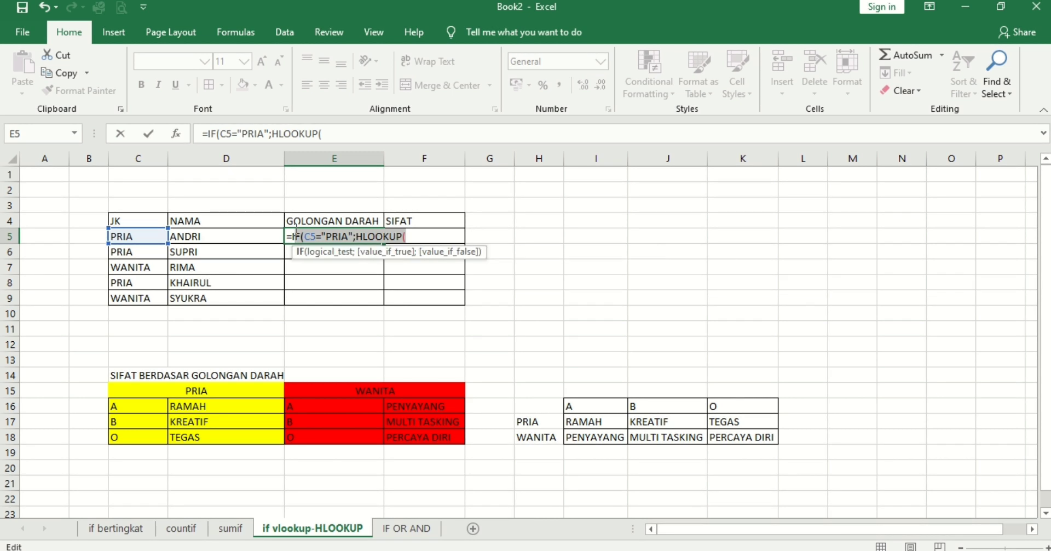
{"action": "key", "text": "BackSpace"}
{"action": "key", "text": "BackSpace"}
{"action": "key", "text": "BackSpace"}
{"action": "key", "text": "Return"}
{"action": "key", "text": "Up"}
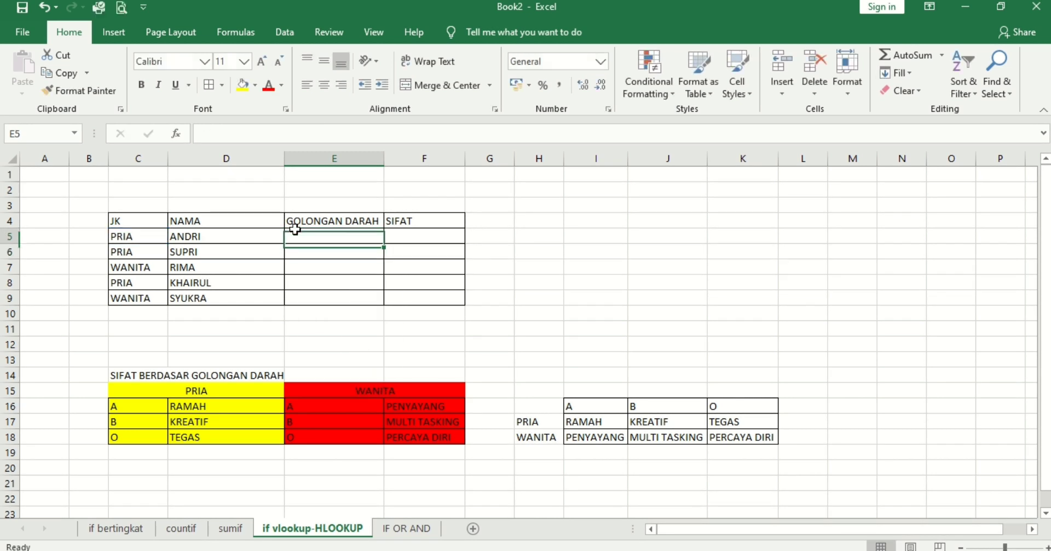
Enter the blood types A, B, O, A and B in cells E5 to E9 of the GOLONGAN DARAH column.
{"action": "type", "text": "AB"}
{"action": "key", "text": "BackSpace"}
{"action": "key", "text": "Return"}
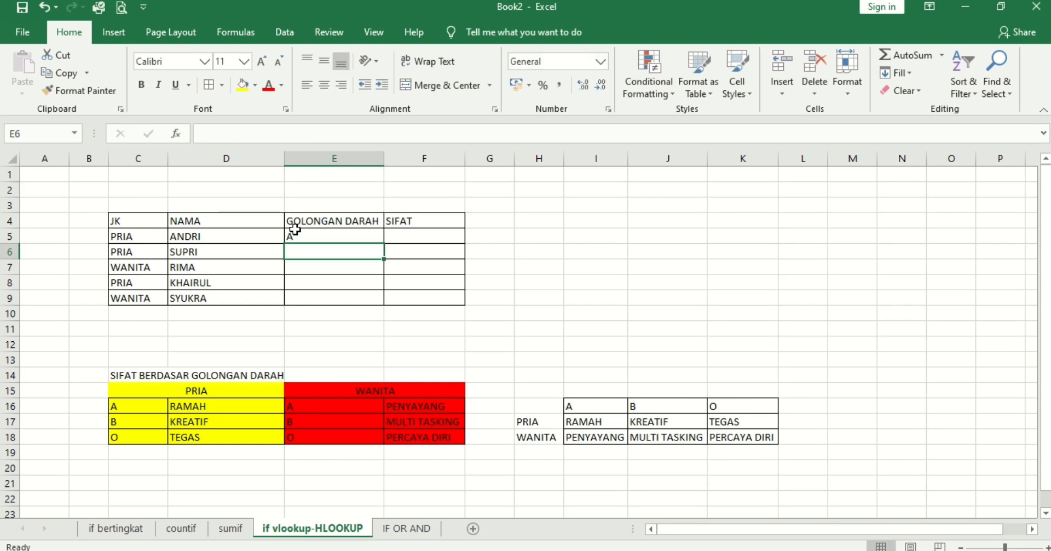
{"action": "type", "text": "B"}
{"action": "key", "text": "Return"}
{"action": "type", "text": "O"}
{"action": "key", "text": "Return"}
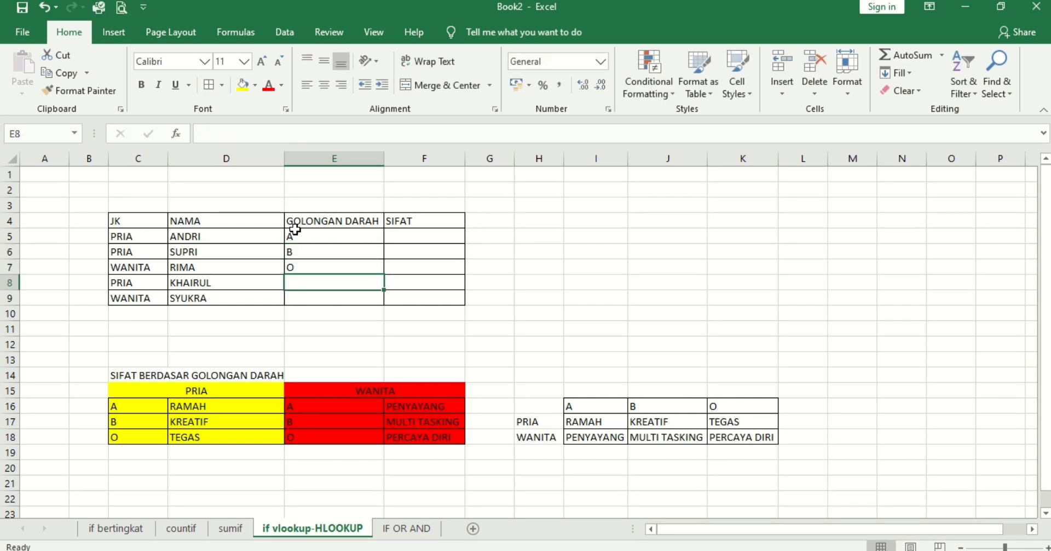
{"action": "type", "text": "A"}
{"action": "key", "text": "Return"}
{"action": "type", "text": "B"}
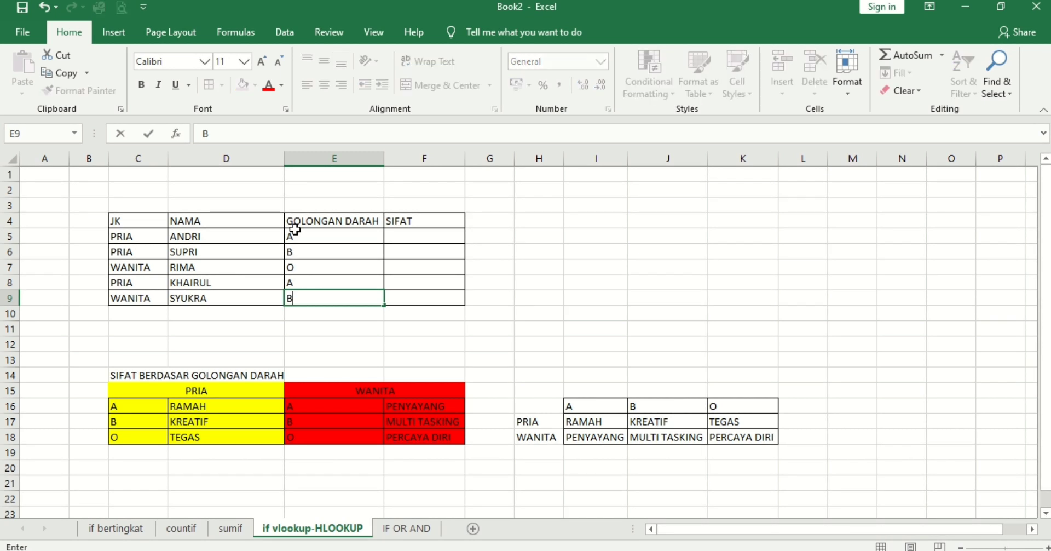
{"action": "key", "text": "Right"}
Start an IF formula in F5 that tests whether C5 equals "PRIA".
{"action": "key", "text": "Right"}
{"action": "key", "text": "Up"}
{"action": "key", "text": "Up"}
{"action": "key", "text": "Up"}
{"action": "key", "text": "Left"}
{"action": "key", "text": "Up"}
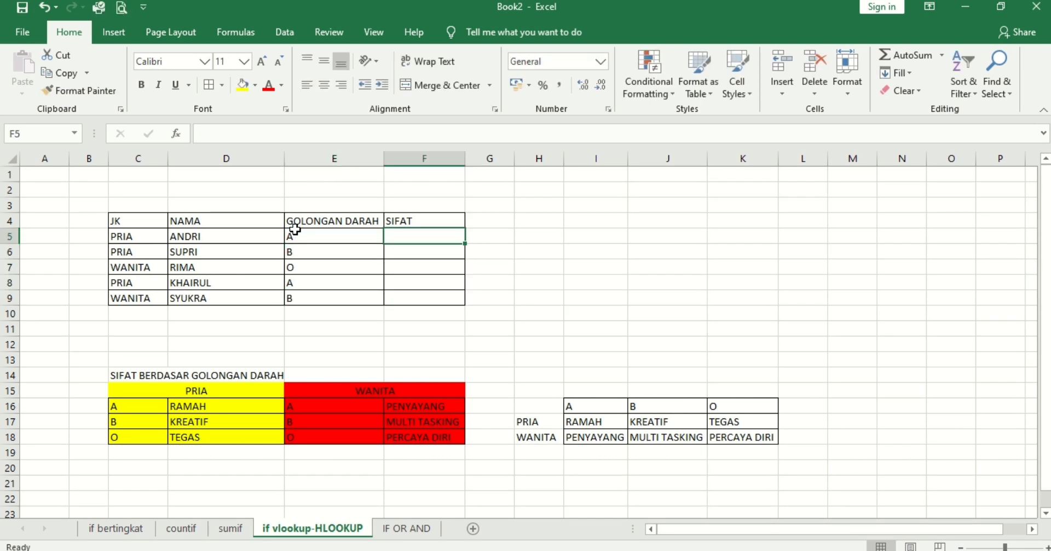
{"action": "type", "text": "=IF"}
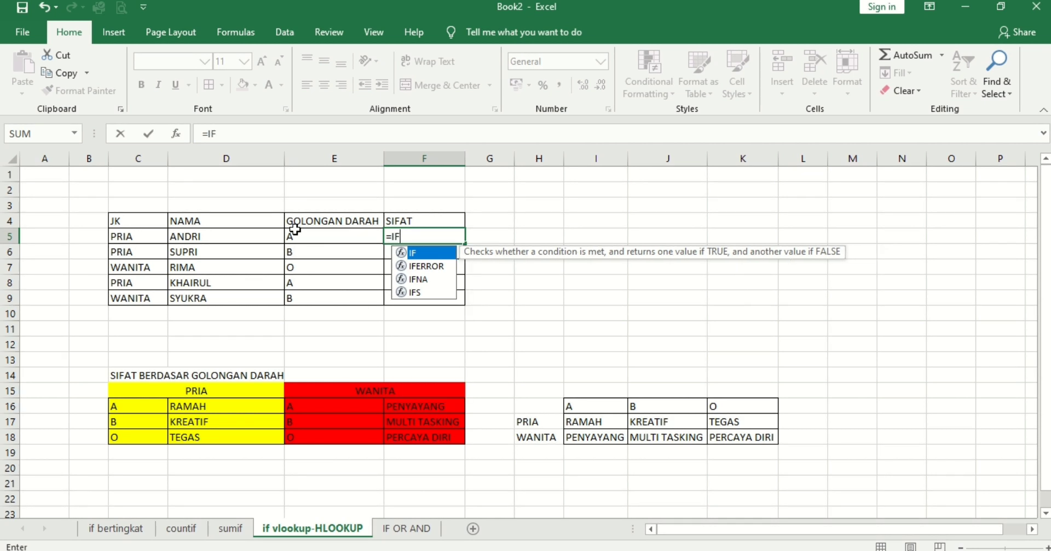
{"action": "key", "text": "BackSpace"}
{"action": "key", "text": "BackSpace"}
{"action": "type", "text": "IF9"}
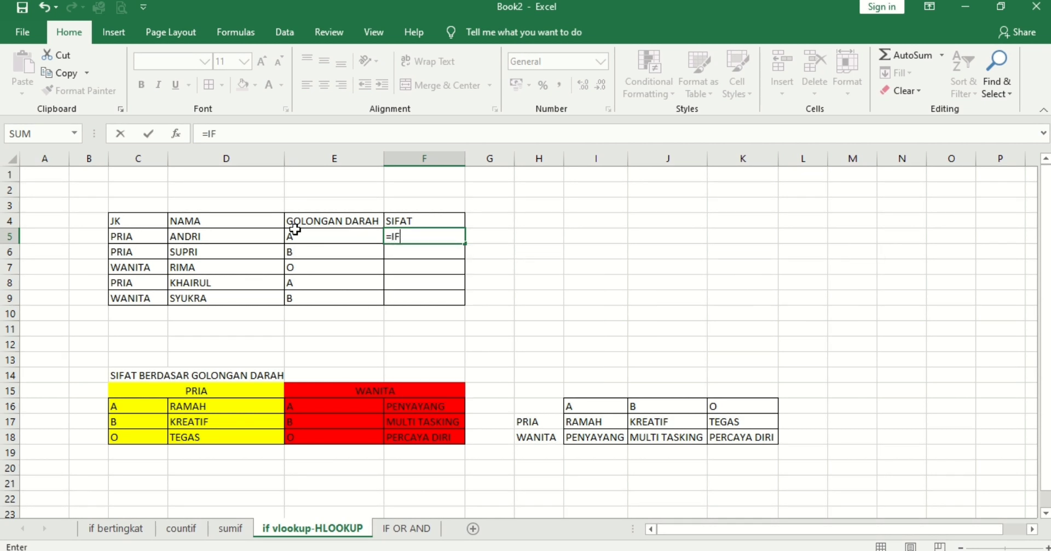
{"action": "key", "text": "BackSpace"}
{"action": "type", "text": "("}
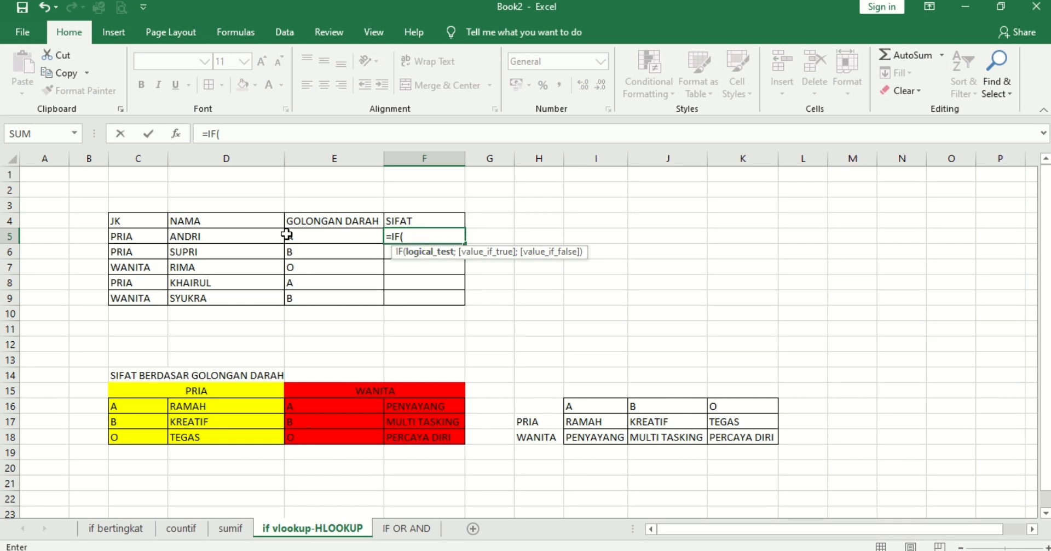
{"action": "left_click", "coordinate": [128, 234]}
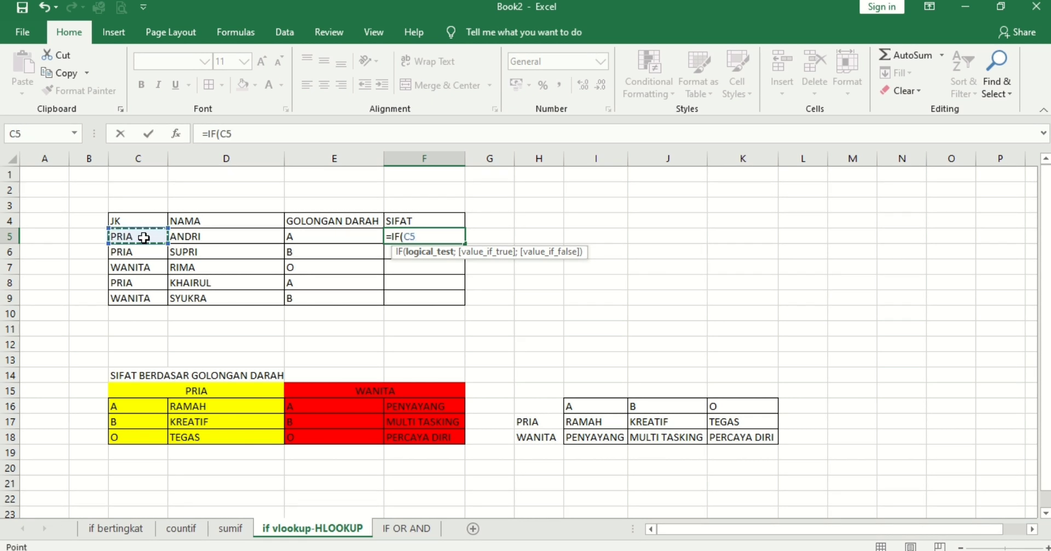
{"action": "type", "text": "=\"PR"}
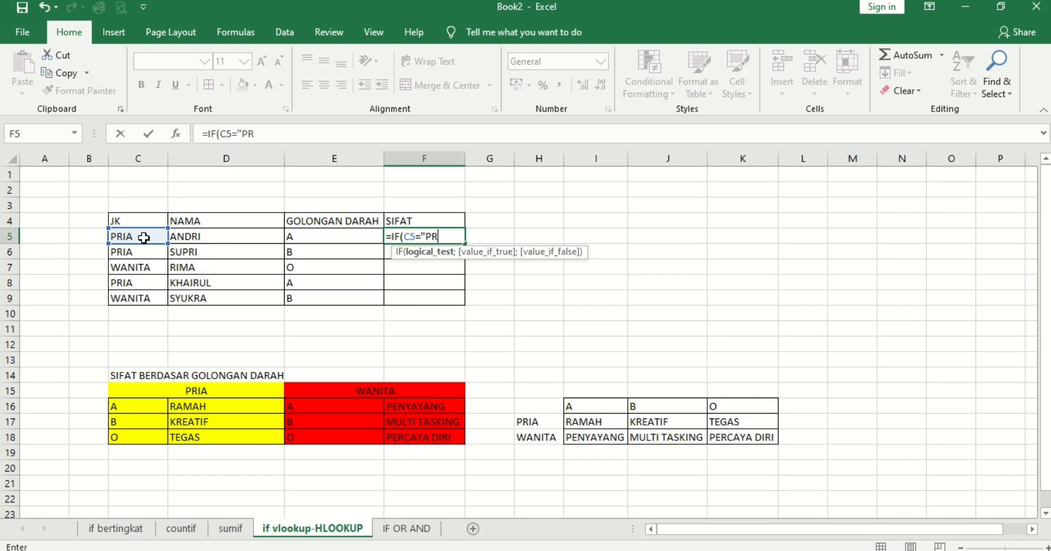
{"action": "type", "text": "IA\";"}
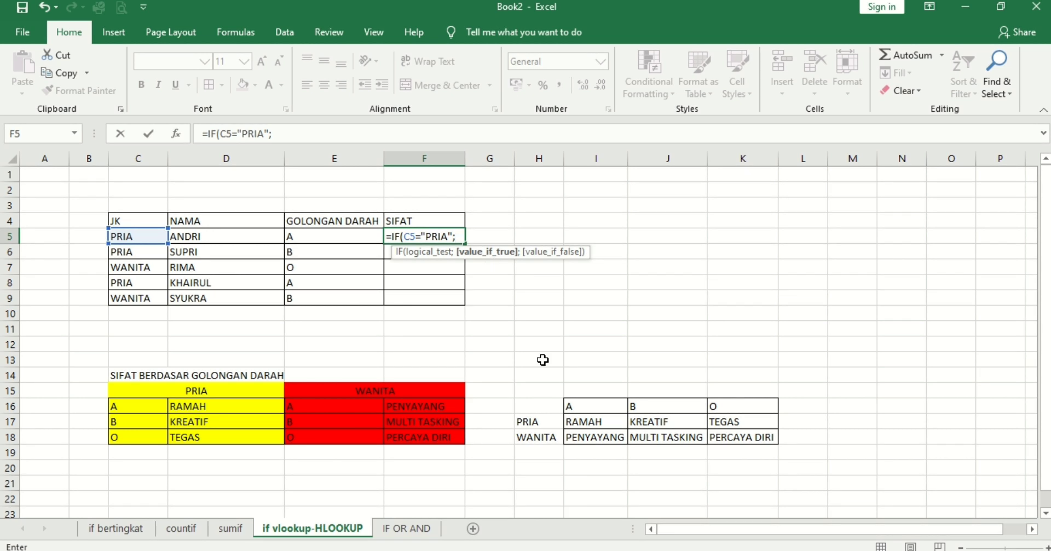
Add an HLOOKUP as the IF formula's true value, with E5 as the lookup value.
{"action": "type", "text": "HL"}
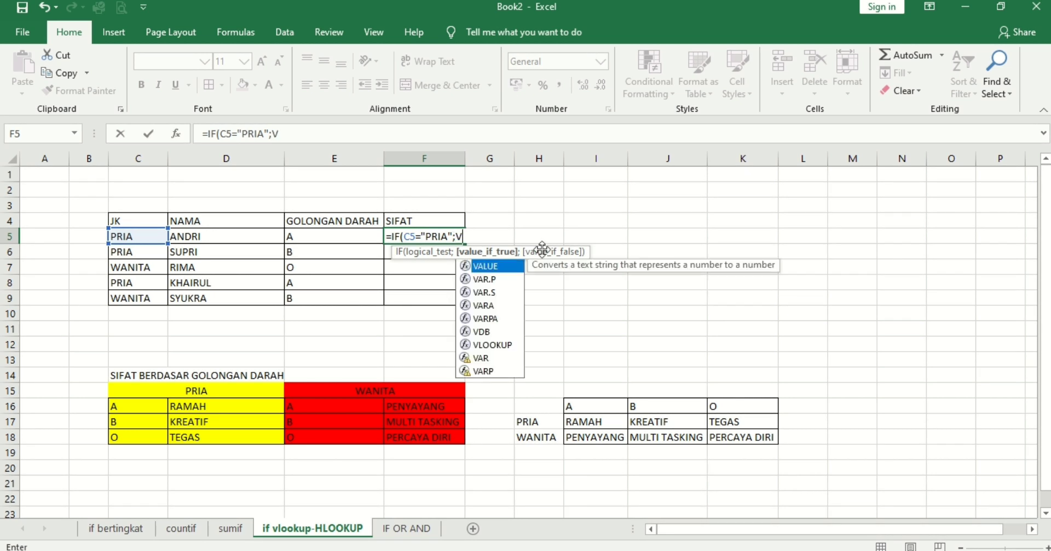
{"action": "key", "text": "BackSpace"}
{"action": "key", "text": "BackSpace"}
{"action": "type", "text": "HLO"}
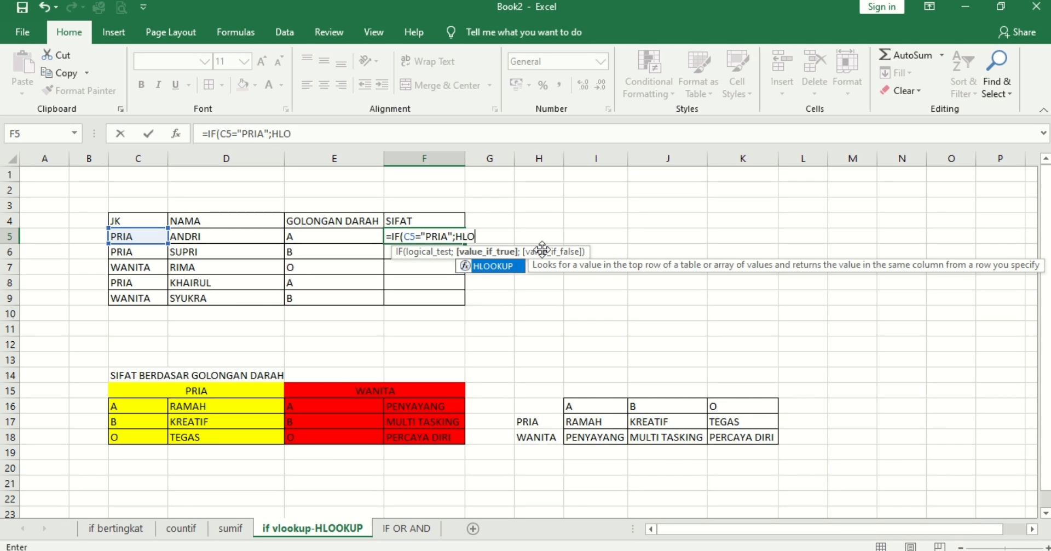
{"action": "double_click", "coordinate": [499, 267]}
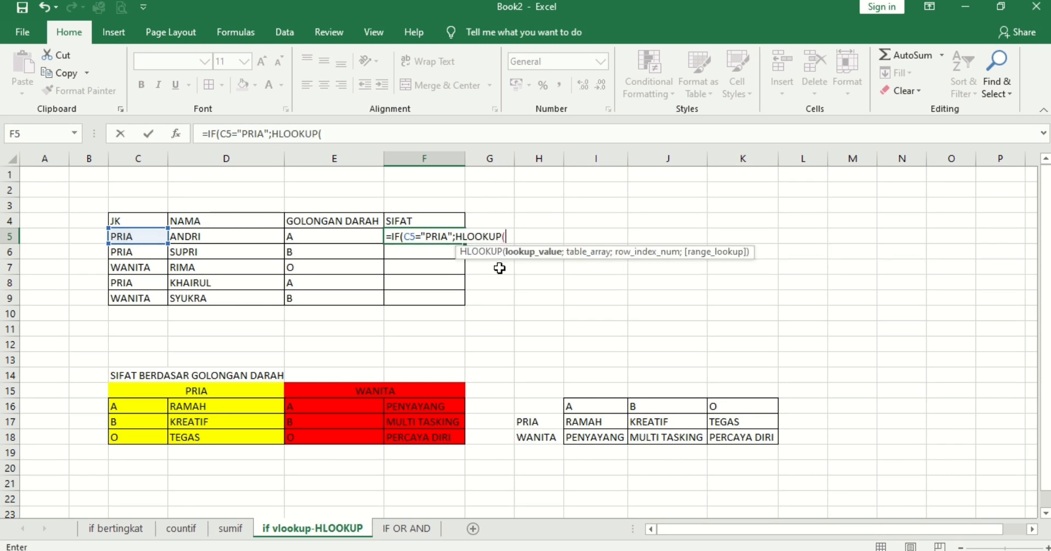
{"action": "left_click", "coordinate": [314, 238]}
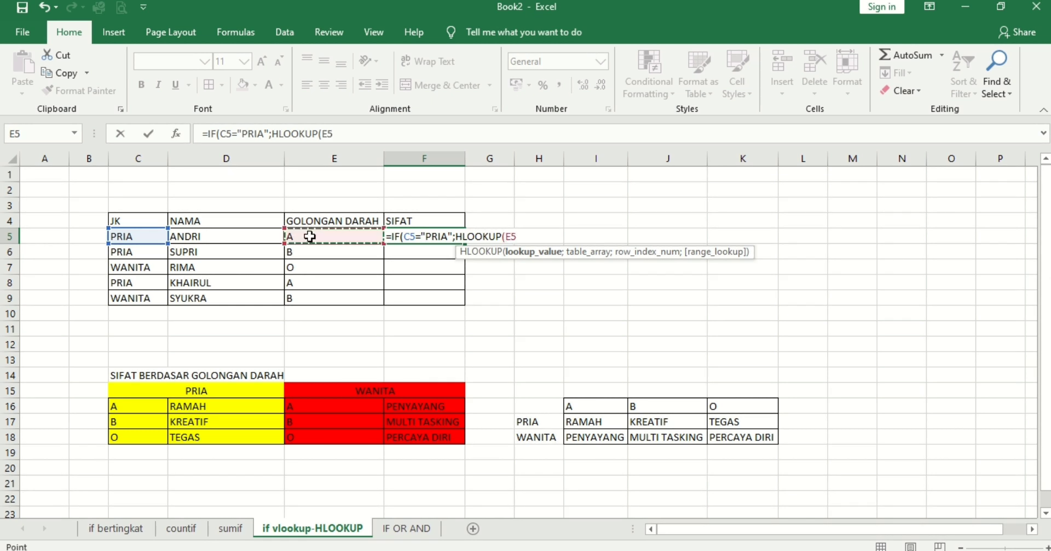
{"action": "type", "text": ";"}
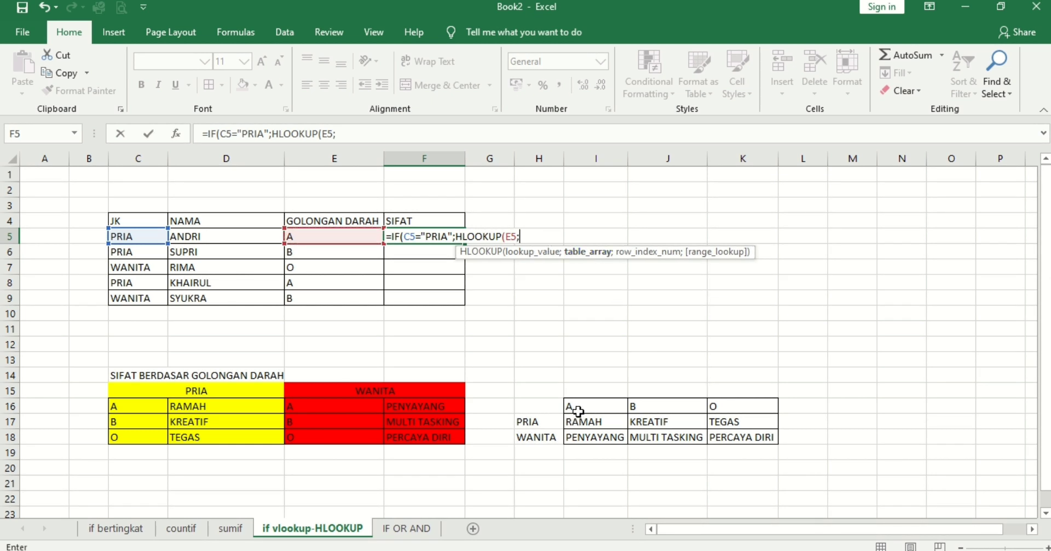
Set the HLOOKUP table array to the horizontal trait table I16:K18, locked as the absolute range $I$16:$K$18.
{"action": "left_click_drag", "start_coordinate": [577, 418], "coordinate": [717, 436]}
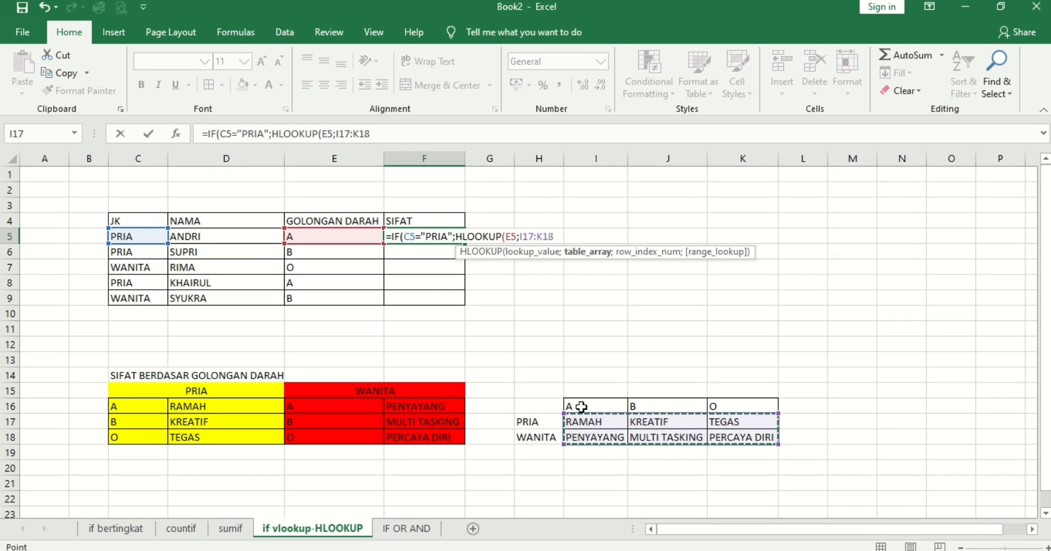
{"action": "left_click_drag", "start_coordinate": [577, 405], "coordinate": [725, 432]}
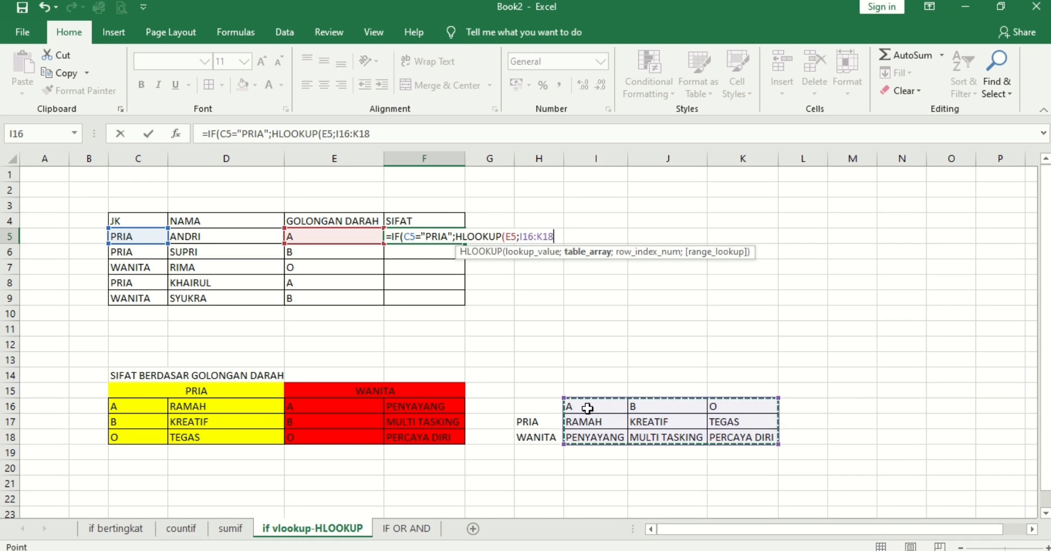
{"action": "left_click", "coordinate": [587, 408]}
{"action": "left_click", "coordinate": [581, 422]}
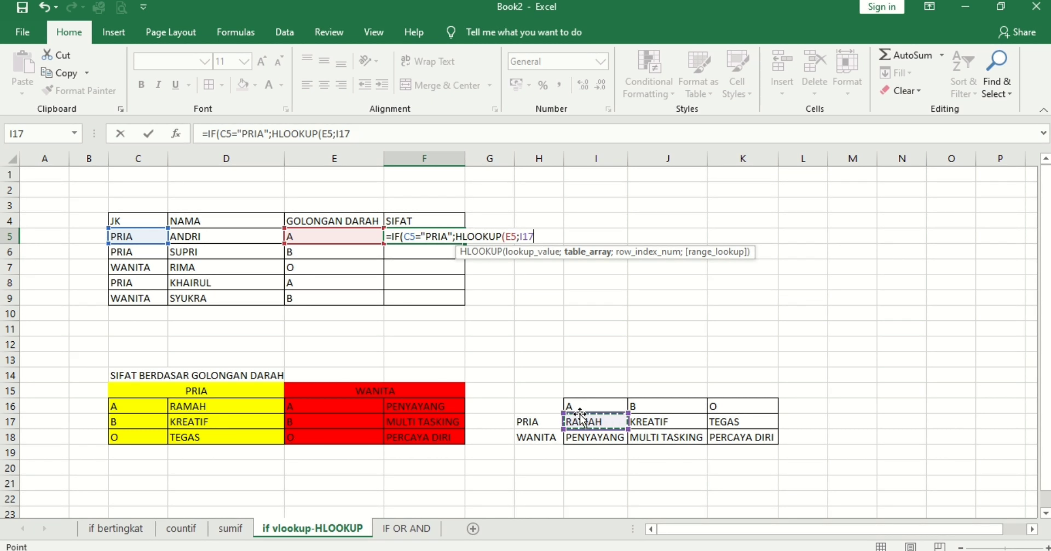
{"action": "left_click_drag", "start_coordinate": [579, 404], "coordinate": [715, 436]}
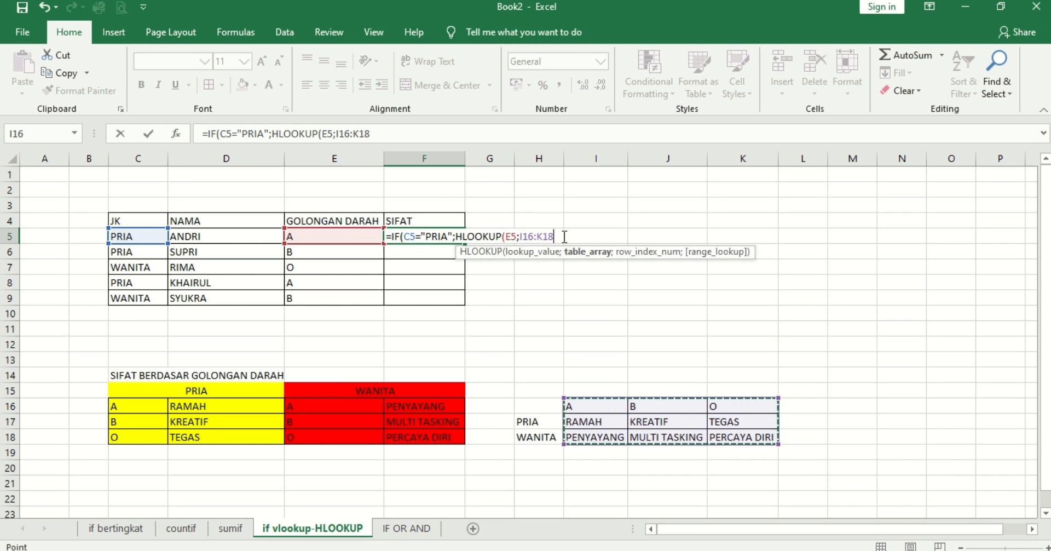
{"action": "key", "text": "F4"}
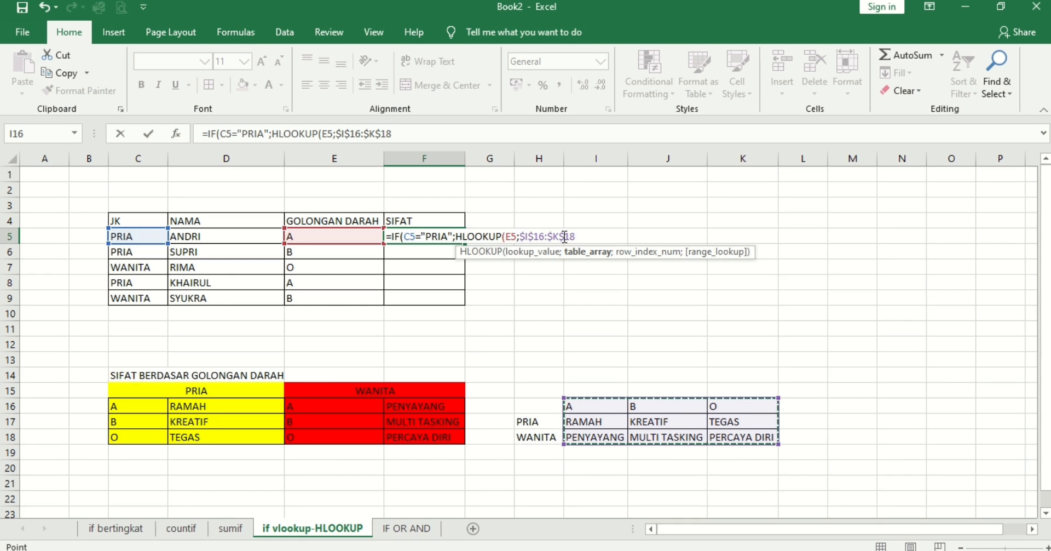
{"action": "type", "text": ";"}
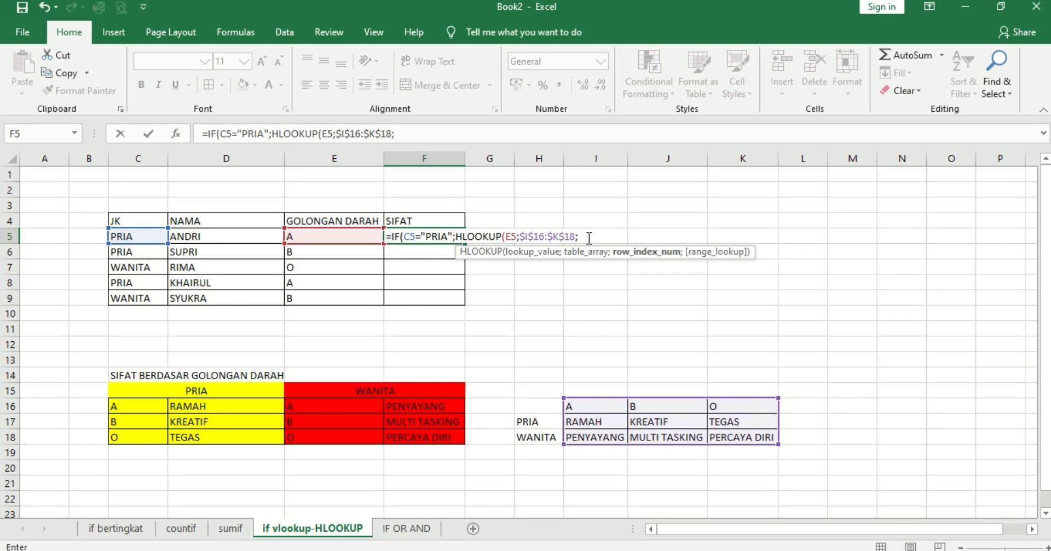
Complete the first HLOOKUP with row index 2 and match type 0.
{"action": "type", "text": "2;"}
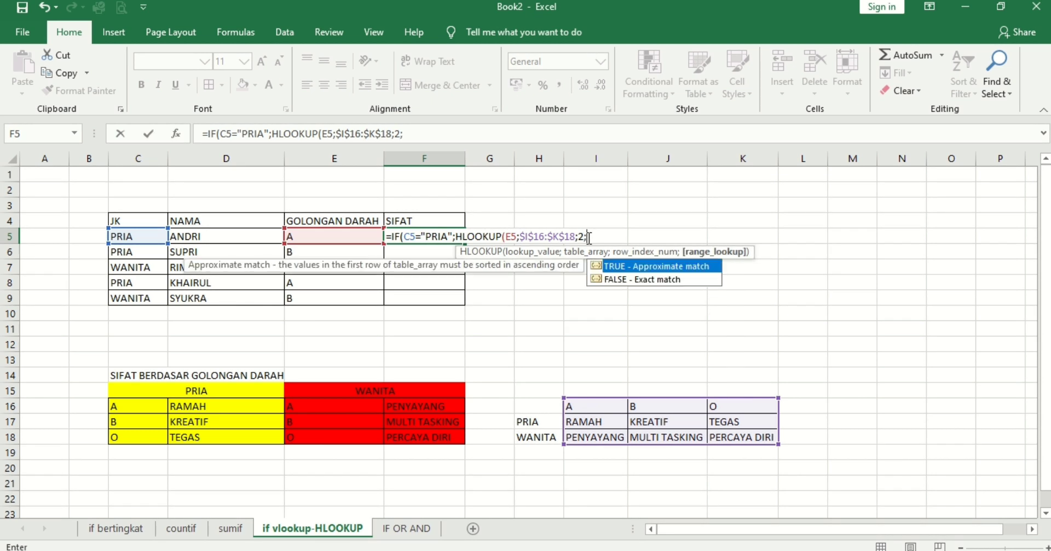
{"action": "type", "text": "0)"}
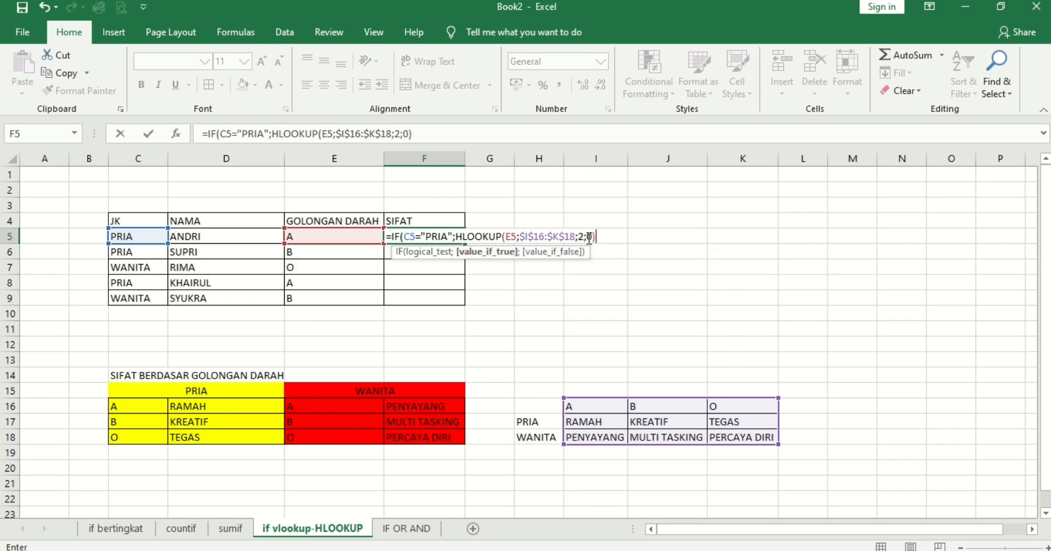
{"action": "left_click", "coordinate": [502, 253]}
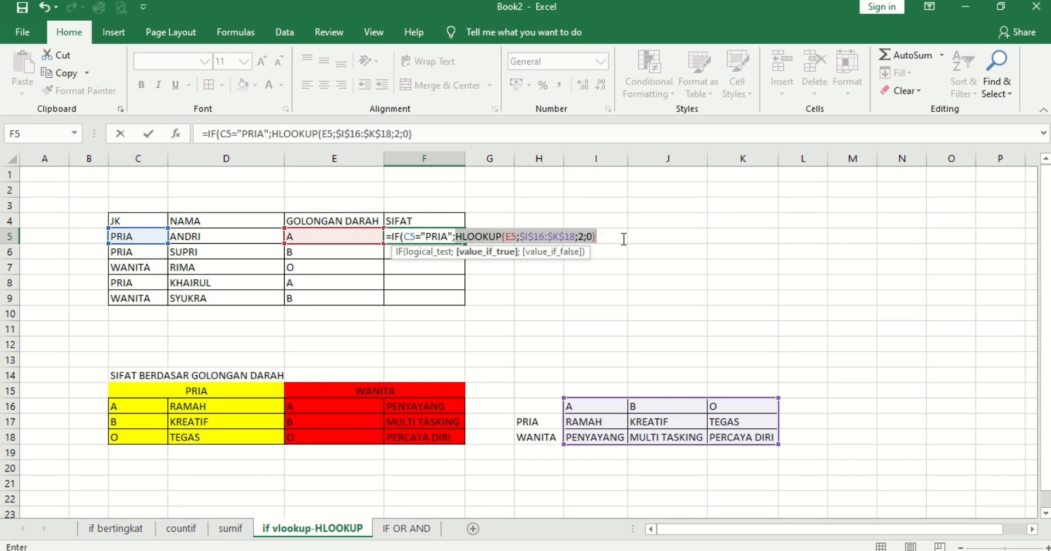
{"action": "left_click", "coordinate": [606, 237]}
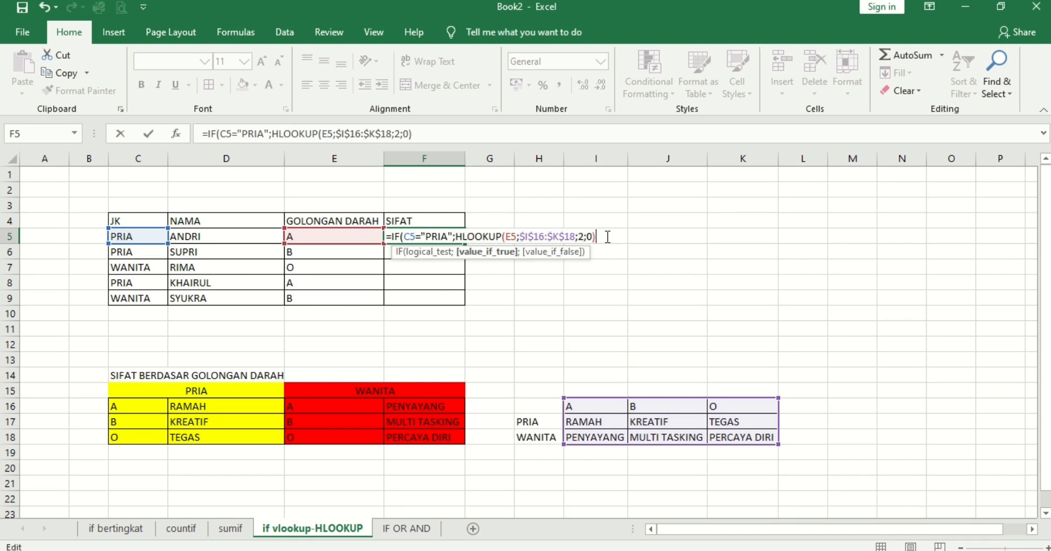
Add a VLOOKUP as the IF formula's false value, with lookup value E5 and the absolute table range $I$16:$K$18.
{"action": "type", "text": "VLOOKUP"}
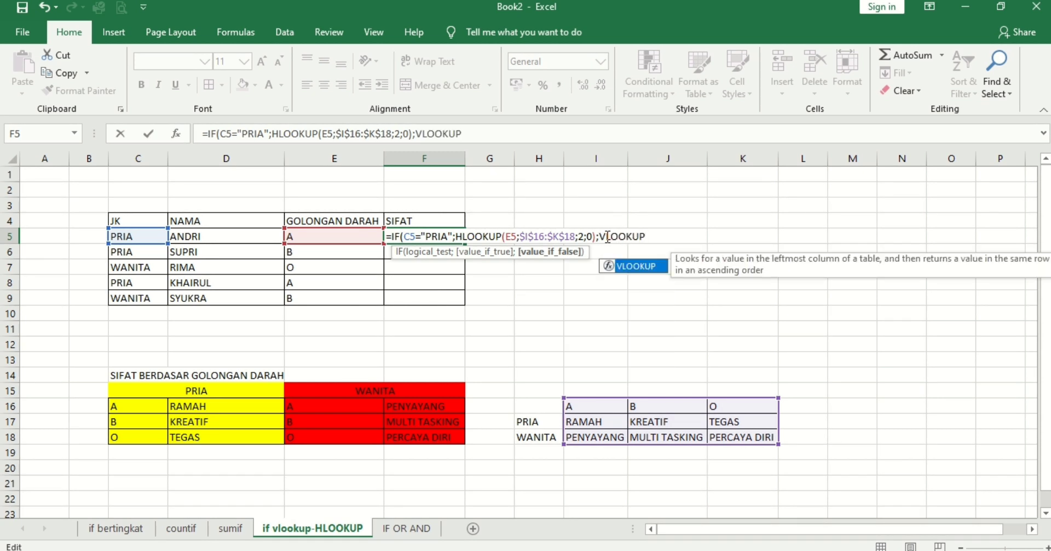
{"action": "type", "text": "("}
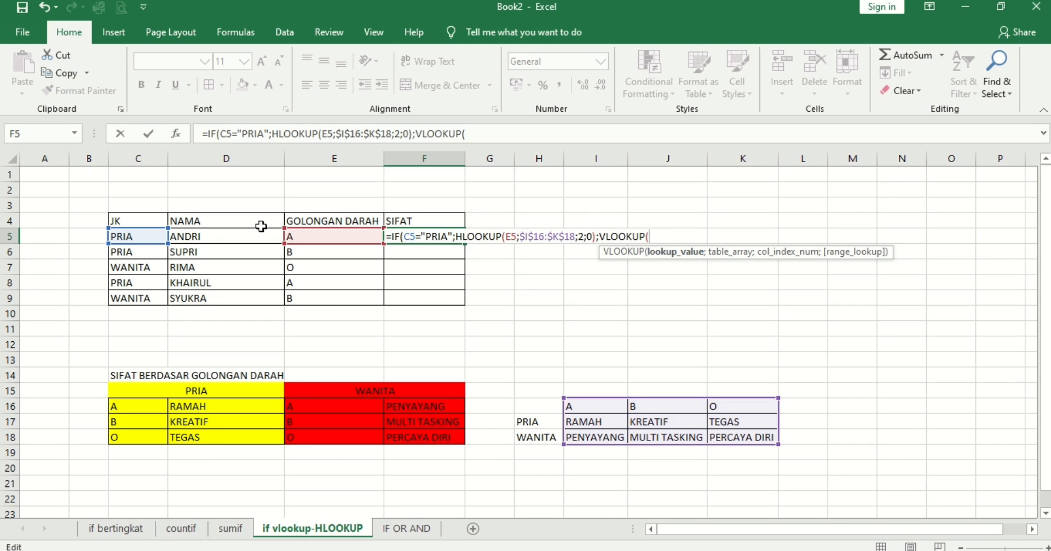
{"action": "left_click", "coordinate": [305, 234]}
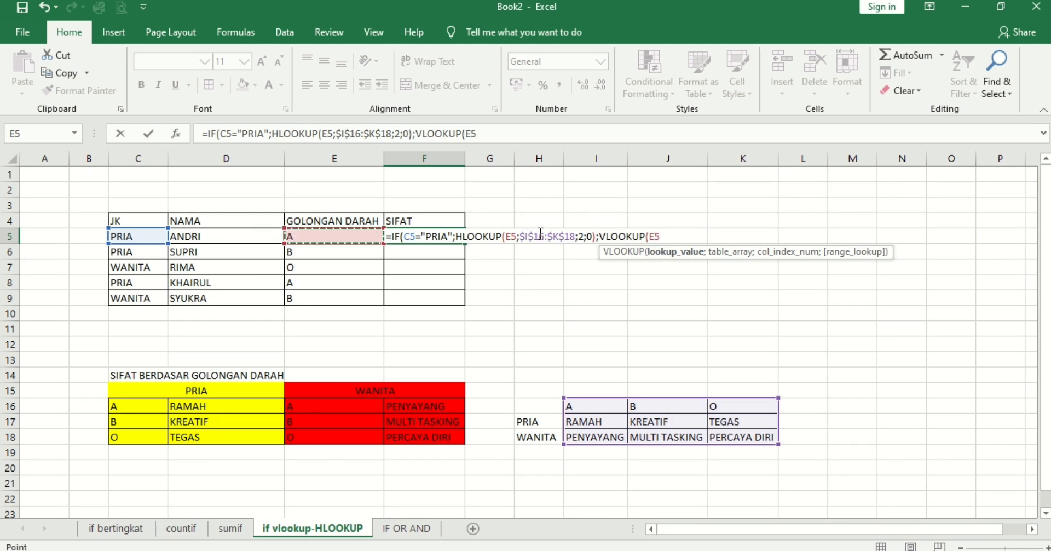
{"action": "type", "text": ";"}
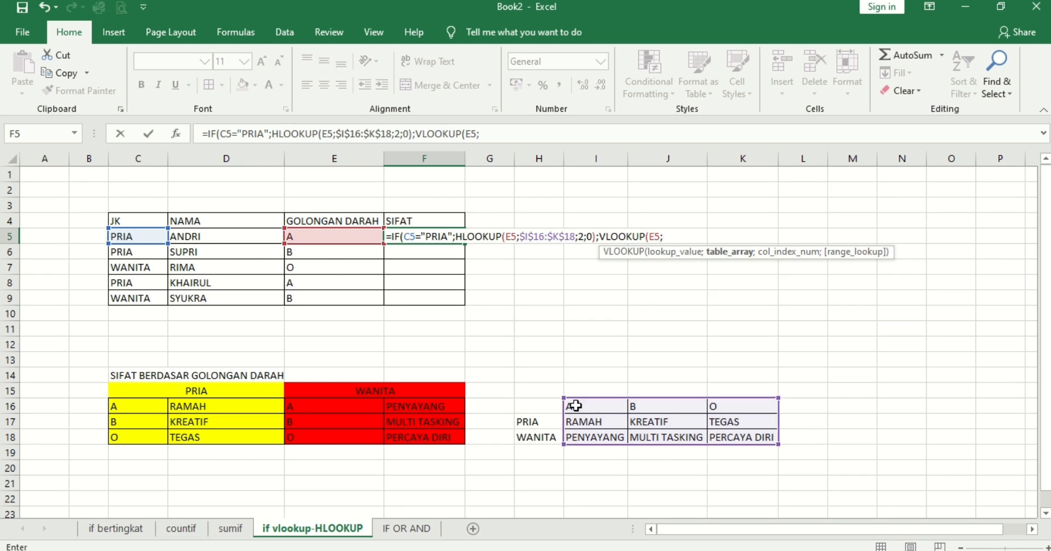
{"action": "left_click_drag", "start_coordinate": [576, 406], "coordinate": [728, 435]}
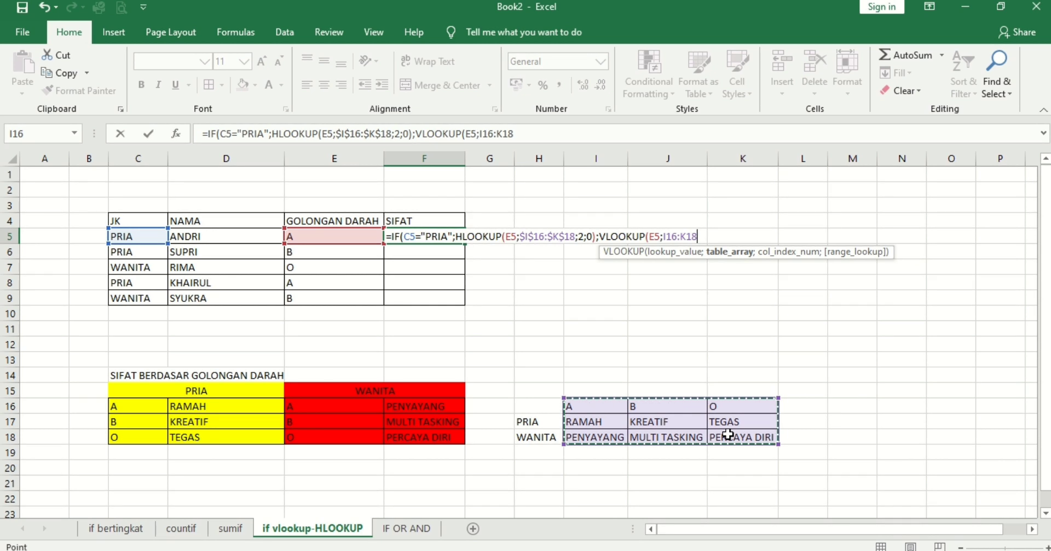
{"action": "key", "text": "F4"}
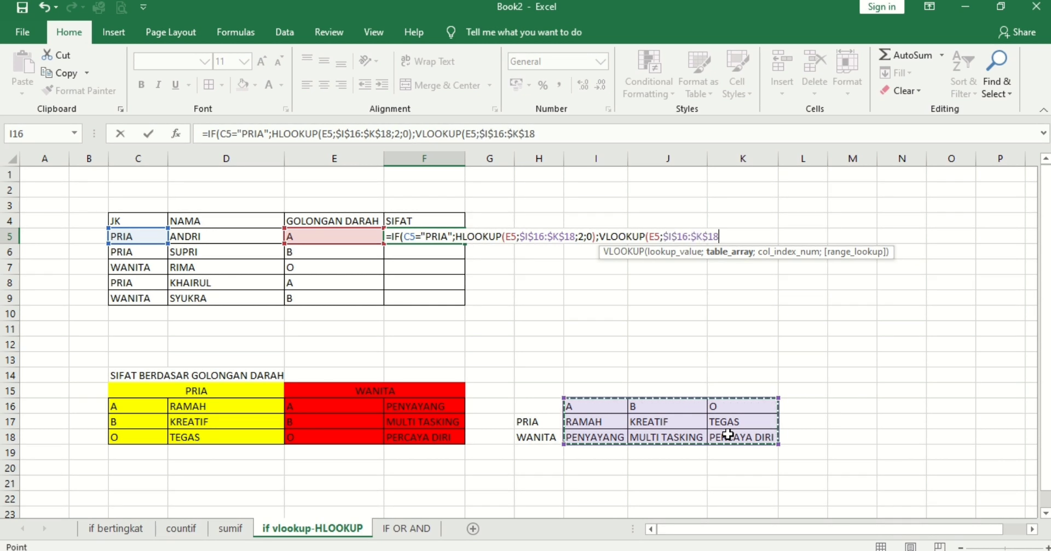
{"action": "type", "text": ";"}
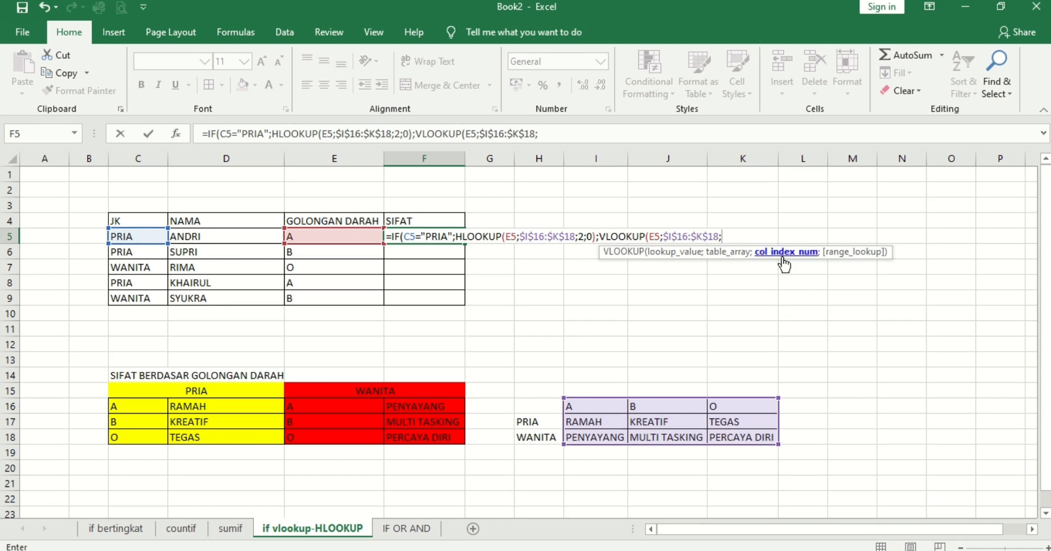
Change the VLOOKUP function in the IF formula's false value to HLOOKUP, keeping its arguments.
{"action": "left_click", "coordinate": [606, 235]}
{"action": "key", "text": "BackSpace"}
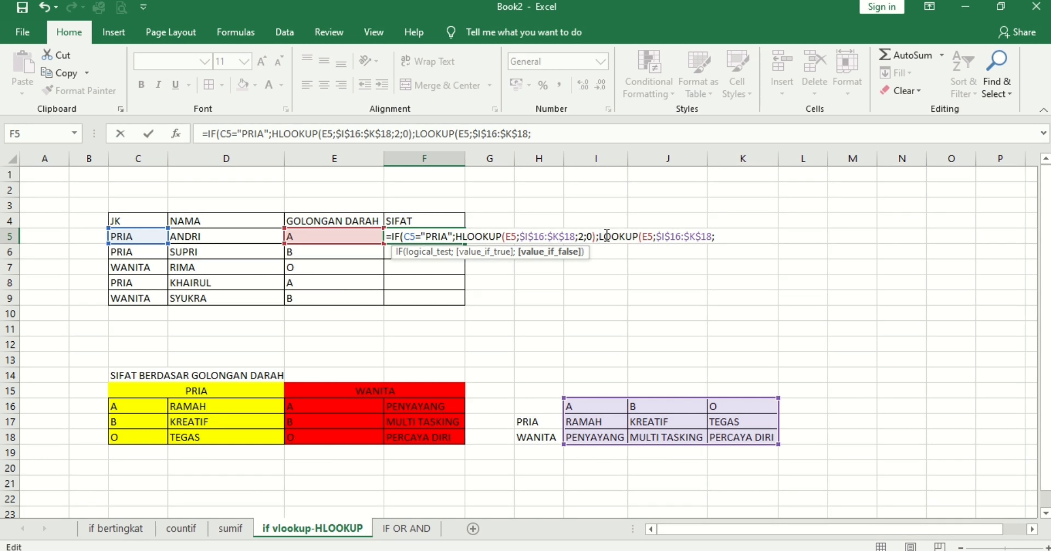
{"action": "type", "text": "H"}
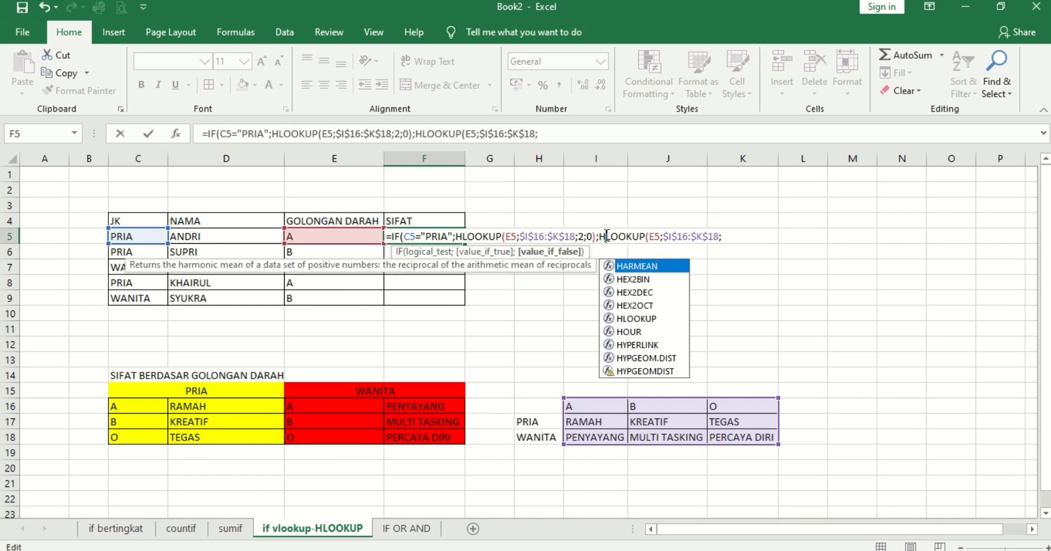
{"action": "left_click", "coordinate": [733, 235]}
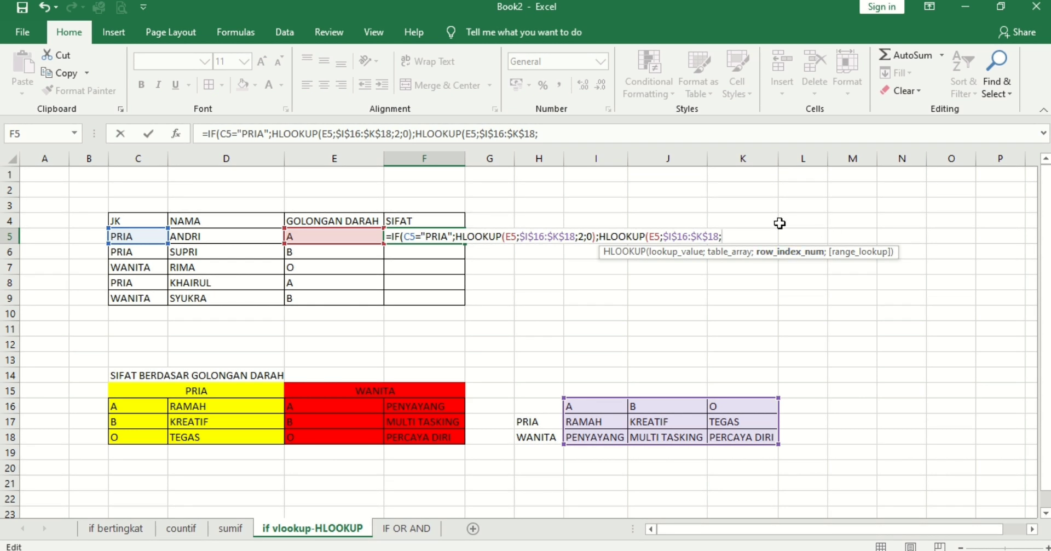
Finish the false-value HLOOKUP in F5 with row index 2 and match type 0, and fill the formula down to F9.
{"action": "type", "text": "2;"}
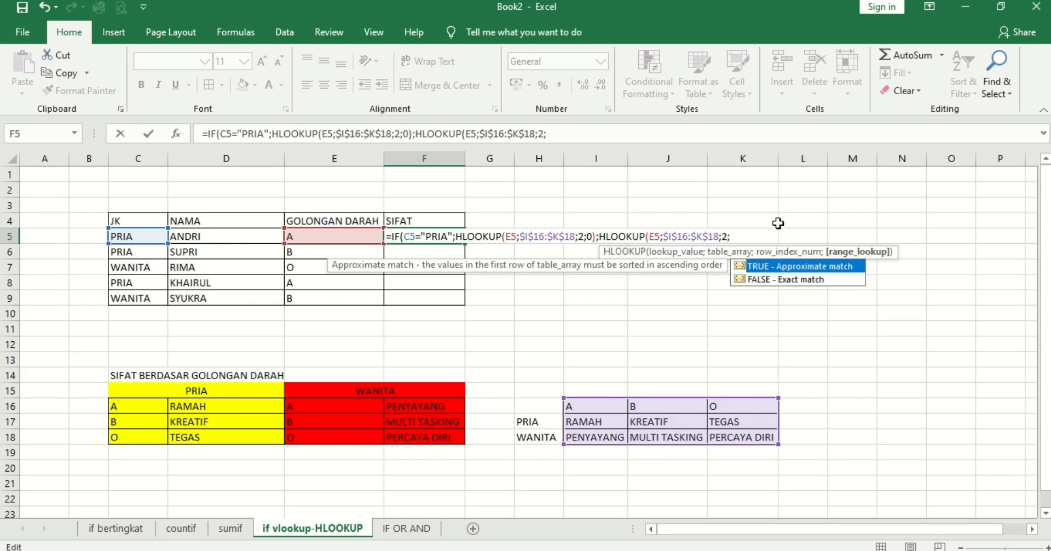
{"action": "type", "text": "0"}
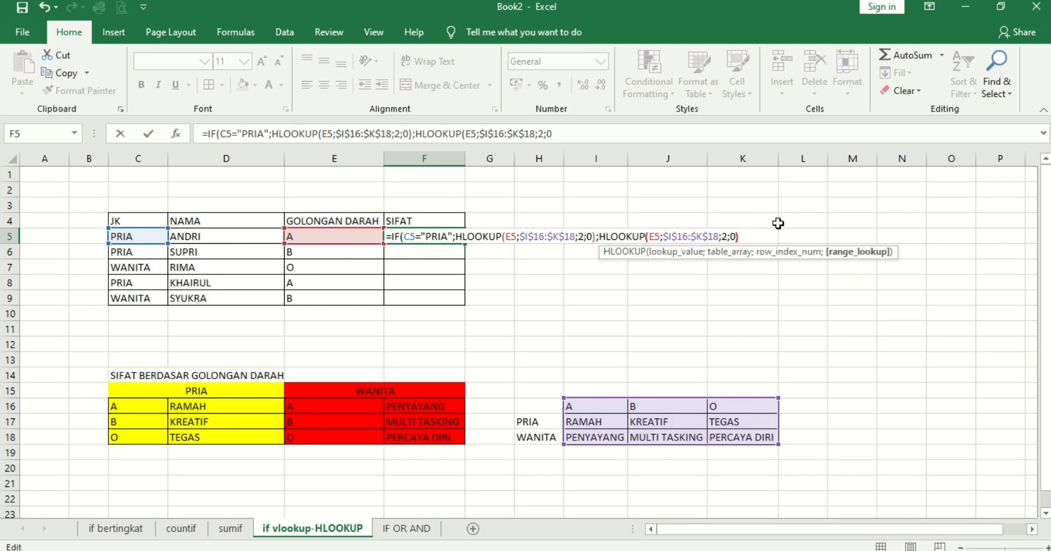
{"action": "type", "text": ")"}
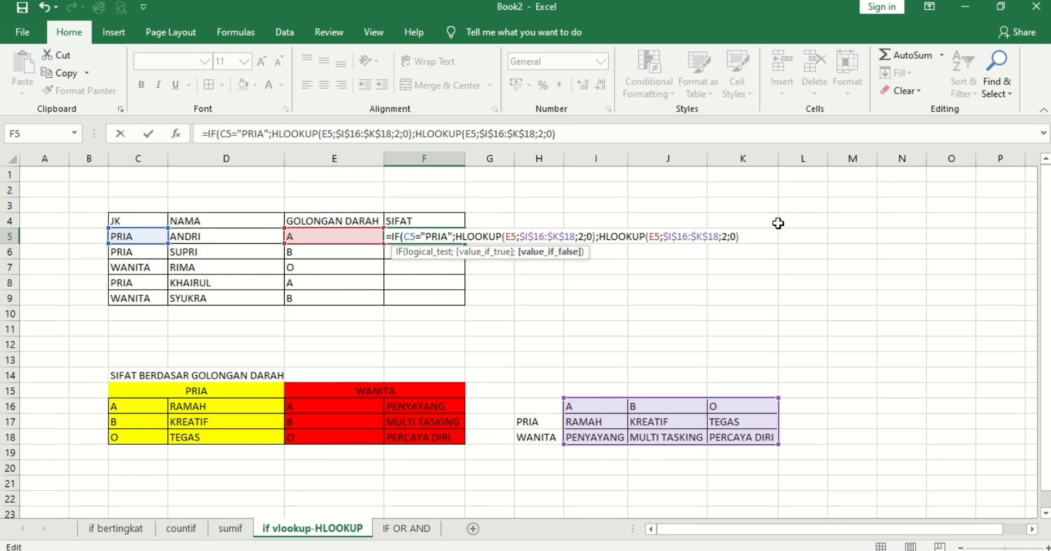
{"action": "type", "text": ")"}
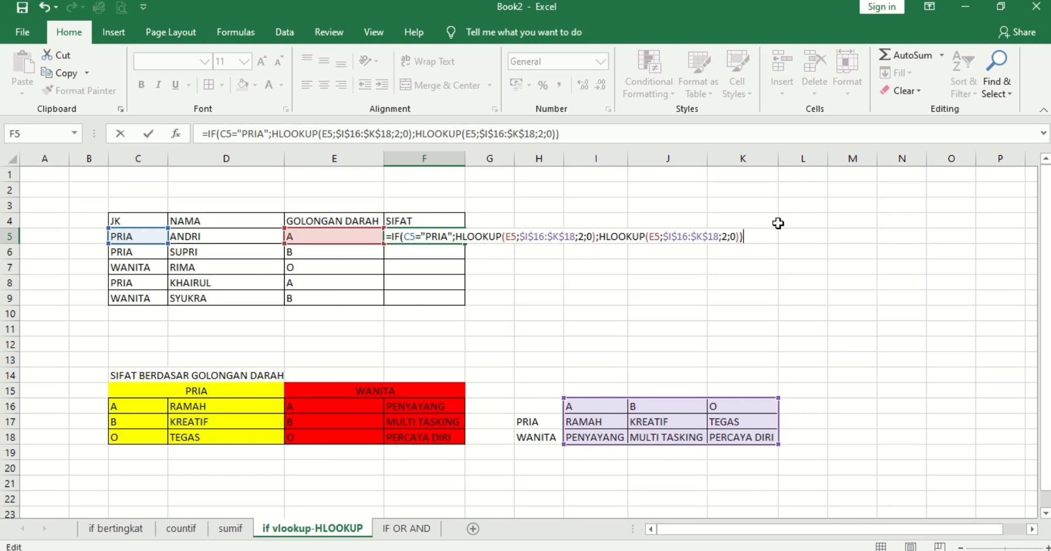
{"action": "key", "text": "Return"}
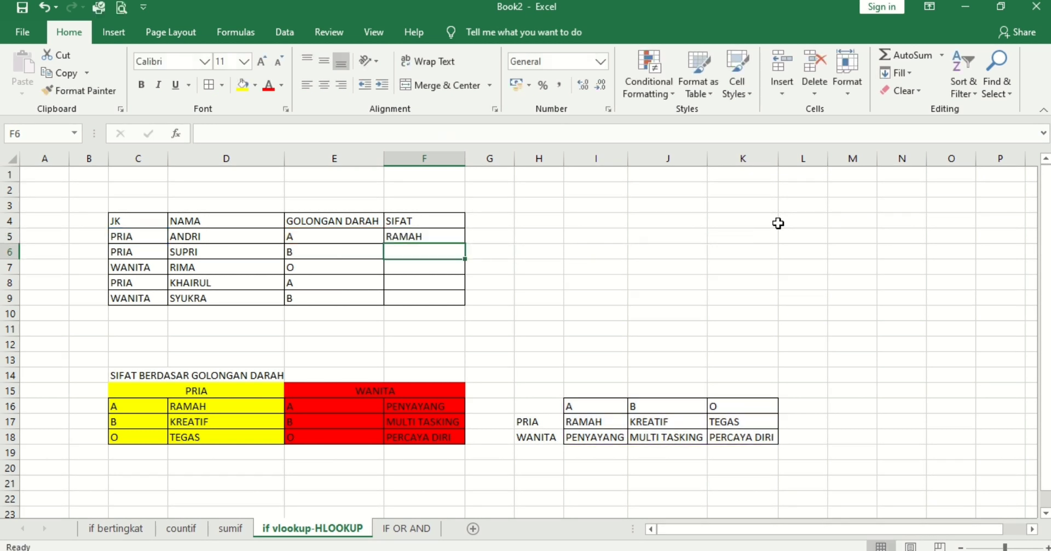
{"action": "left_click", "coordinate": [453, 237]}
{"action": "double_click", "coordinate": [464, 243]}
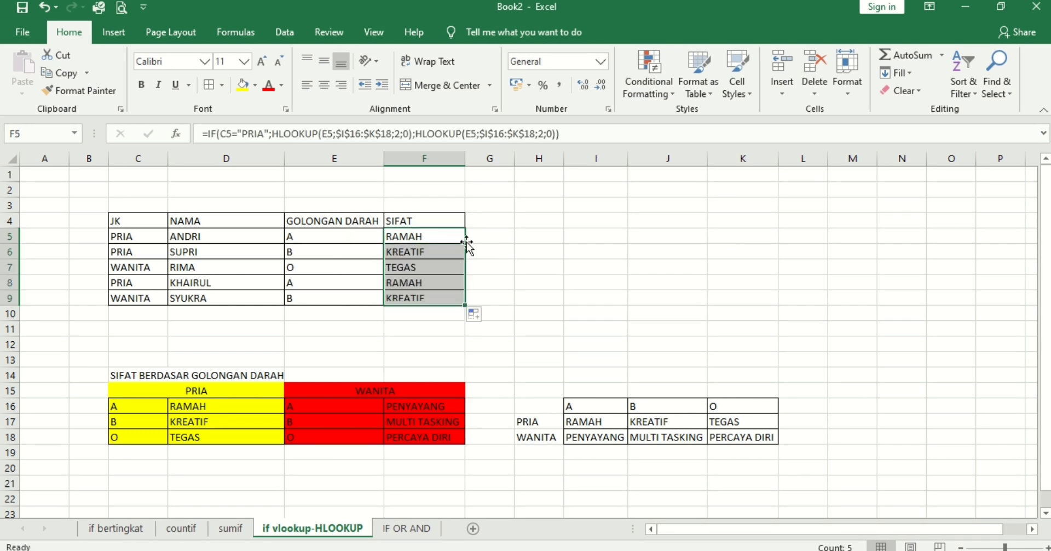
Check the SIFAT results in rows 5 and 9 against the horizontal trait table by gender and blood type, and inspect F9's formula.
{"action": "left_click", "coordinate": [133, 242]}
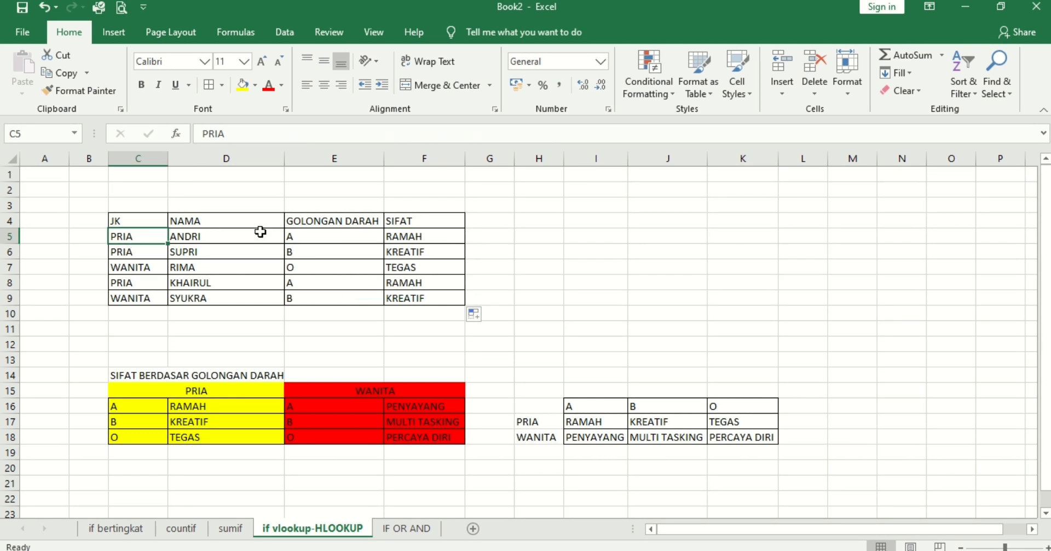
{"action": "left_click", "coordinate": [339, 241]}
{"action": "left_click", "coordinate": [573, 406]}
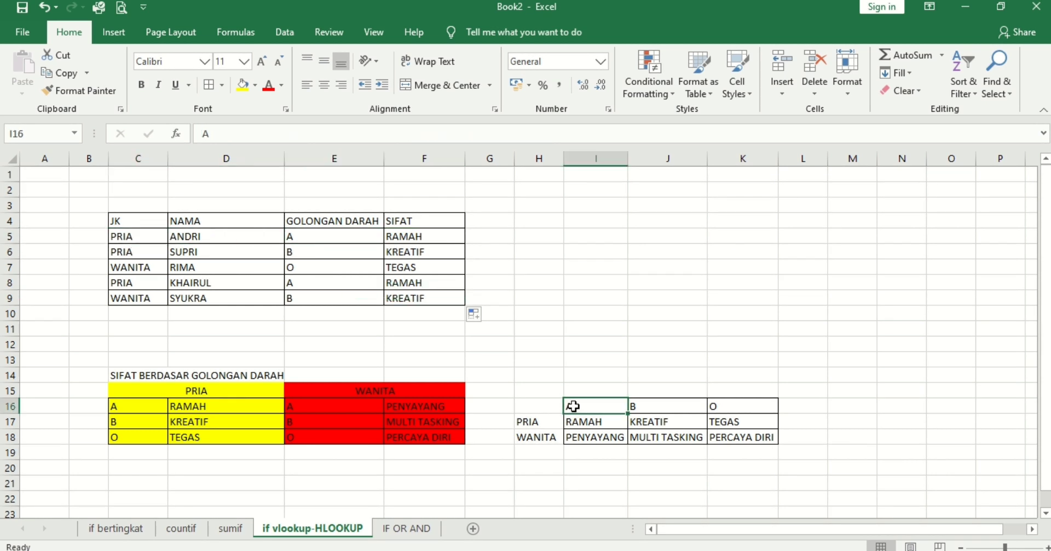
{"action": "left_click", "coordinate": [572, 421]}
{"action": "left_click", "coordinate": [141, 300]}
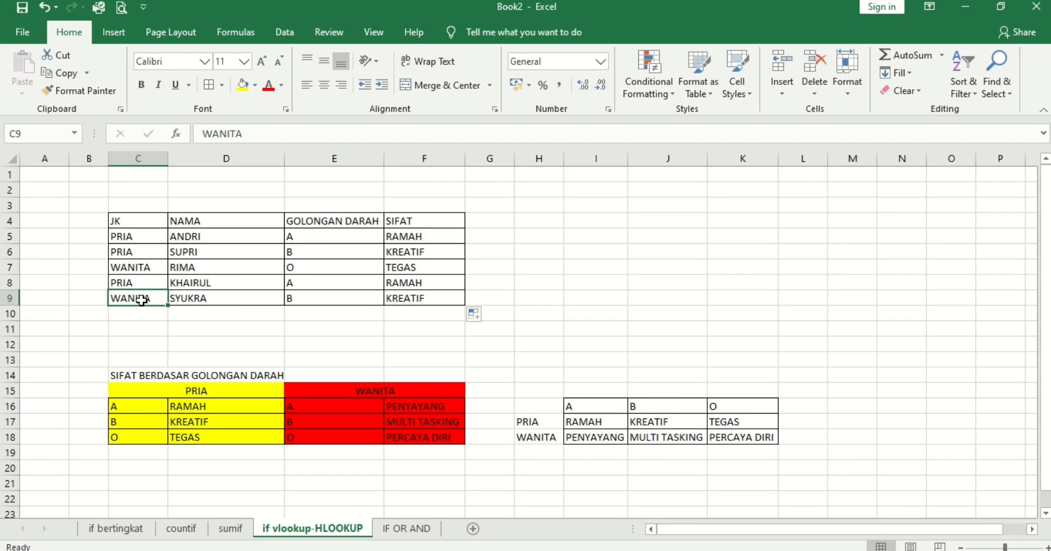
{"action": "left_click", "coordinate": [294, 299]}
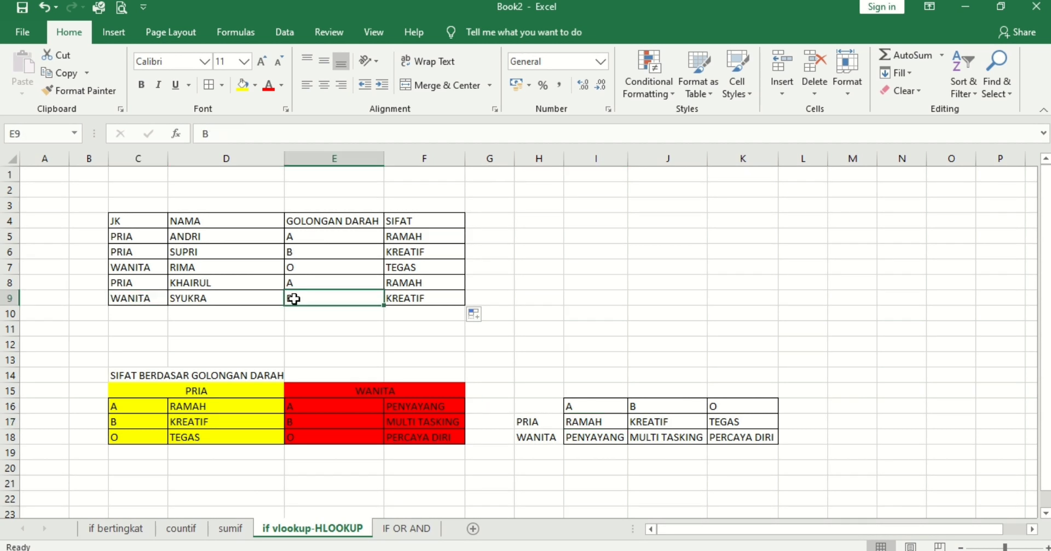
{"action": "left_click", "coordinate": [535, 437]}
{"action": "left_click", "coordinate": [634, 408]}
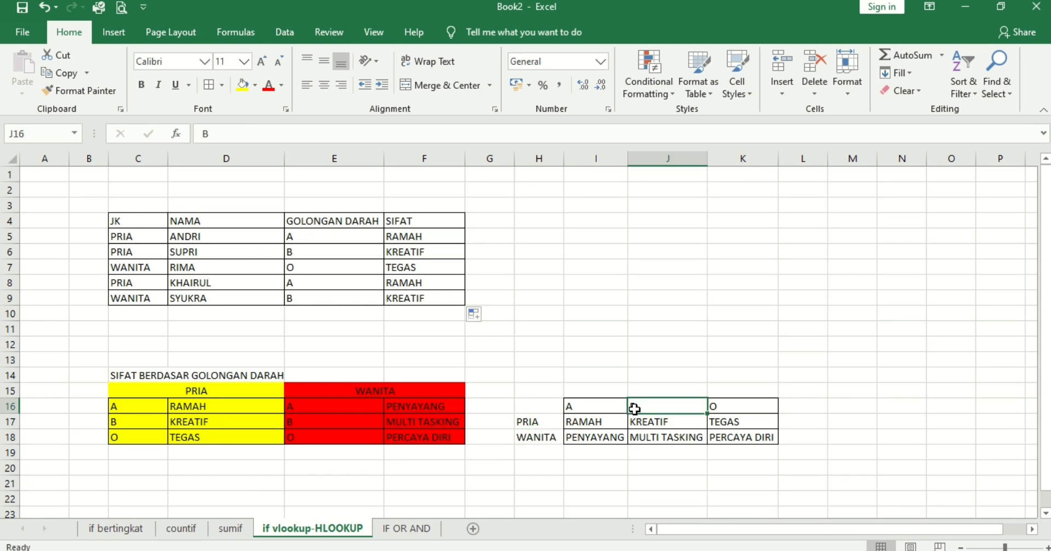
{"action": "left_click", "coordinate": [648, 440]}
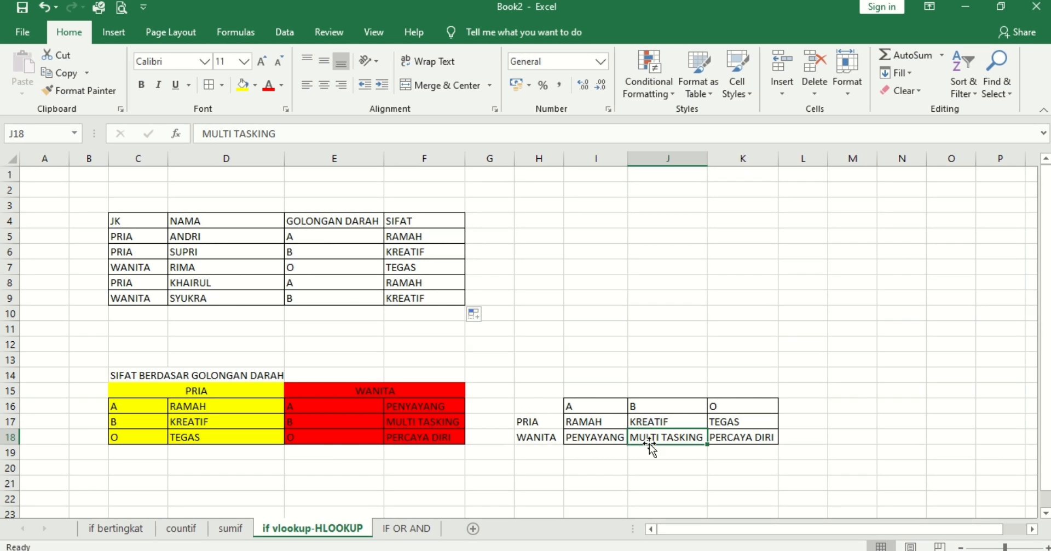
{"action": "left_click", "coordinate": [541, 438]}
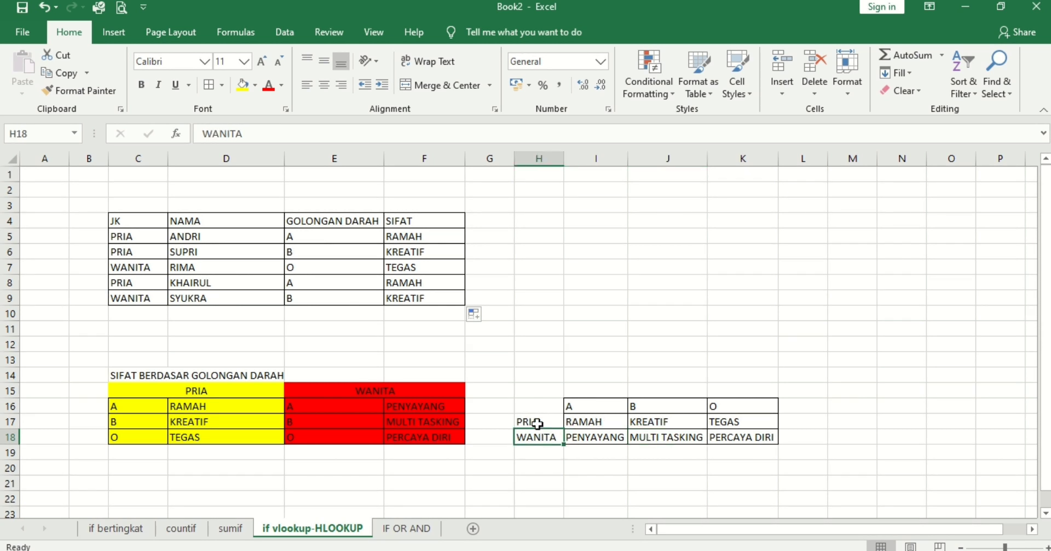
{"action": "left_click", "coordinate": [424, 295]}
{"action": "double_click", "coordinate": [423, 295]}
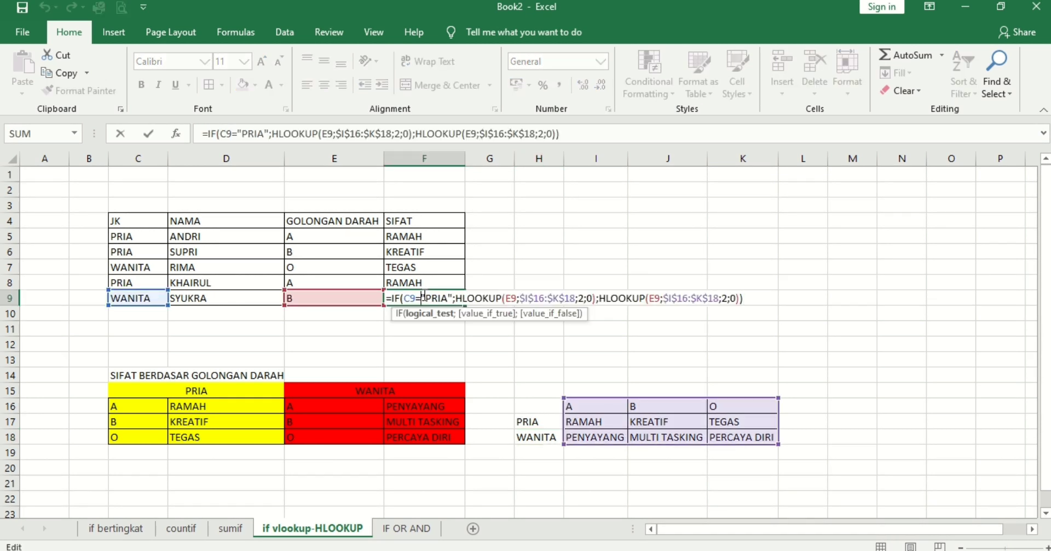
{"action": "key", "text": "Return"}
Change the row index of the second HLOOKUP in F5 to 3 and fill the corrected formula down to F9.
{"action": "double_click", "coordinate": [429, 237]}
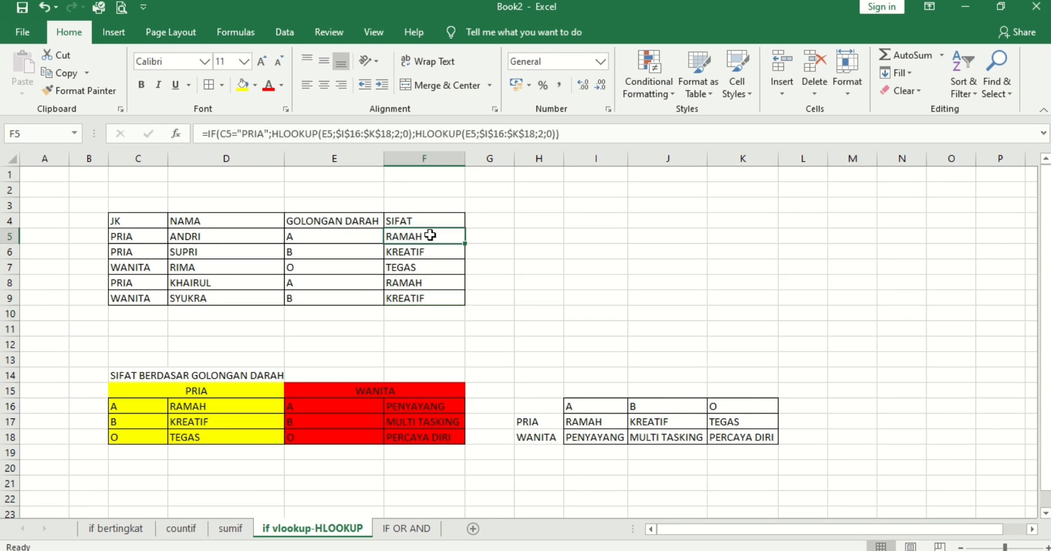
{"action": "left_click", "coordinate": [529, 133]}
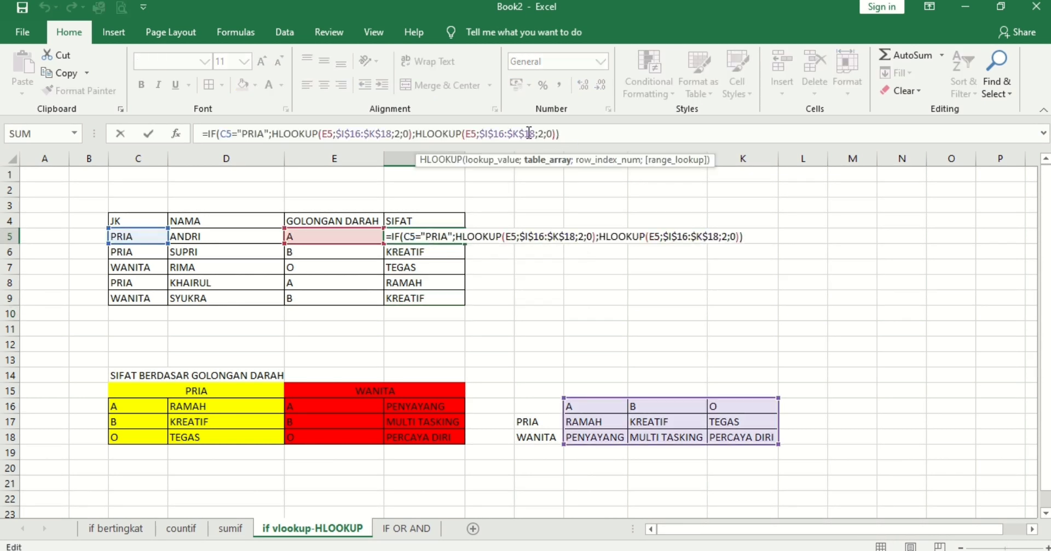
{"action": "left_click", "coordinate": [544, 133]}
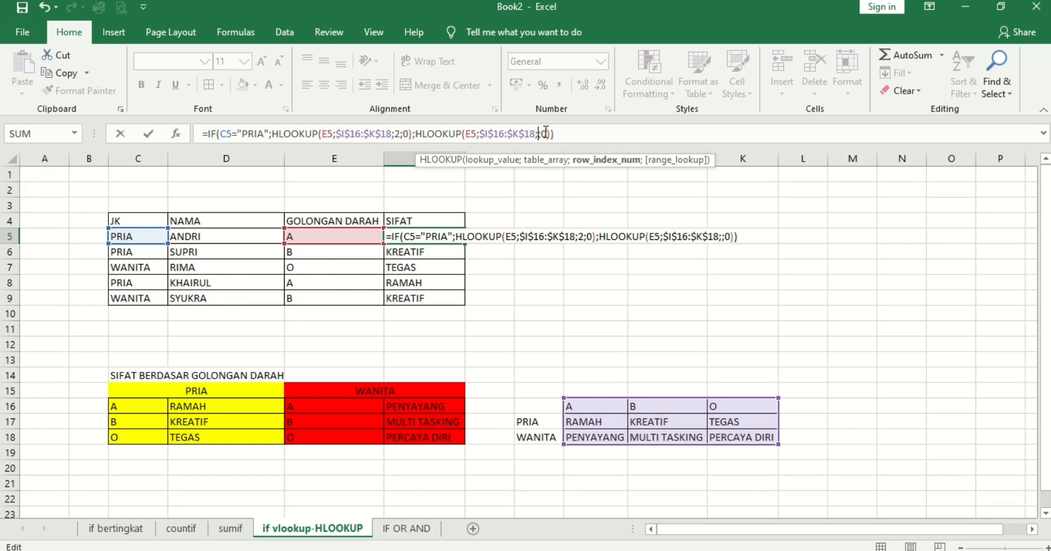
{"action": "key", "text": "Return"}
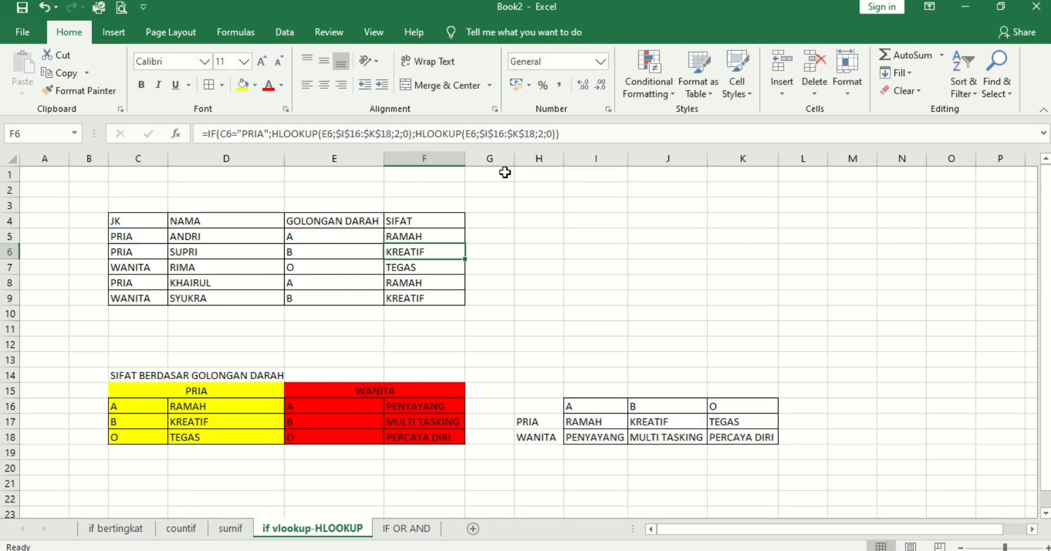
{"action": "left_click", "coordinate": [442, 234]}
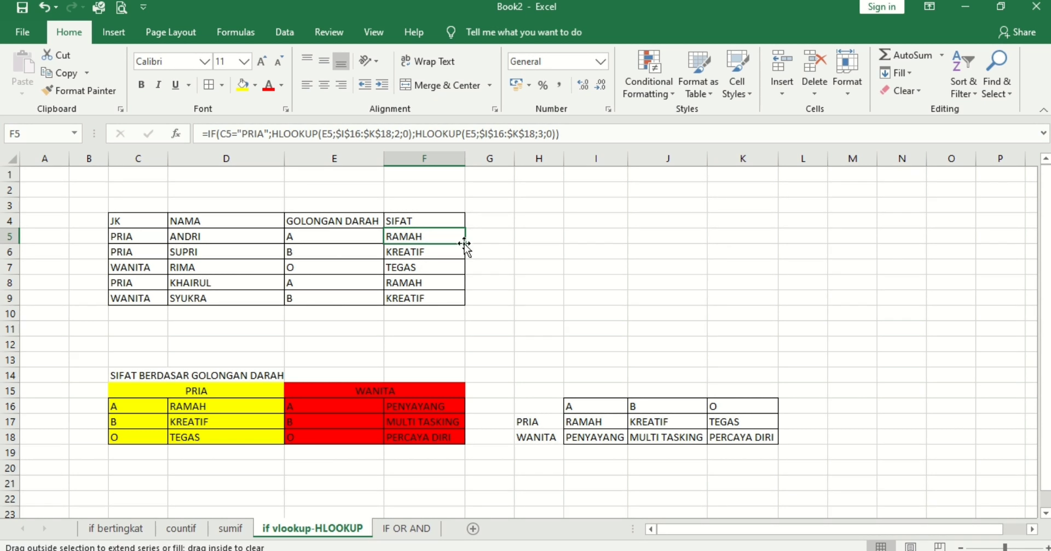
{"action": "double_click", "coordinate": [465, 243]}
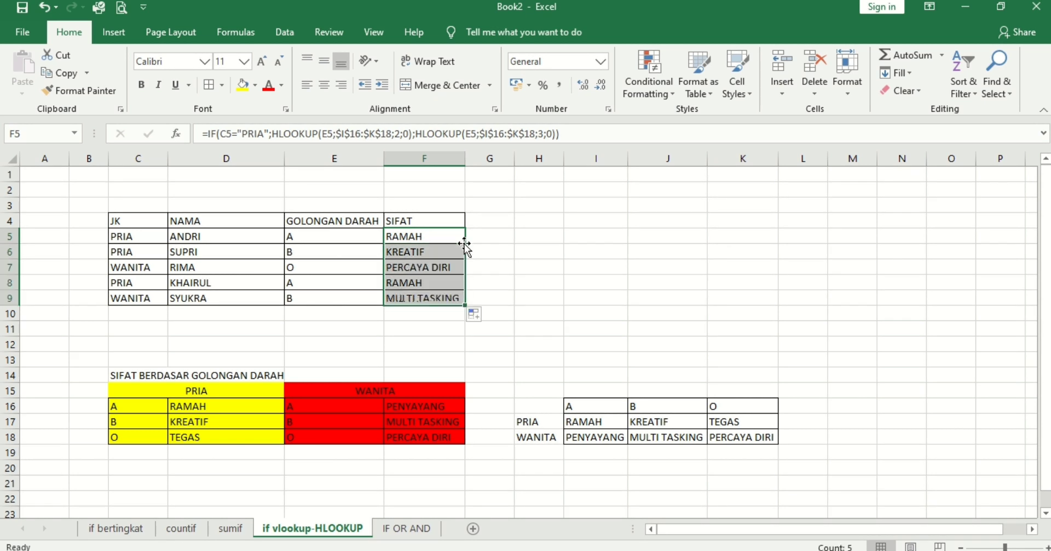
Compare the SIFAT result in row 9 with the WANITA trait for blood type B in the horizontal table.
{"action": "left_click", "coordinate": [400, 298]}
{"action": "left_click", "coordinate": [135, 303]}
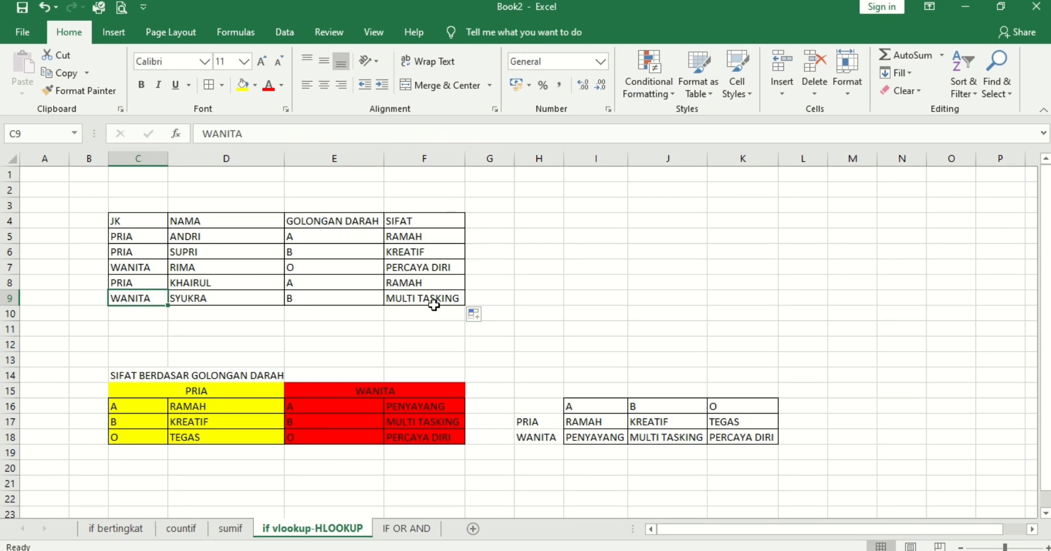
{"action": "left_click", "coordinate": [652, 433]}
{"action": "left_click", "coordinate": [652, 408]}
{"action": "left_click", "coordinate": [579, 309]}
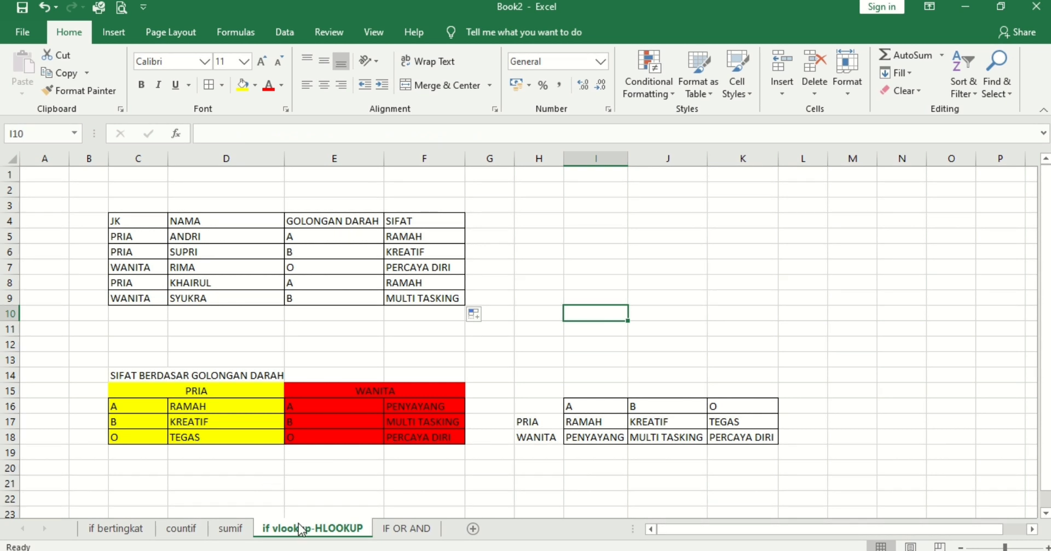
Open the IF OR AND sheet and enter the label AND in B3 above the SYARAT MASUK BLK conditions.
{"action": "left_click", "coordinate": [405, 525]}
{"action": "left_click", "coordinate": [587, 394]}
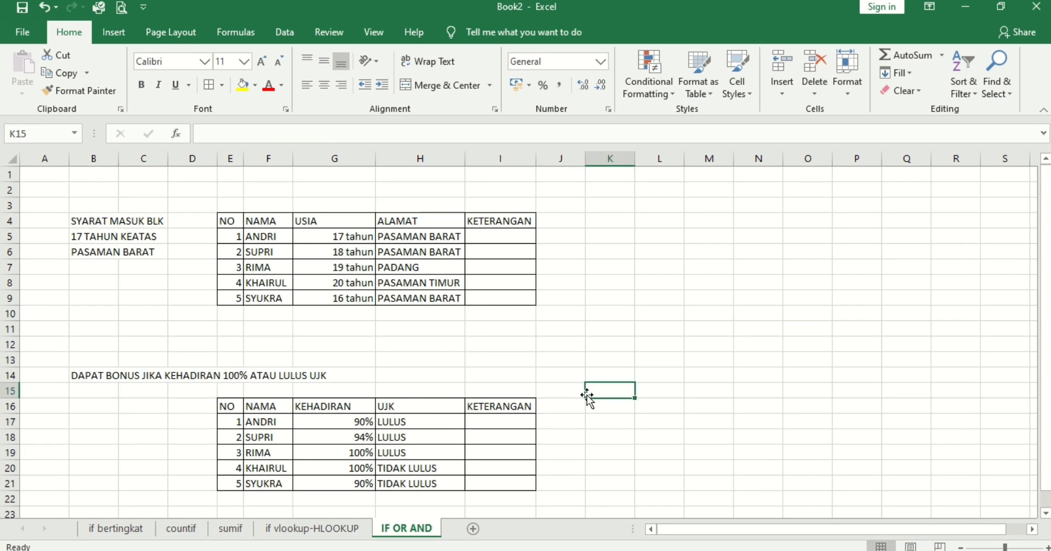
{"action": "left_click", "coordinate": [97, 204]}
{"action": "type", "text": "O"}
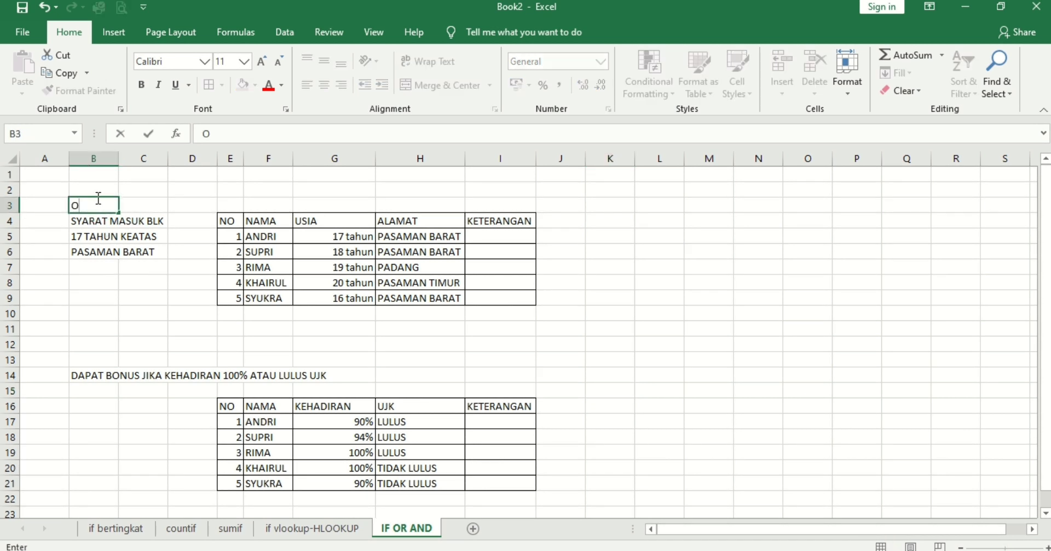
{"action": "type", "text": "R"}
{"action": "key", "text": "BackSpace"}
{"action": "key", "text": "BackSpace"}
{"action": "type", "text": "SNF"}
{"action": "key", "text": "BackSpace"}
{"action": "key", "text": "BackSpace"}
{"action": "key", "text": "BackSpace"}
{"action": "type", "text": "AND"}
{"action": "key", "text": "Return"}
Enter the label OR in B13 above the DAPAT BONUS condition.
{"action": "key", "text": "Down"}
{"action": "key", "text": "Down"}
{"action": "key", "text": "Down"}
{"action": "key", "text": "Down"}
{"action": "key", "text": "Down"}
{"action": "key", "text": "Down"}
{"action": "key", "text": "Down"}
{"action": "key", "text": "Down"}
{"action": "key", "text": "Down"}
{"action": "key", "text": "Down"}
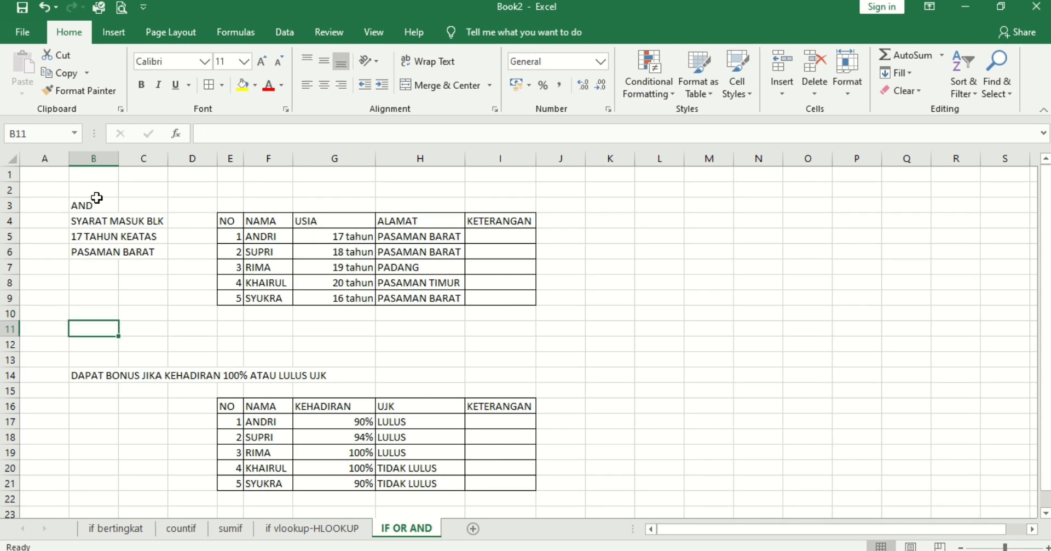
{"action": "key", "text": "Up"}
{"action": "type", "text": "OR"}
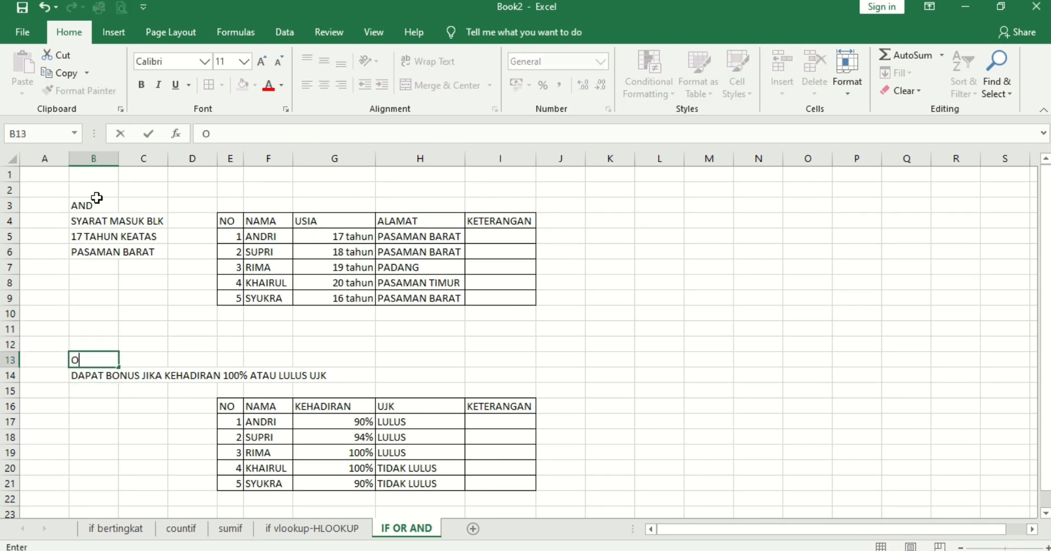
{"action": "key", "text": "Return"}
Review the two AND admission requirements in B5:B6 and the OR bonus condition in B14.
{"action": "key", "text": "Up"}
{"action": "key", "text": "Up"}
{"action": "key", "text": "Up"}
{"action": "key", "text": "Up"}
{"action": "key", "text": "Up"}
{"action": "key", "text": "Up"}
{"action": "key", "text": "Up"}
{"action": "key", "text": "Up"}
{"action": "key", "text": "Up"}
{"action": "key", "text": "Up"}
{"action": "key", "text": "Up"}
{"action": "key", "text": "Up"}
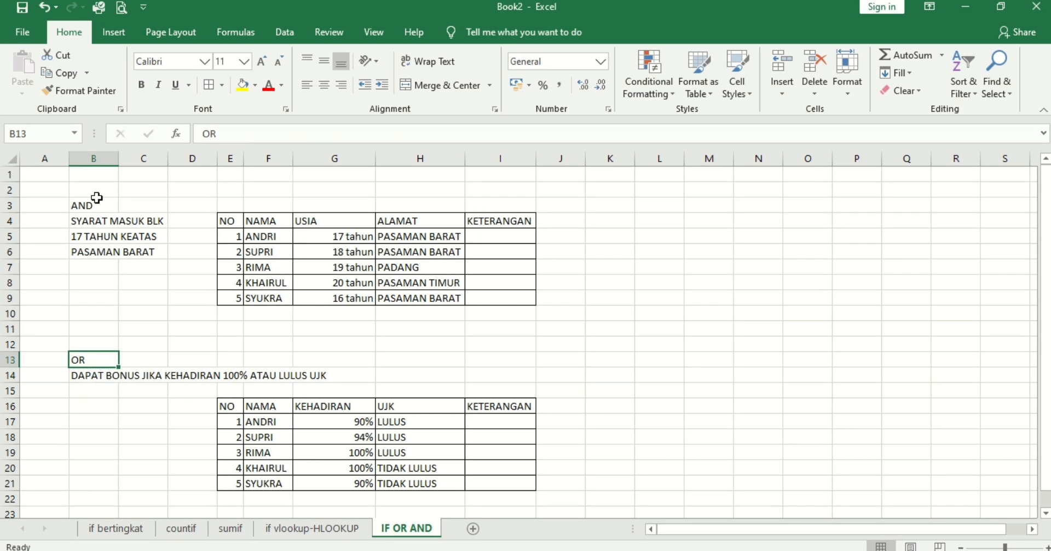
{"action": "key", "text": "Down"}
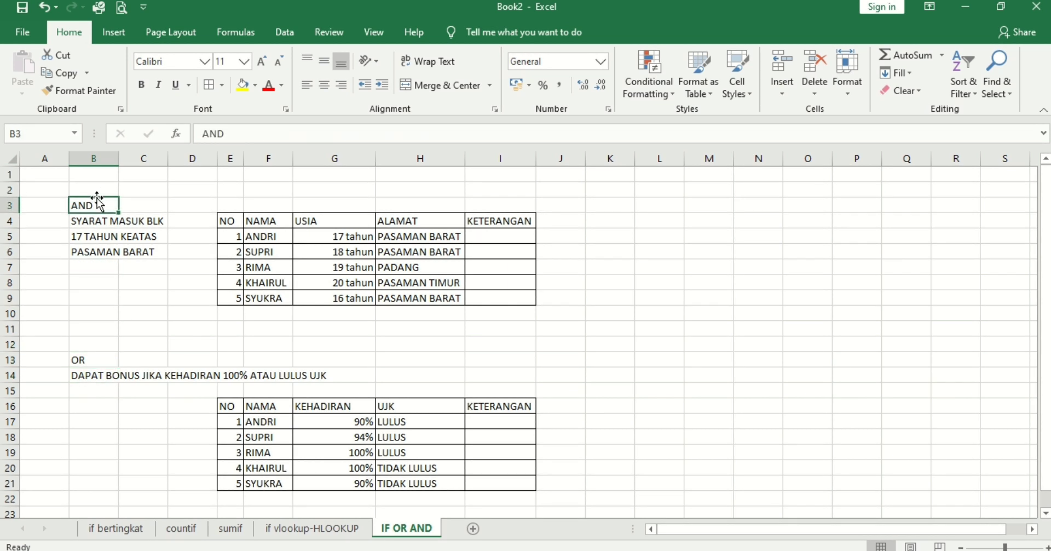
{"action": "key", "text": "Down"}
{"action": "key", "text": "Down"}
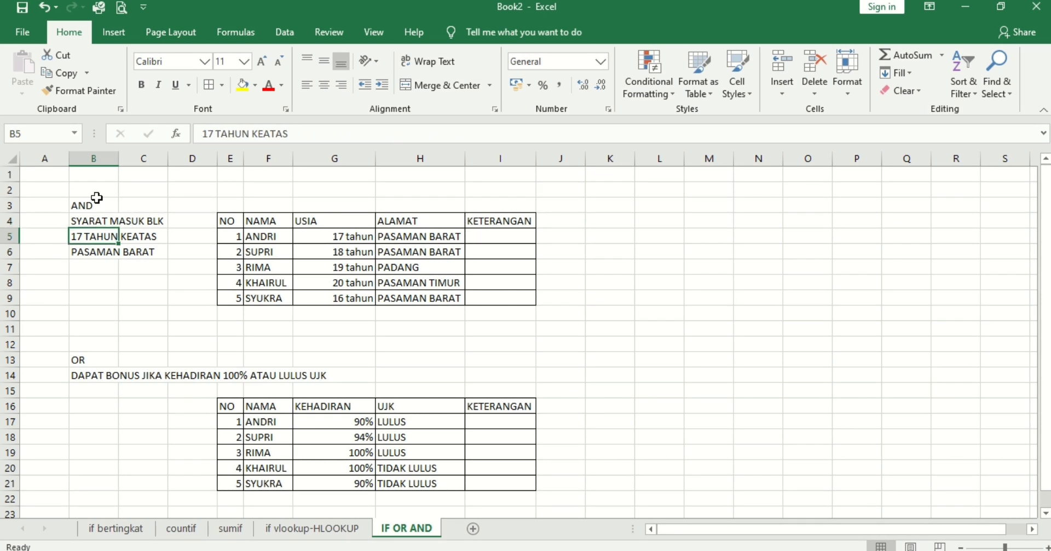
{"action": "key", "text": "Down"}
{"action": "key", "text": "Up"}
{"action": "key", "text": "Up"}
{"action": "key", "text": "Down"}
{"action": "key", "text": "Down"}
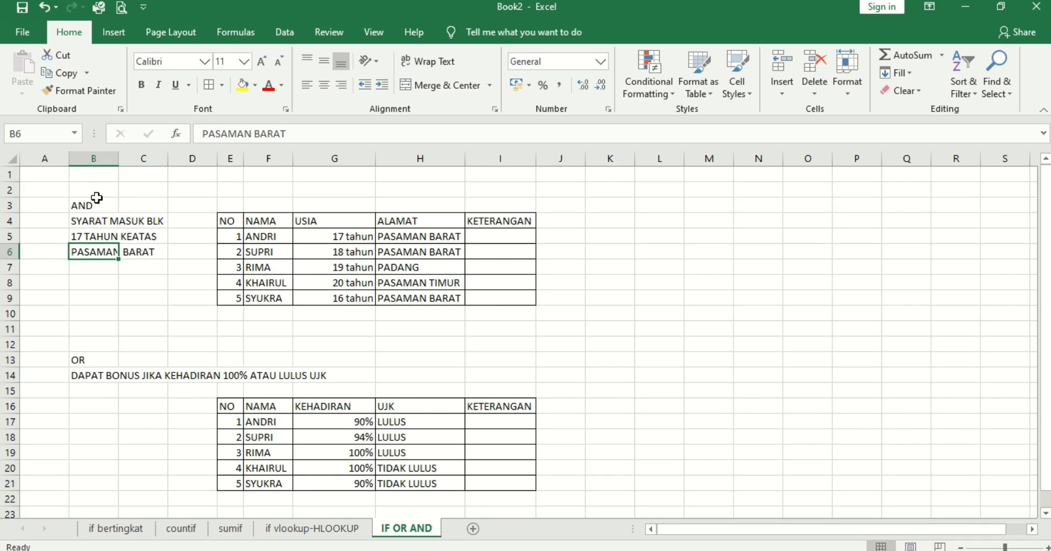
{"action": "left_click_drag", "start_coordinate": [83, 233], "coordinate": [83, 245]}
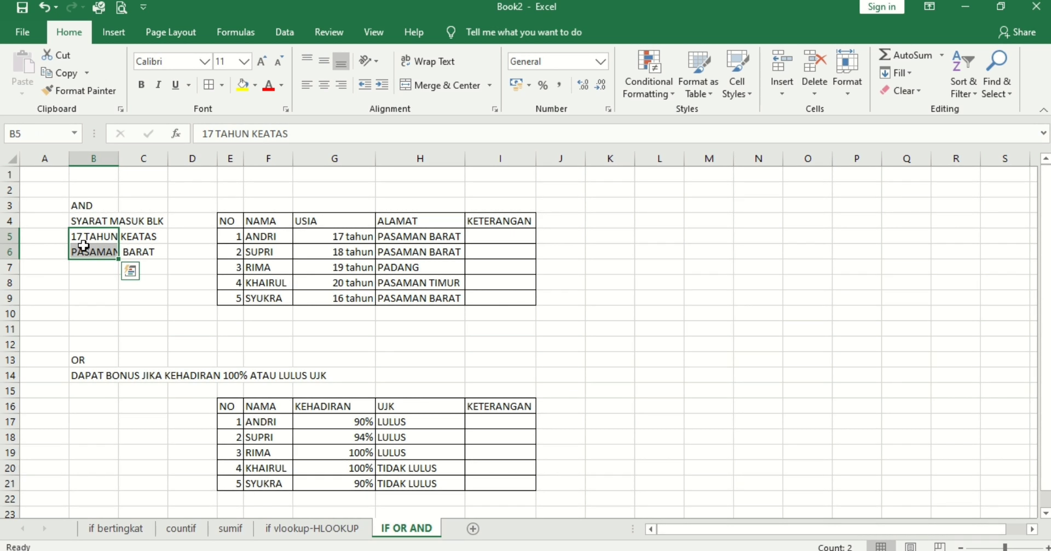
{"action": "left_click", "coordinate": [78, 373]}
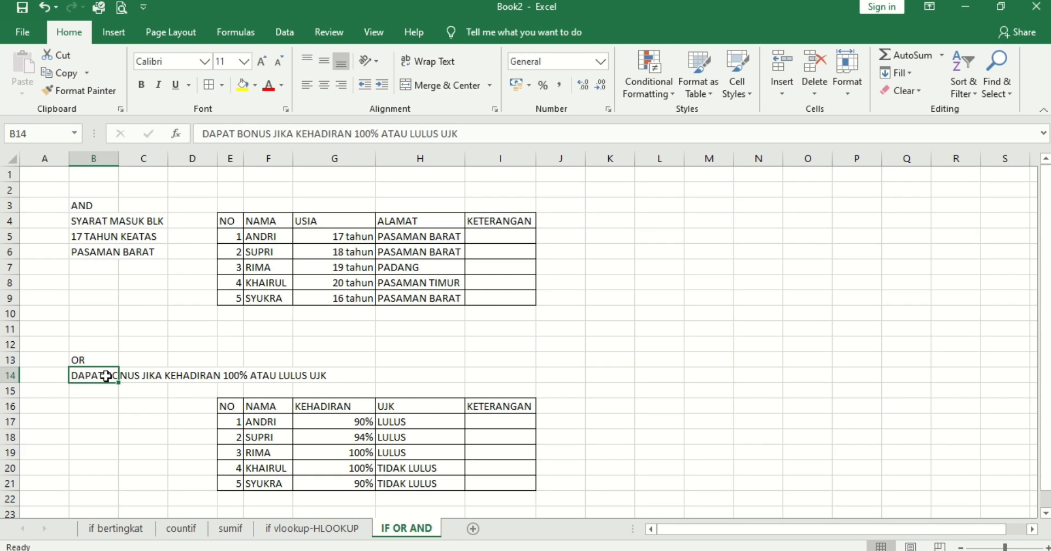
{"action": "left_click", "coordinate": [66, 234]}
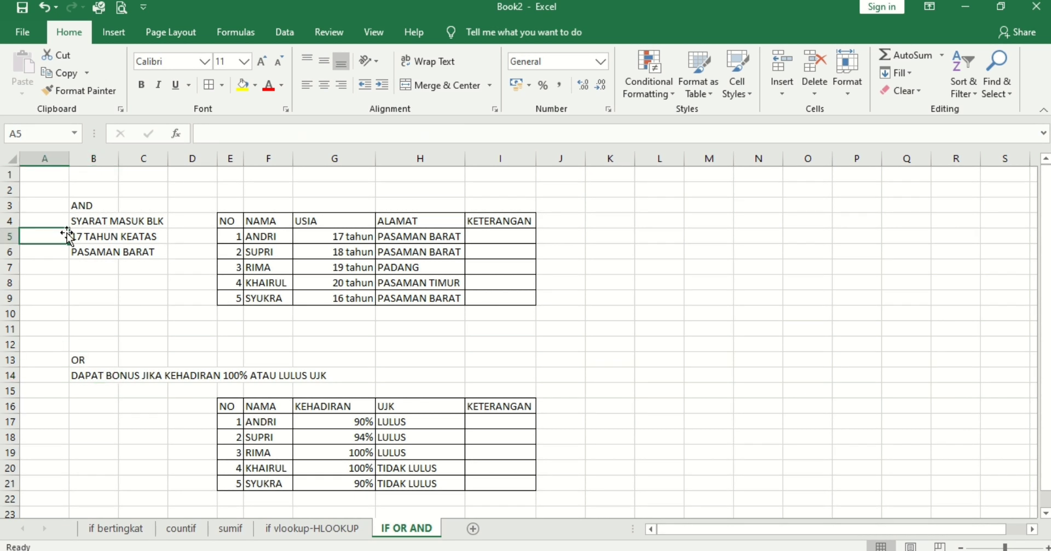
{"action": "left_click", "coordinate": [89, 233]}
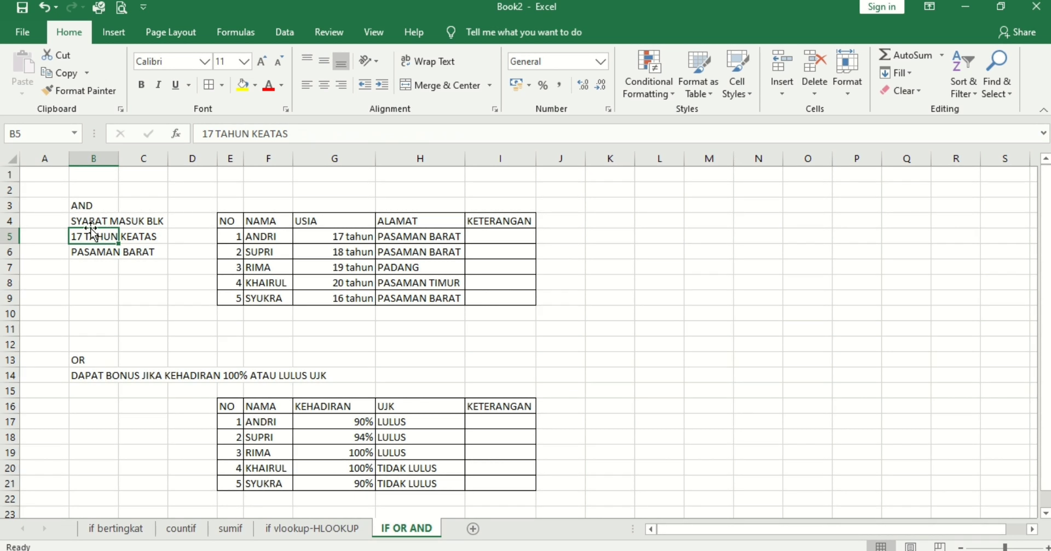
{"action": "left_click", "coordinate": [85, 246]}
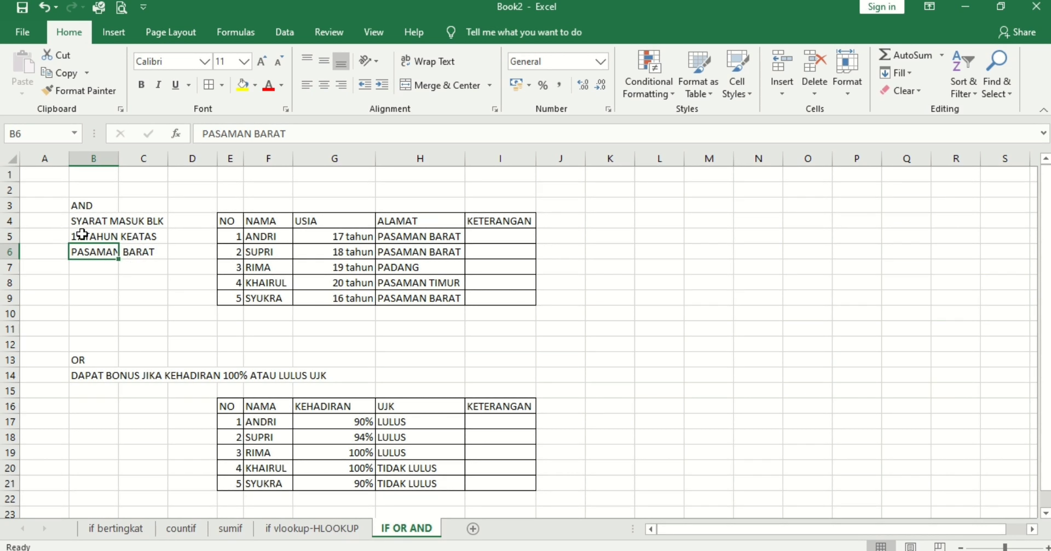
Start an IF formula in I5 with an AND test whose first condition is G5>17, per the 17 TAHUN KEATAS requirement.
{"action": "left_click", "coordinate": [82, 234]}
{"action": "left_click_drag", "start_coordinate": [82, 234], "coordinate": [85, 248]}
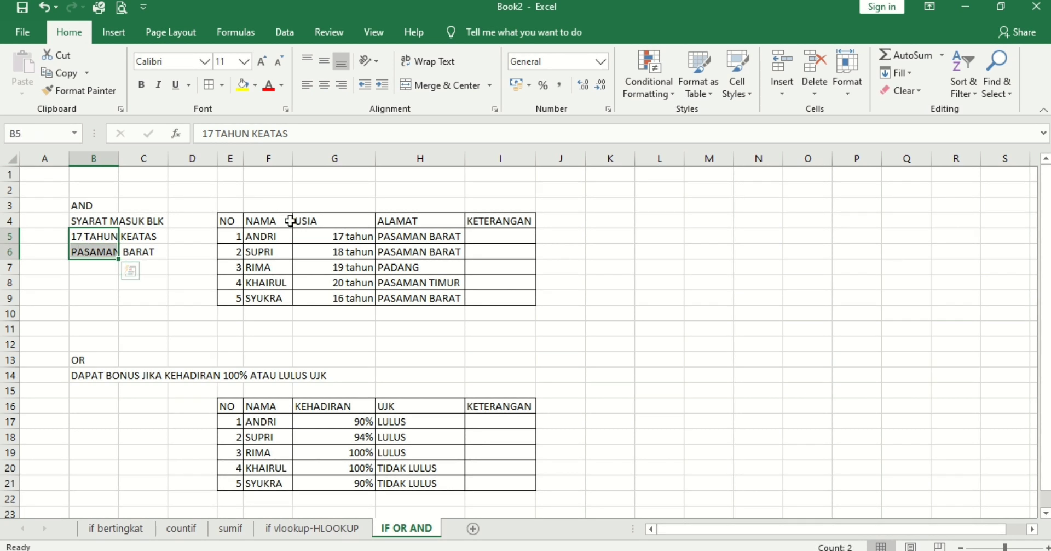
{"action": "left_click", "coordinate": [94, 237]}
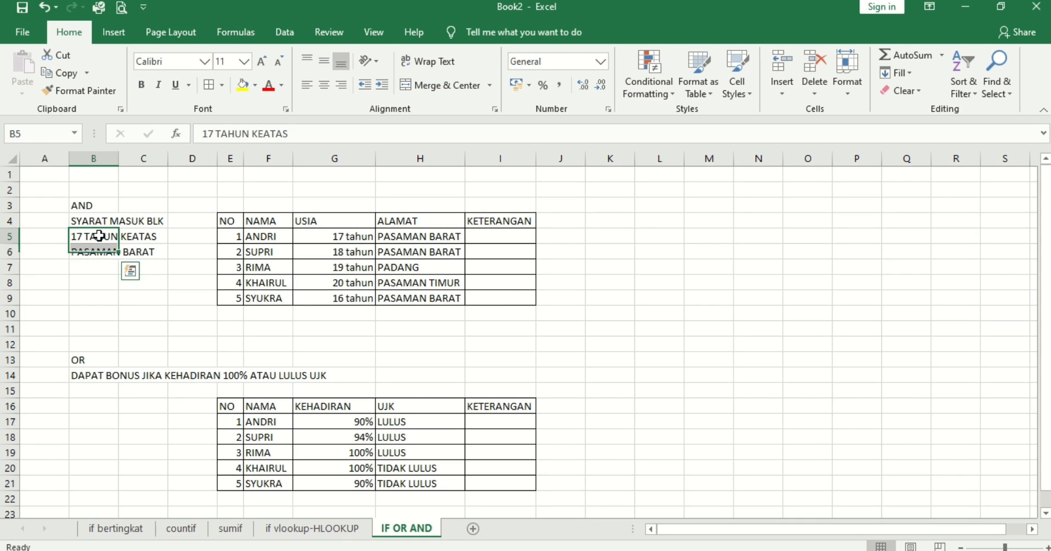
{"action": "left_click", "coordinate": [85, 247]}
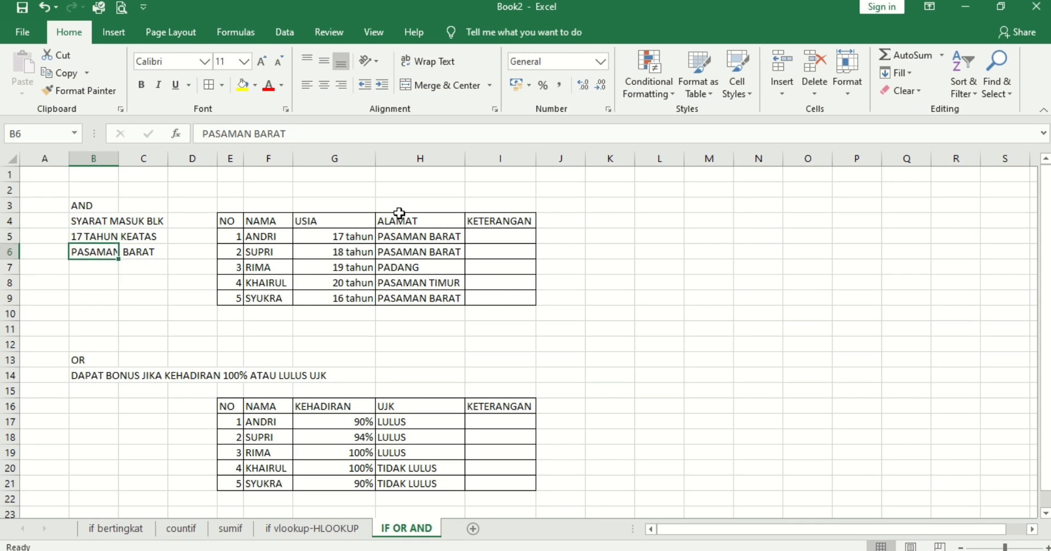
{"action": "left_click", "coordinate": [495, 236]}
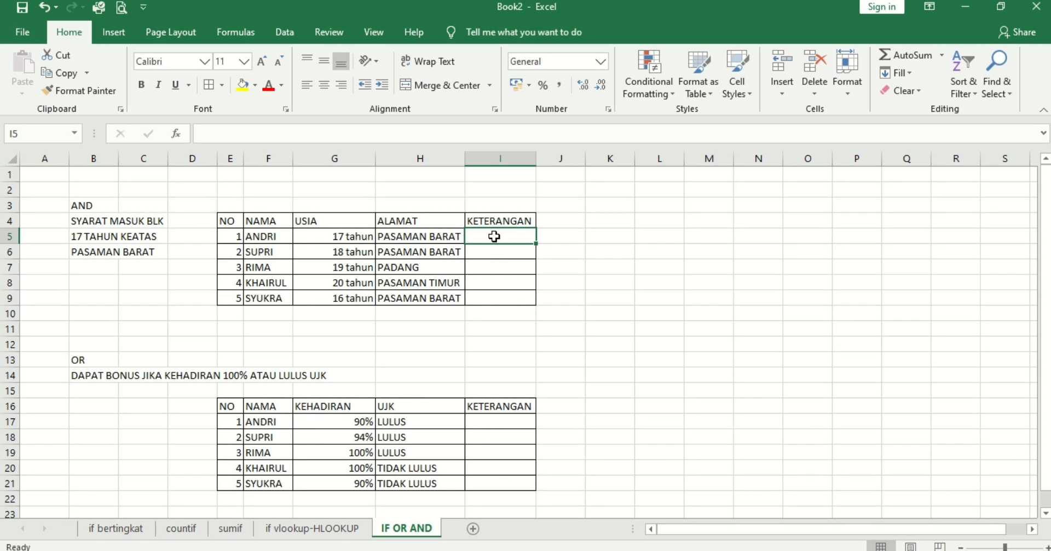
{"action": "type", "text": "="}
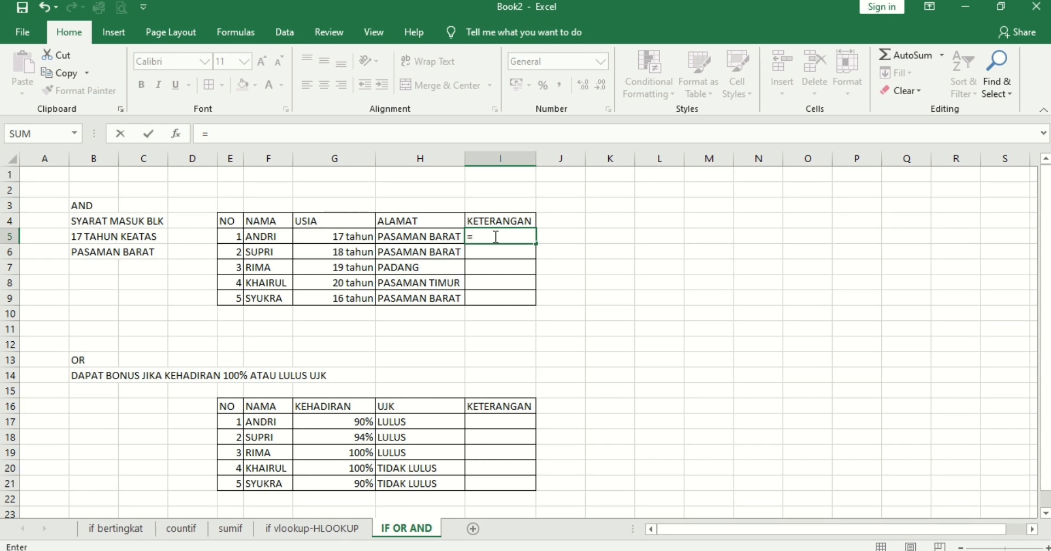
{"action": "type", "text": "IF"}
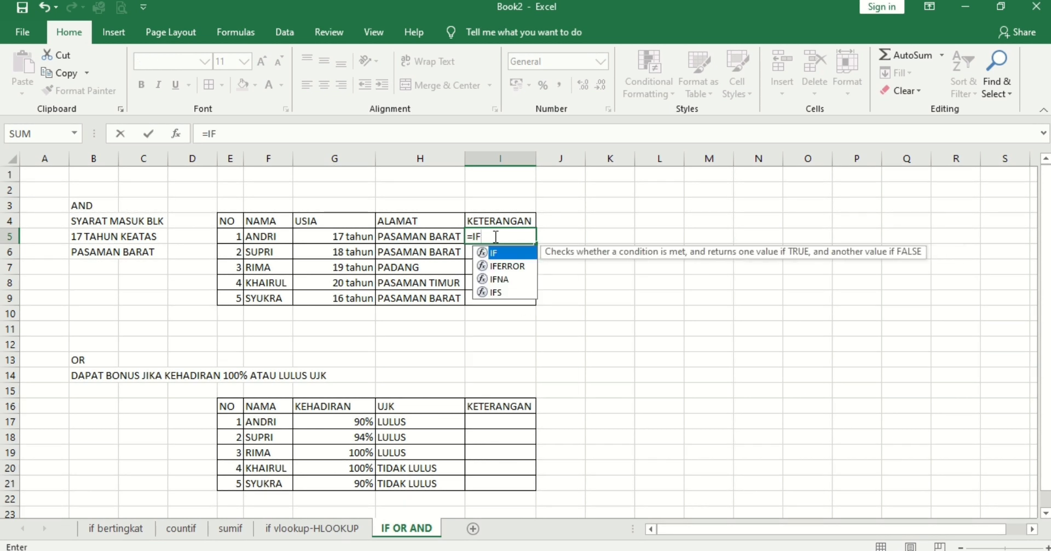
{"action": "type", "text": "(AND"}
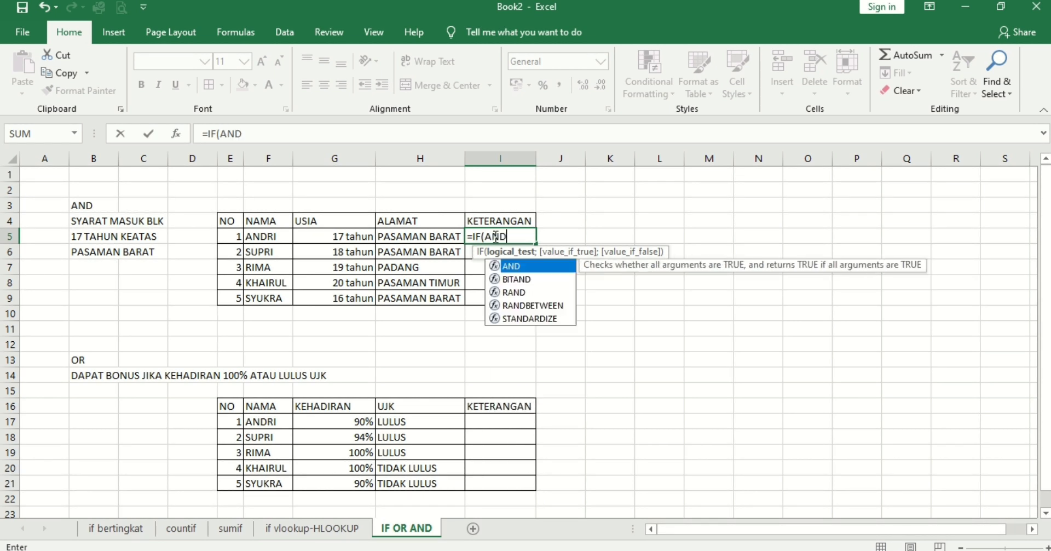
{"action": "double_click", "coordinate": [503, 266]}
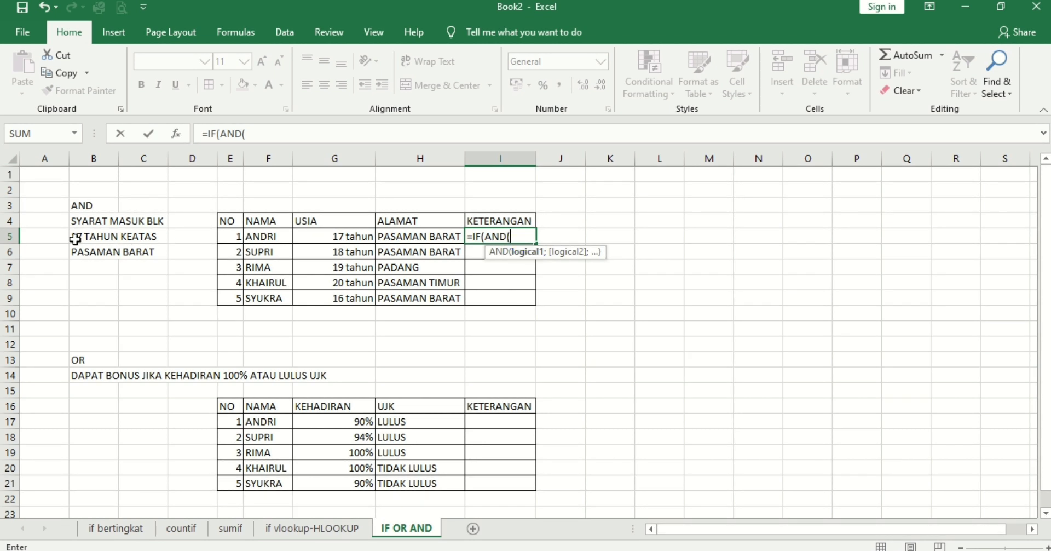
{"action": "left_click", "coordinate": [312, 235]}
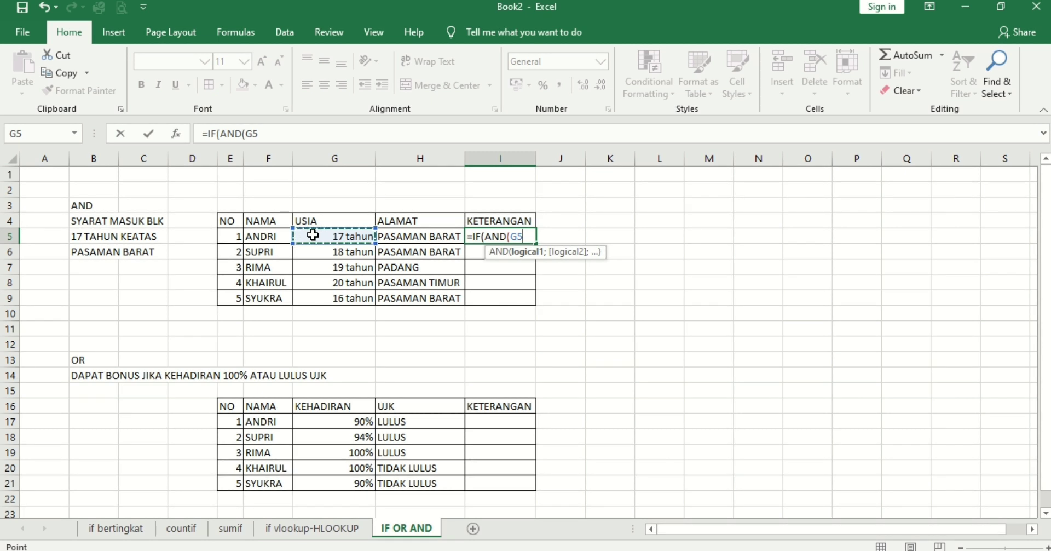
{"action": "type", "text": ">17"}
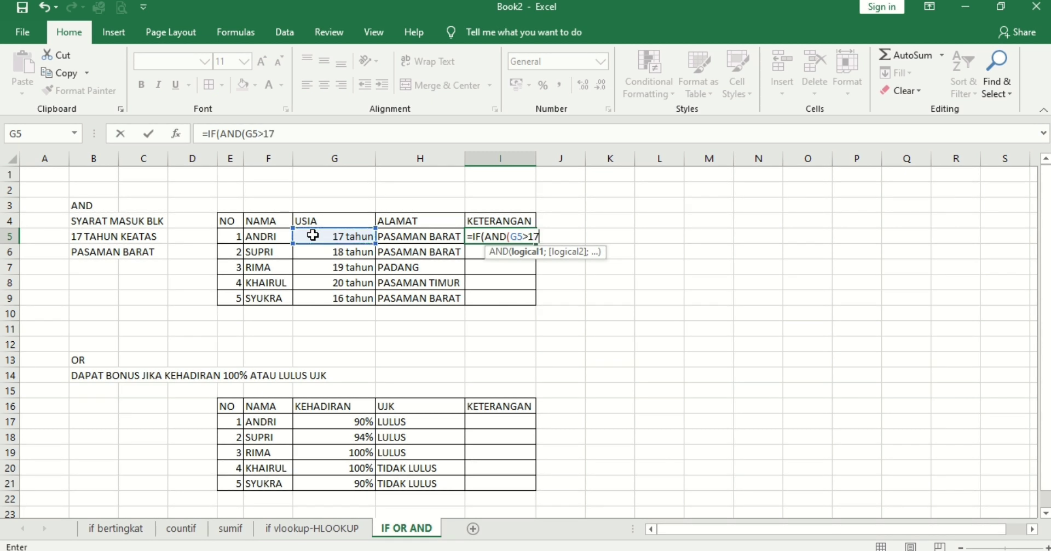
{"action": "type", "text": ";"}
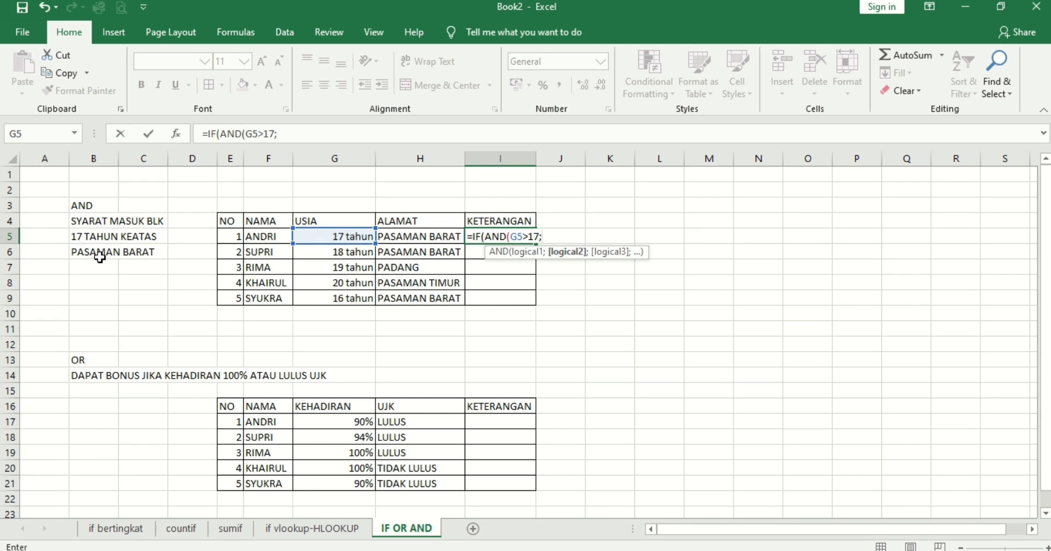
Add H5="PASAMAN BARAT" as the second AND condition and close the logical test.
{"action": "left_click", "coordinate": [404, 236]}
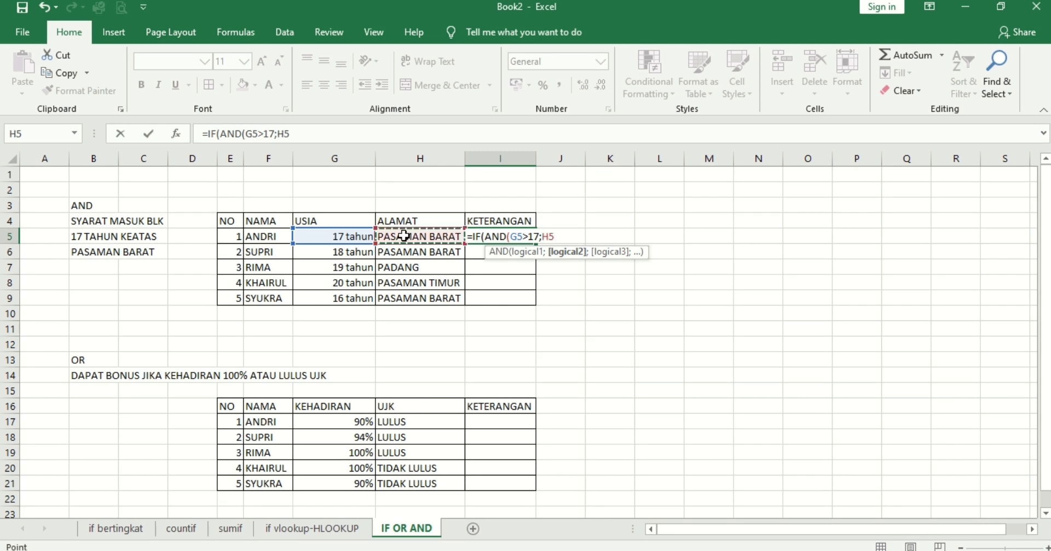
{"action": "type", "text": "=\""}
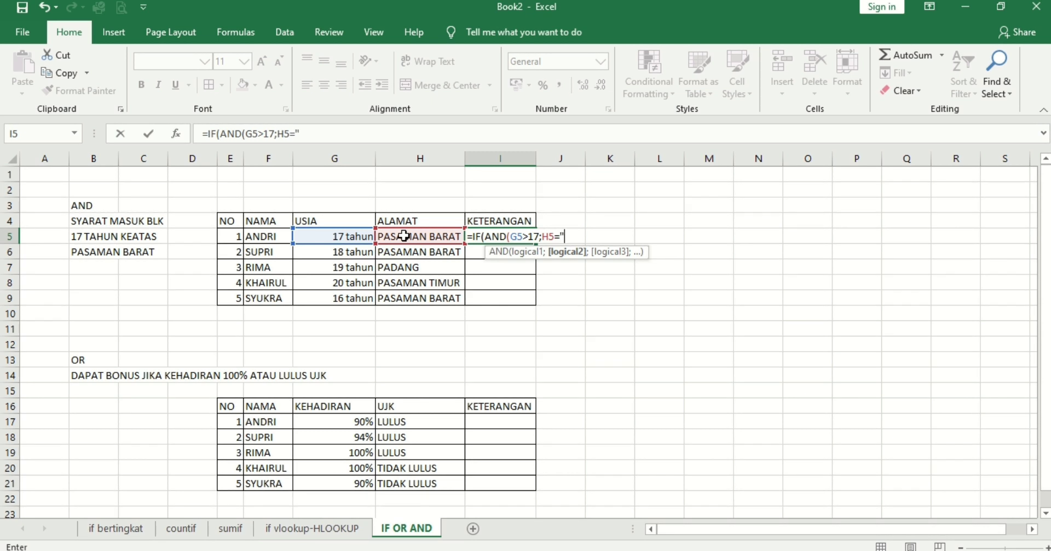
{"action": "type", "text": "PASAMAN BAR"}
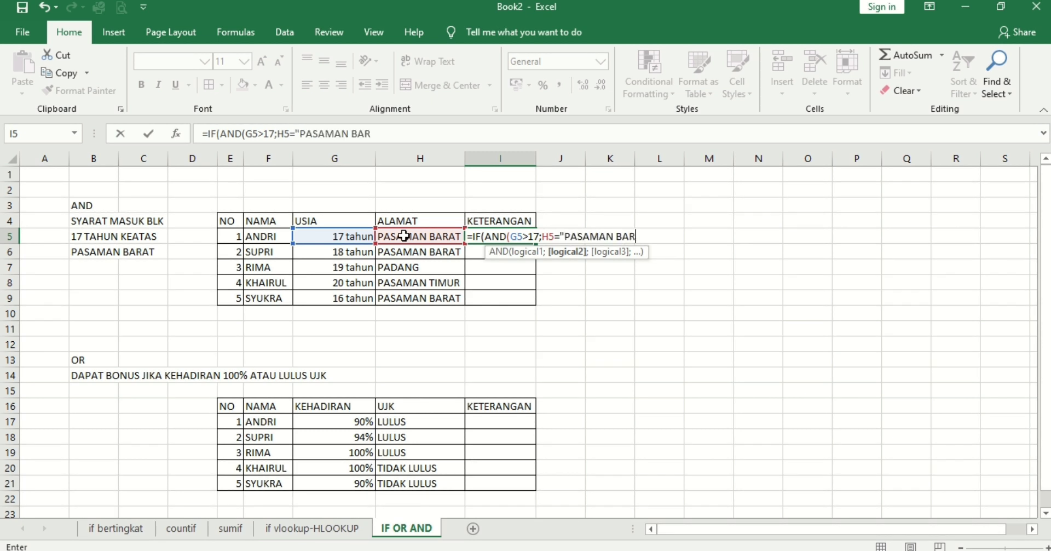
{"action": "type", "text": "AT\")"}
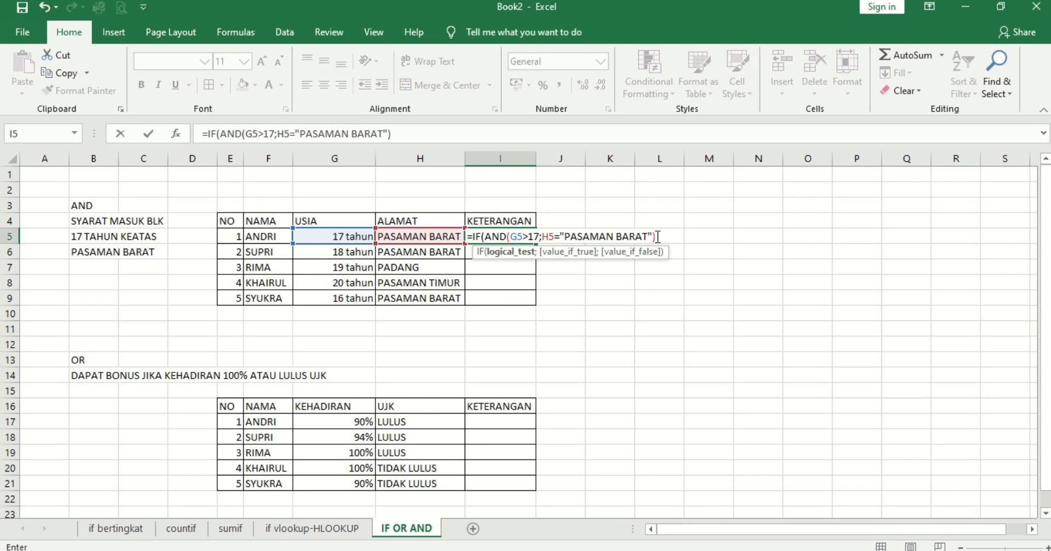
{"action": "type", "text": ";"}
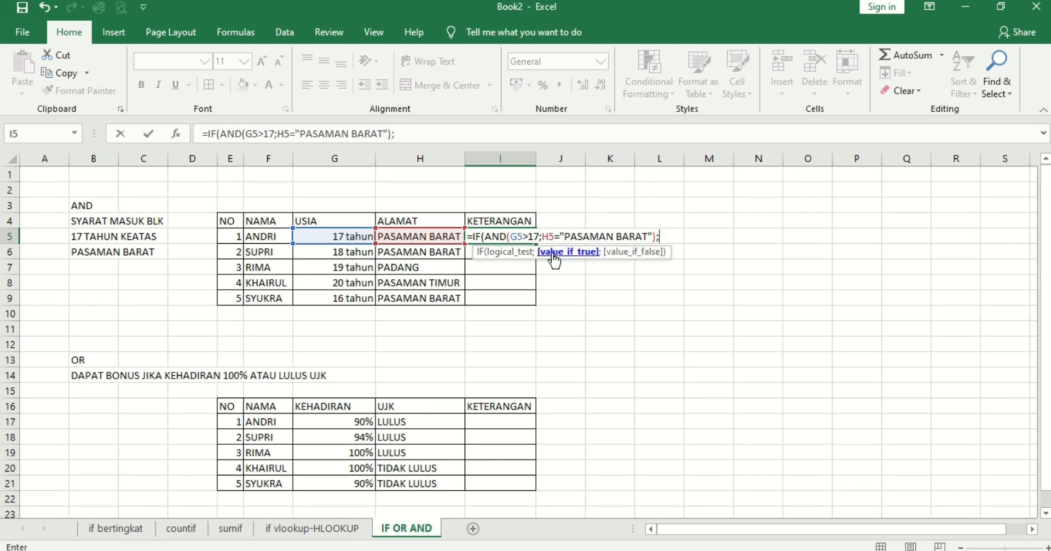
Complete the I5 formula with "LULUS ADM" as the true result and "BELUM MEMENUHI" as the false result.
{"action": "left_click", "coordinate": [512, 251]}
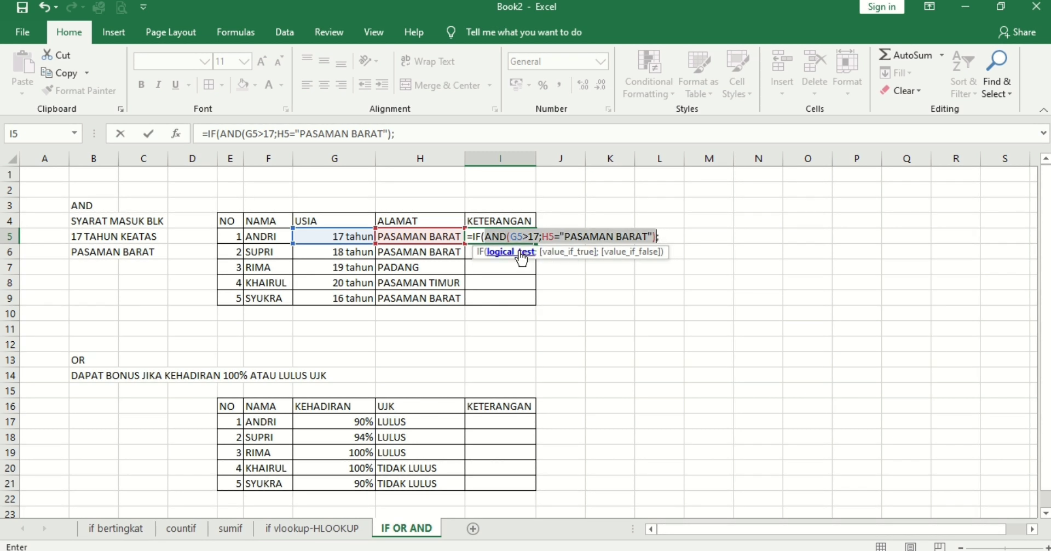
{"action": "left_click", "coordinate": [555, 251]}
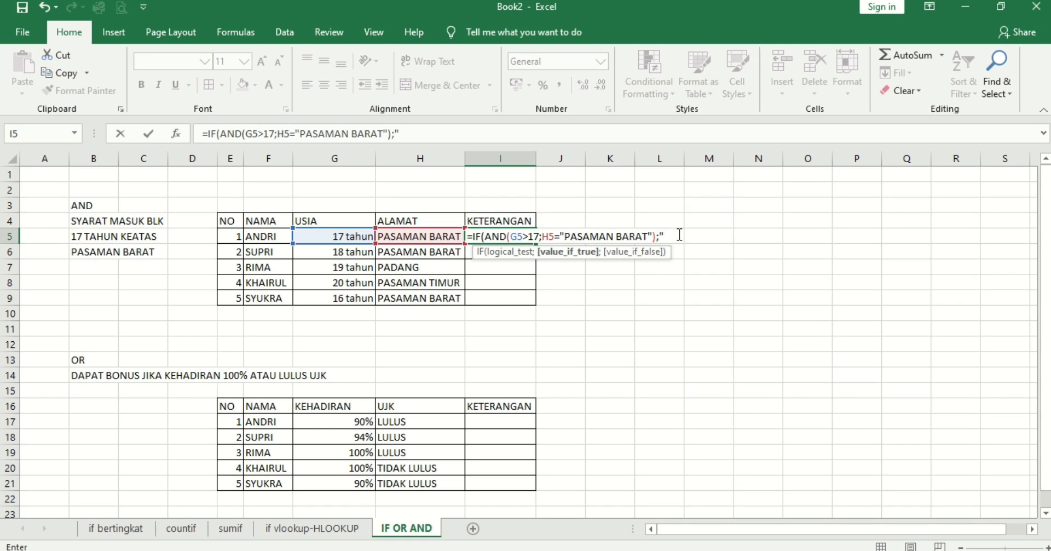
{"action": "type", "text": "\"LULUS ADM\""}
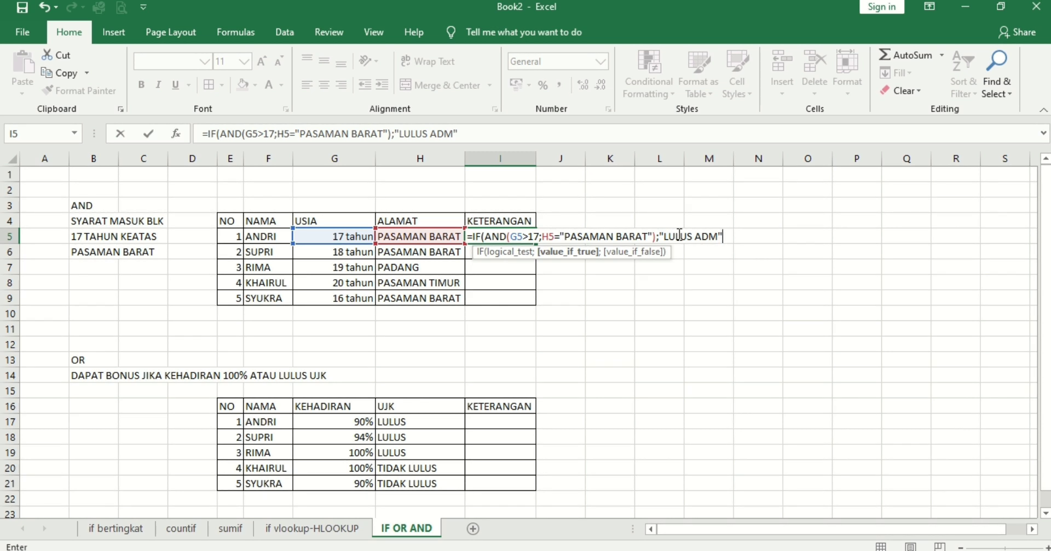
{"action": "type", "text": ";"}
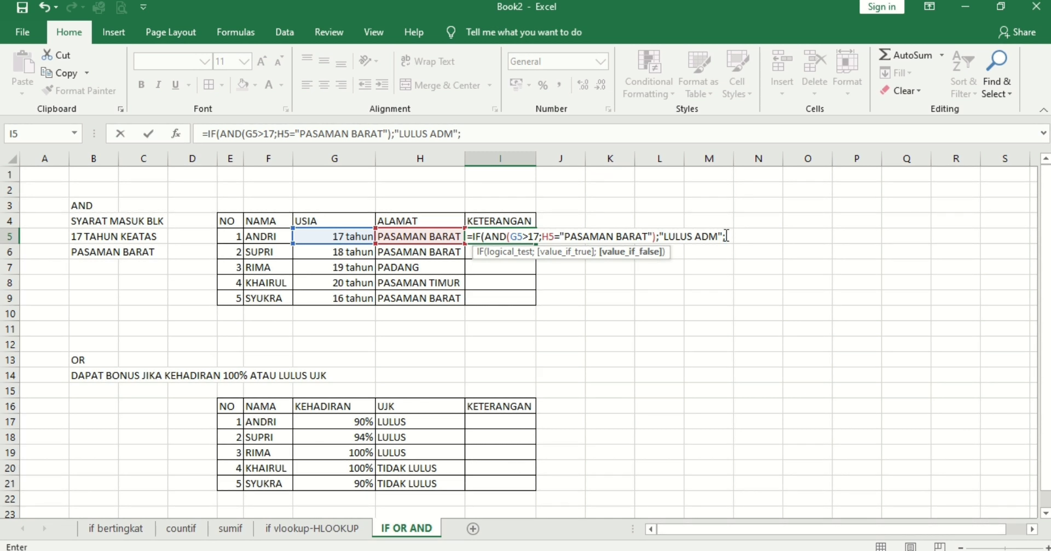
{"action": "type", "text": "\"BELUM L"}
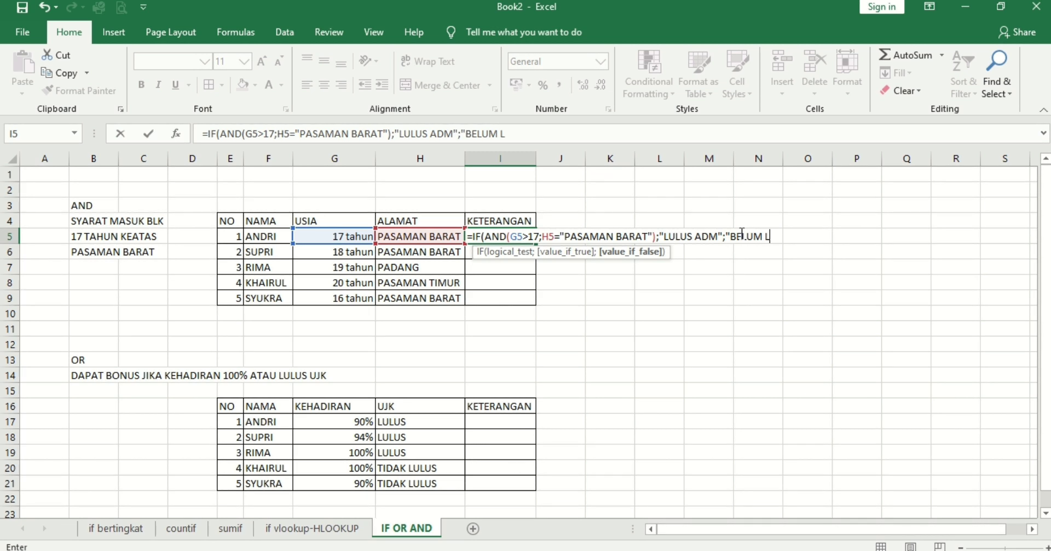
{"action": "key", "text": "BackSpace"}
{"action": "type", "text": "MEMENUH"}
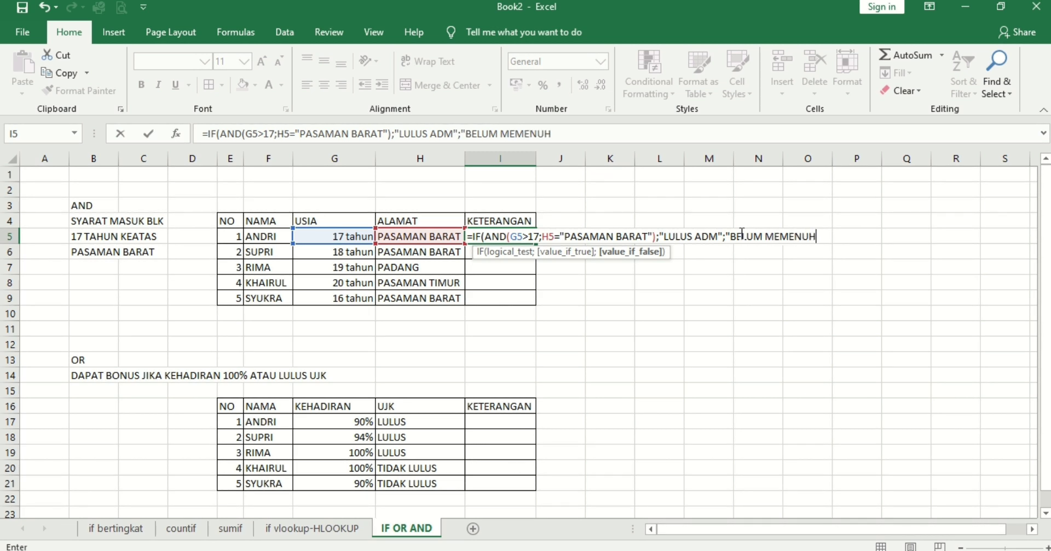
{"action": "type", "text": "I"}
{"action": "type", "text": ")"}
{"action": "key", "text": "Return"}
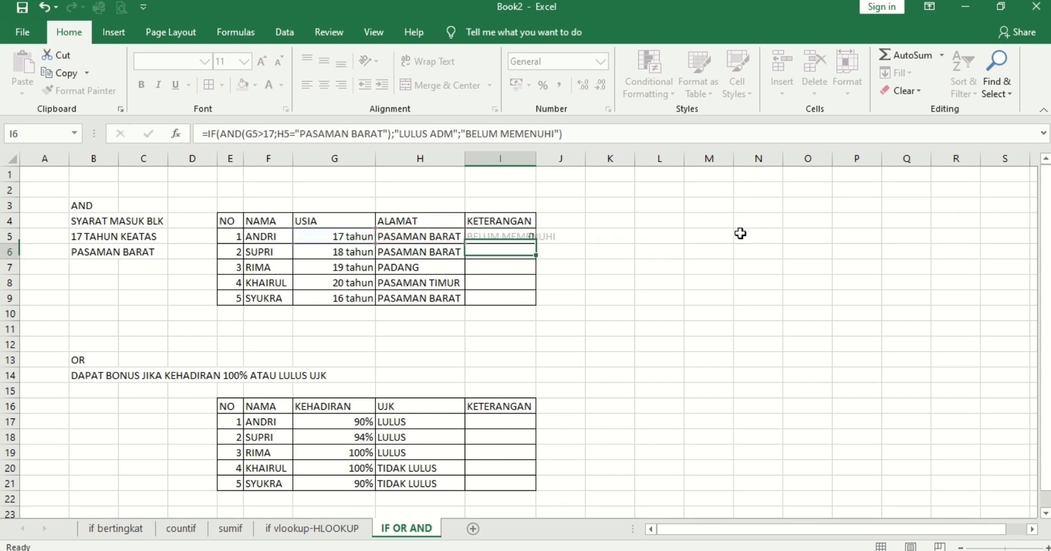
Auto-fit the width of column I and fill the I5 formula down to I9.
{"action": "double_click", "coordinate": [535, 157]}
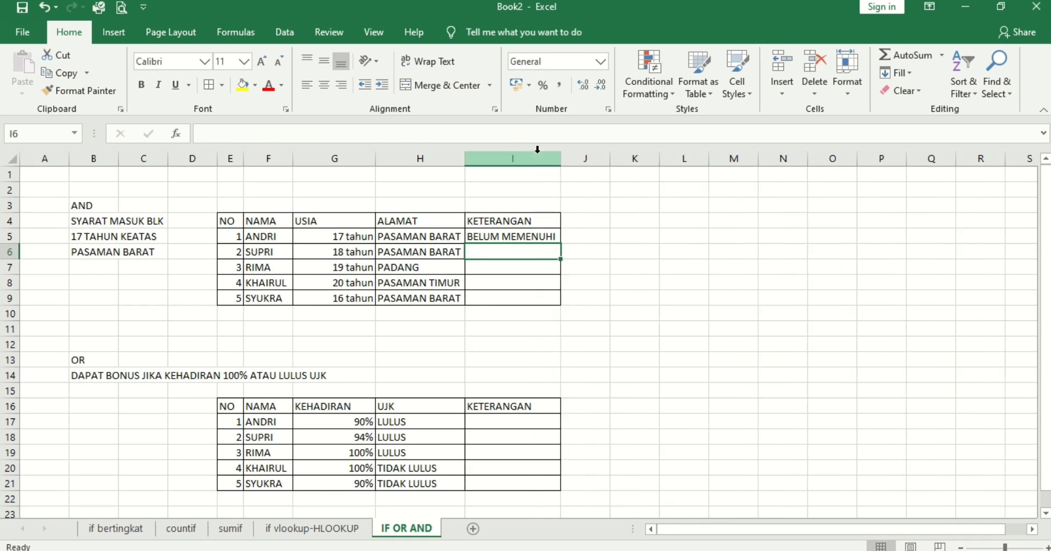
{"action": "left_click", "coordinate": [541, 236]}
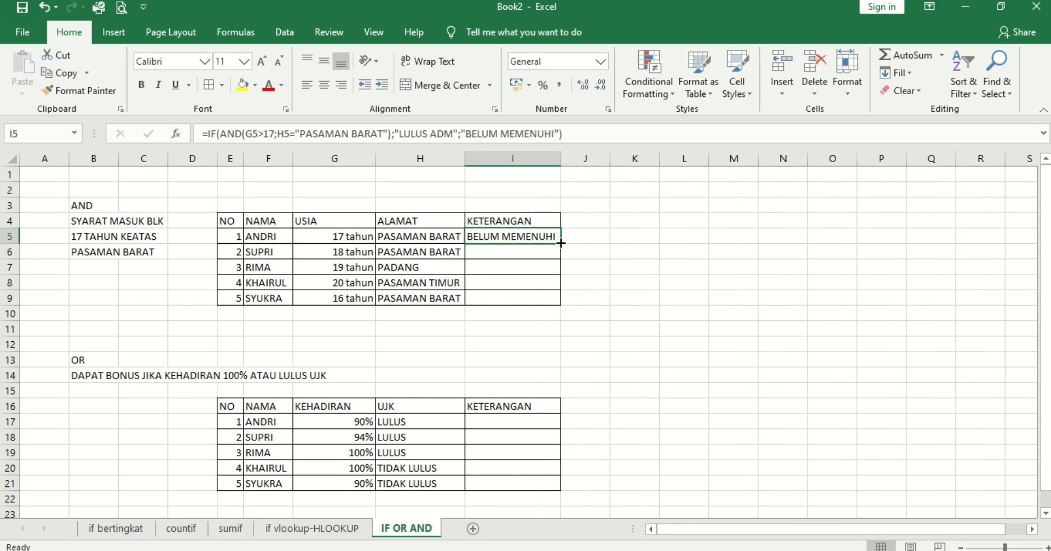
{"action": "left_click_drag", "start_coordinate": [561, 243], "coordinate": [549, 300]}
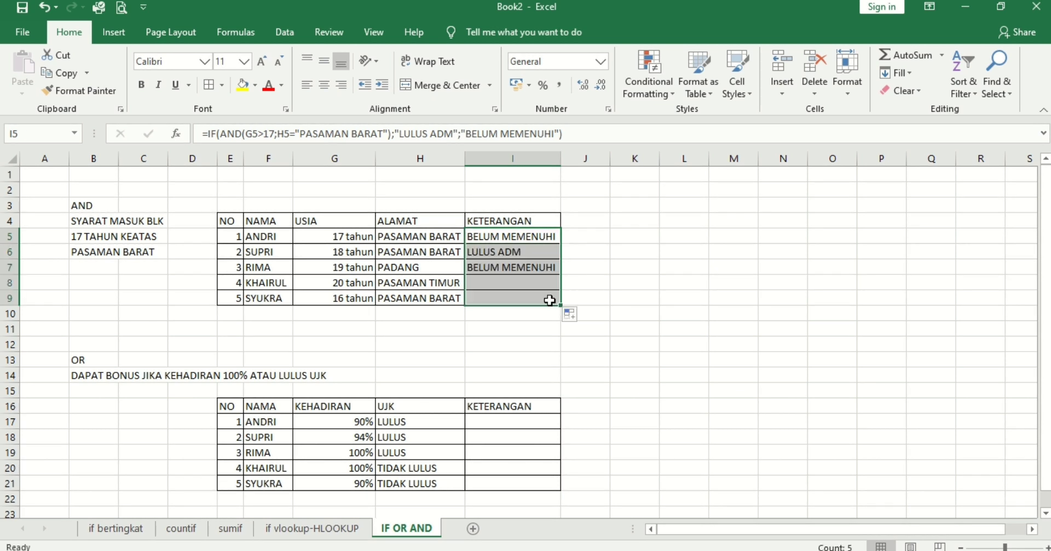
Check the KETERANGAN results in rows 6 to 9 against each person's age and address and the BLK admission requirements.
{"action": "left_click", "coordinate": [512, 252]}
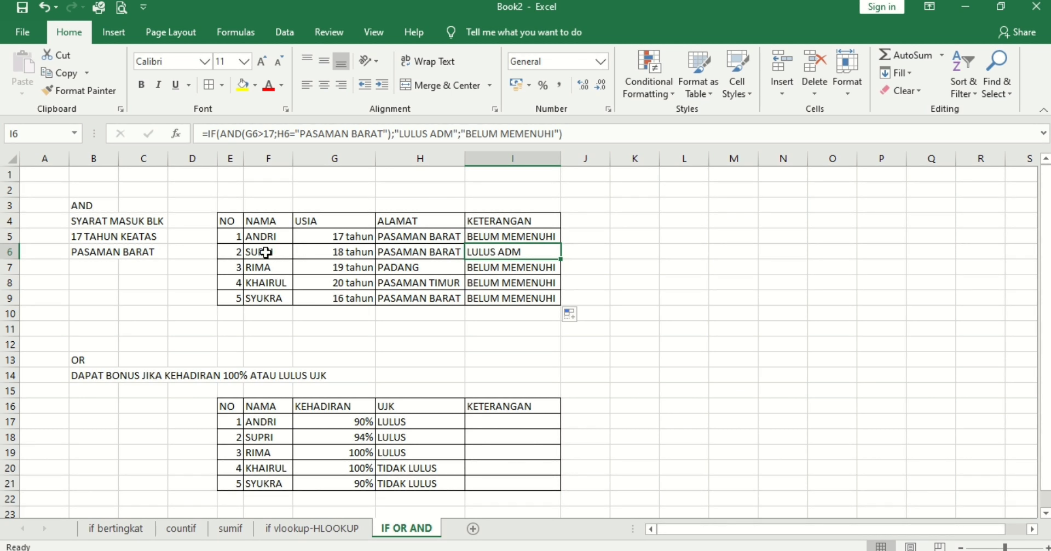
{"action": "left_click", "coordinate": [353, 254]}
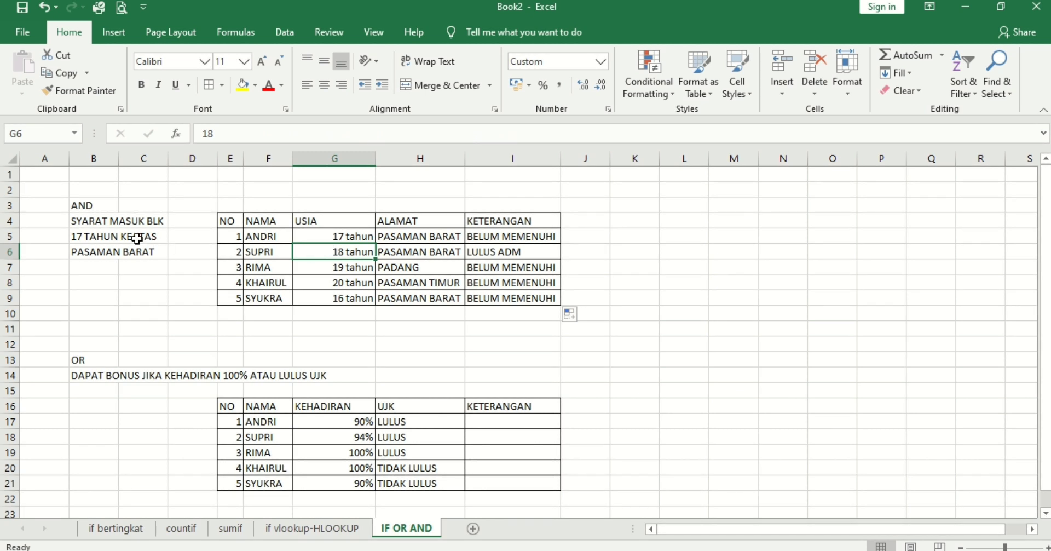
{"action": "left_click", "coordinate": [410, 249]}
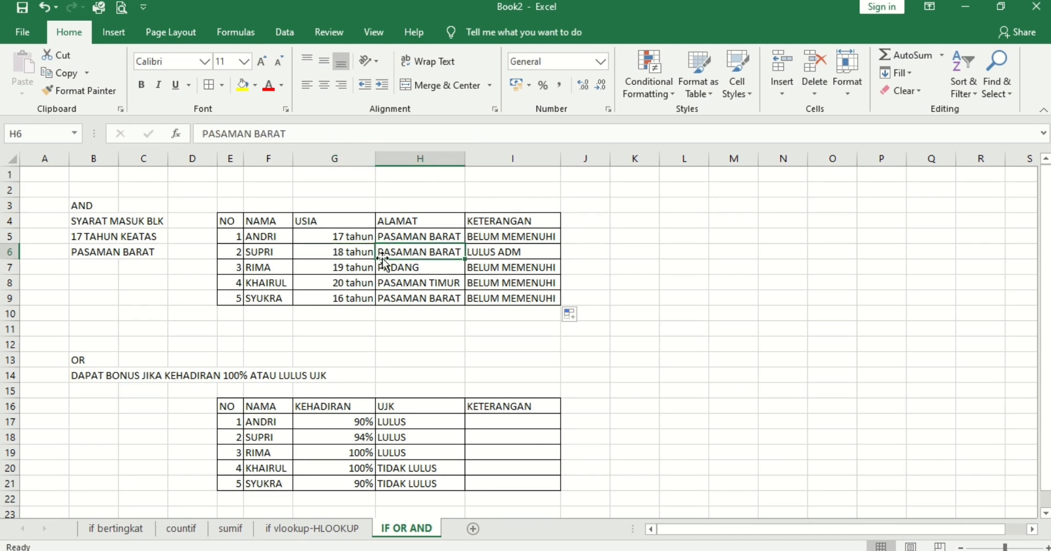
{"action": "left_click", "coordinate": [350, 268]}
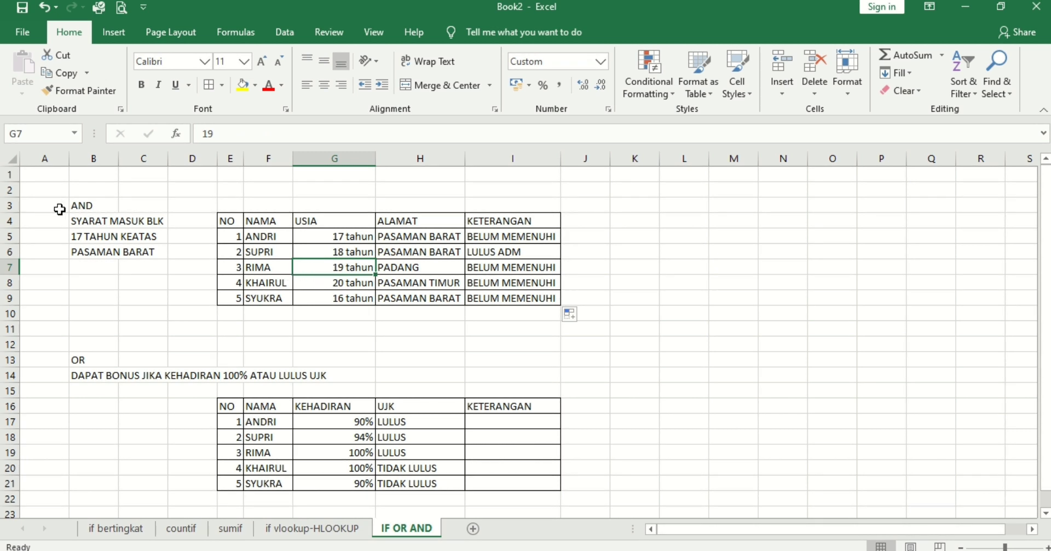
{"action": "left_click", "coordinate": [90, 237]}
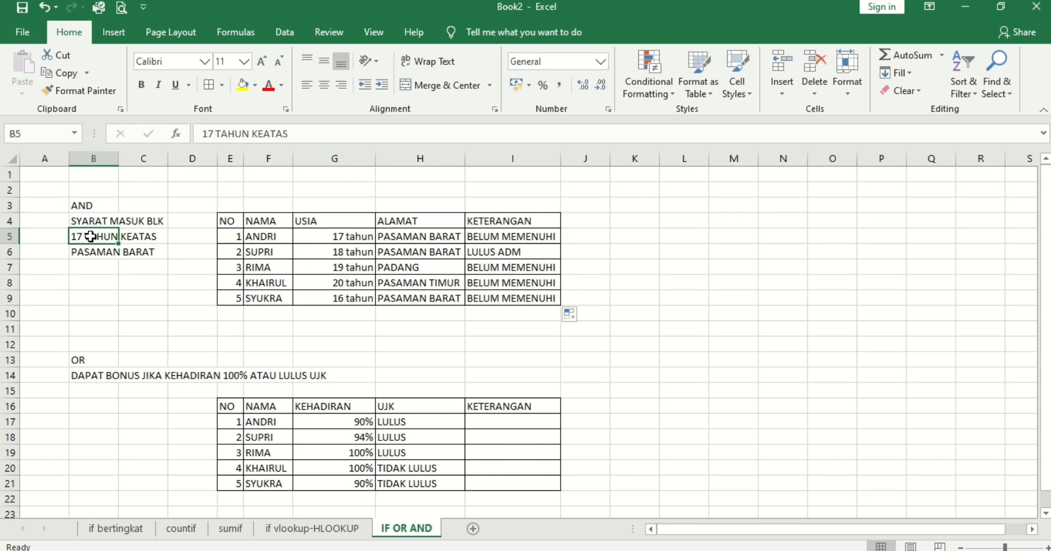
{"action": "left_click", "coordinate": [414, 266]}
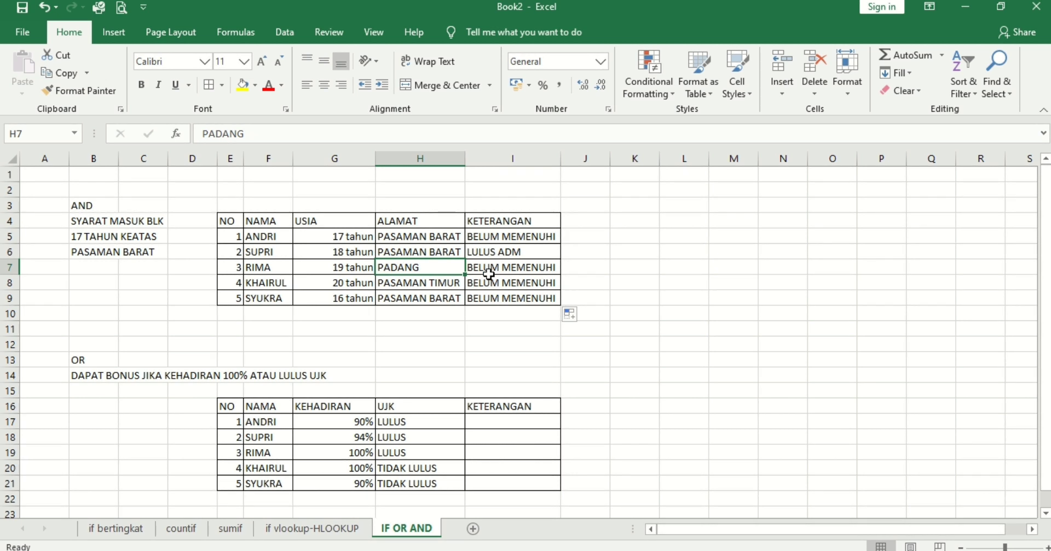
{"action": "left_click", "coordinate": [345, 284]}
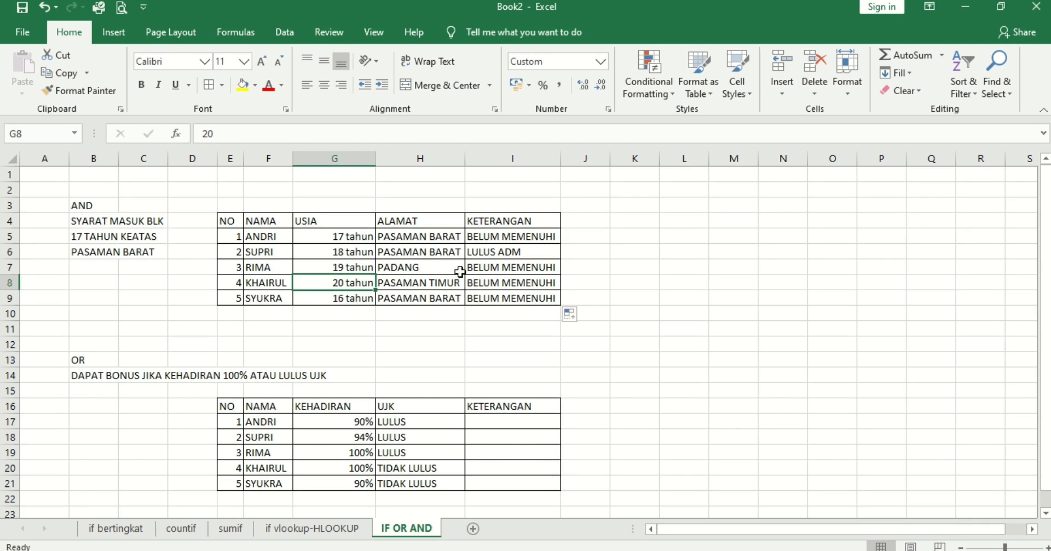
{"action": "left_click", "coordinate": [419, 280]}
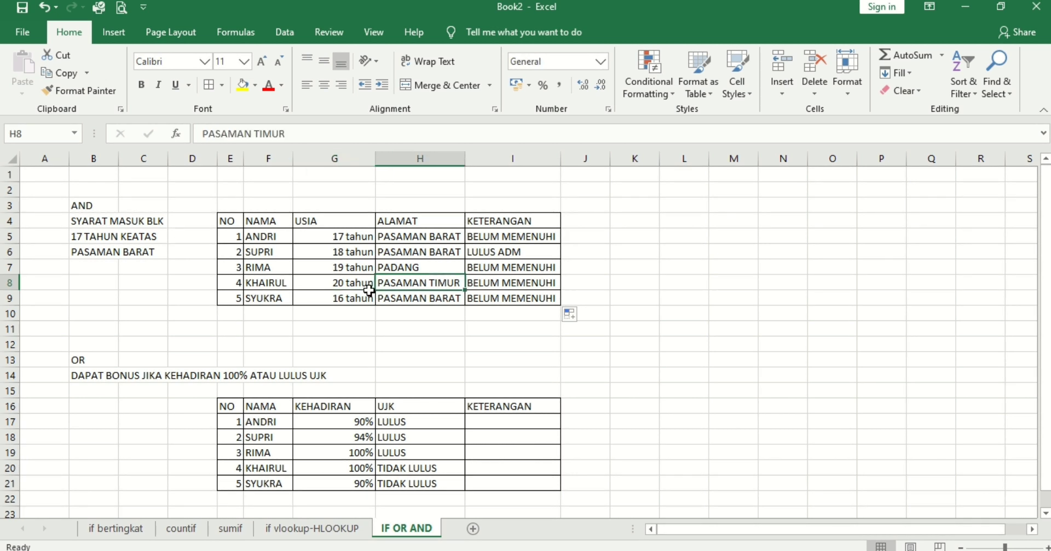
{"action": "left_click", "coordinate": [353, 296]}
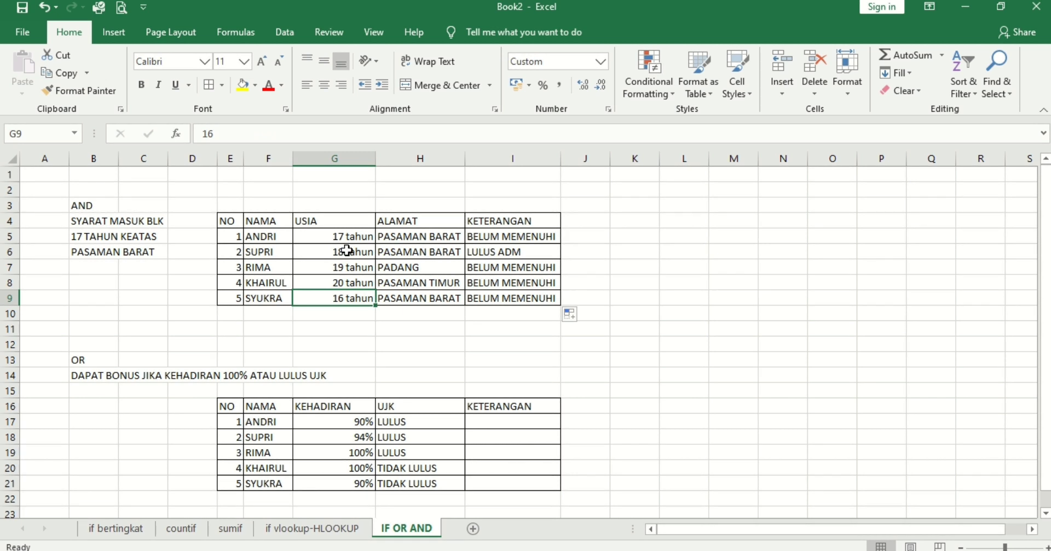
Compare the age, address and KETERANGAN result in row 9 with the BLK admission requirements in B5 and B6.
{"action": "left_click", "coordinate": [411, 297]}
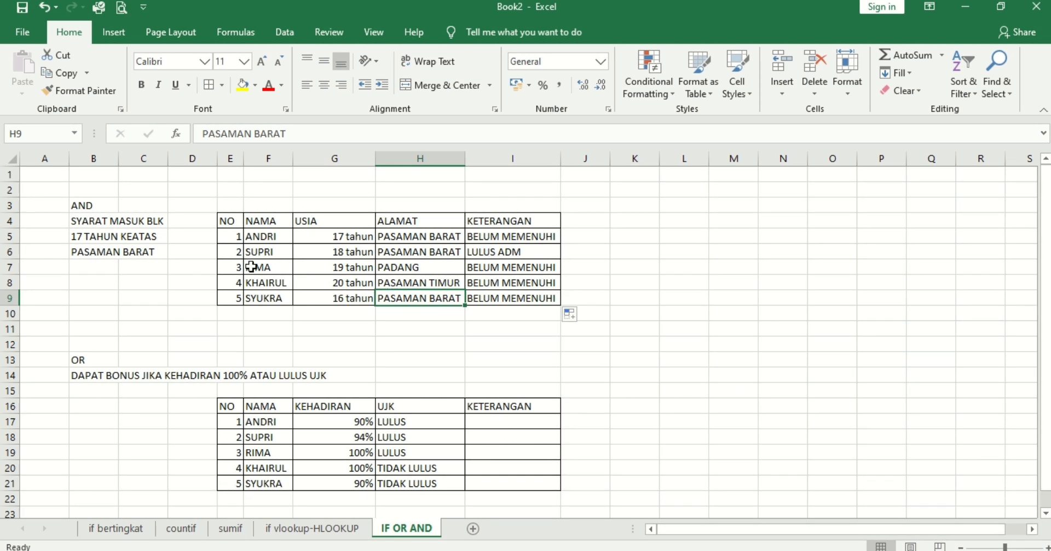
{"action": "left_click", "coordinate": [97, 252]}
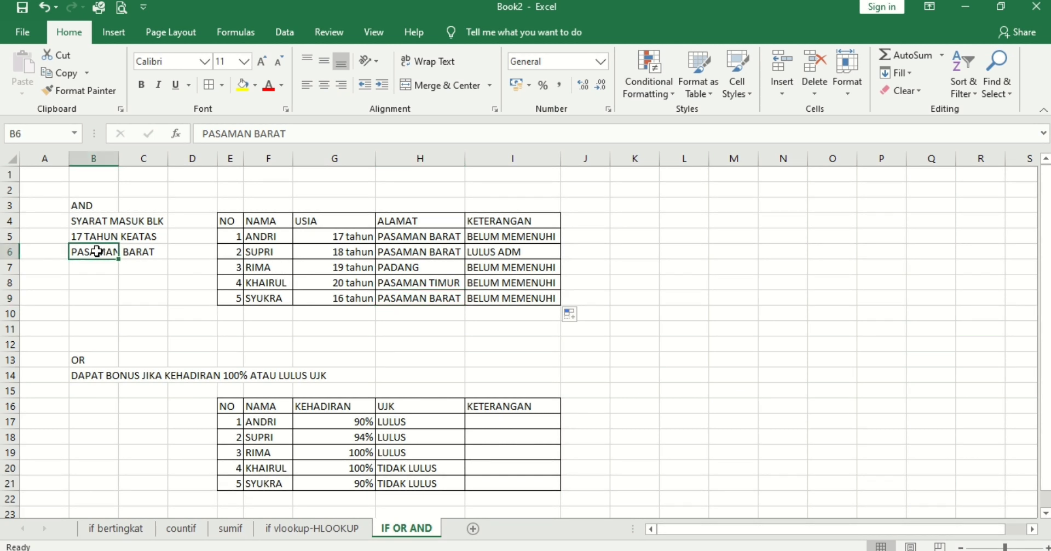
{"action": "left_click", "coordinate": [341, 298]}
{"action": "left_click", "coordinate": [76, 234]}
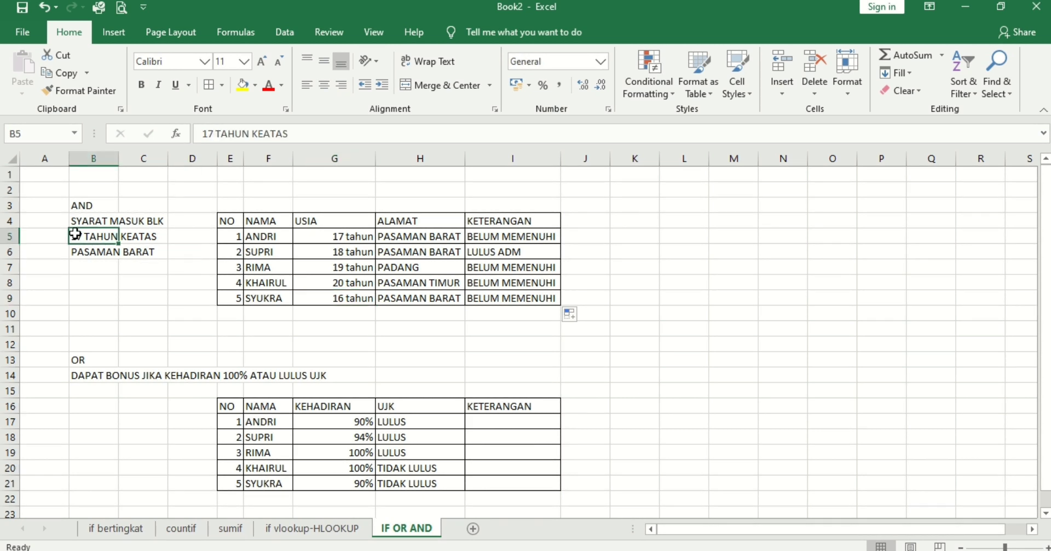
{"action": "left_click", "coordinate": [493, 295]}
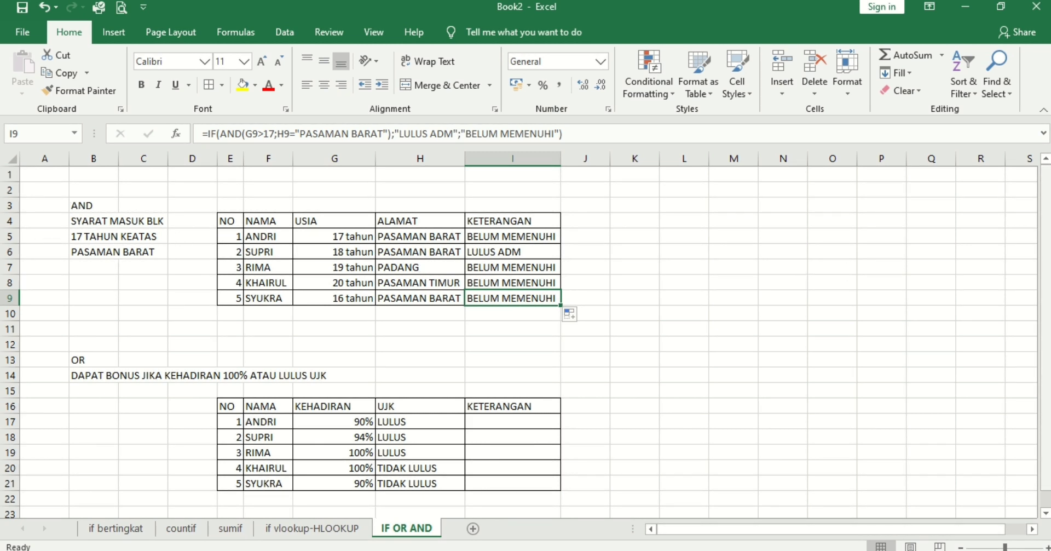
Start an IF formula with a nested OR function in I17, the first KETERANGAN cell of the bonus table.
{"action": "scroll", "coordinate": [519, 340], "scroll_direction": "down", "scroll_amount": 1}
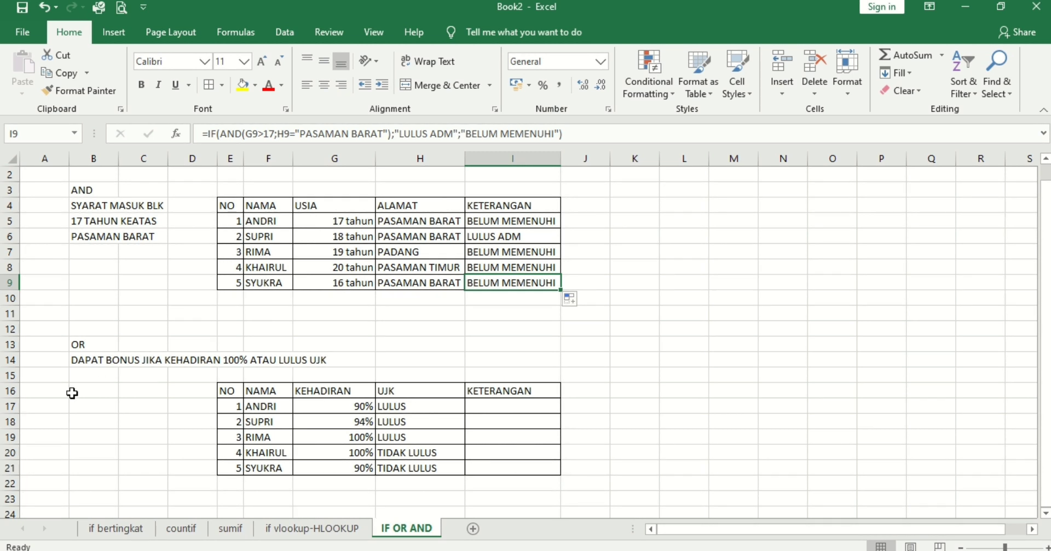
{"action": "left_click", "coordinate": [502, 405]}
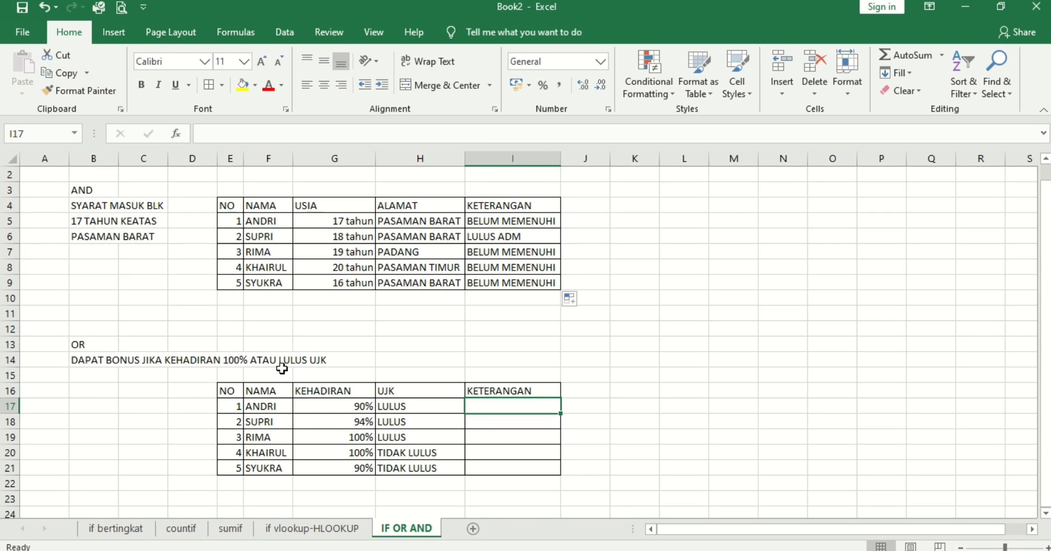
{"action": "left_click", "coordinate": [429, 405]}
{"action": "left_click", "coordinate": [533, 405]}
{"action": "type", "text": "=I"}
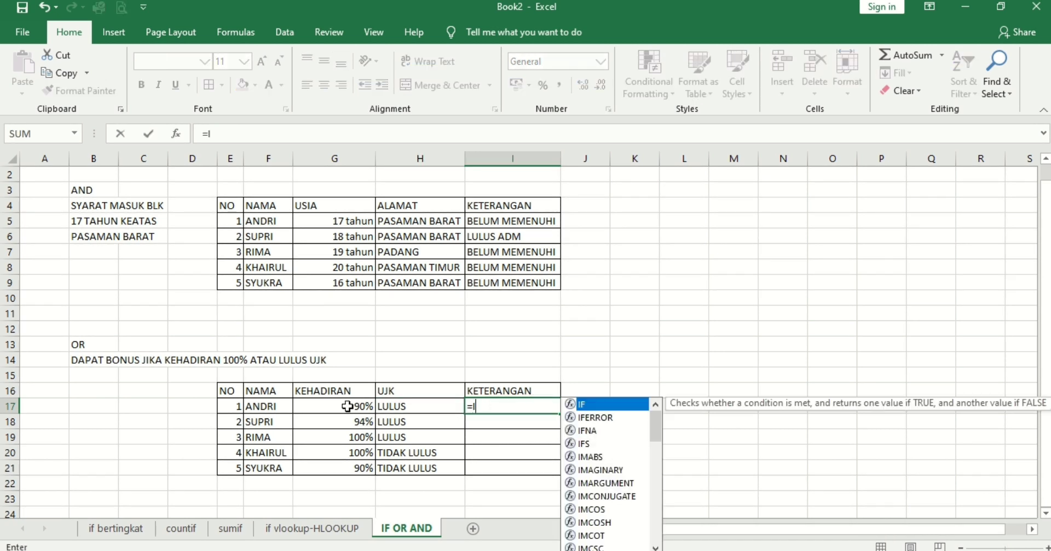
{"action": "type", "text": "F("}
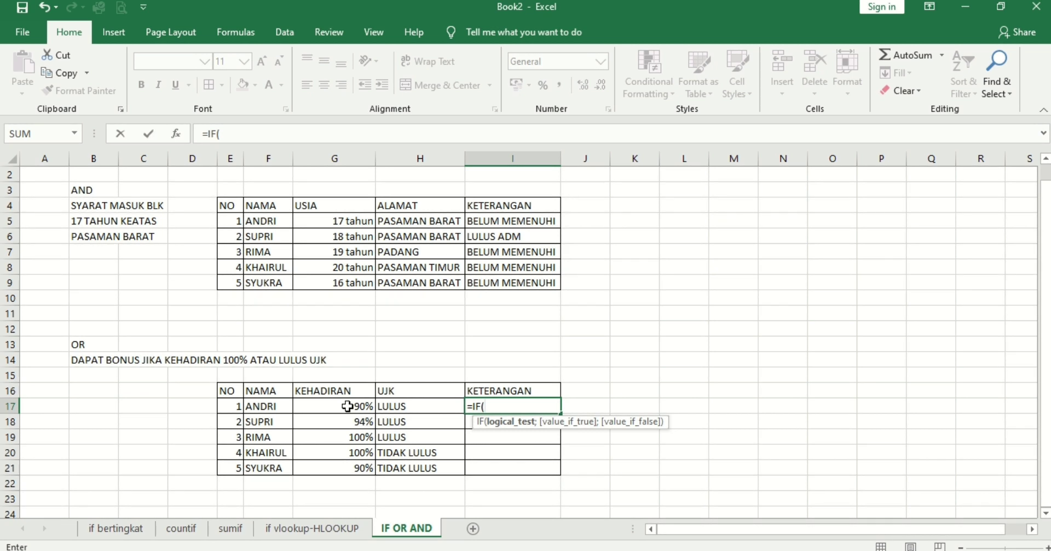
{"action": "type", "text": "OR)"}
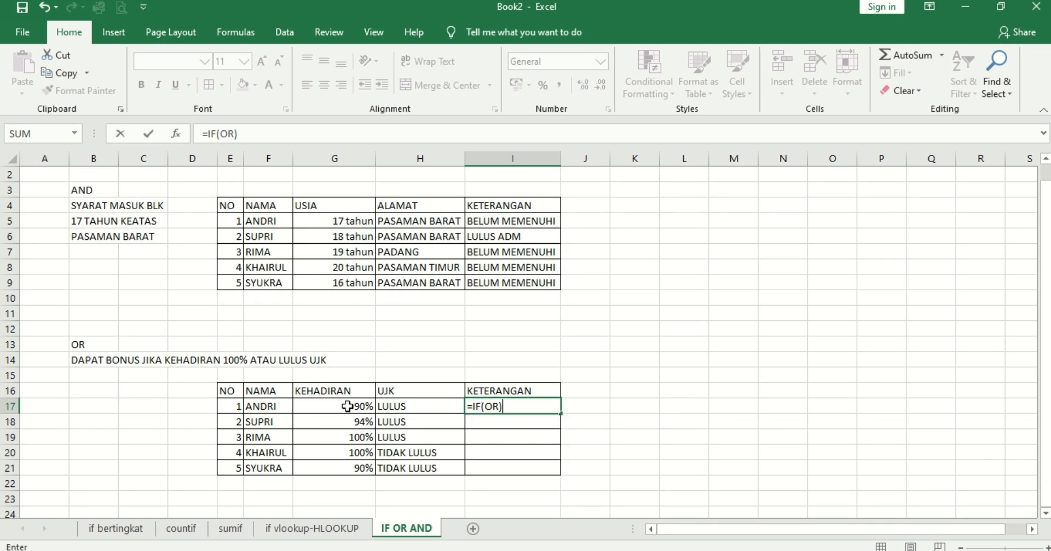
{"action": "key", "text": "BackSpace"}
{"action": "type", "text": "("}
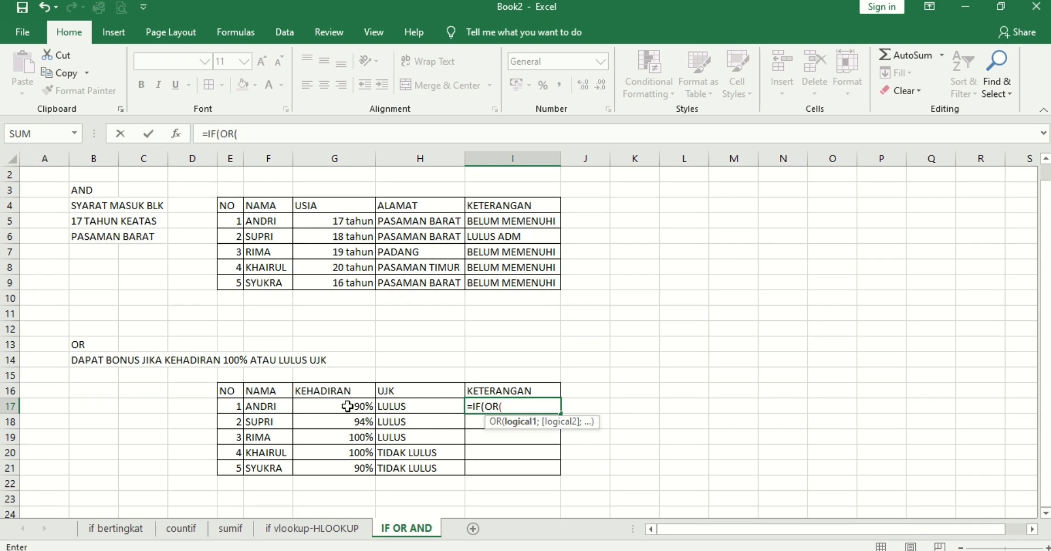
Enter G17=100% and H17="LULUS" as the two OR conditions and close the logical test.
{"action": "left_click", "coordinate": [348, 406]}
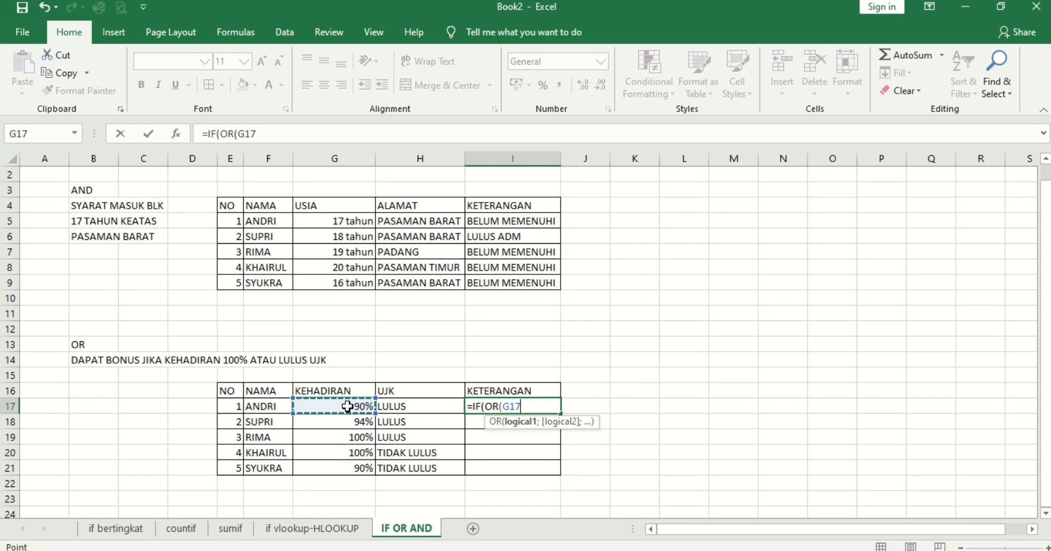
{"action": "type", "text": "=100"}
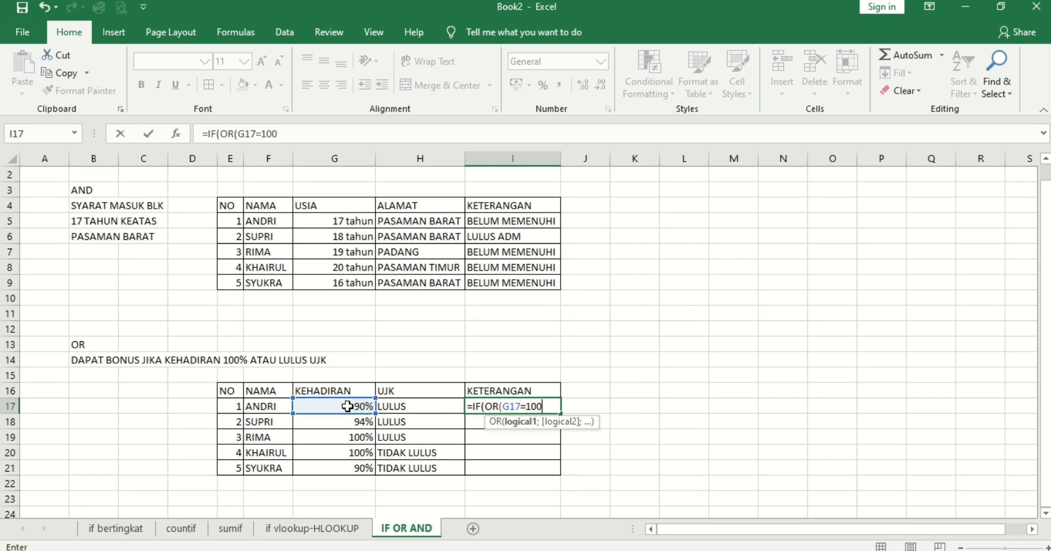
{"action": "type", "text": "%;"}
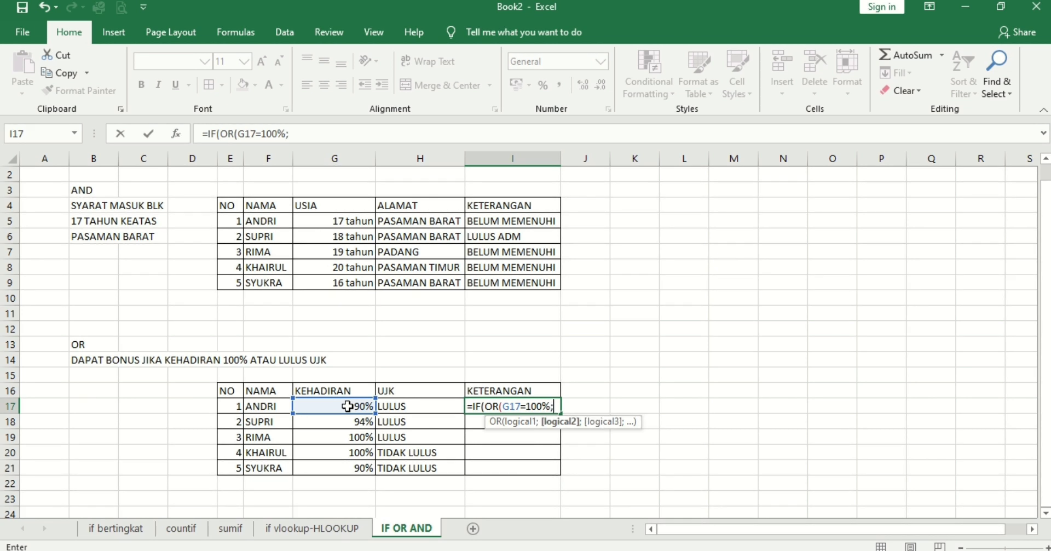
{"action": "left_click", "coordinate": [402, 410]}
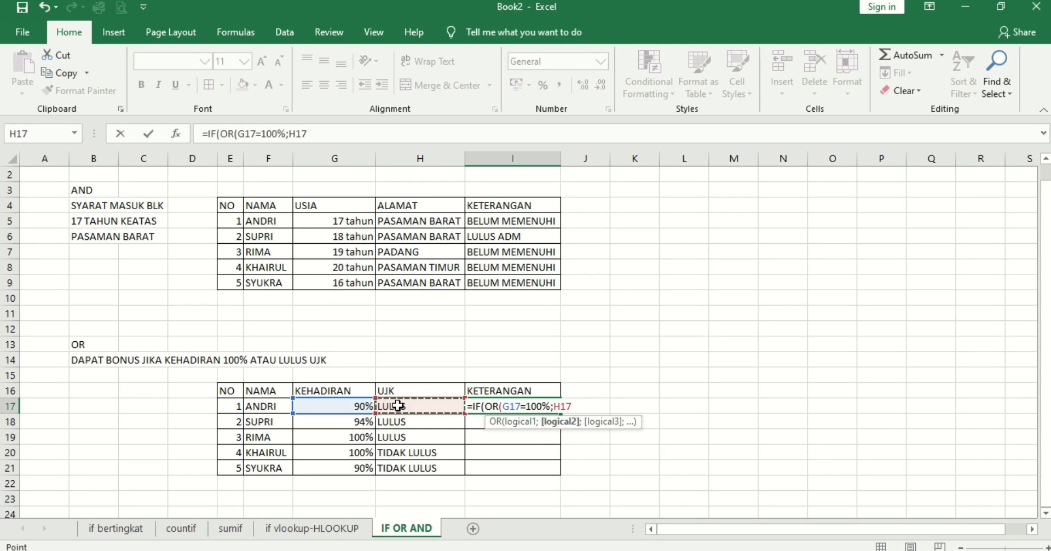
{"action": "type", "text": "="}
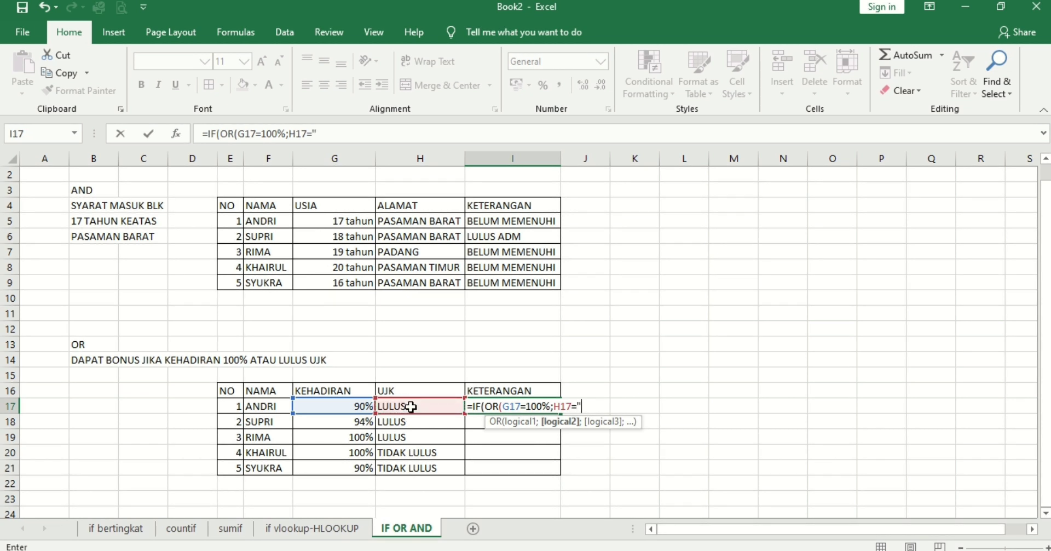
{"action": "type", "text": "\"LUL;US\")"}
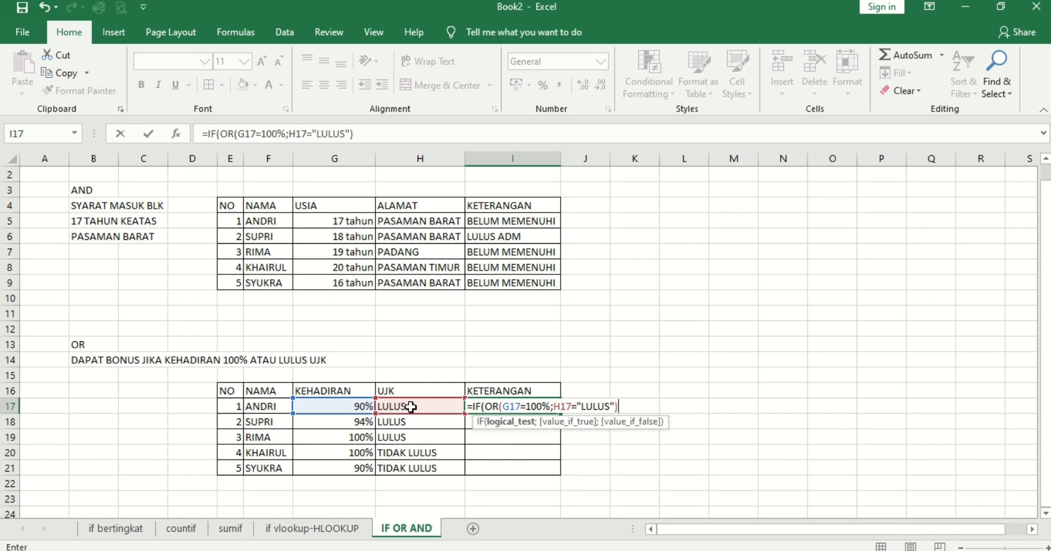
Complete the I17 formula with "DAPAT BONUS" as the true result and "TDK ADA BONUS" as the false result, and fill it down to I21.
{"action": "type", "text": ";"}
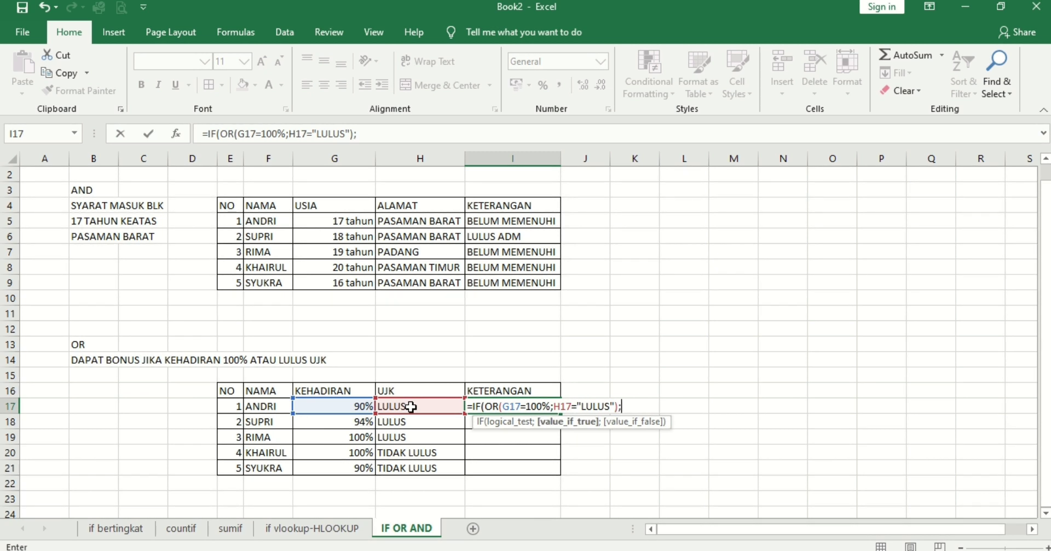
{"action": "type", "text": "\"DAPAT BO"}
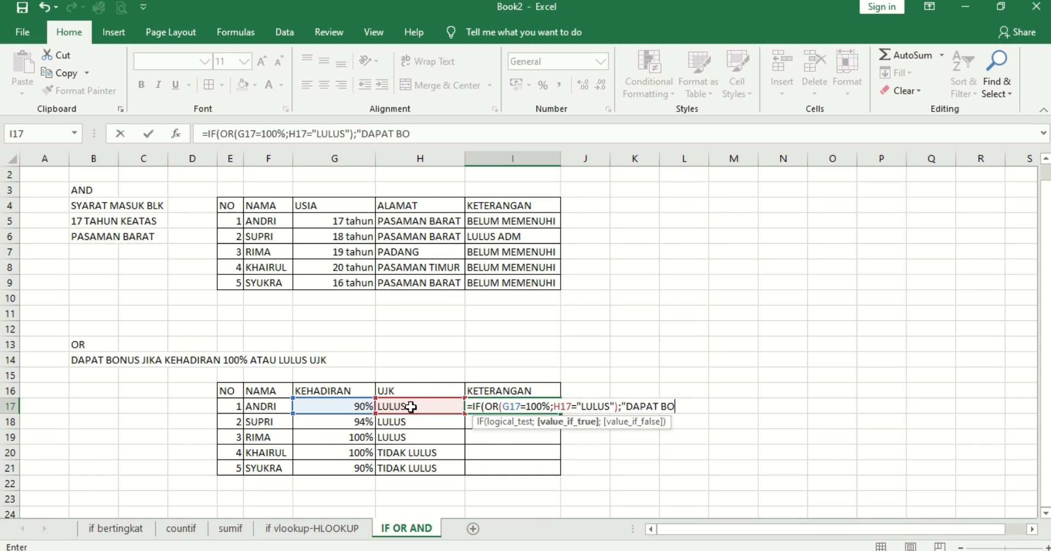
{"action": "type", "text": "NUS\";"}
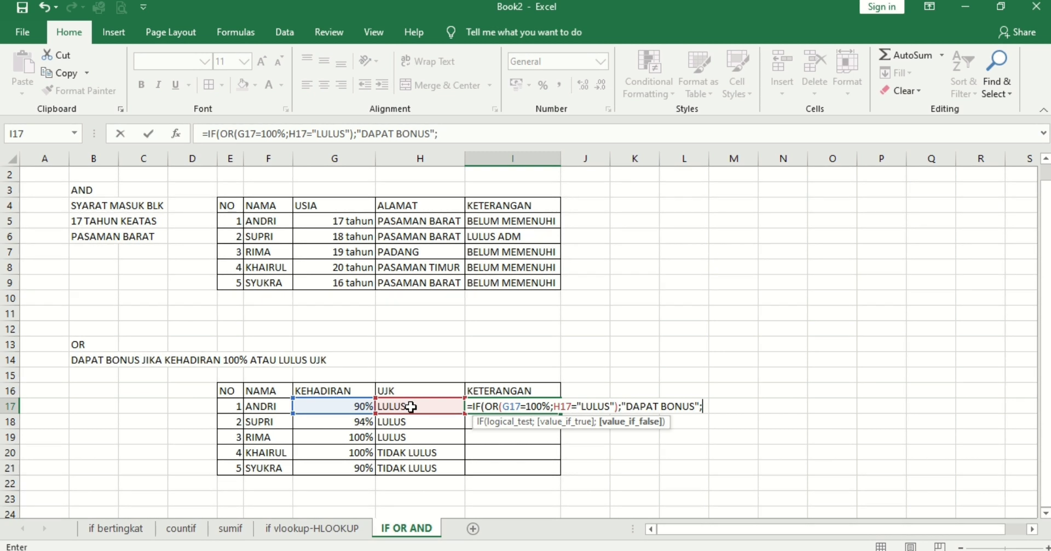
{"action": "type", "text": "\"TDK ADA BO"}
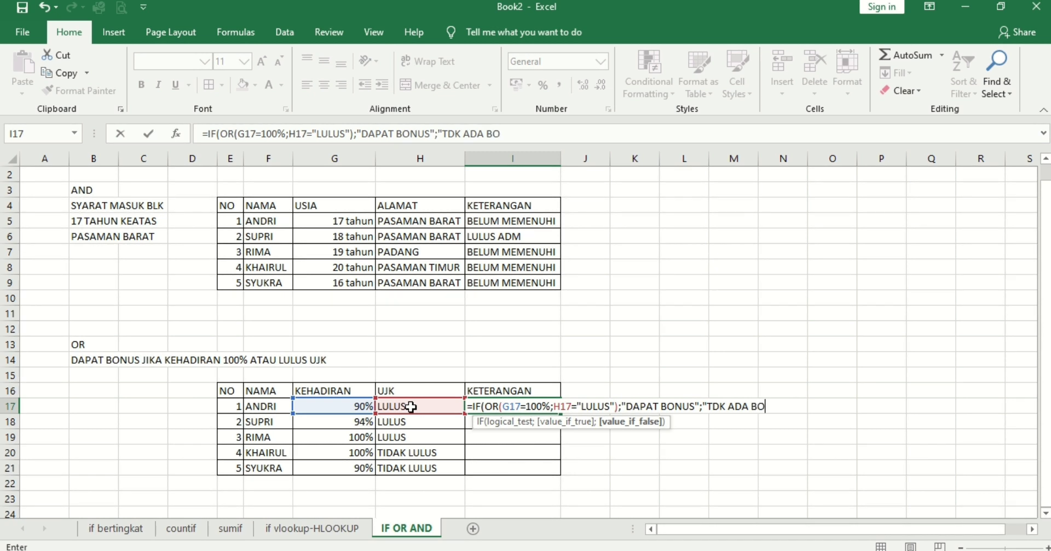
{"action": "type", "text": "NUS\")"}
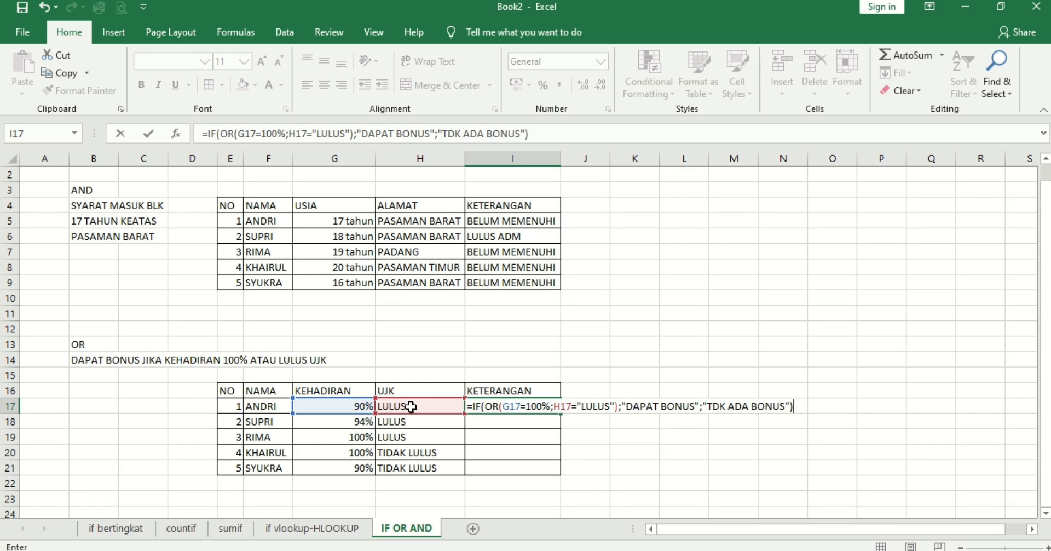
{"action": "key", "text": "Return"}
{"action": "left_click", "coordinate": [523, 402]}
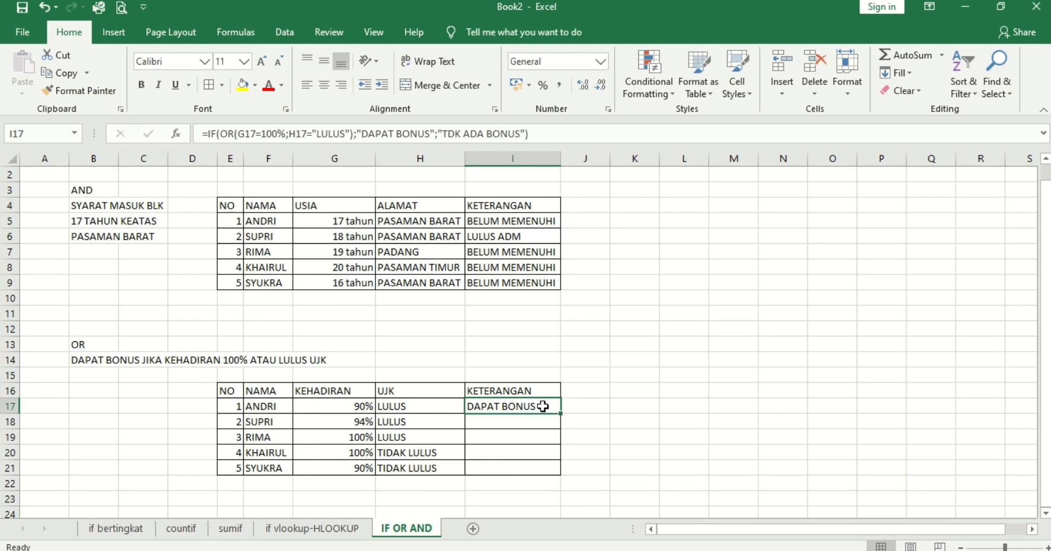
{"action": "left_click_drag", "start_coordinate": [560, 413], "coordinate": [556, 476]}
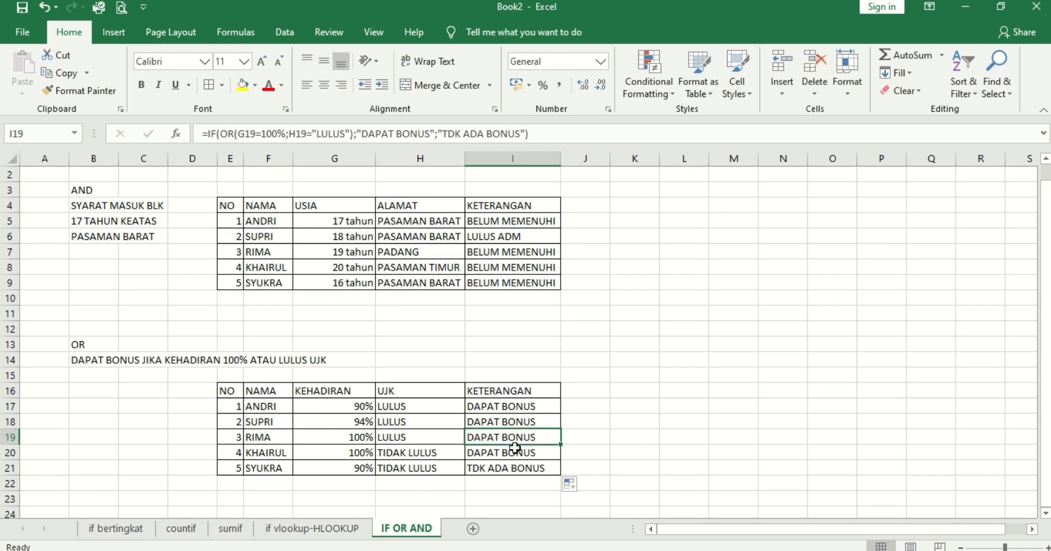
Check the KETERANGAN result in row 21 against that row's KEHADIRAN and UJK values.
{"action": "left_click", "coordinate": [496, 464]}
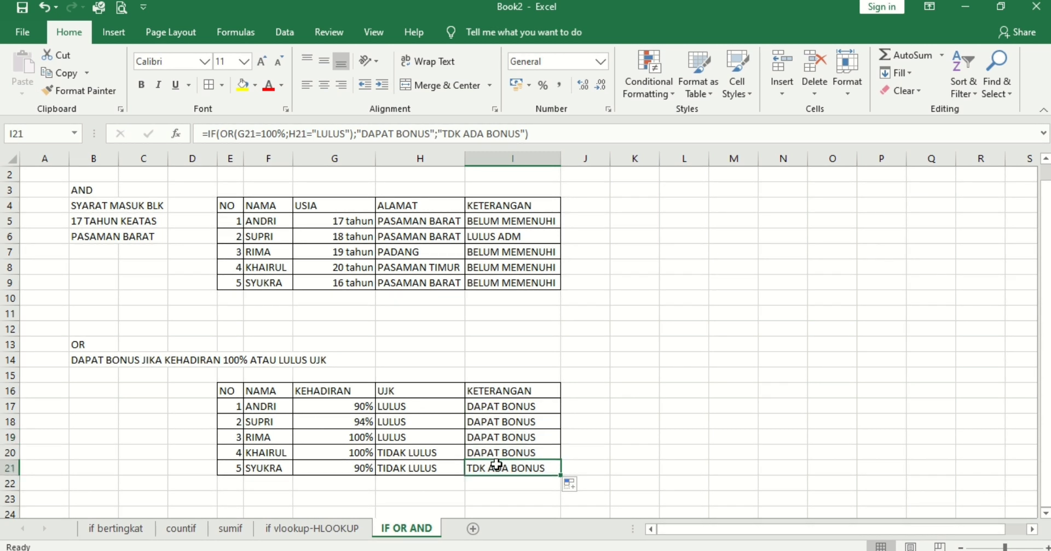
{"action": "left_click", "coordinate": [360, 468]}
{"action": "left_click", "coordinate": [406, 468]}
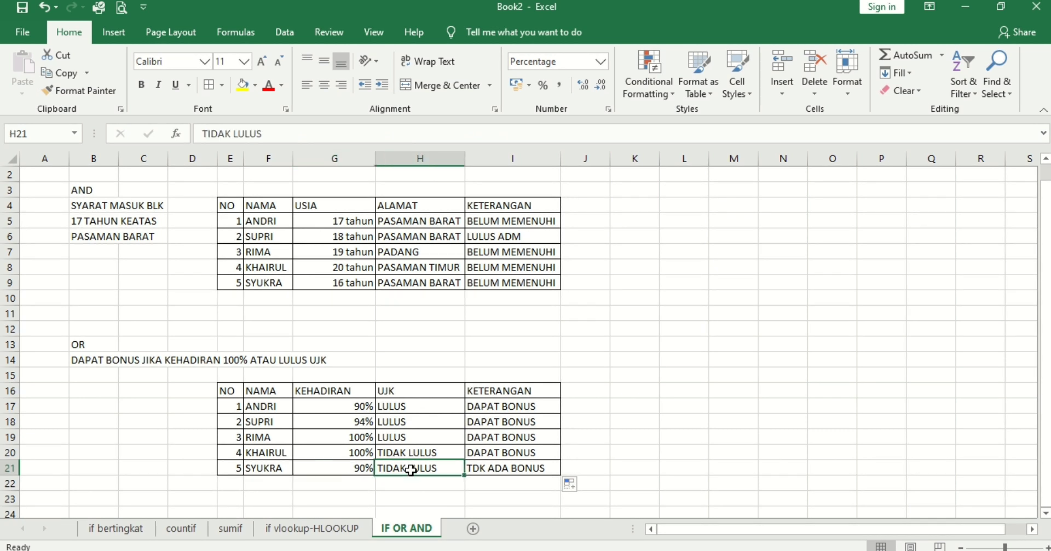
{"action": "left_click", "coordinate": [363, 466]}
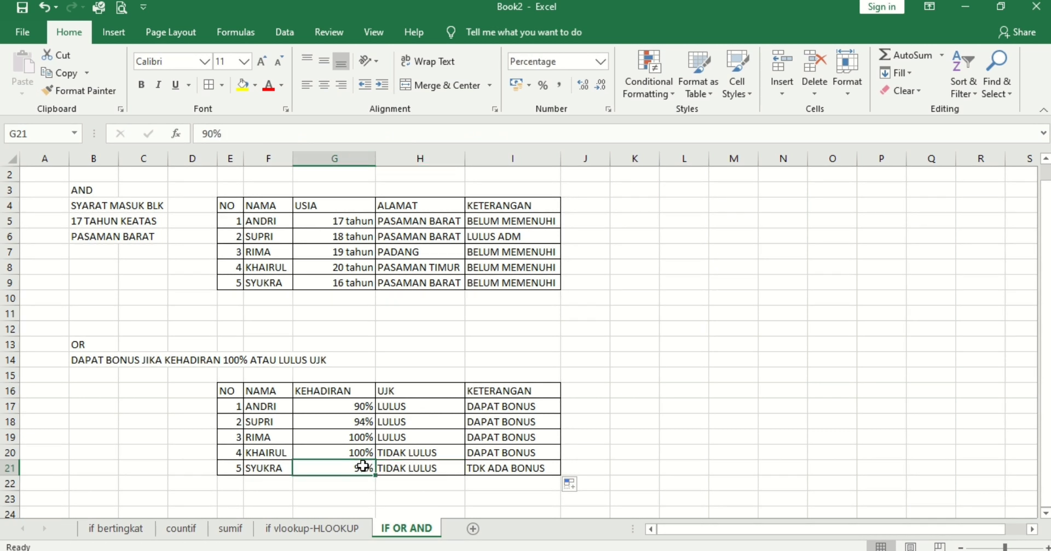
{"action": "left_click", "coordinate": [413, 469]}
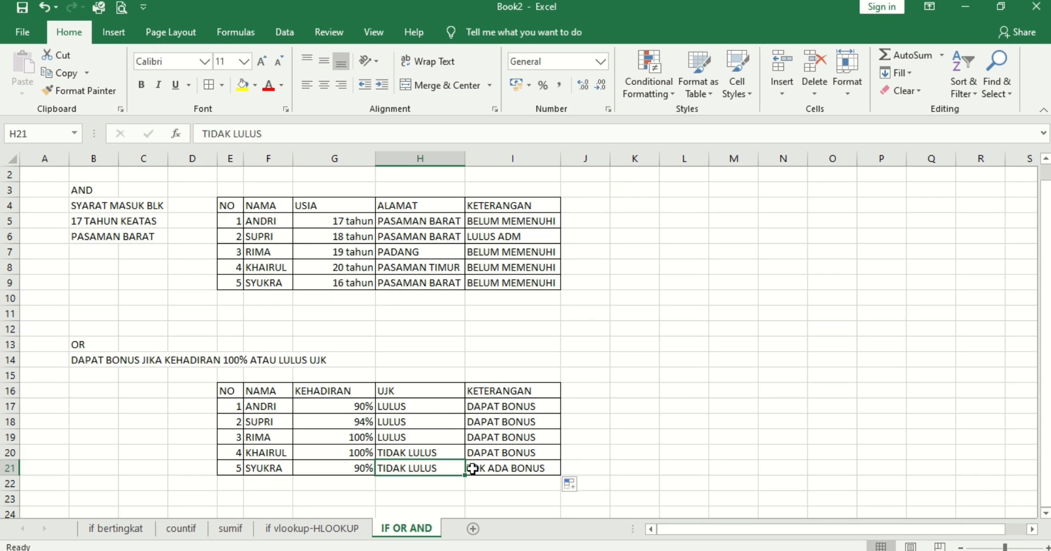
{"action": "left_click", "coordinate": [528, 468]}
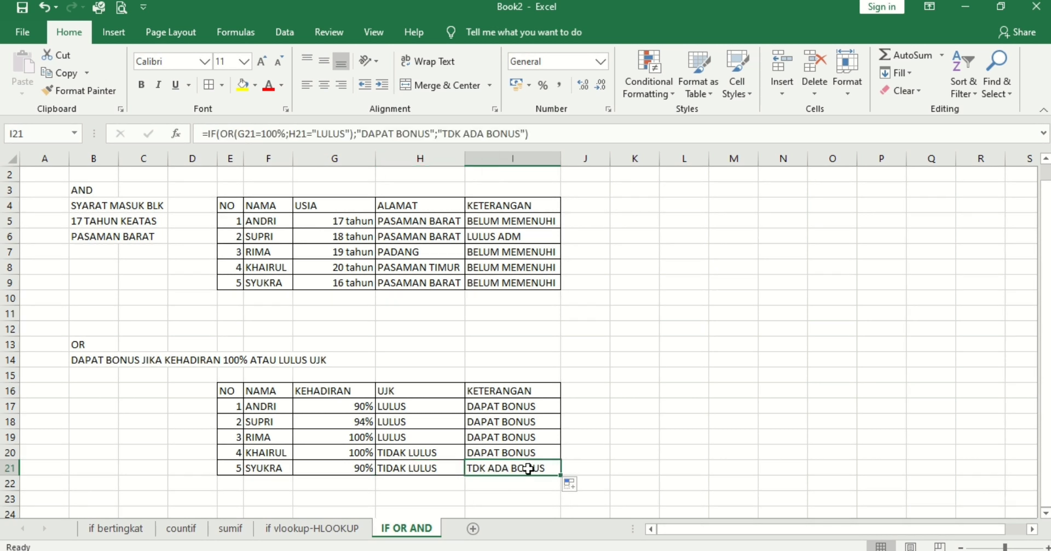
Check the KETERANGAN result in row 20 against its KEHADIRAN and UJK values and the bonus rule in row 14.
{"action": "left_click", "coordinate": [350, 416]}
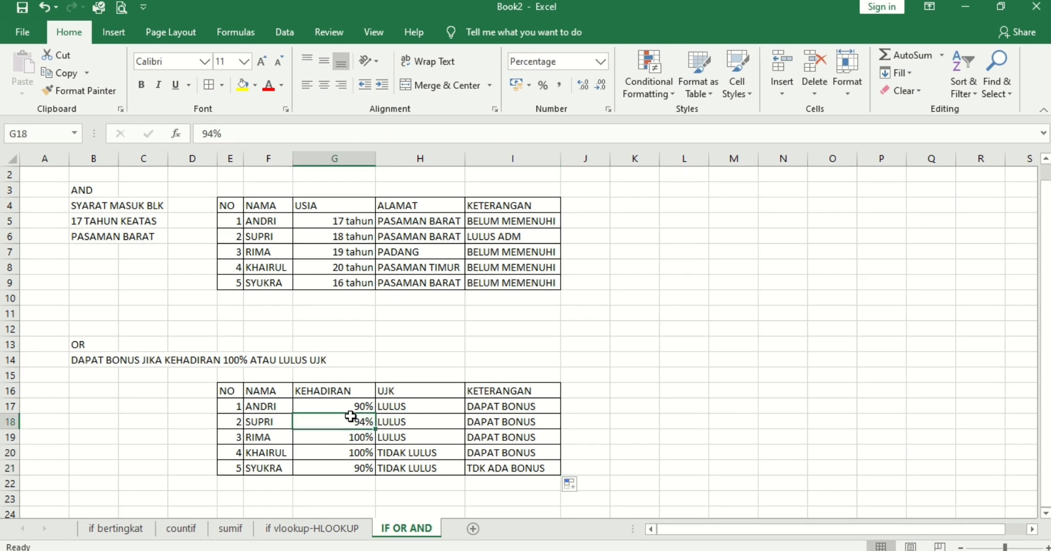
{"action": "left_click", "coordinate": [390, 450]}
{"action": "left_click", "coordinate": [367, 450]}
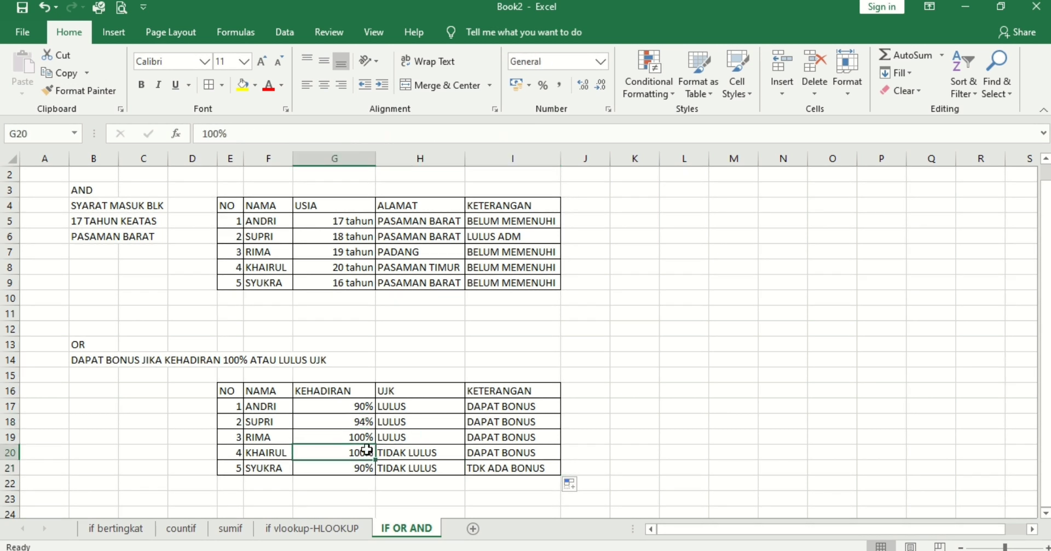
{"action": "left_click", "coordinate": [479, 452]}
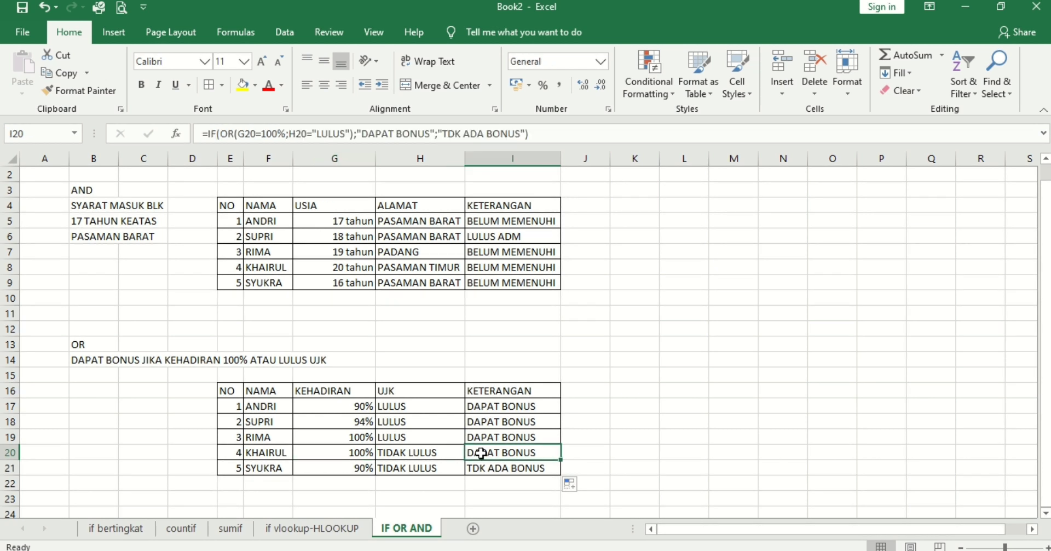
{"action": "left_click", "coordinate": [414, 447]}
{"action": "left_click", "coordinate": [351, 448]}
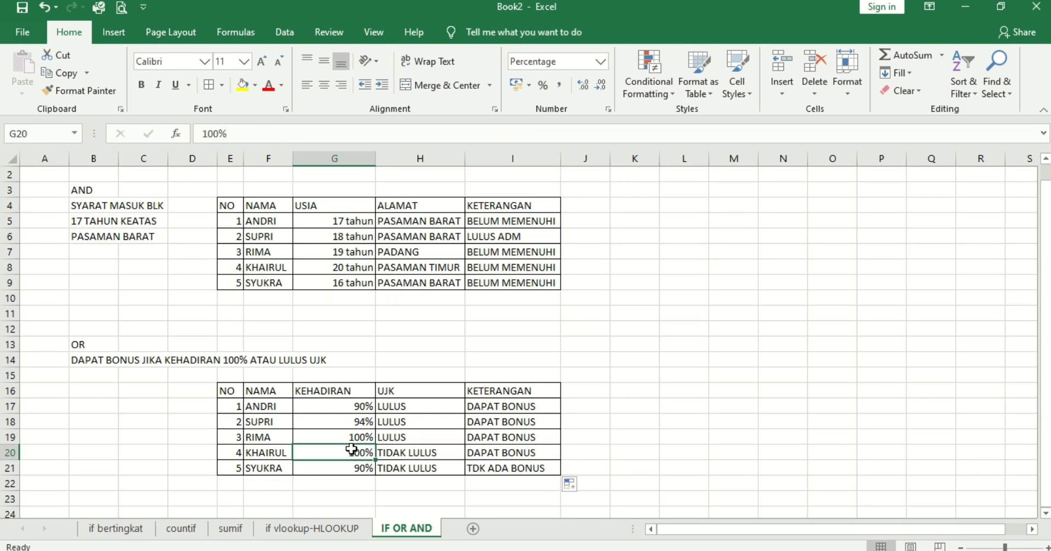
{"action": "left_click", "coordinate": [424, 457]}
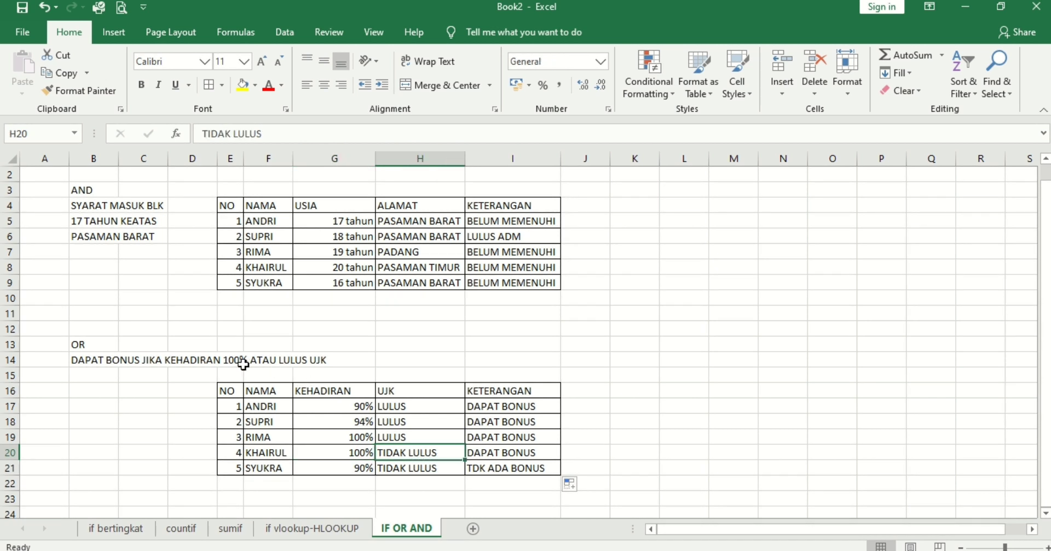
{"action": "left_click", "coordinate": [506, 450]}
{"action": "left_click", "coordinate": [672, 376]}
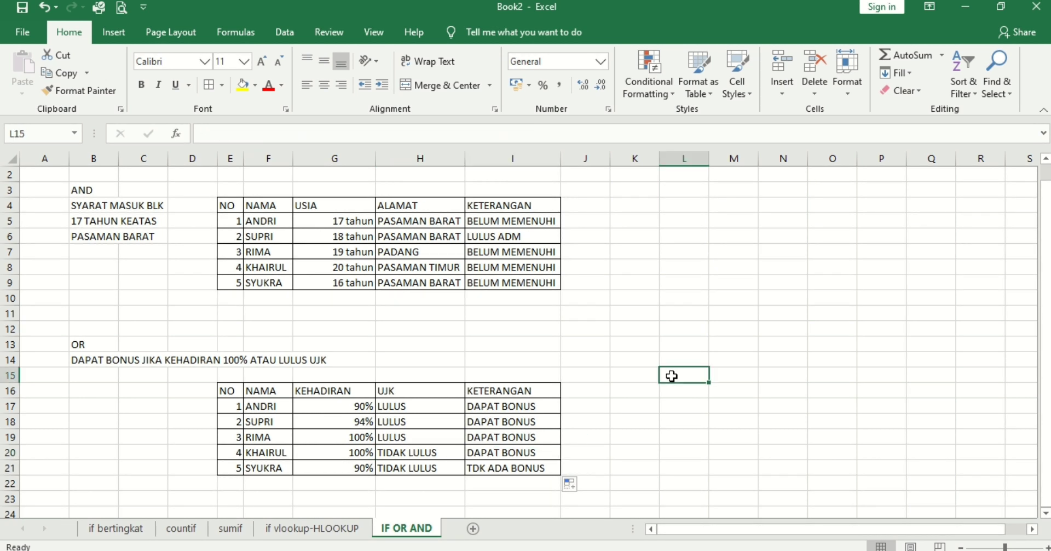